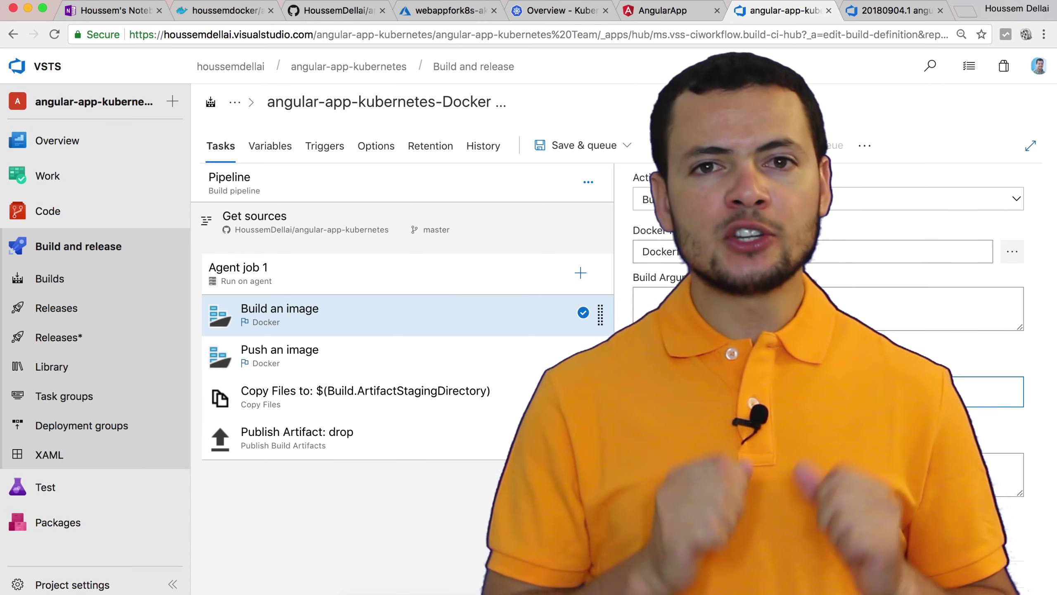
Save and queue the Docker container build pipeline, and open the queued build.
click(292, 354)
click(627, 145)
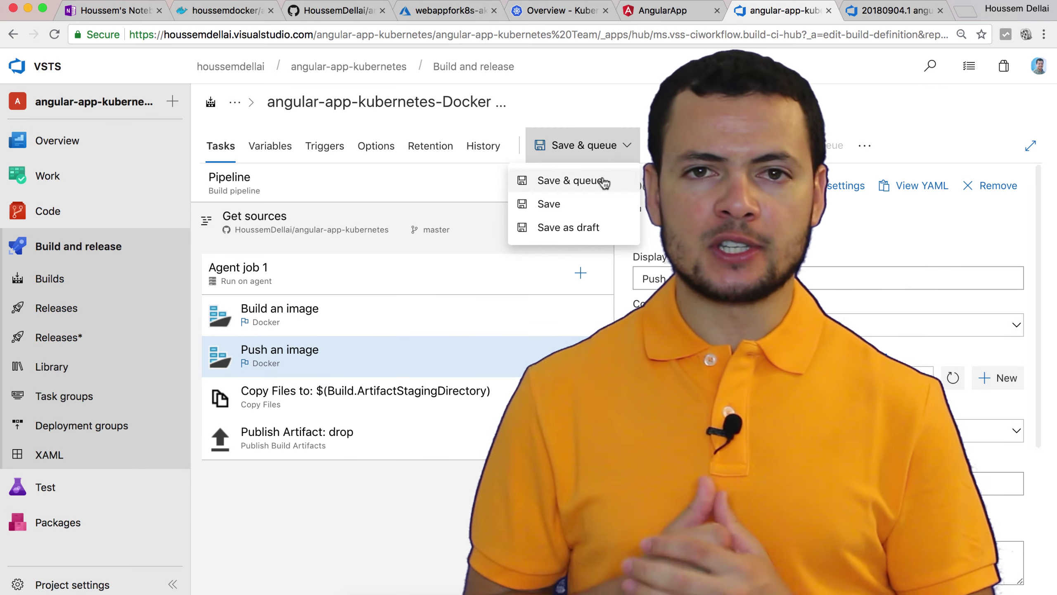
click(602, 179)
key(Return)
click(299, 142)
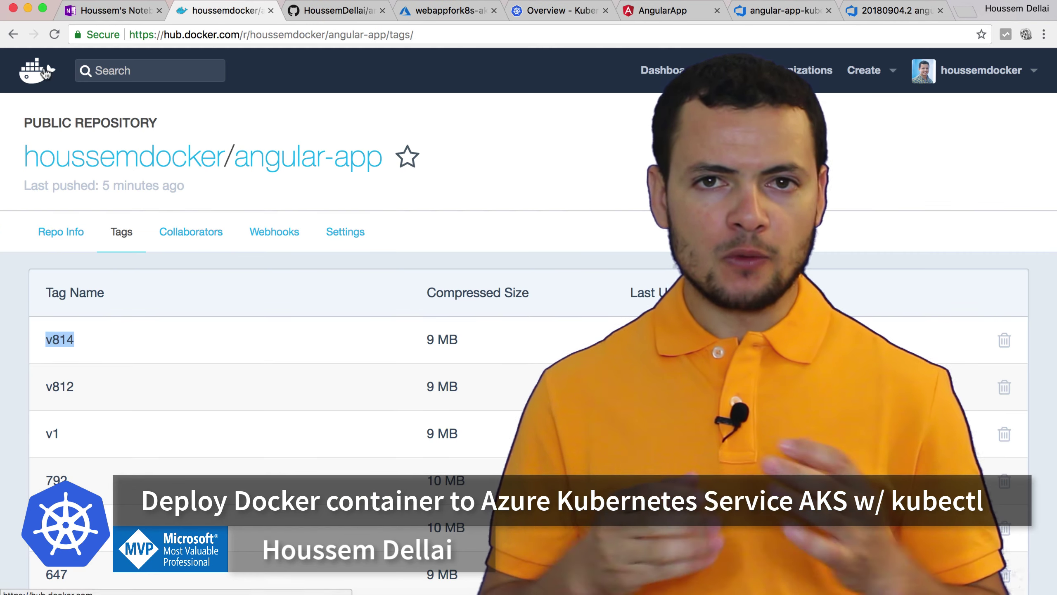
Reload the angular-app repository's tags on Docker Hub and return to the build pipeline in VSTS.
click(55, 34)
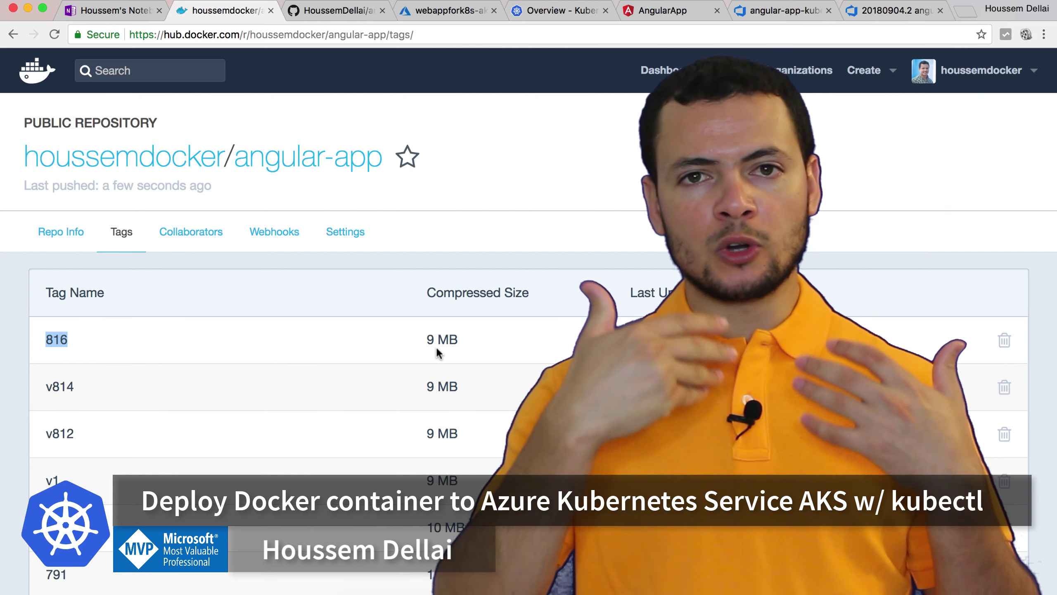
click(782, 11)
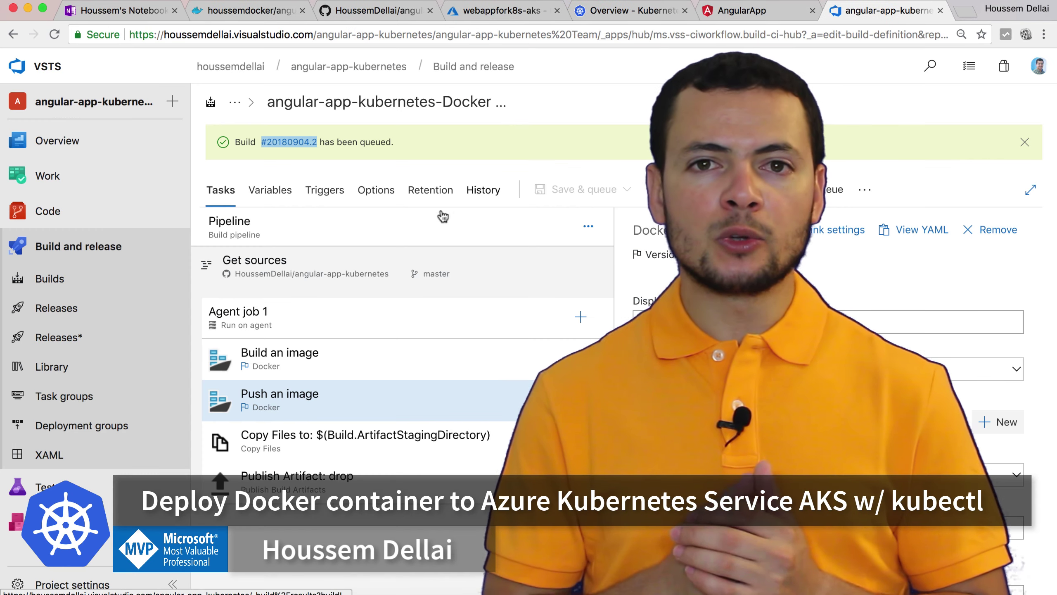
Create a new release pipeline from the Kubernetes deployment template and name its stage Production.
click(78, 337)
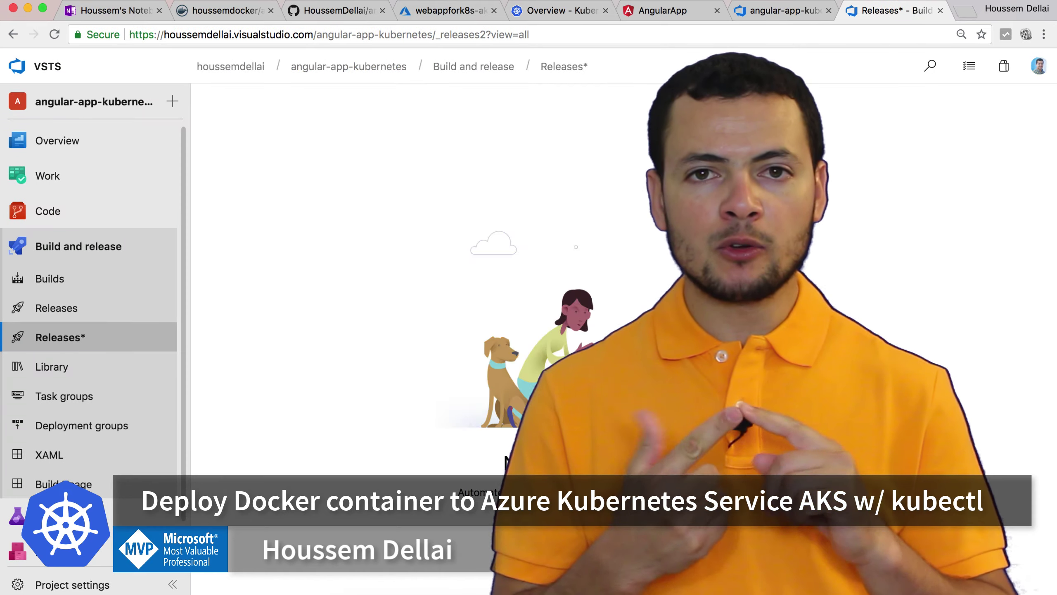
click(624, 530)
click(906, 114)
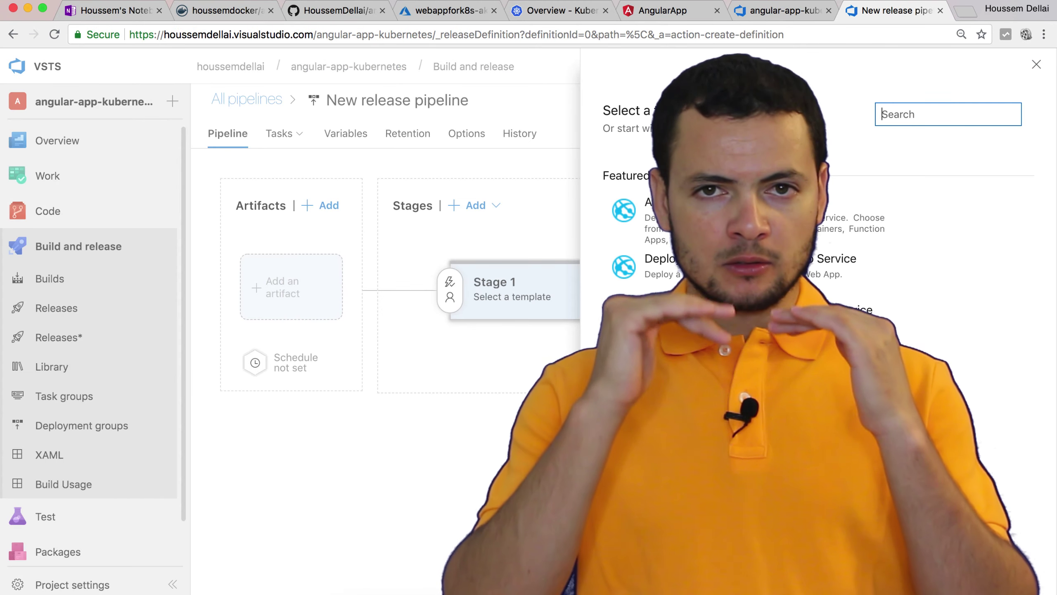
scroll(791, 300, down, 3)
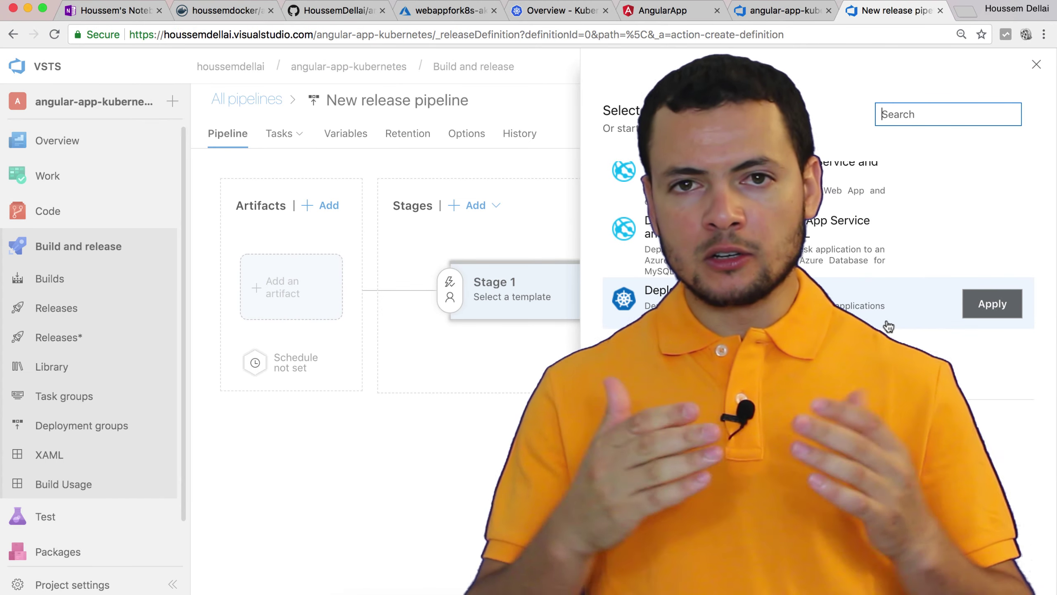
click(992, 308)
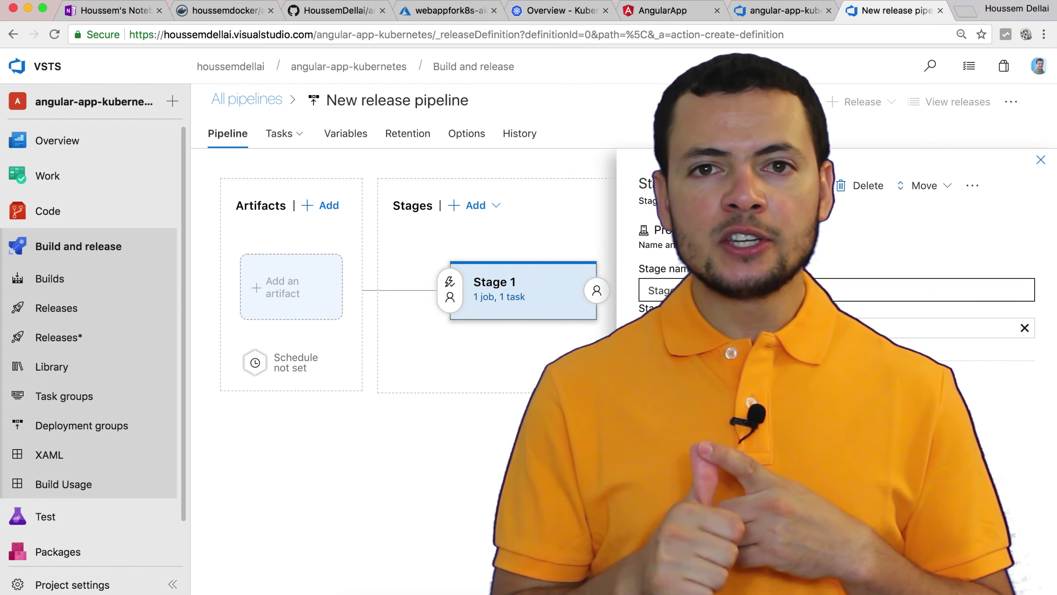
triple_click(662, 290)
text(Production)
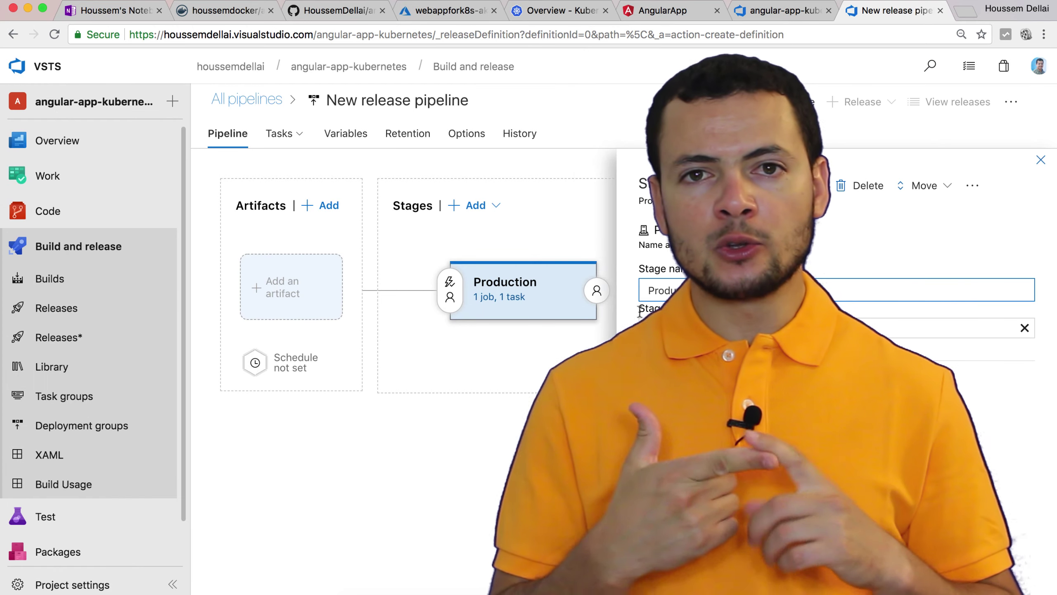
Add the angular-app-kubernetes-Docker container-CI build as the release pipeline's artifact, using the Build source type.
click(293, 302)
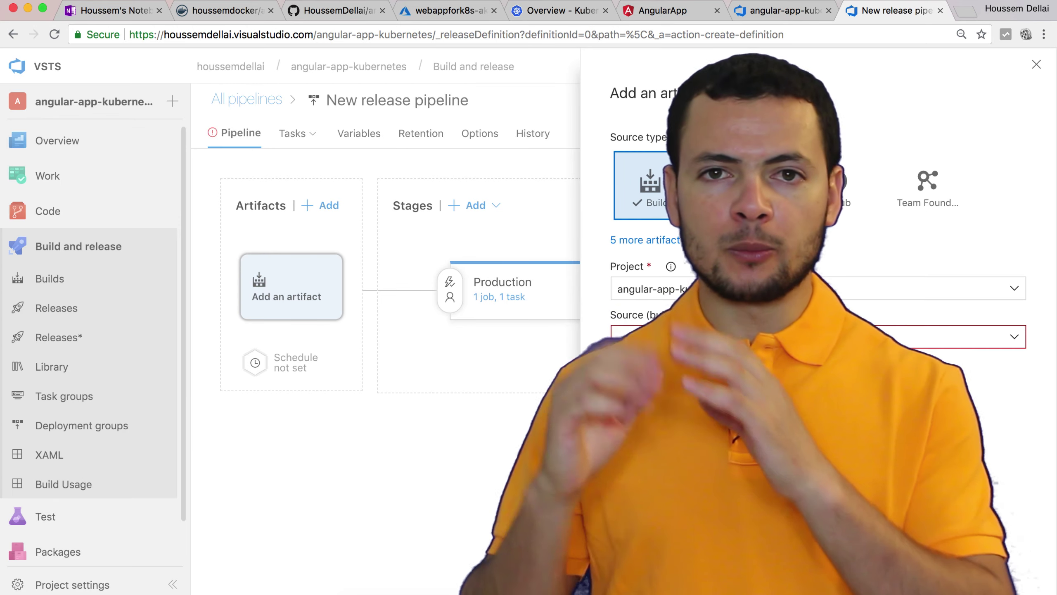
click(649, 240)
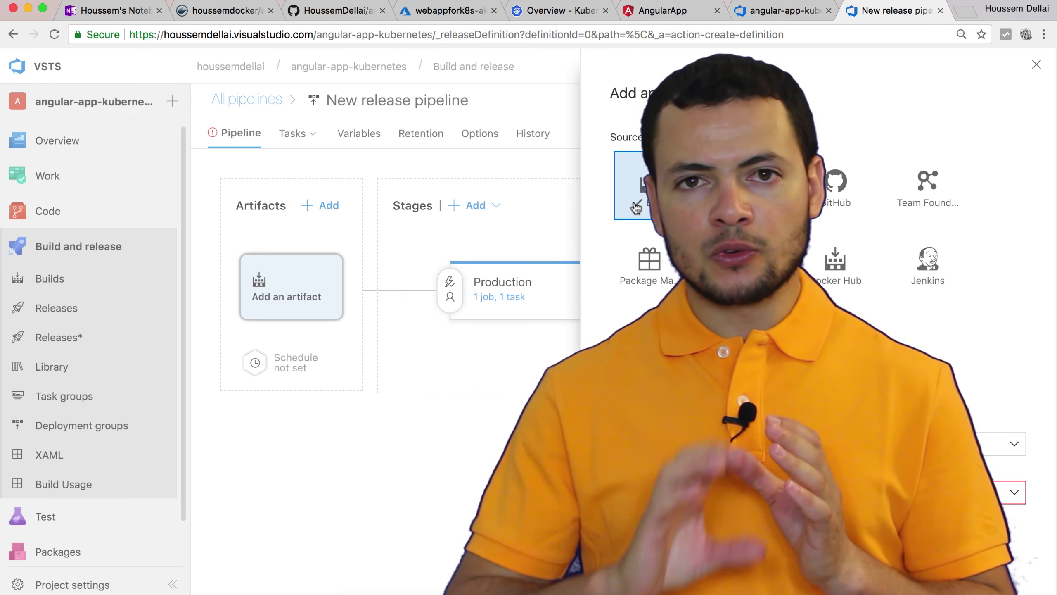
click(707, 516)
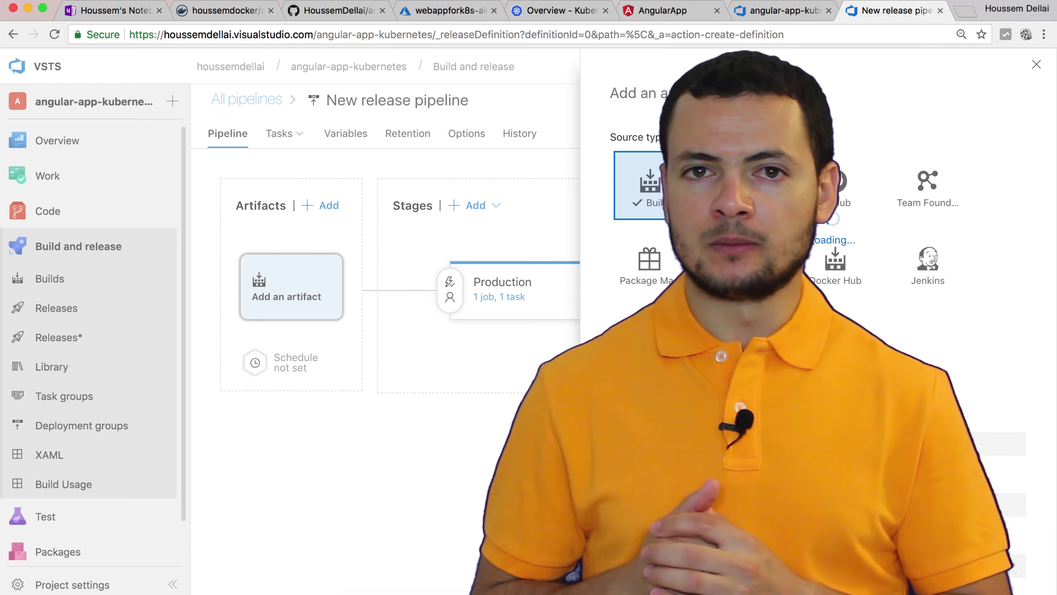
scroll(707, 500, down, 5)
click(631, 562)
Give the Production stage's kubectl apply task a Kubeconfig-authenticated service connection named KubernetesConnection, accepting untrusted certificates.
click(490, 298)
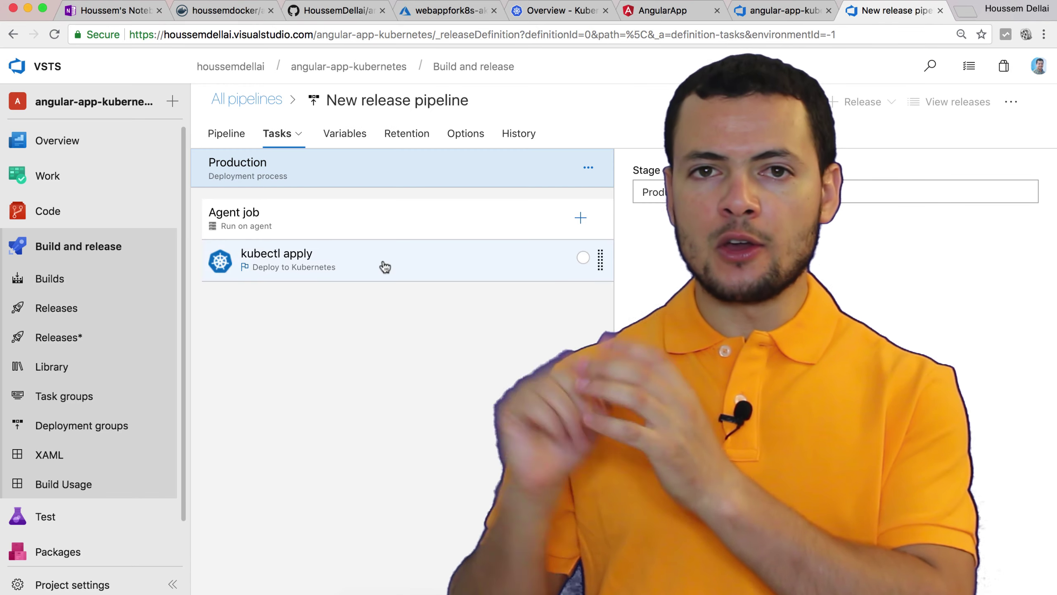
click(437, 263)
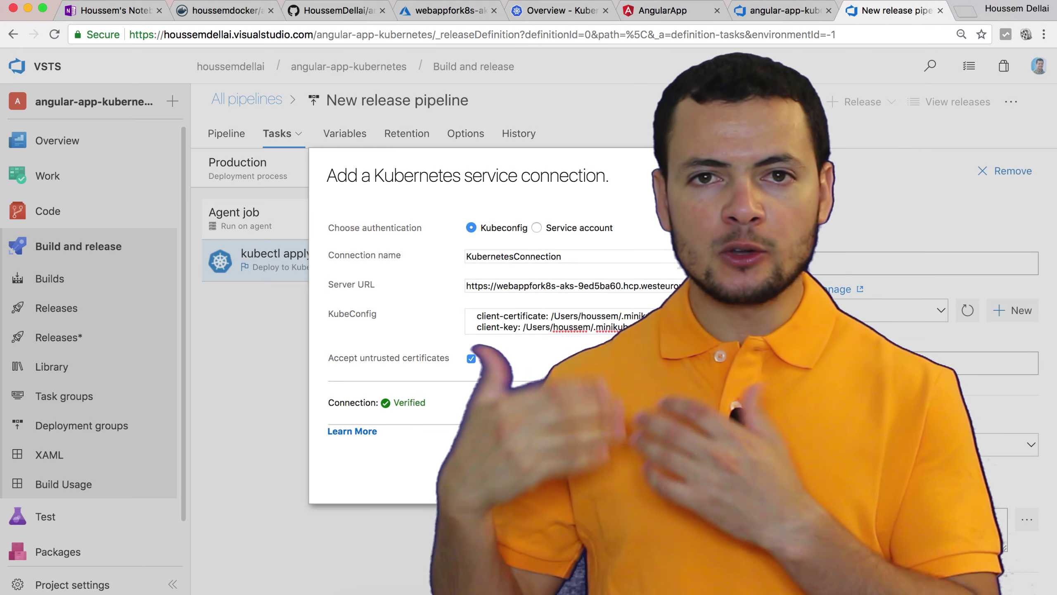
click(685, 485)
scroll(749, 375, down, 3)
scroll(749, 309, up, 1)
click(749, 310)
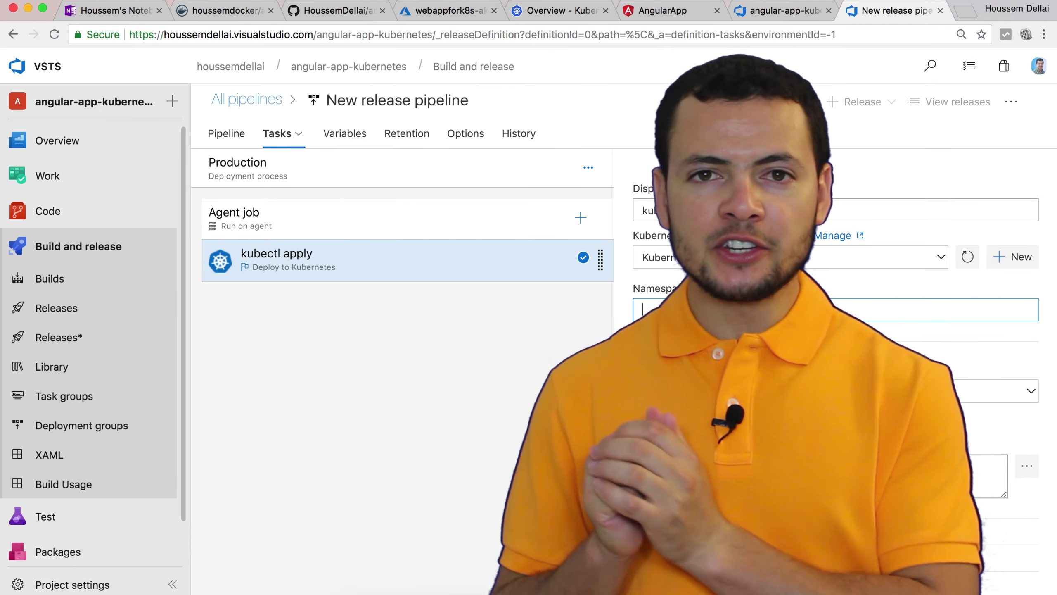
Keep the apply command for the kubectl task and use deployment.azure.yaml from the artifact's drop folder as its configuration file.
scroll(835, 333, down, 2)
click(1030, 313)
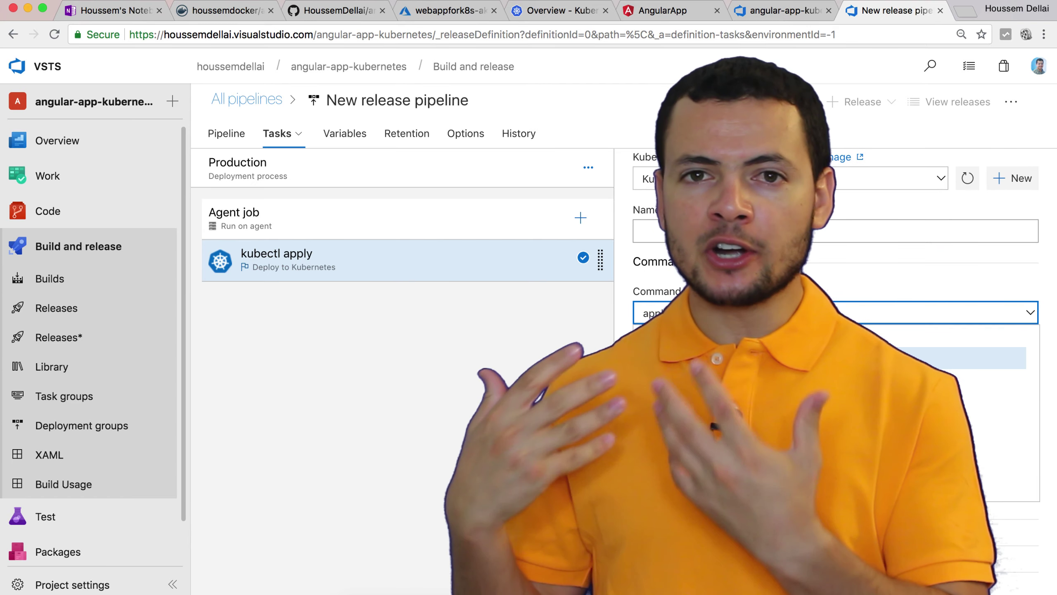
click(994, 423)
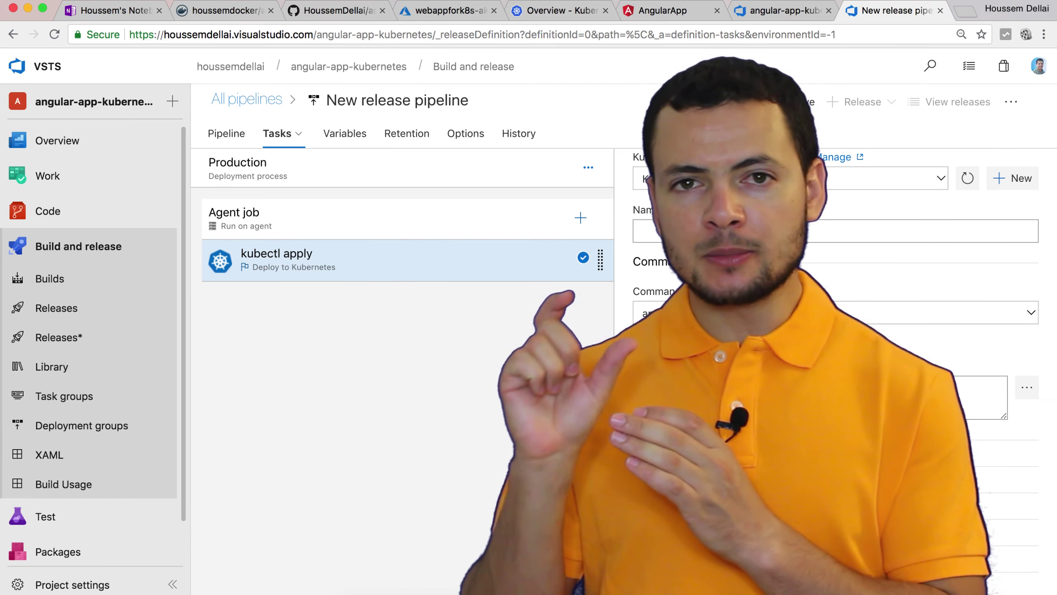
click(639, 344)
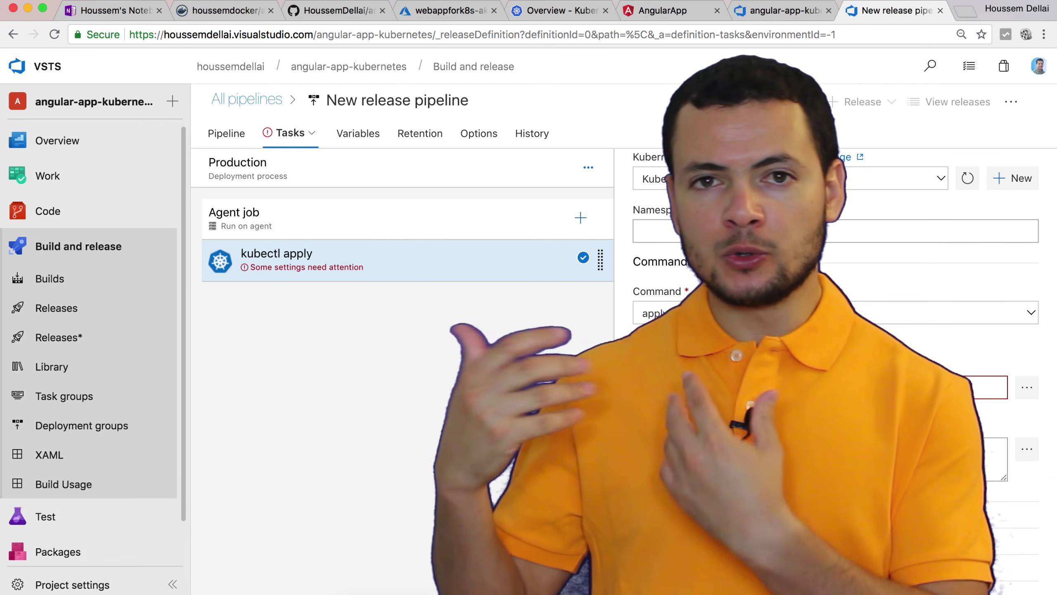
click(1027, 388)
click(366, 224)
click(376, 242)
click(491, 266)
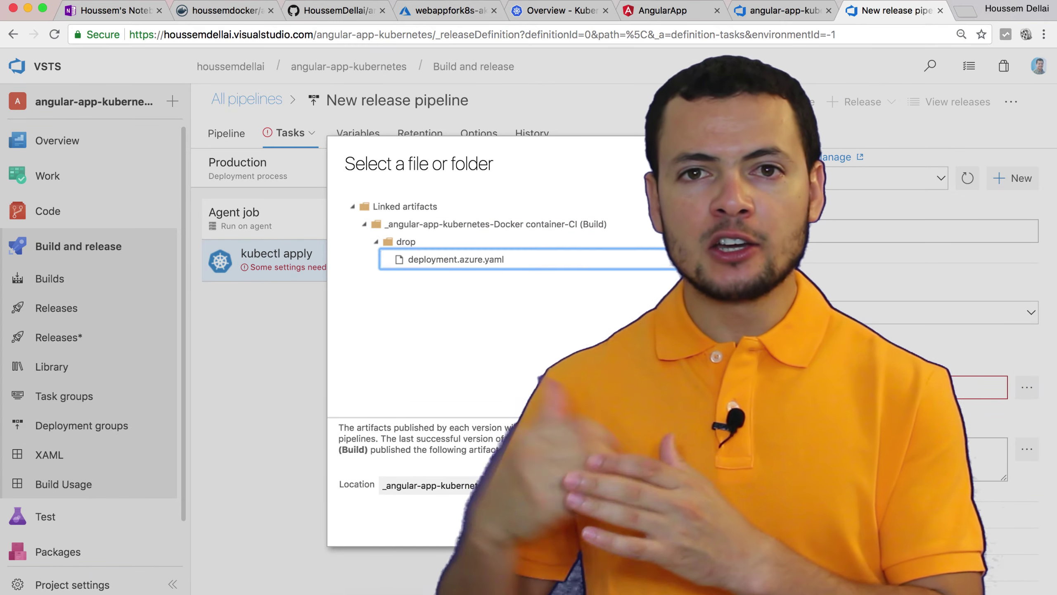
click(663, 523)
Examine the container image tag on line 17 of deployment.azure.yaml in Visual Studio Code.
scroll(662, 500, down, 3)
scroll(836, 371, up, 5)
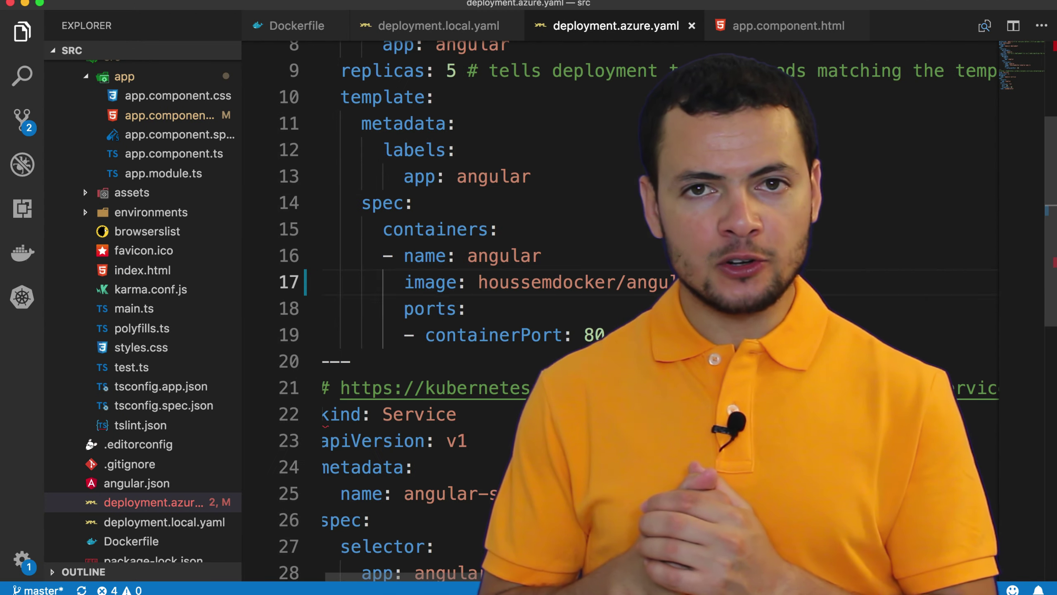
double_click(764, 282)
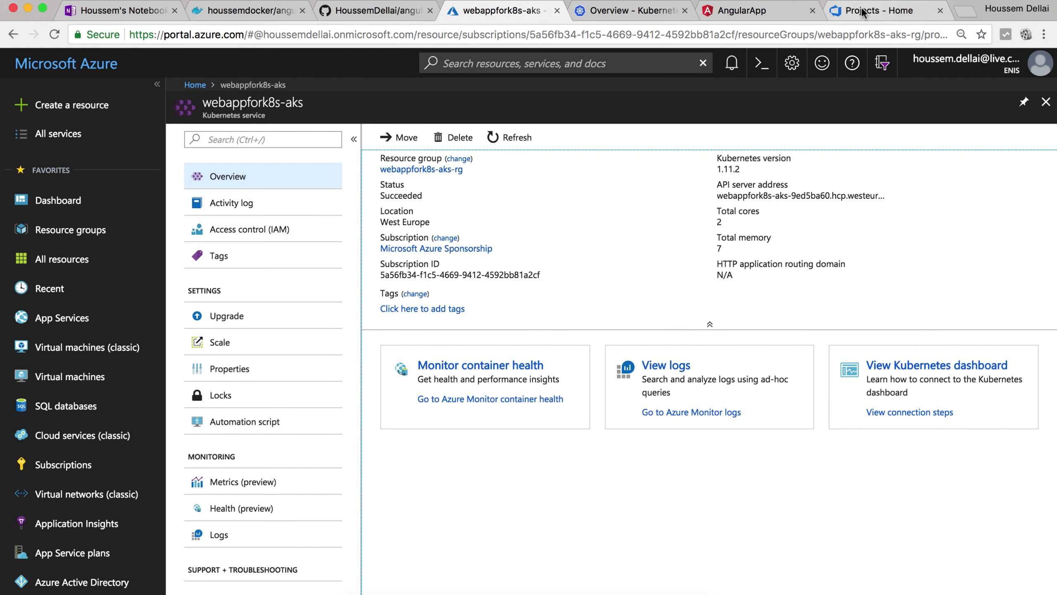
Create a new private VSTS project named angular-app-kubernetes.
click(878, 10)
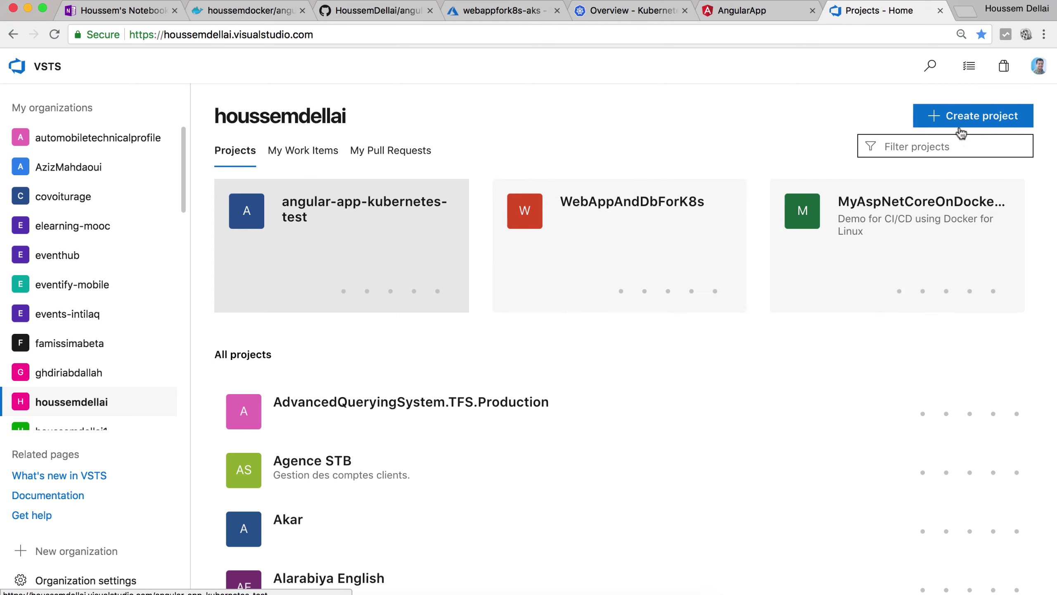
click(953, 112)
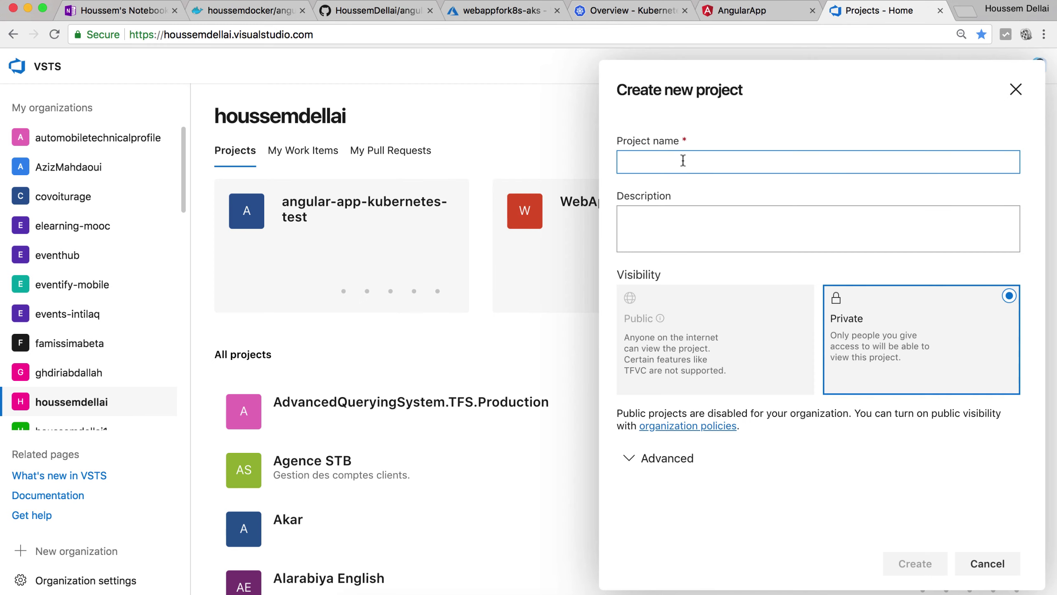
text(angular-app-kubernetes)
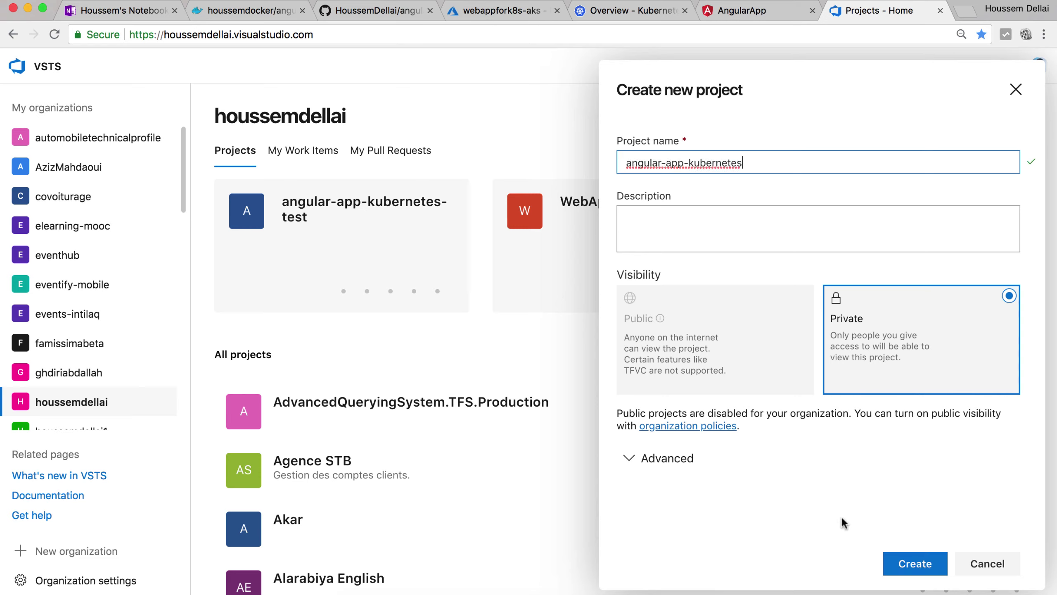
click(891, 562)
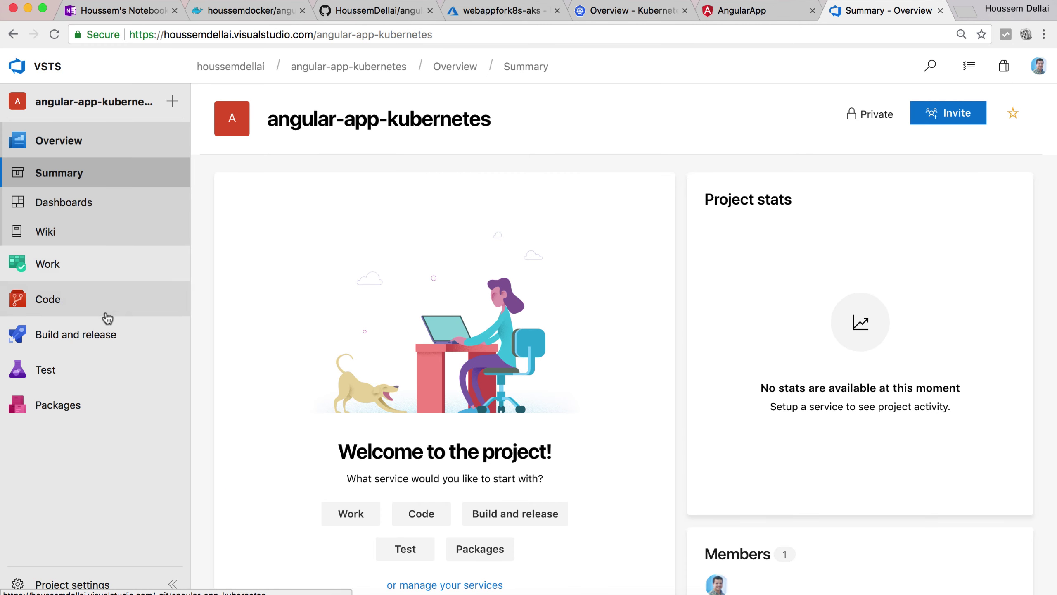
Start a new build pipeline in the project and choose GitHub as its source.
mouse_move(100, 334)
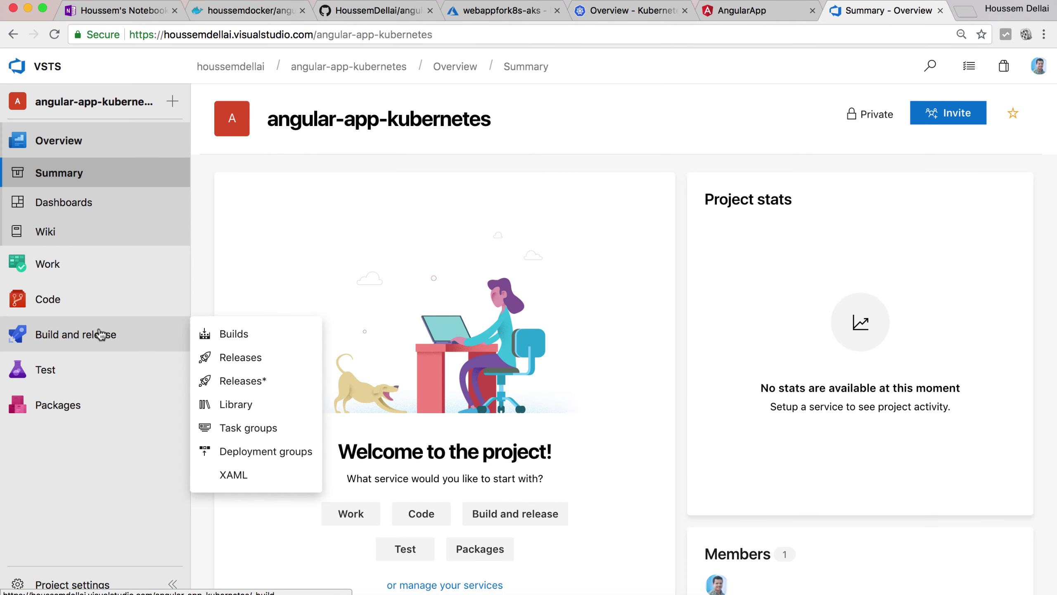
click(242, 339)
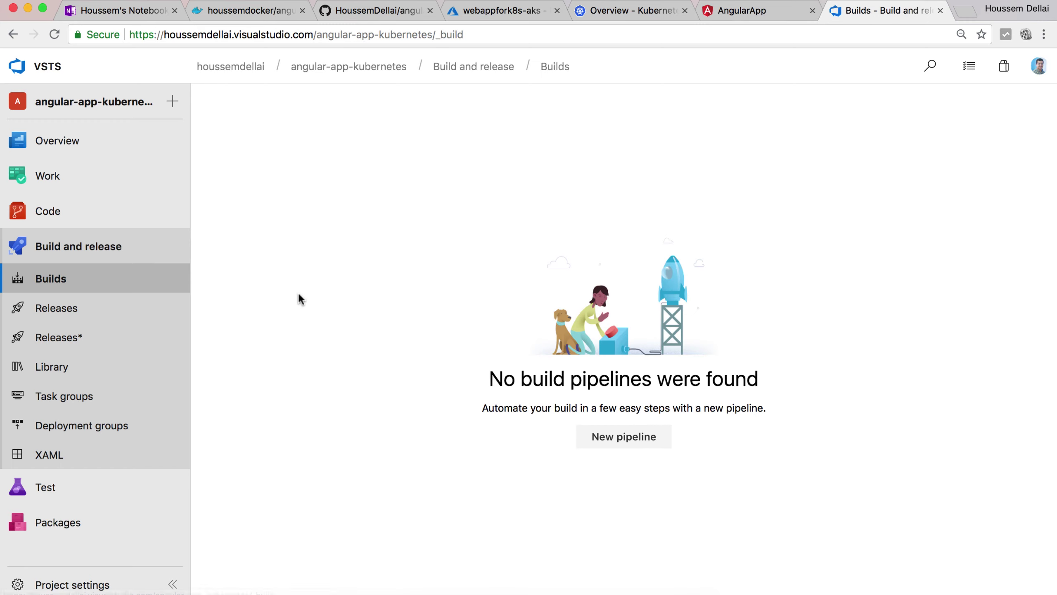
click(623, 441)
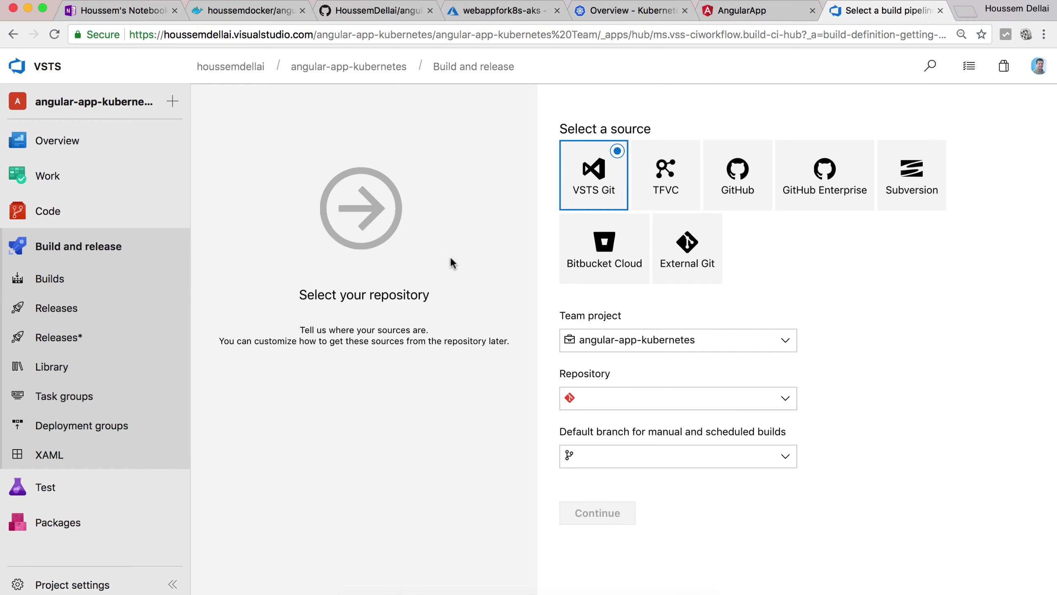
click(743, 198)
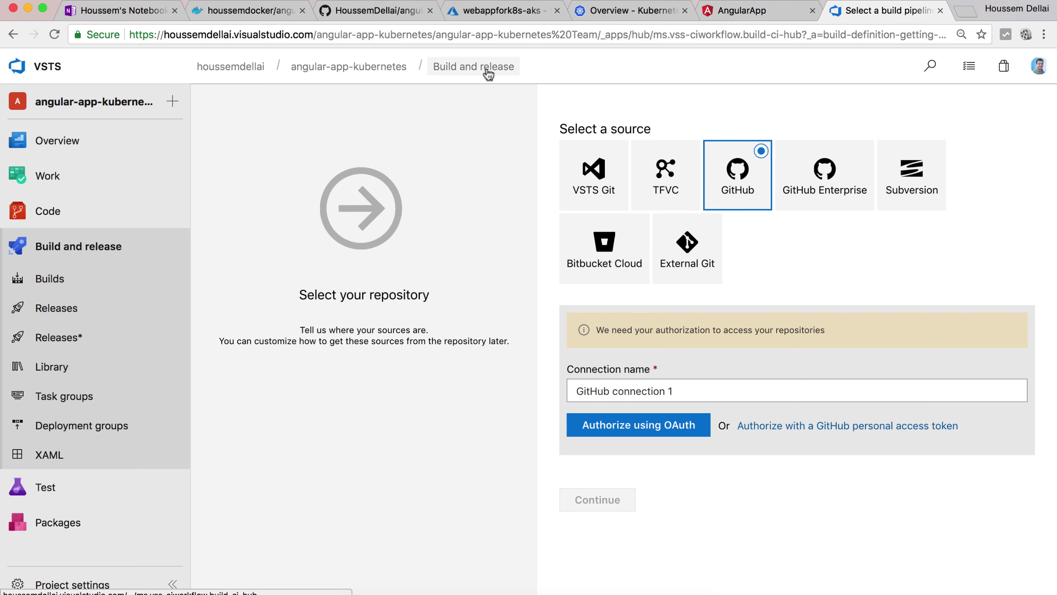
Review the files of the angular-app-kubernetes repository on GitHub, including the Dockerfile and the deployment YAML files.
click(377, 10)
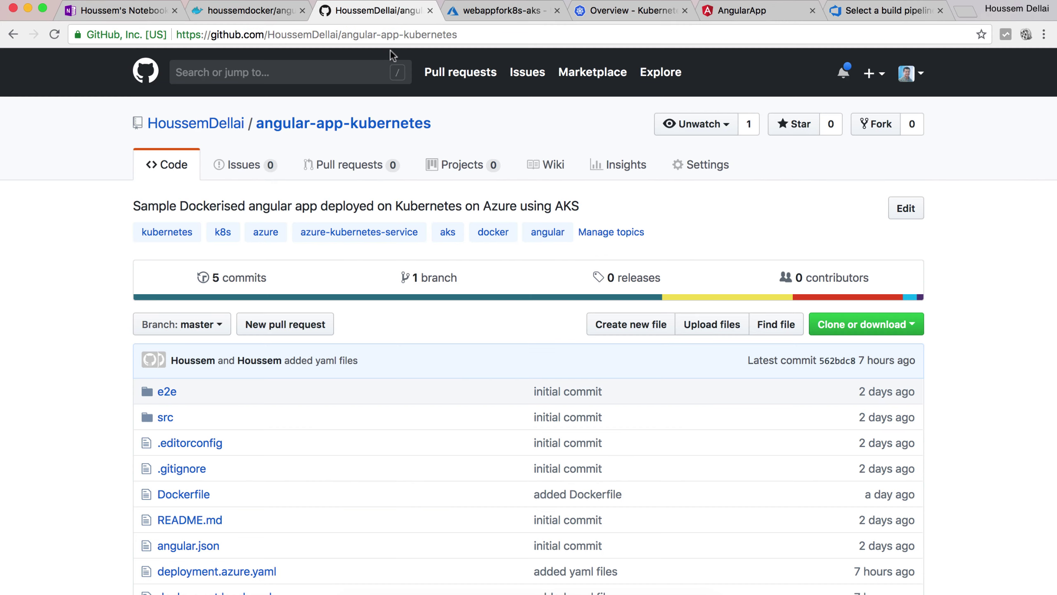
click(400, 37)
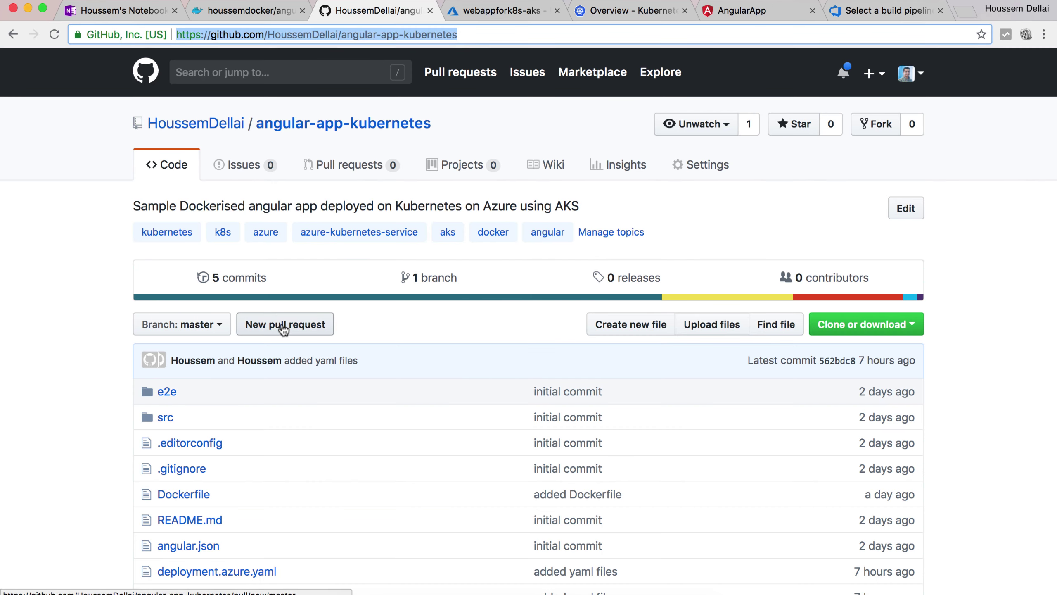
scroll(285, 325, down, 3)
scroll(283, 329, down, 2)
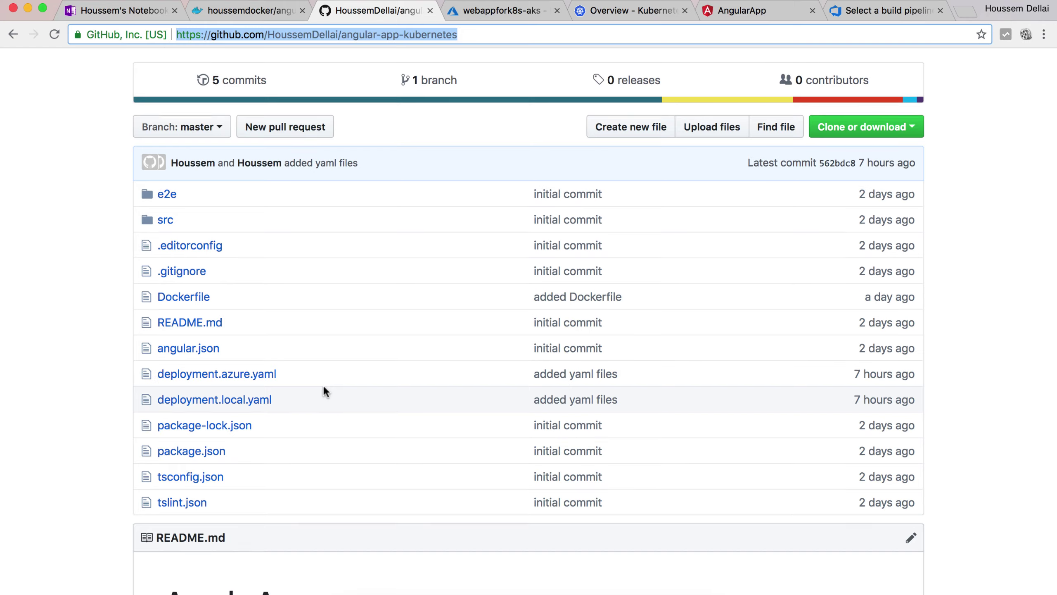
scroll(322, 383, up, 5)
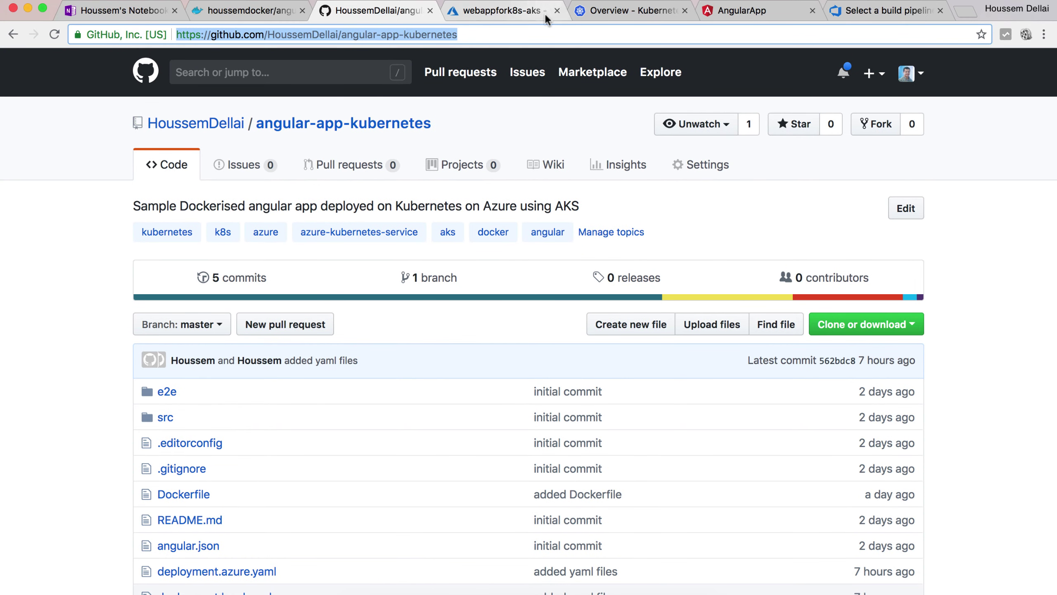
Authorize VSTS to access the GitHub repositories using OAuth with the connection name GitHub connection 1.
click(867, 16)
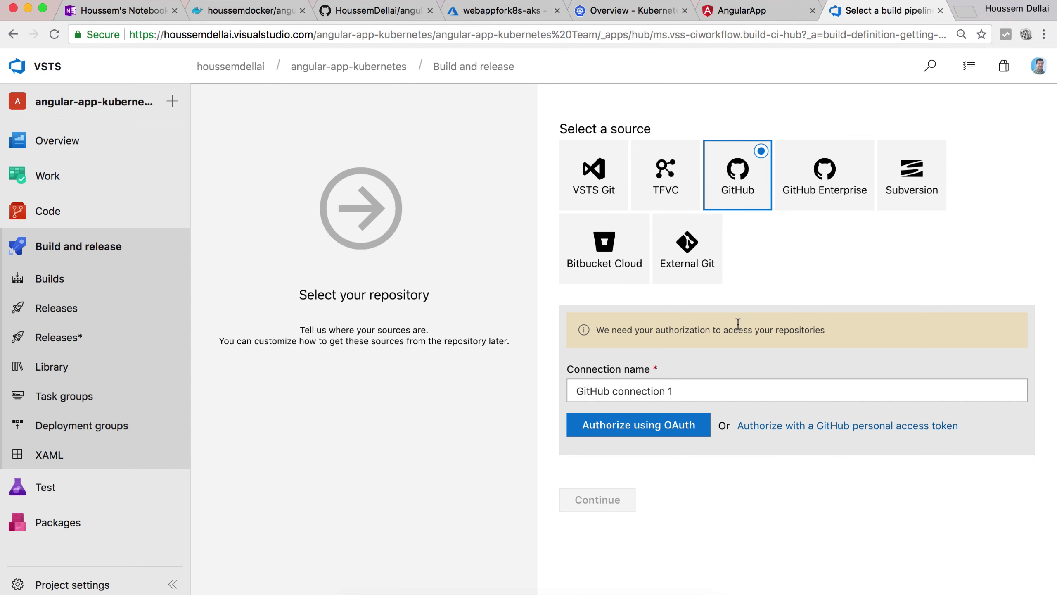
click(713, 380)
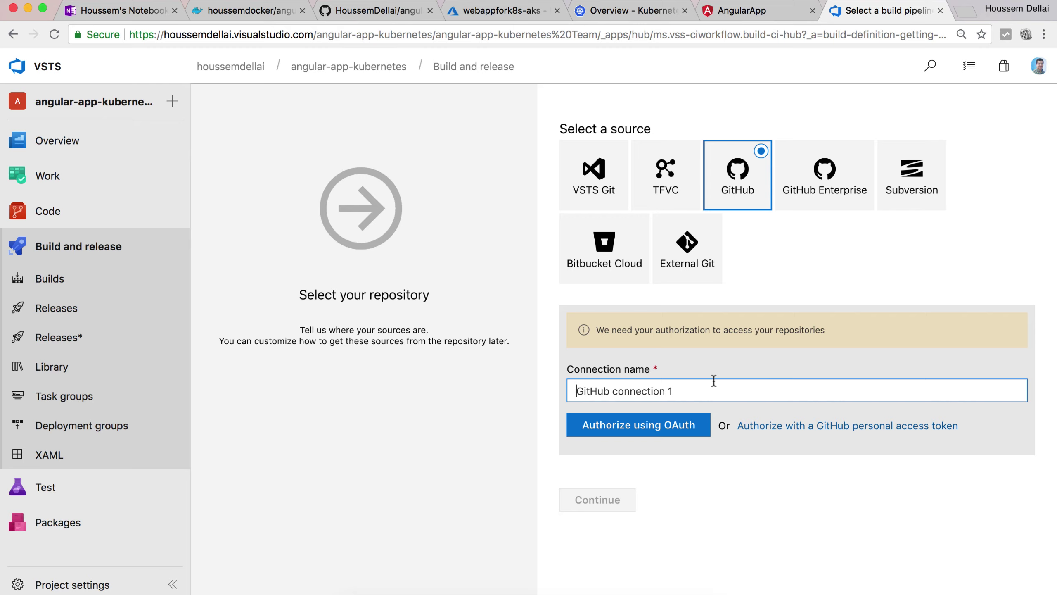
click(672, 419)
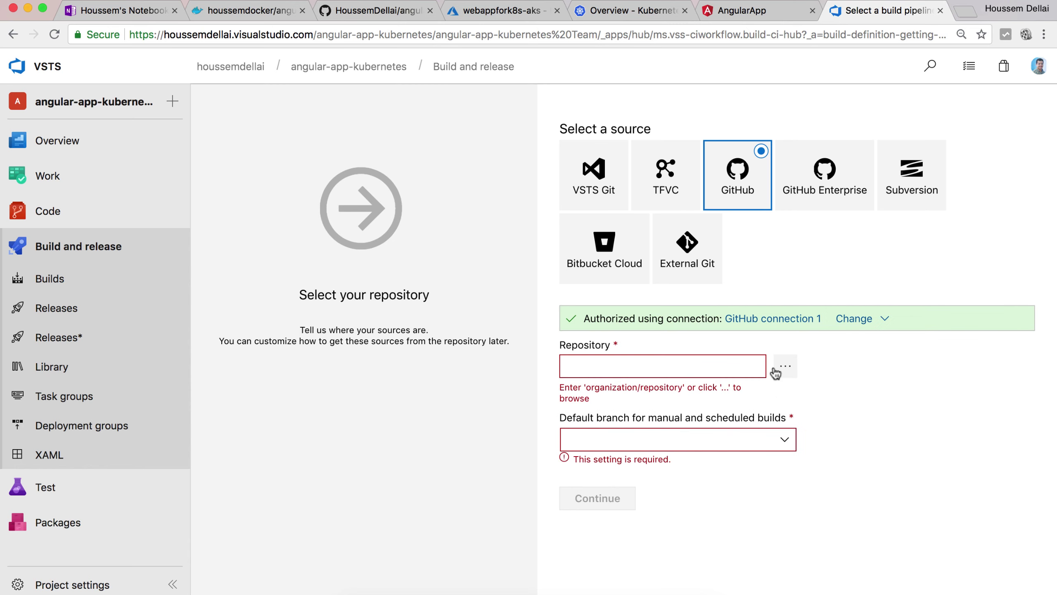
Choose the angular-app-kubernetes GitHub repository as the source of the build pipeline.
click(785, 366)
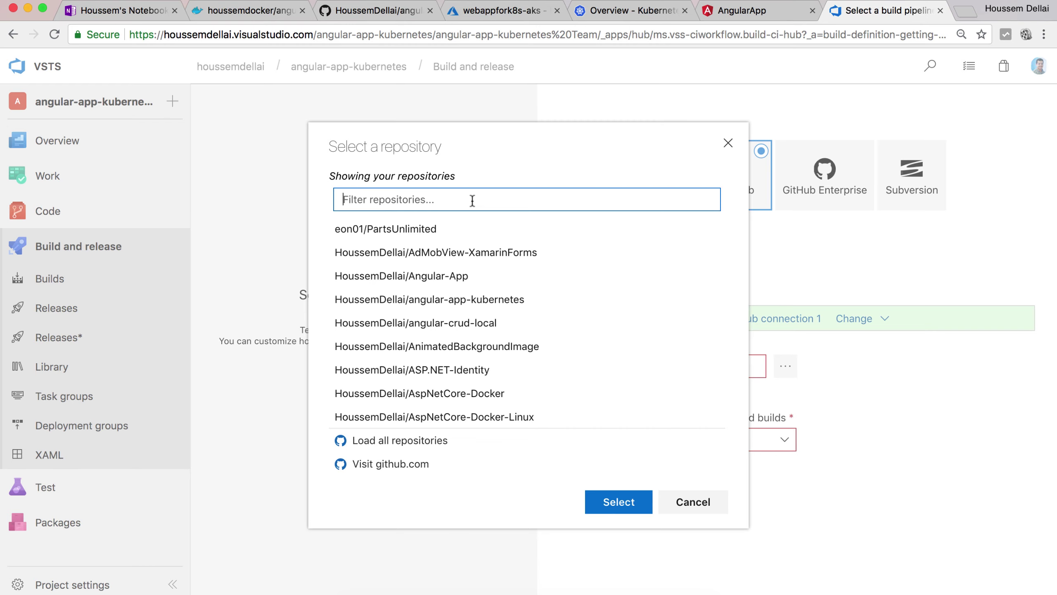
text(angular-app-kubernetes)
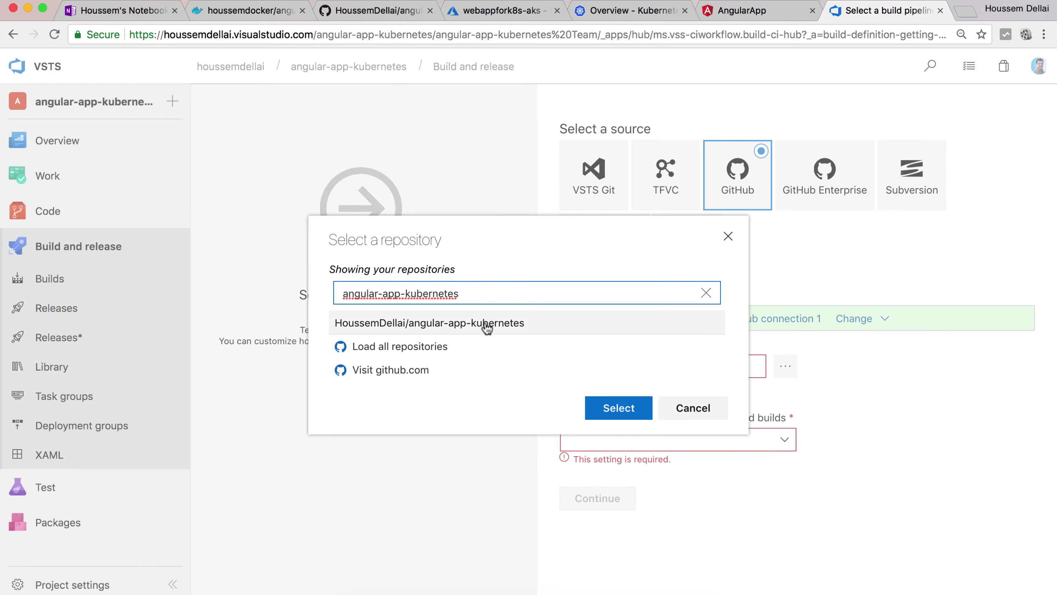
click(487, 329)
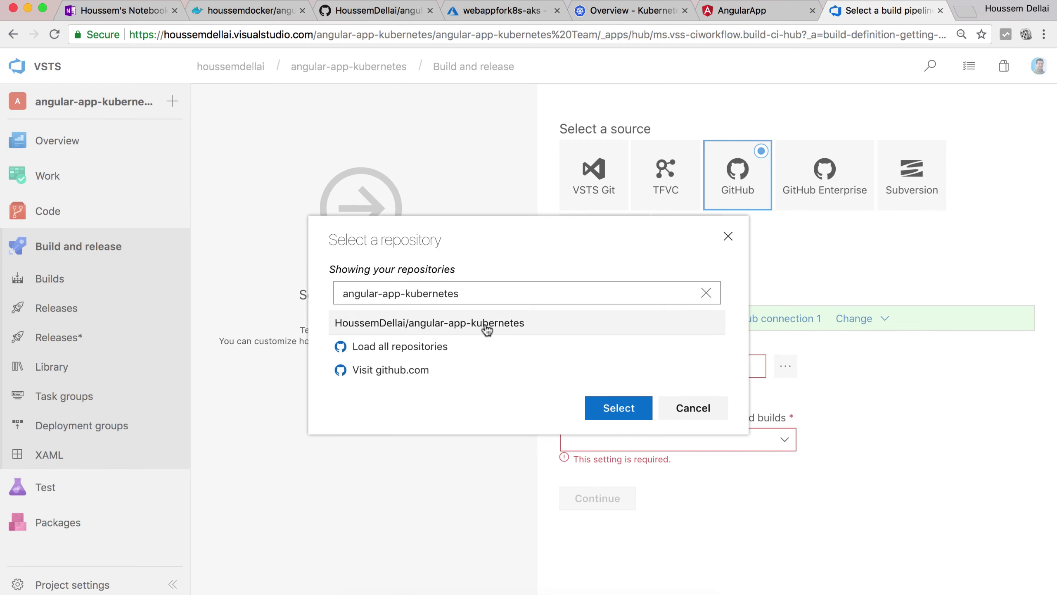
click(619, 407)
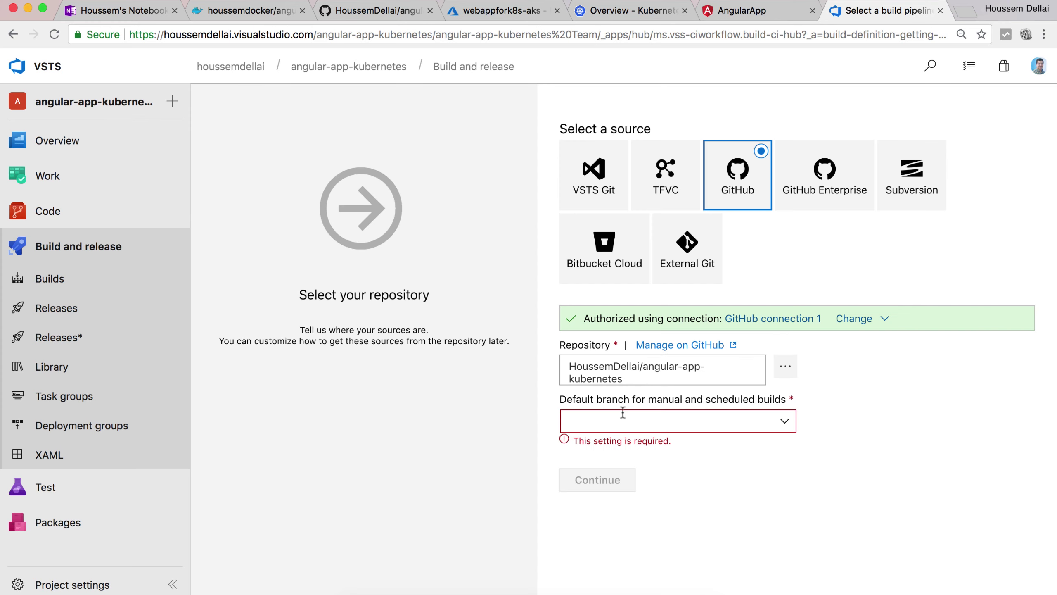
Review the angular-app-kubernetes files on GitHub and check the repository chosen as the pipeline source.
click(372, 14)
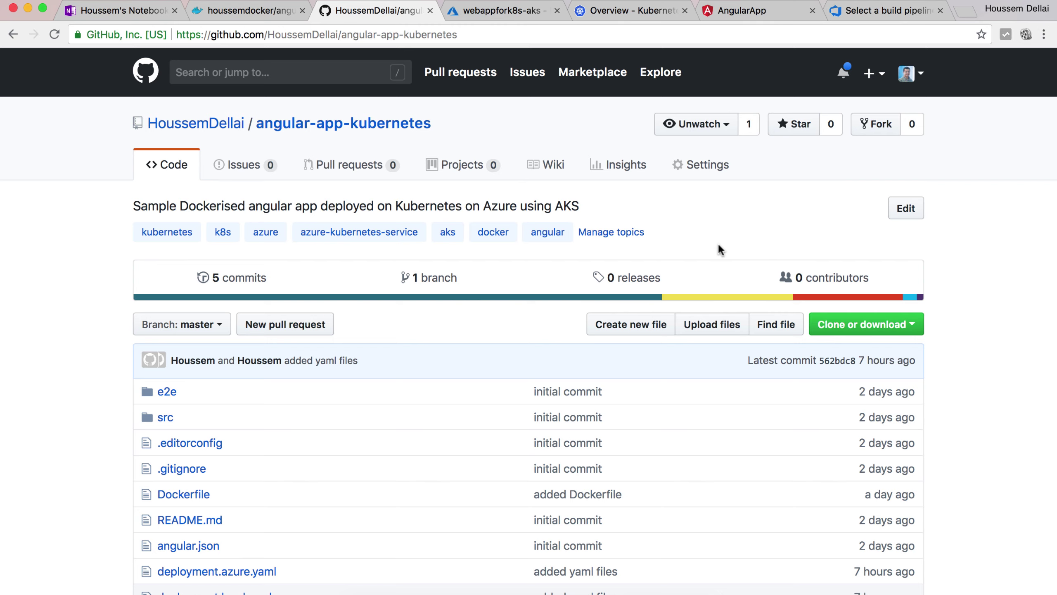
scroll(719, 247, down, 3)
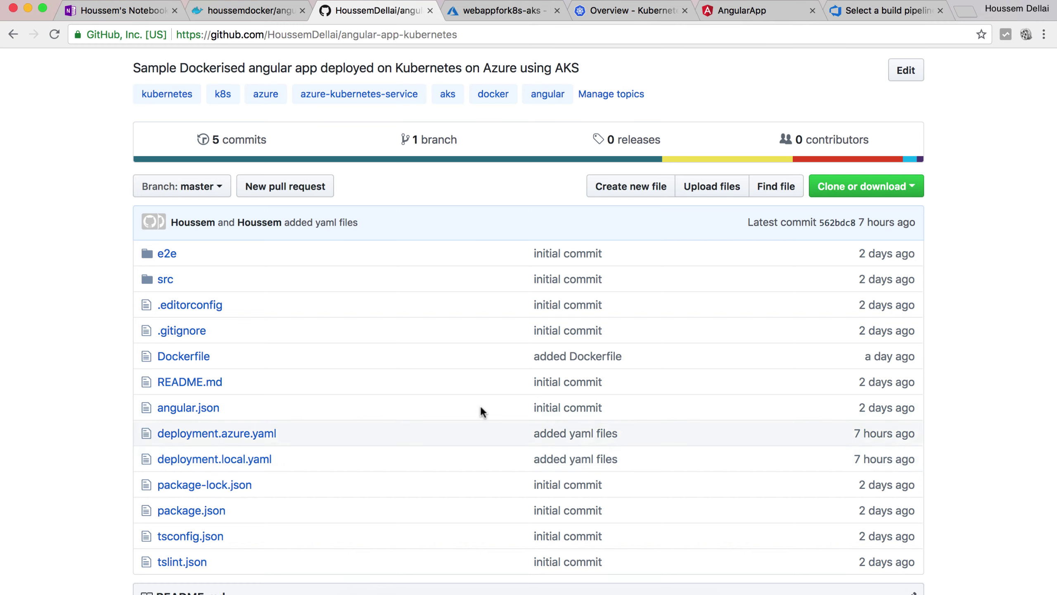
click(879, 12)
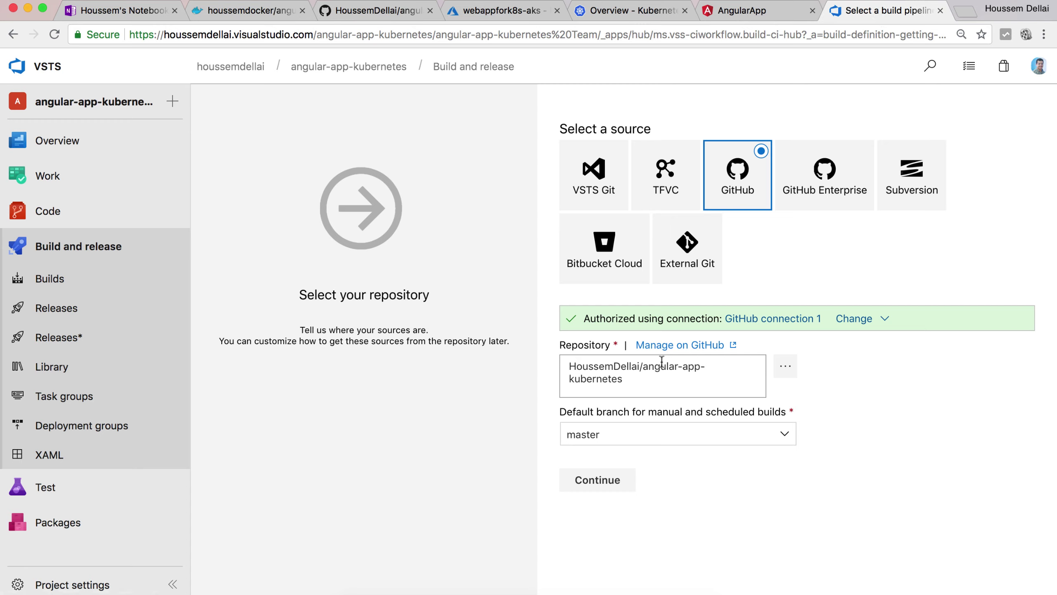
click(699, 380)
double_click(699, 381)
drag(699, 380, 562, 369)
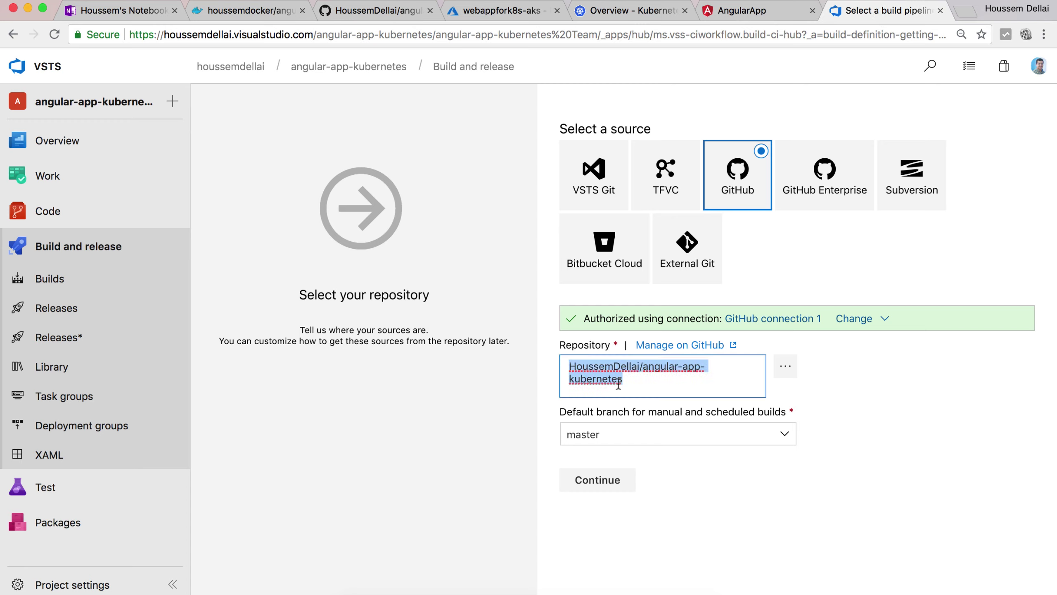
Apply the Docker container template to the build pipeline and choose the private macOS agent pool.
click(622, 488)
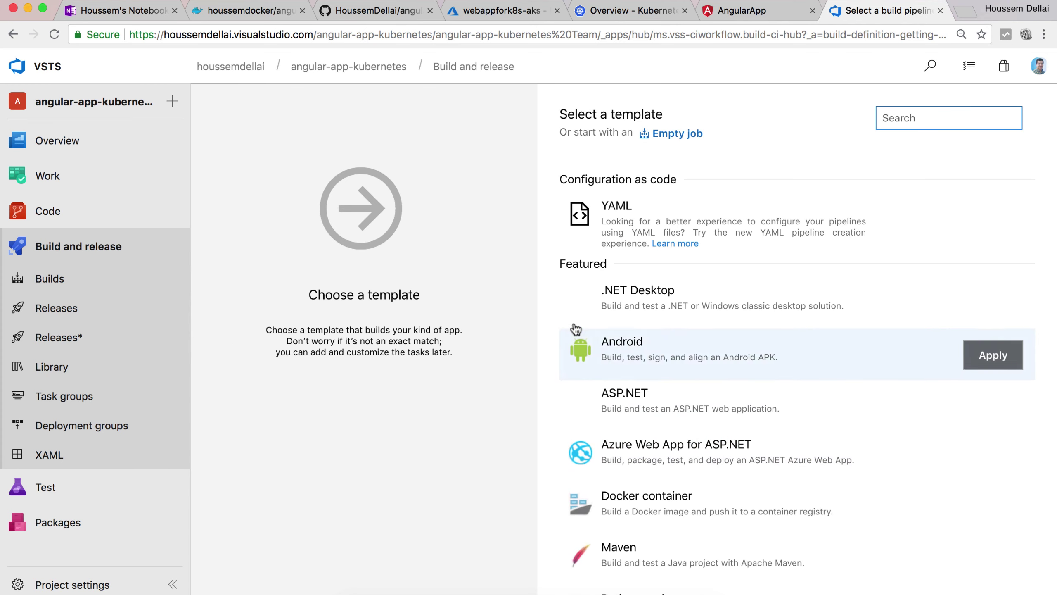
scroll(666, 256, down, 1)
scroll(665, 256, up, 1)
scroll(665, 256, down, 1)
scroll(666, 256, up, 1)
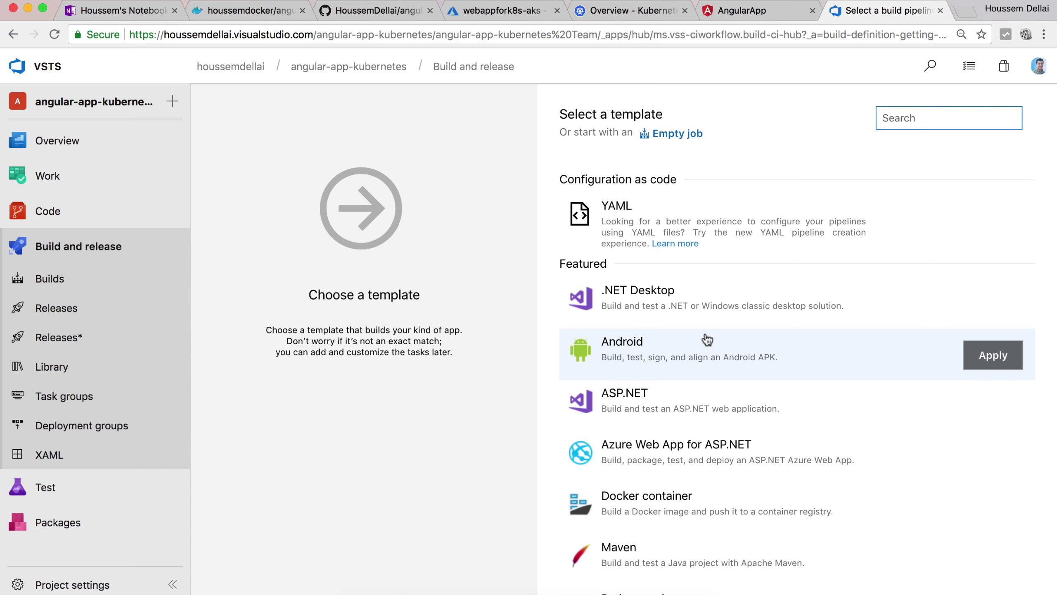
scroll(704, 337, down, 5)
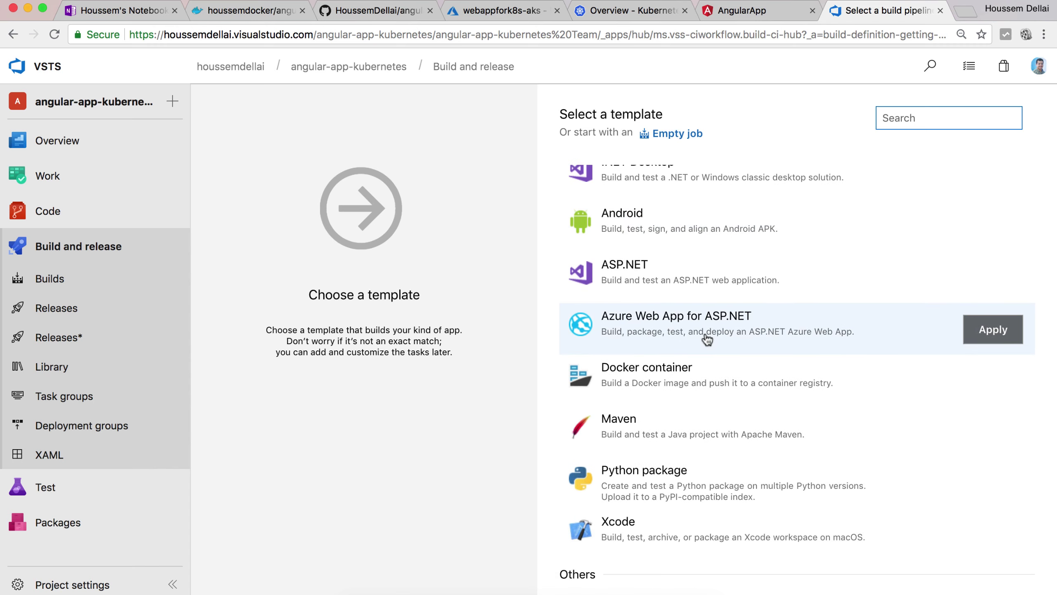
scroll(706, 340, down, 2)
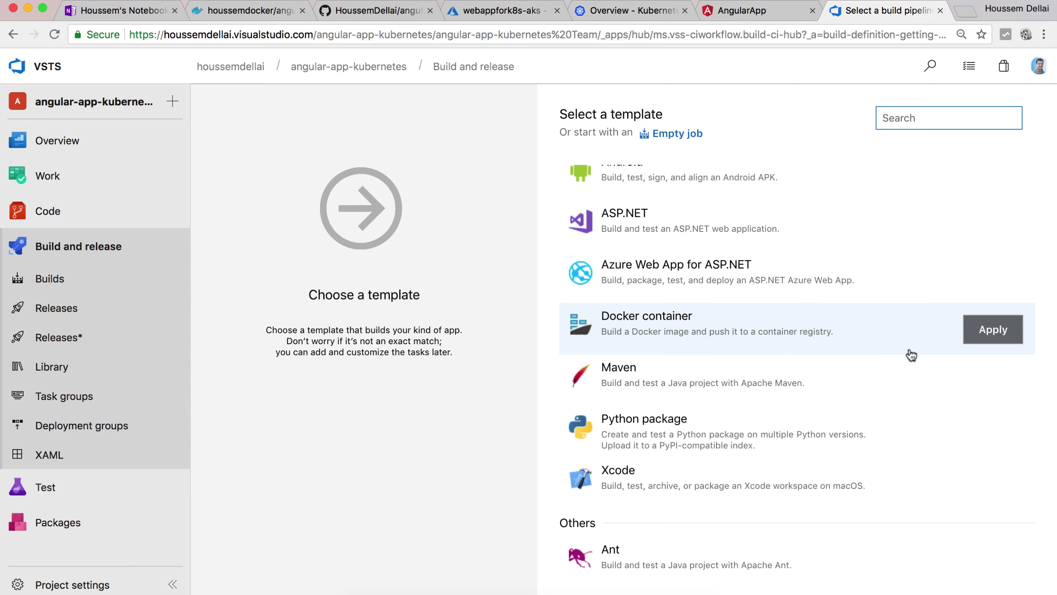
click(991, 338)
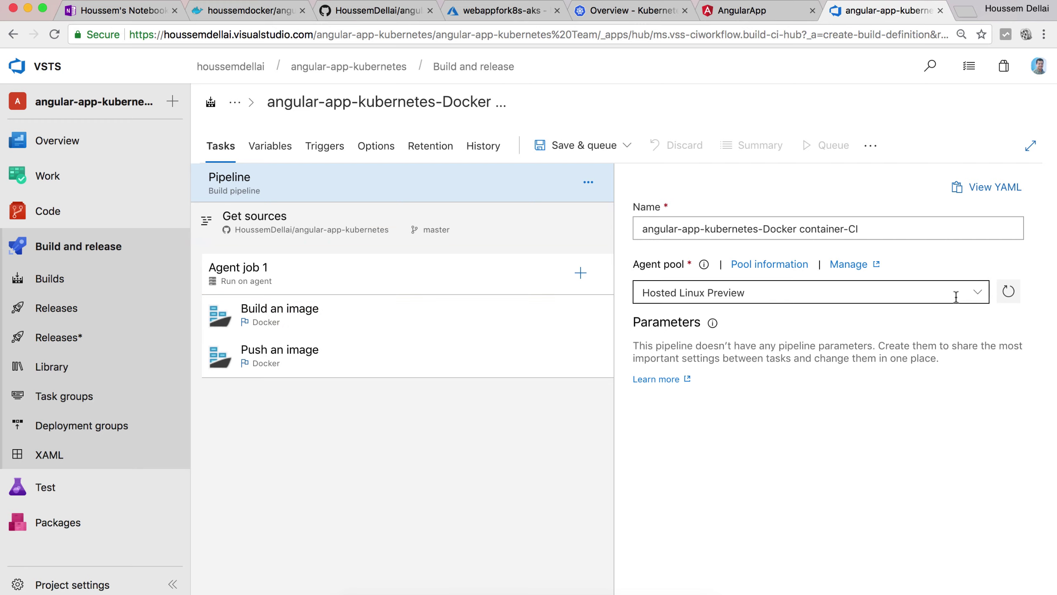
click(975, 294)
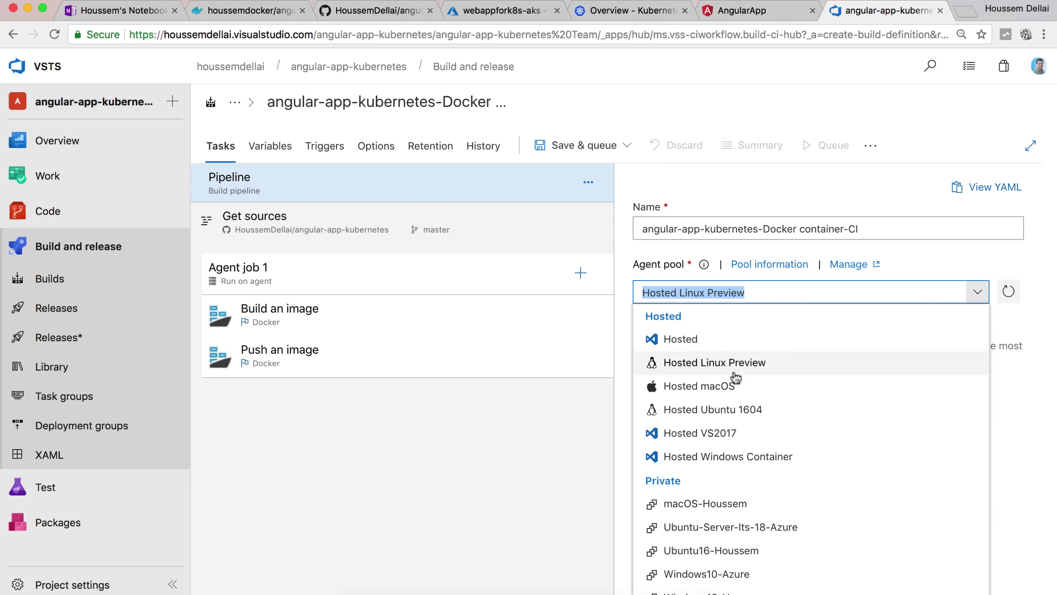
click(769, 508)
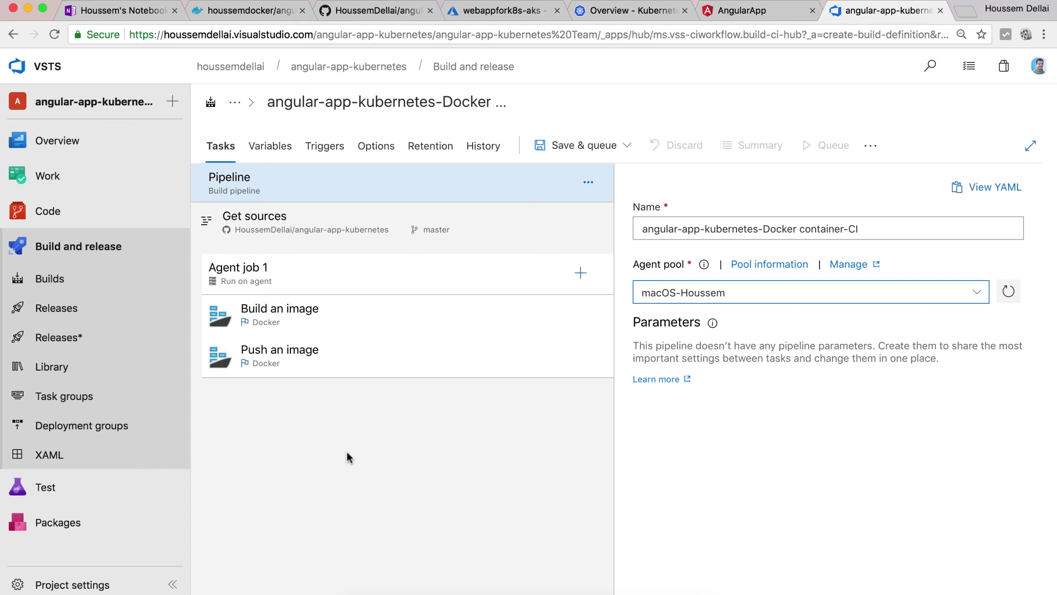
Set the container registry type of the Build an image task to Container Registry.
click(348, 324)
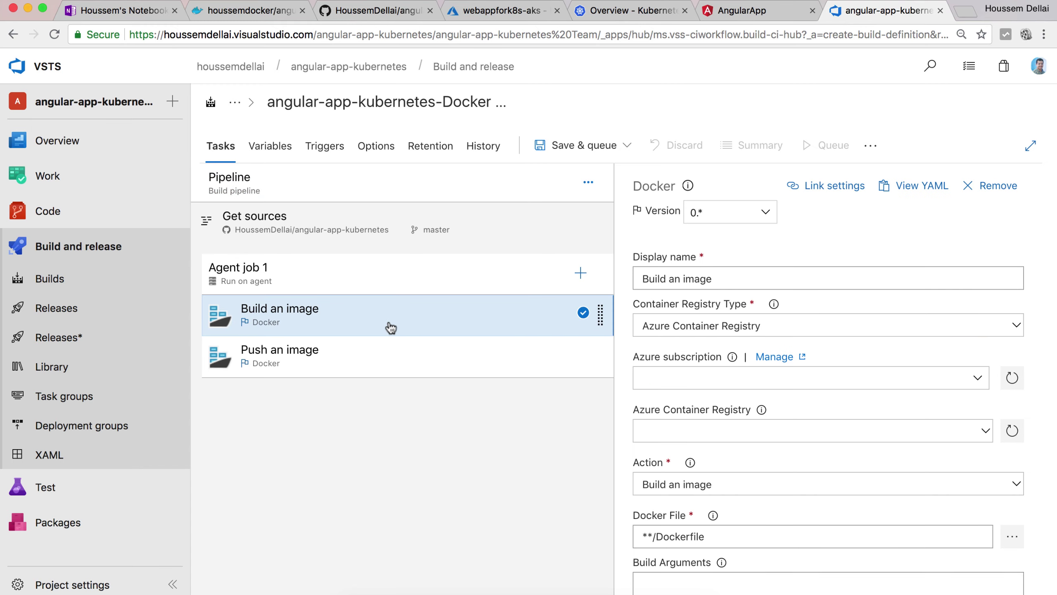
scroll(751, 350, down, 2)
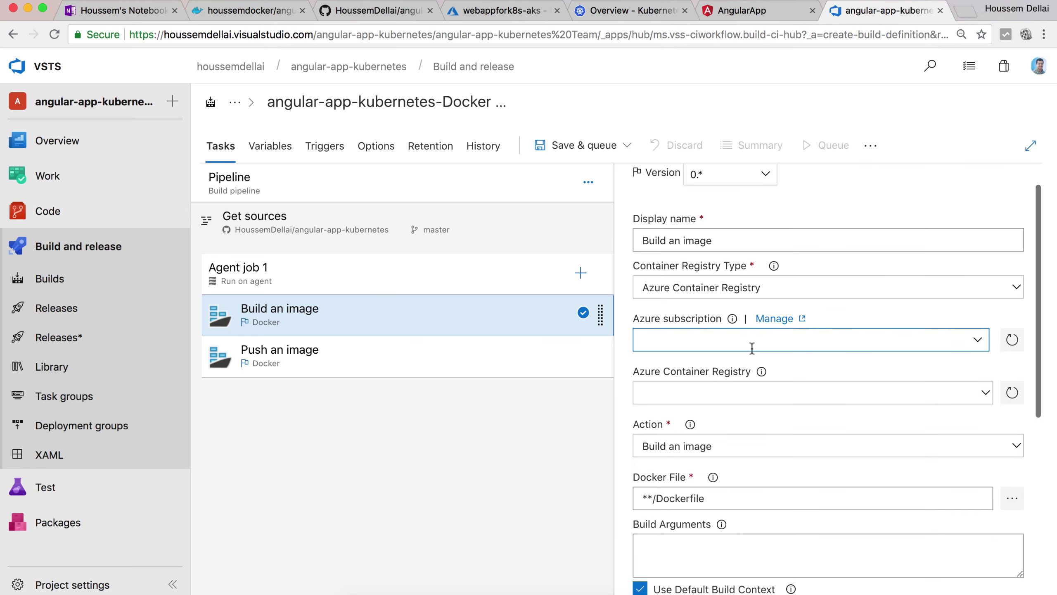
scroll(751, 347, up, 2)
click(1015, 317)
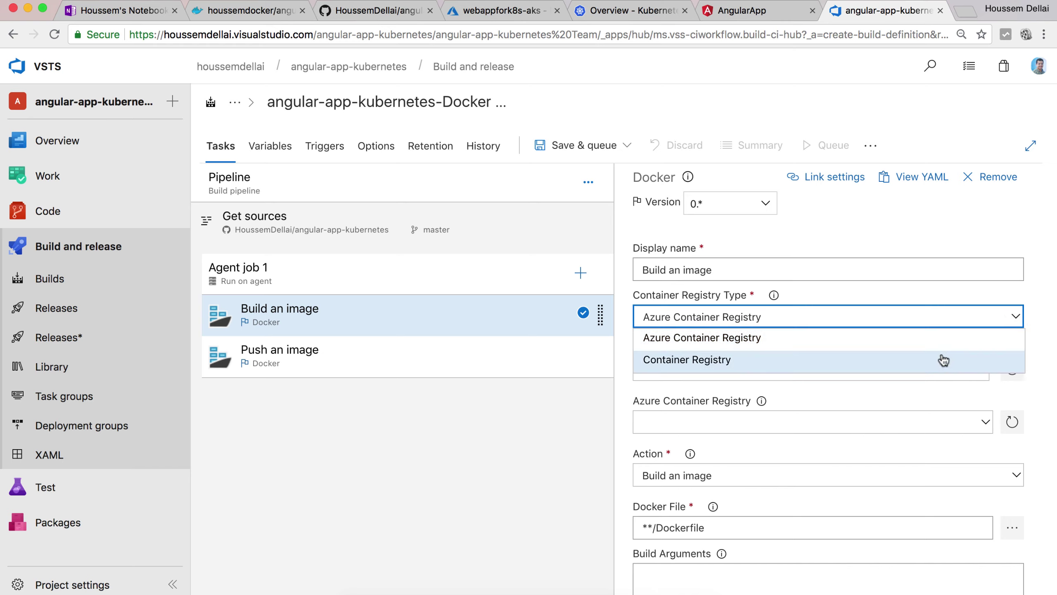
click(874, 360)
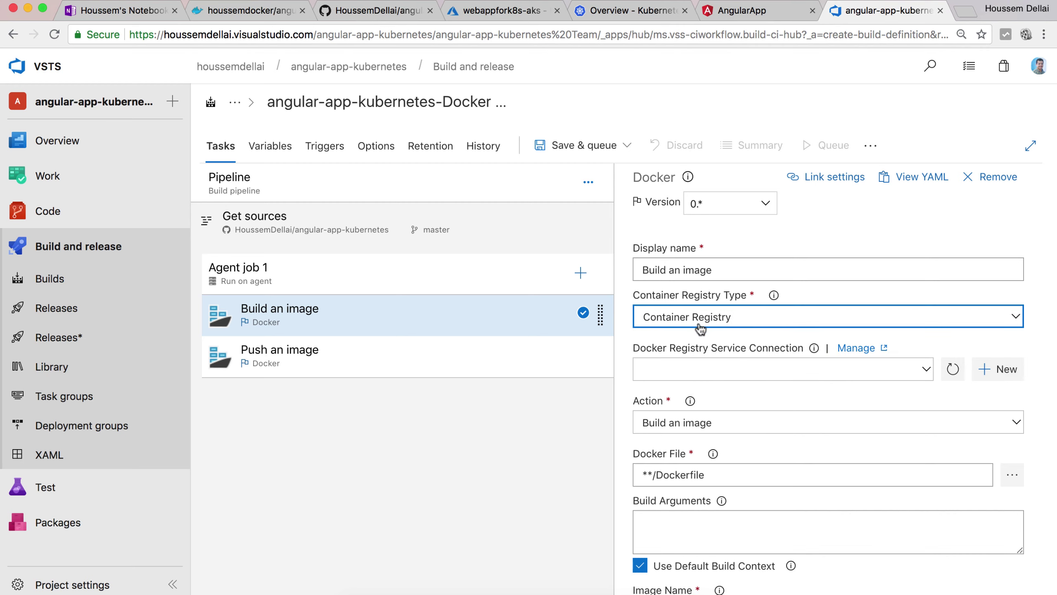
Start a new Docker Hub service connection named DockerHubConnection, using the saved Docker ID and password.
click(926, 370)
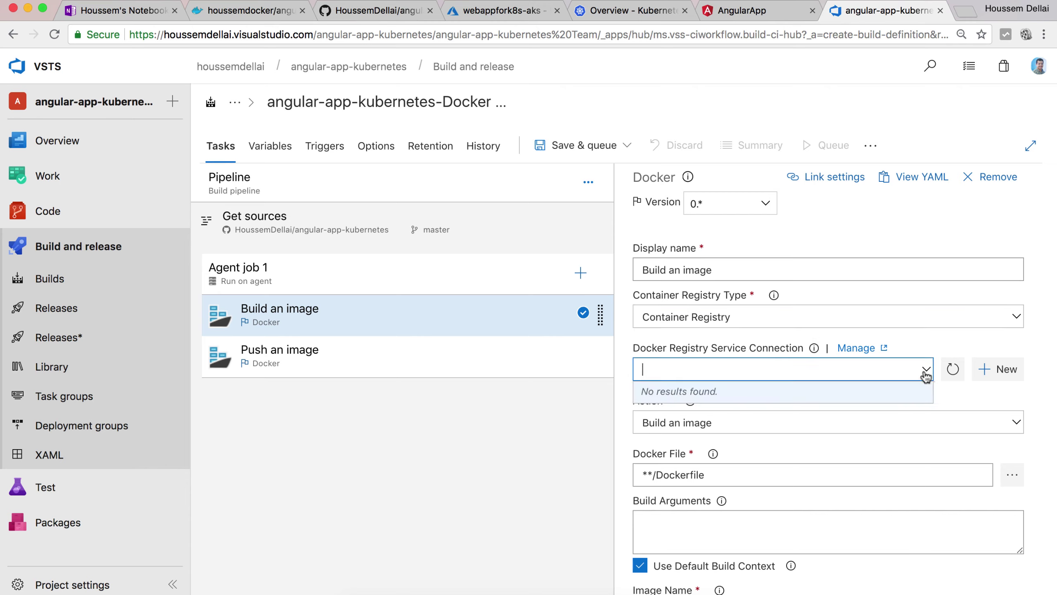
click(994, 371)
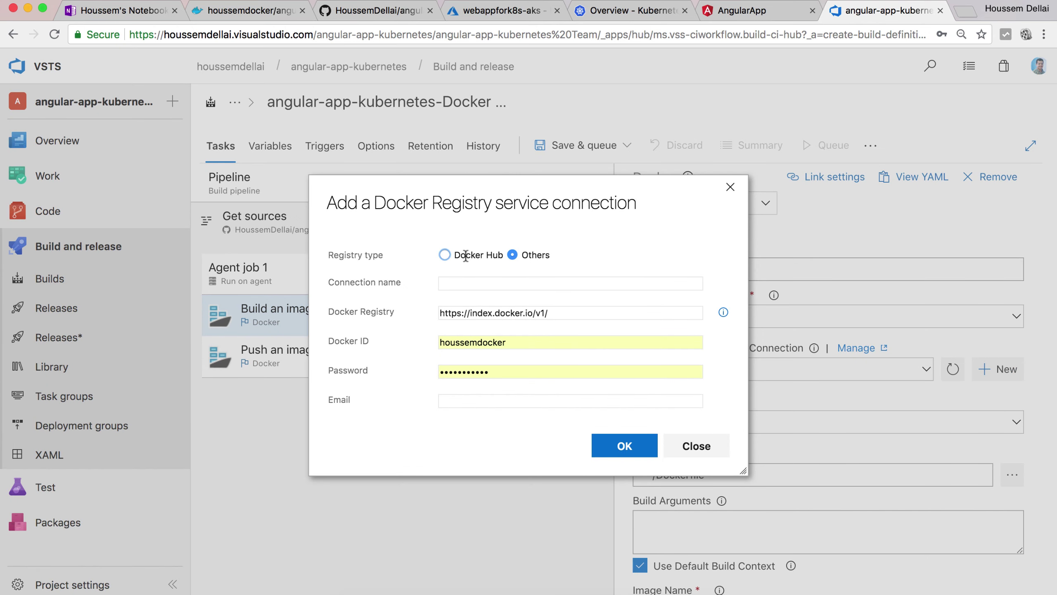
click(445, 253)
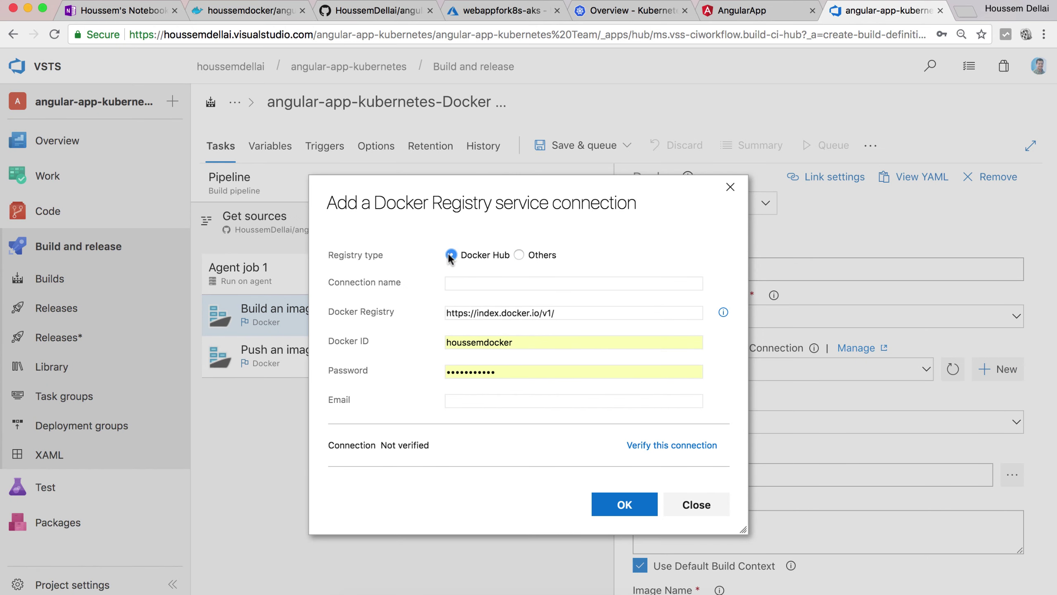
click(515, 284)
double_click(481, 342)
key(Down)
key(Return)
click(465, 285)
text(DockerHubConnection)
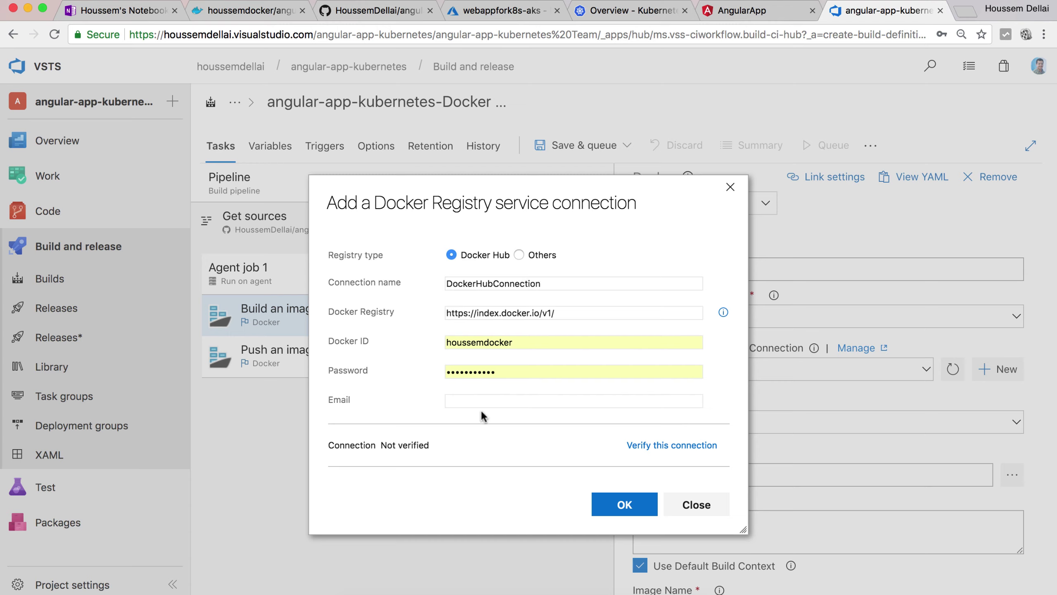
Verify the Docker Hub service connection and save it for the Build an image task.
click(699, 445)
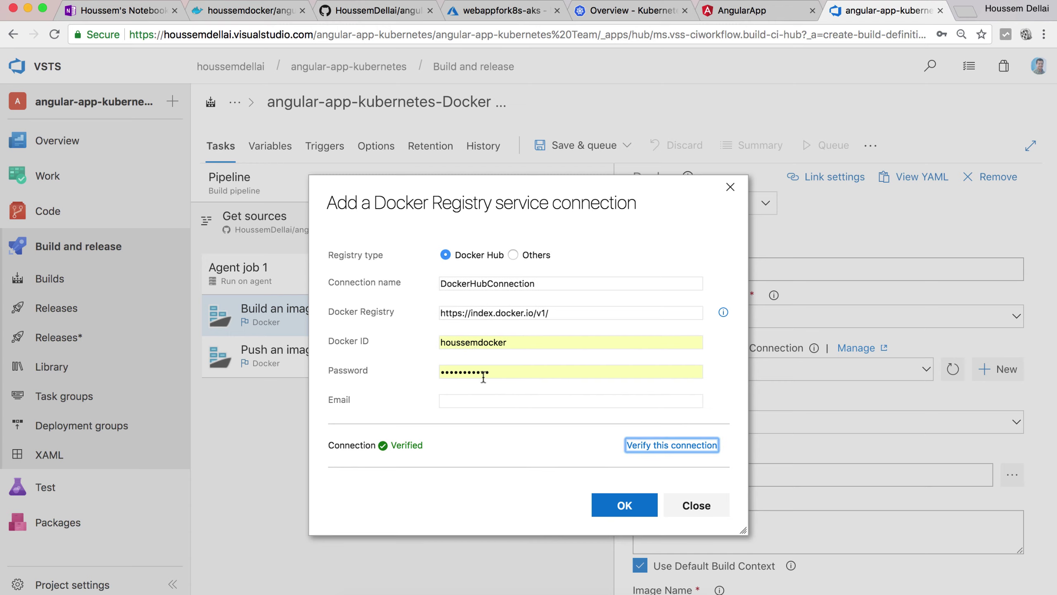
click(503, 372)
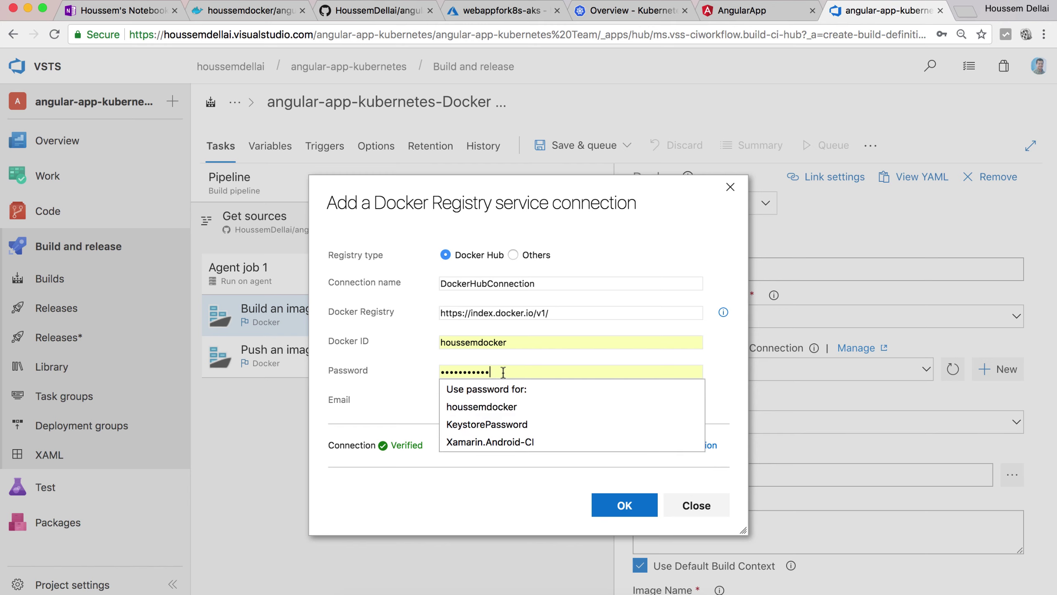
click(379, 382)
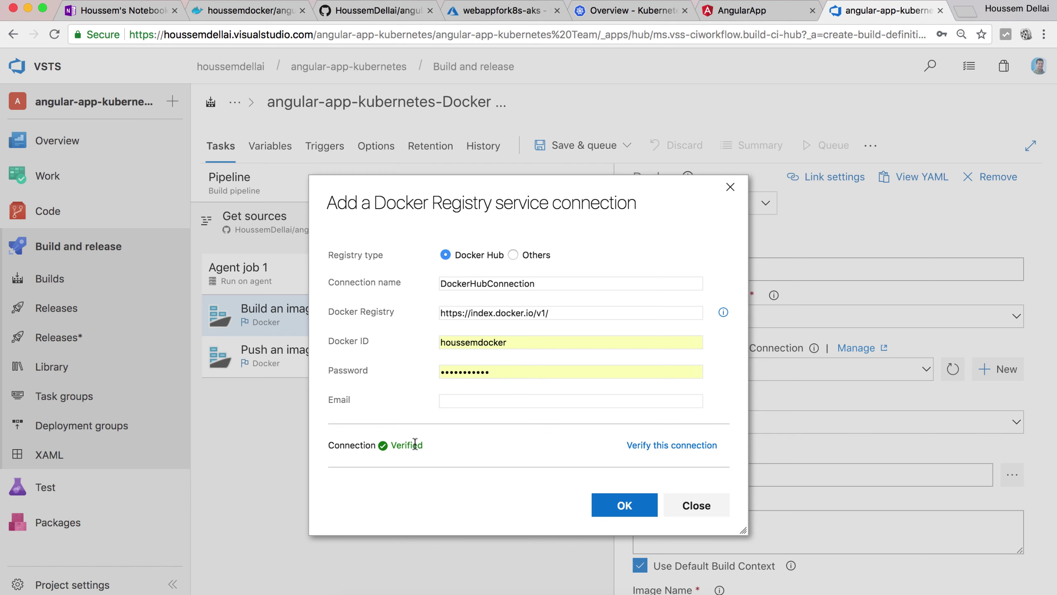
click(625, 505)
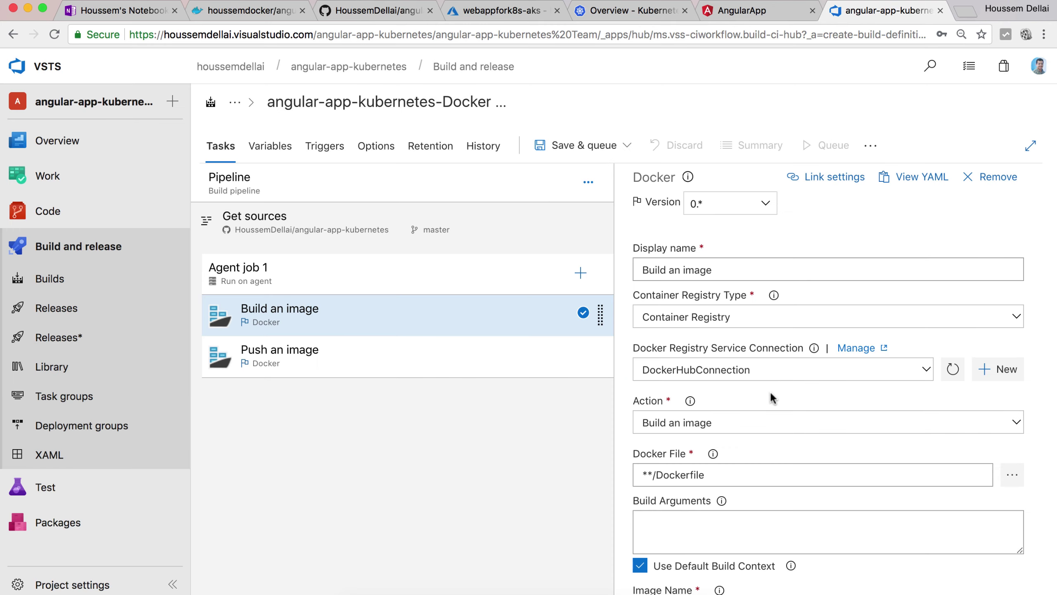
Choose Build an image as the action of the first Docker task.
scroll(769, 395, down, 4)
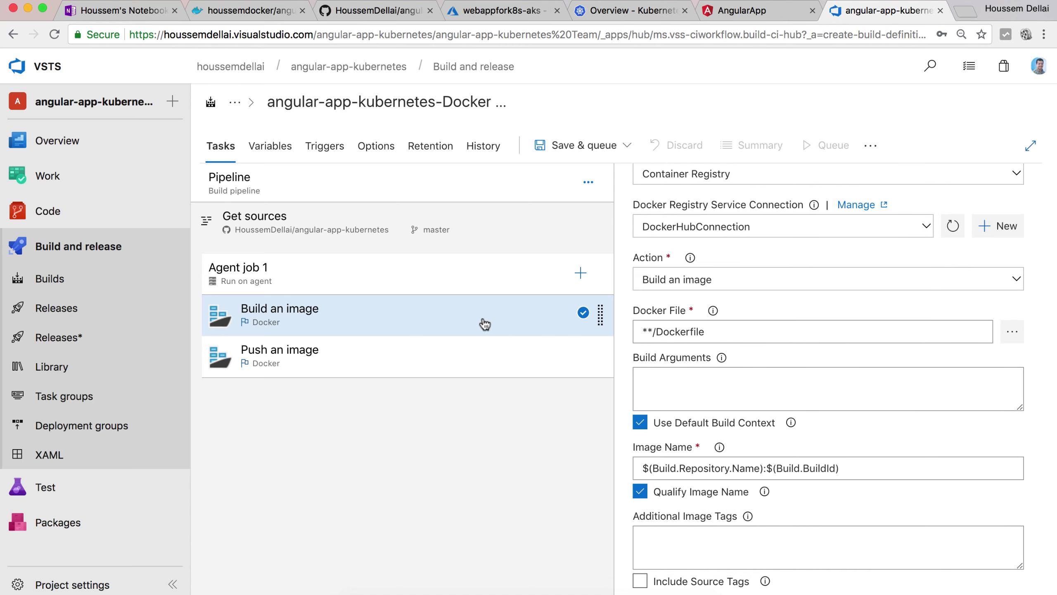
click(771, 280)
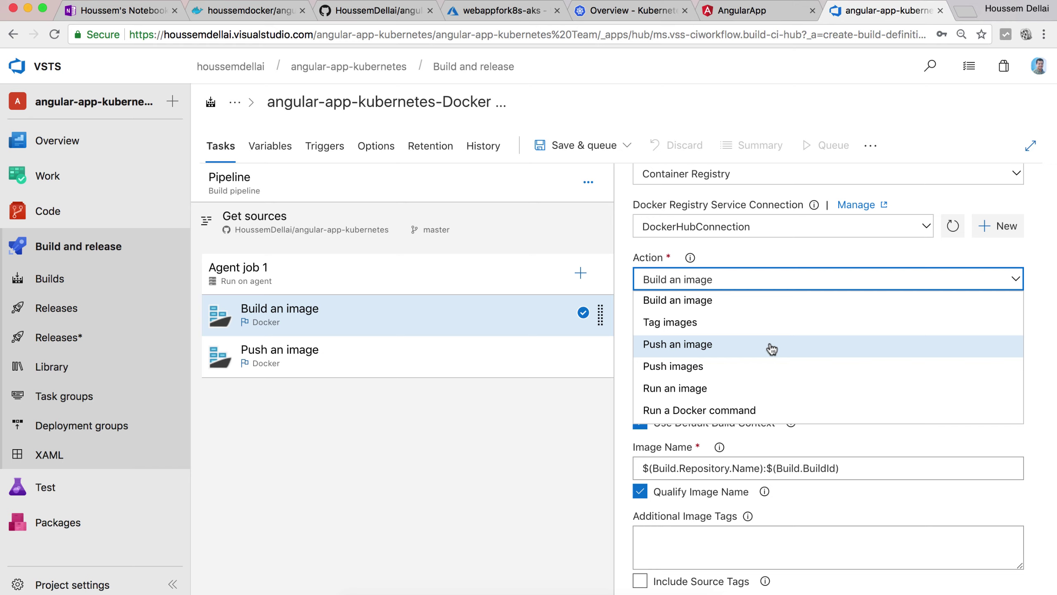
click(764, 310)
scroll(727, 374, down, 1)
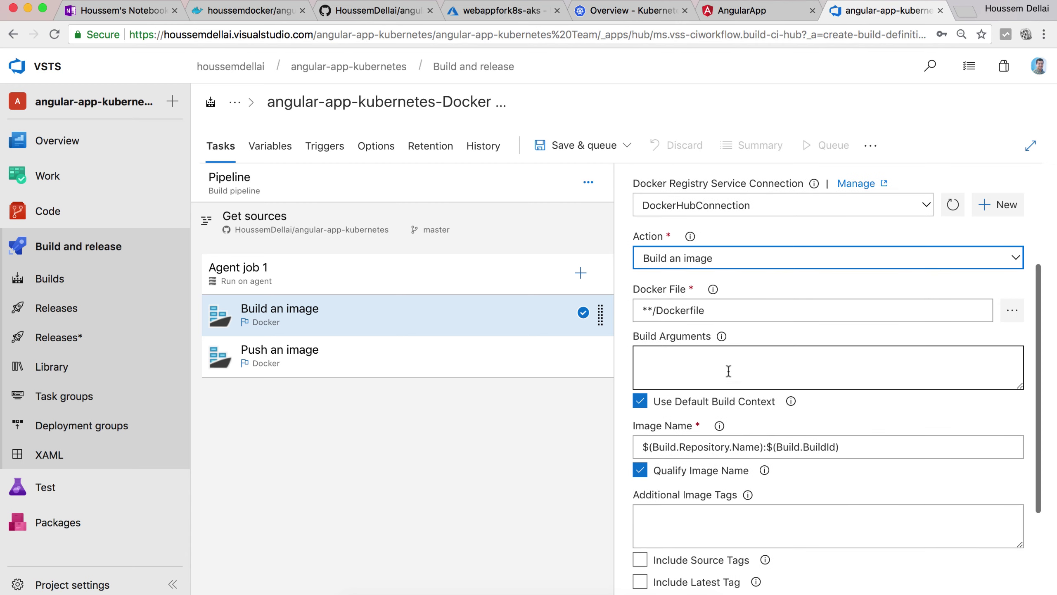
Select the repository's root Dockerfile as the Docker File of the Build an image task.
click(721, 313)
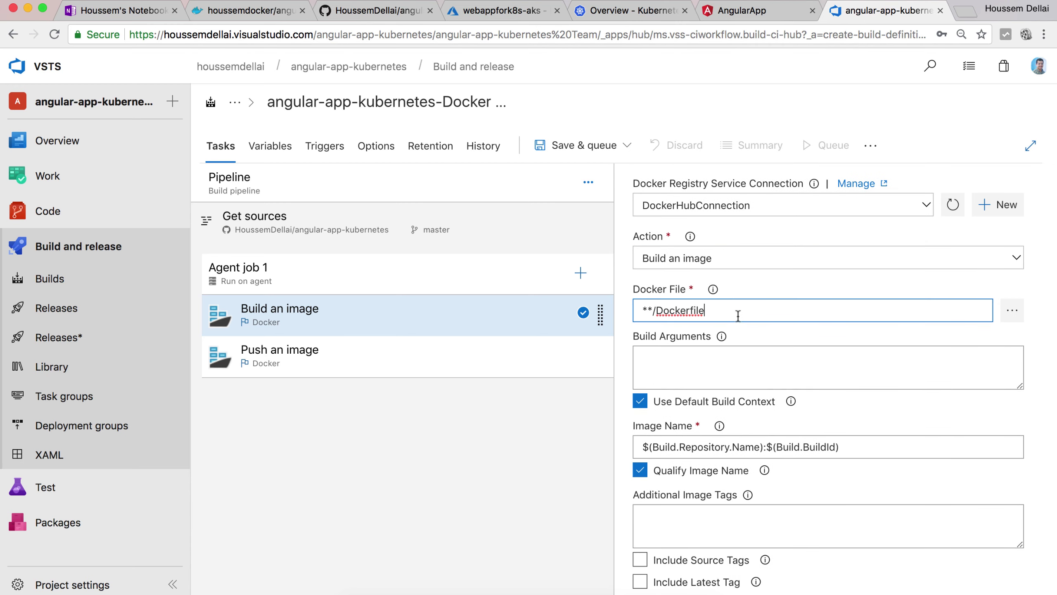
click(1012, 310)
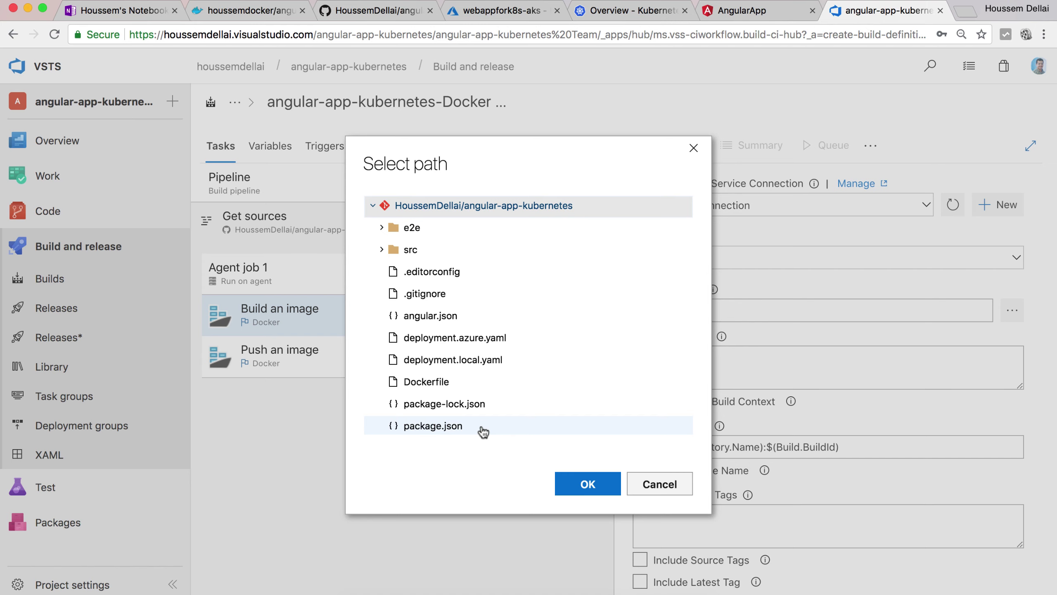
click(465, 380)
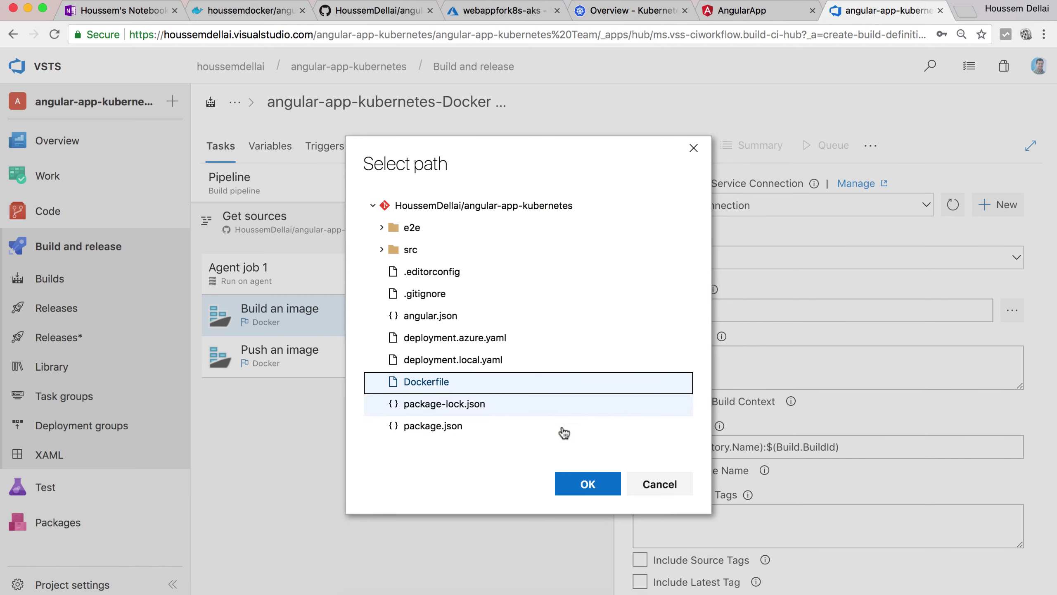
click(588, 485)
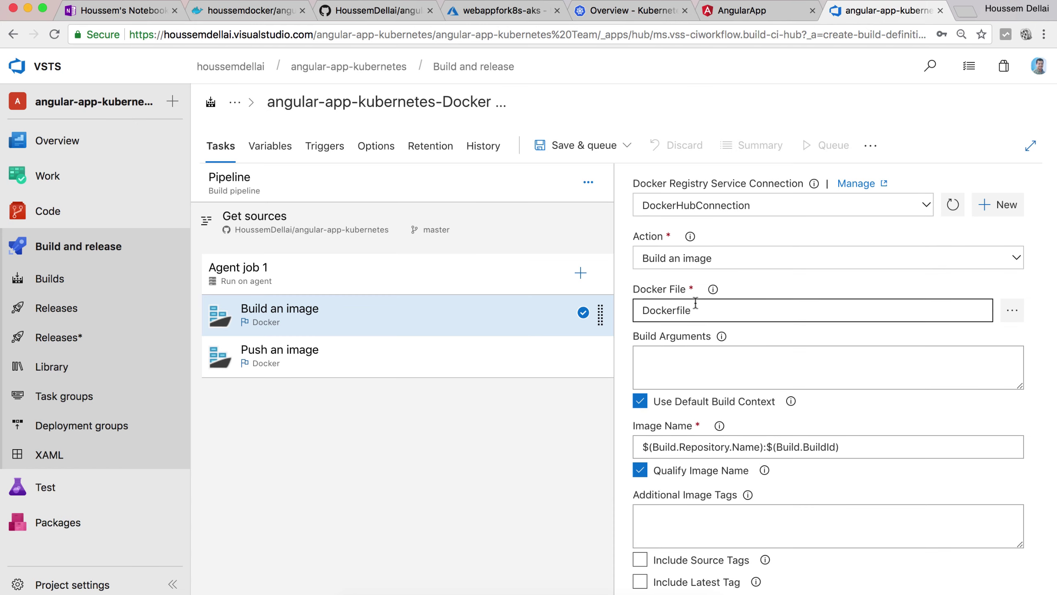
click(702, 311)
Look up the Docker ID on Docker Hub and prefix the Build an image task's image name with that ID and a slash.
scroll(707, 311, down, 5)
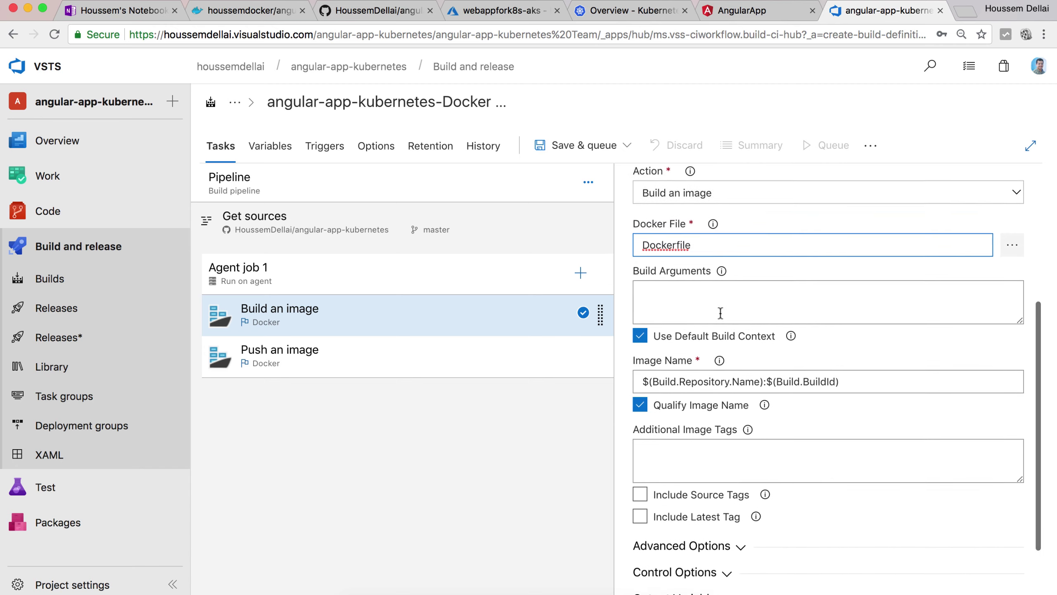
click(646, 303)
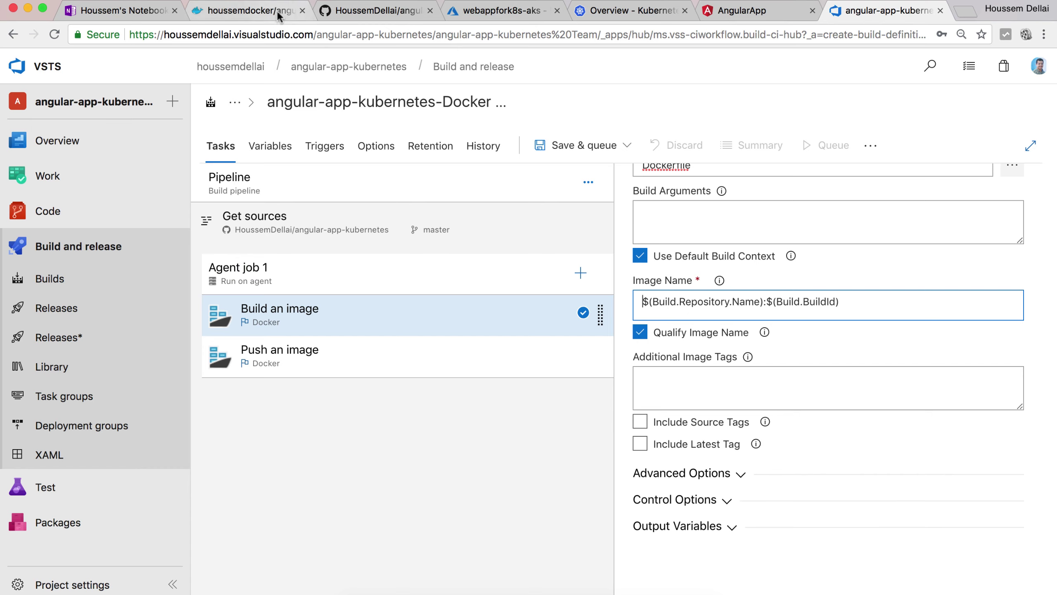
click(300, 13)
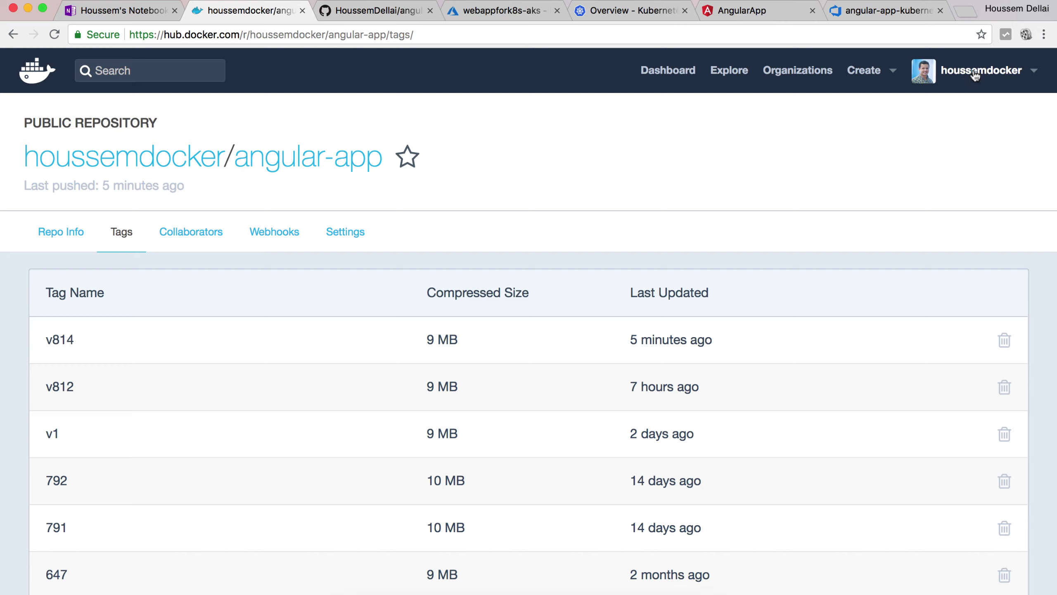
click(870, 19)
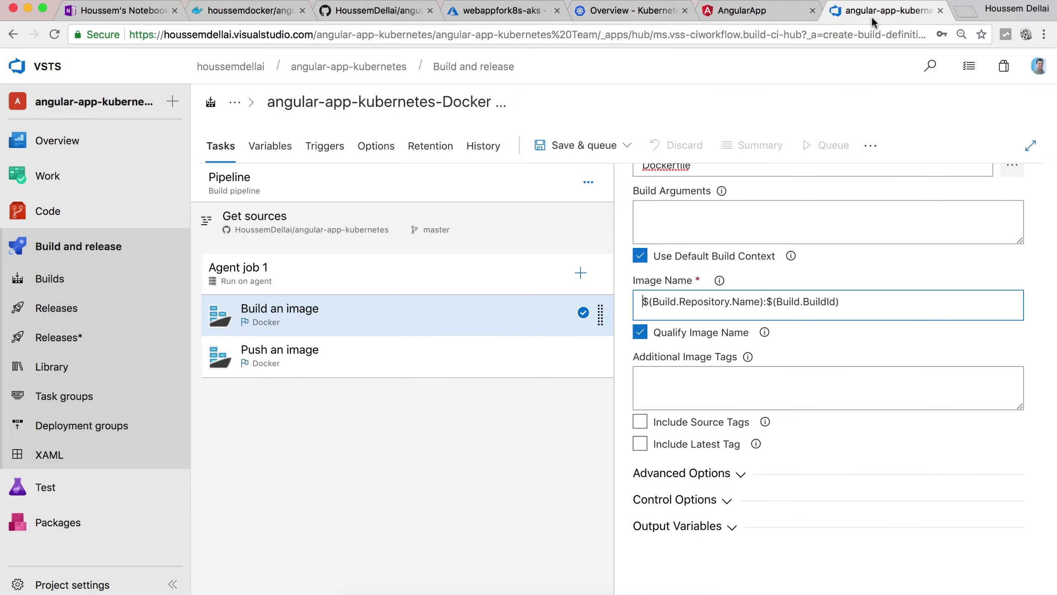
click(645, 300)
text(houssemd)
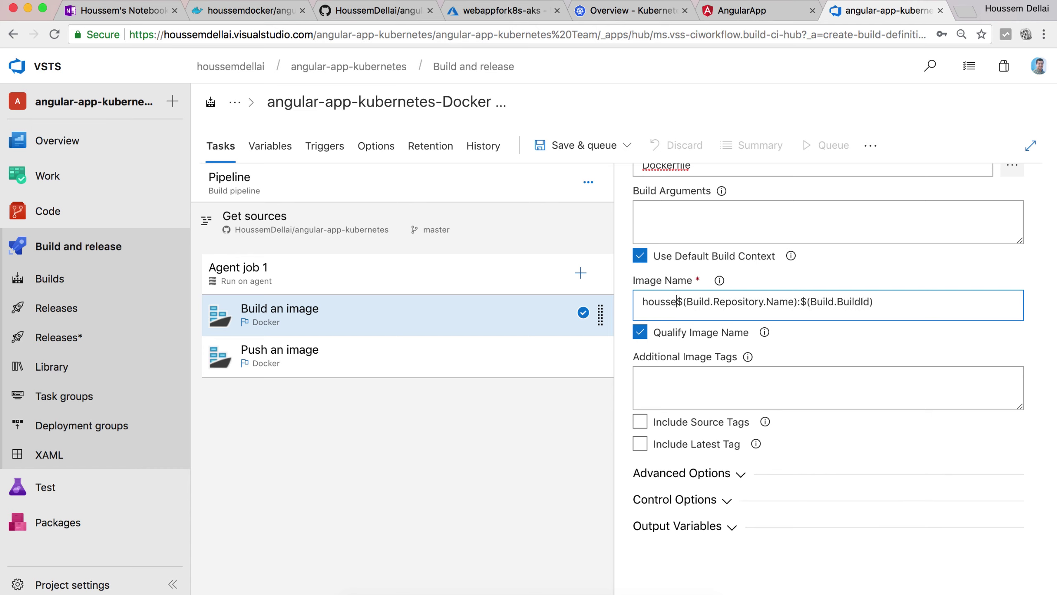
text(ocker/)
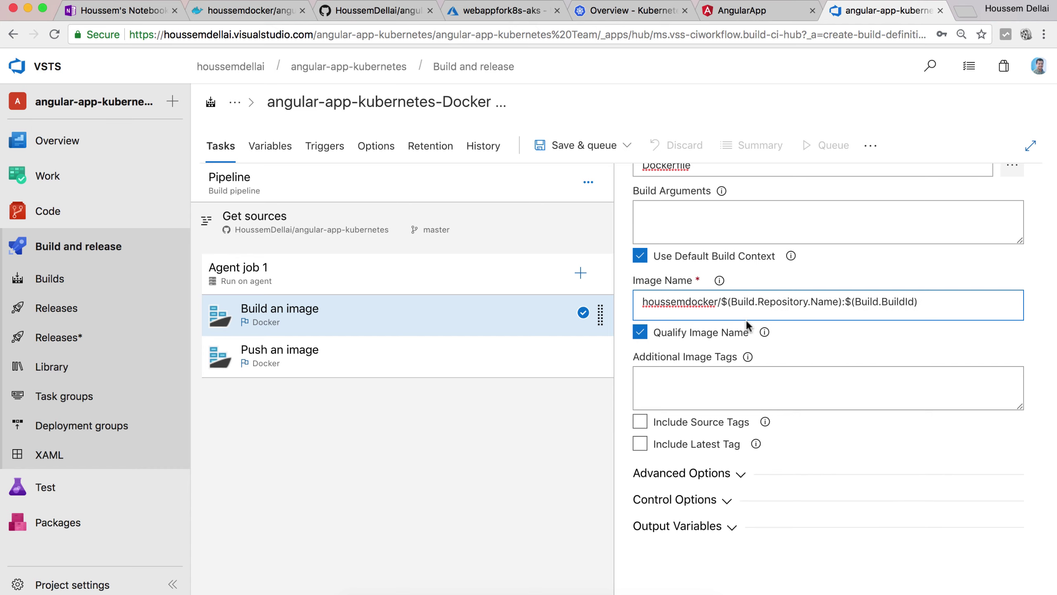
scroll(794, 318, up, 1)
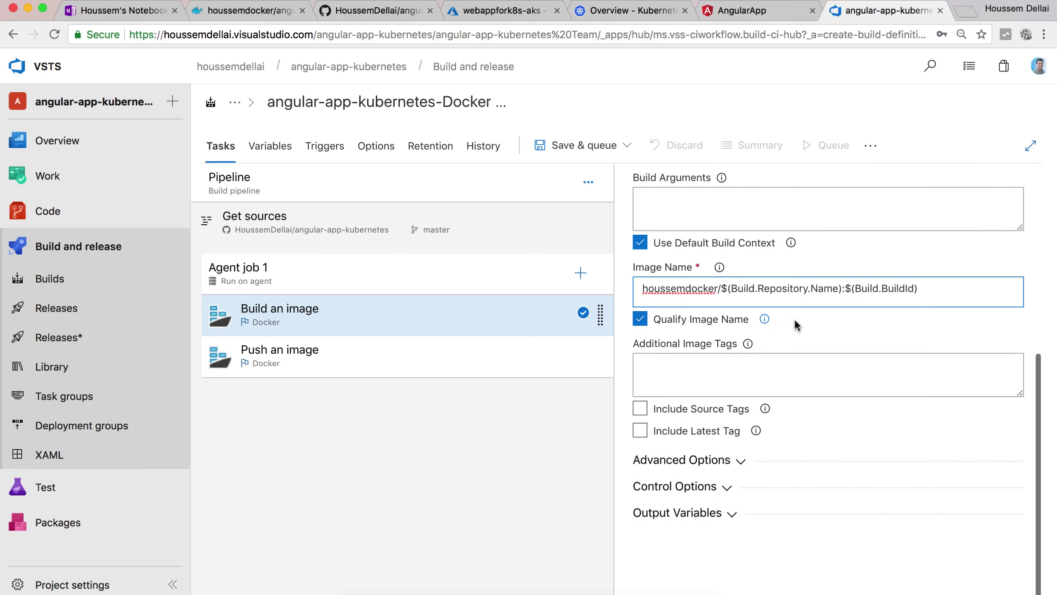
click(370, 315)
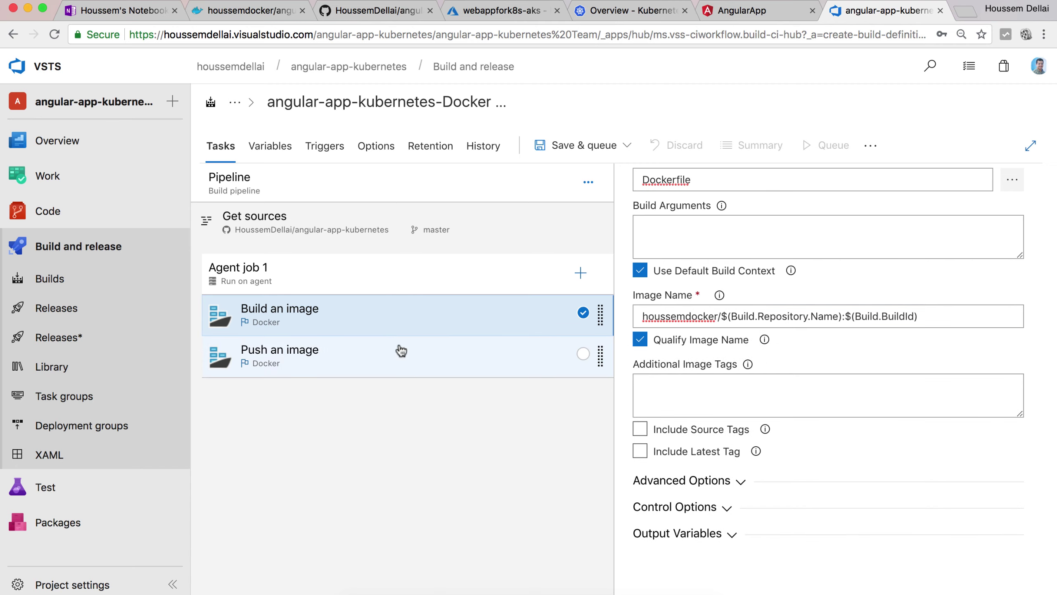
Set the Push an image task's registry type to Container Registry with the DockerHubConnection service connection, keeping Push an image as its action.
click(399, 364)
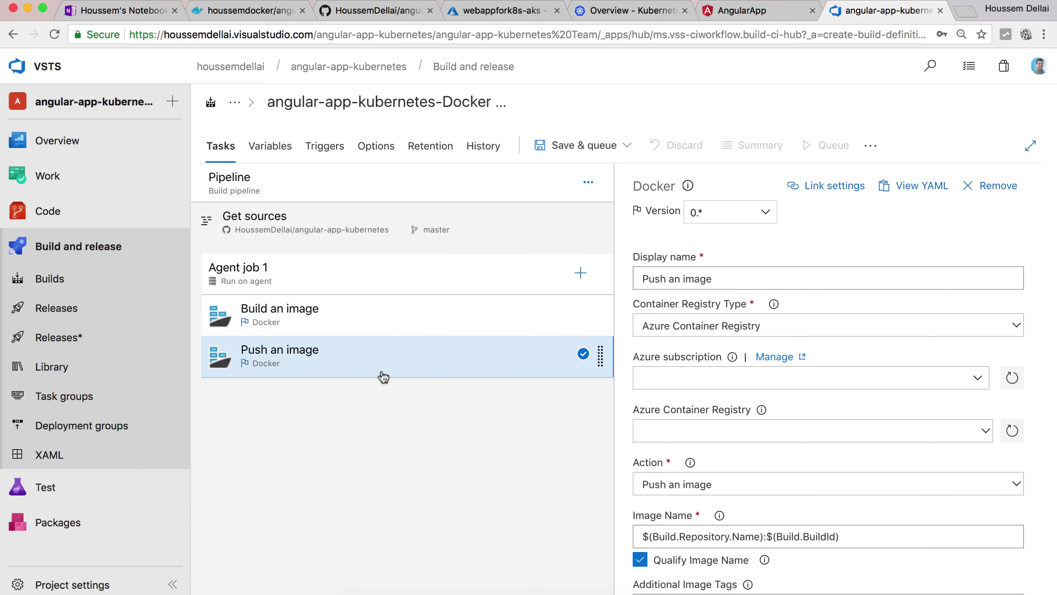
scroll(682, 350, down, 1)
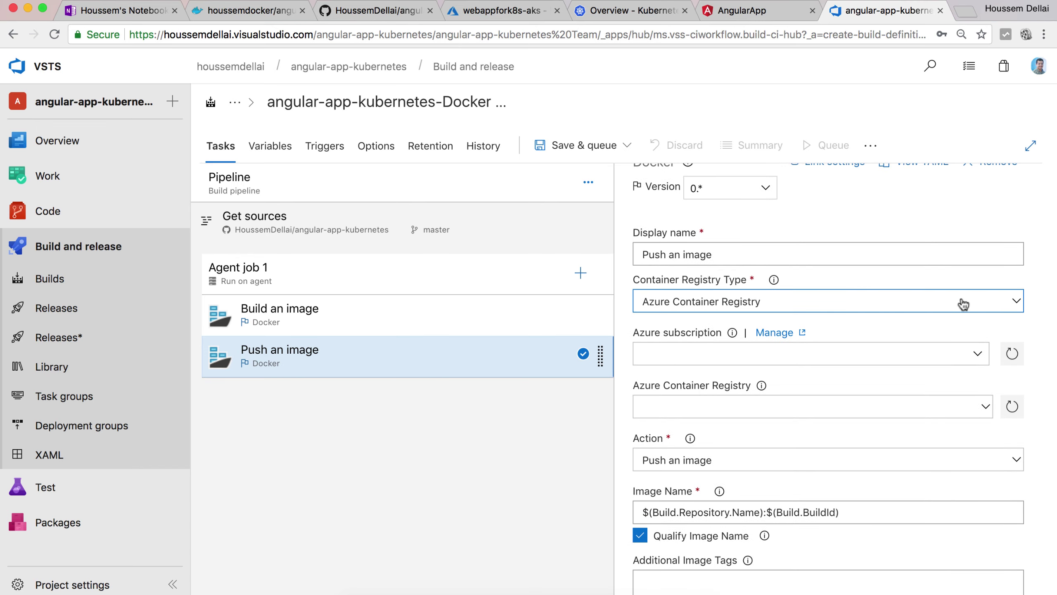
click(1010, 301)
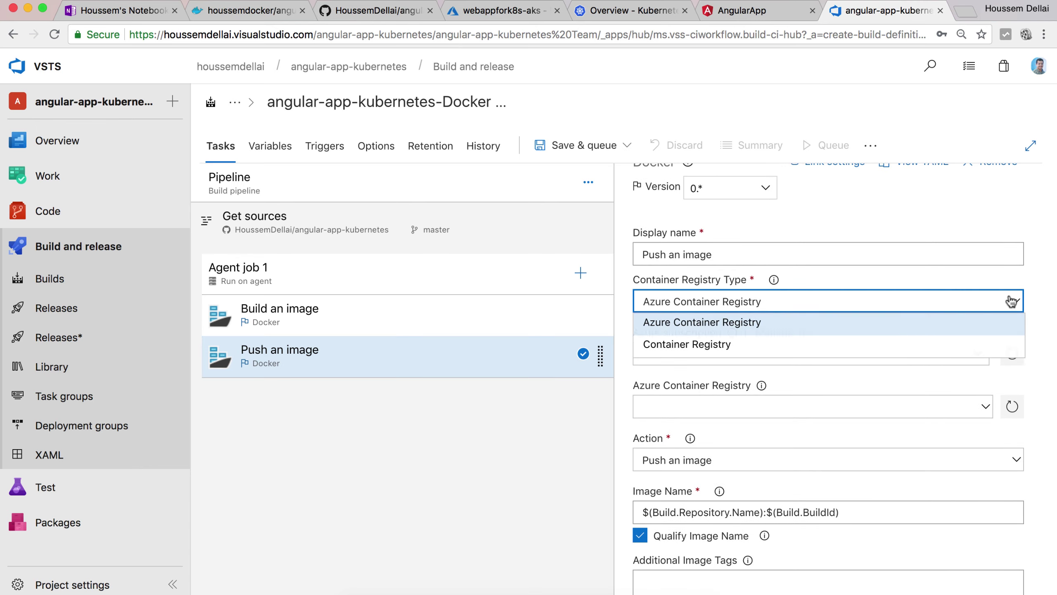
click(897, 344)
scroll(828, 360, down, 2)
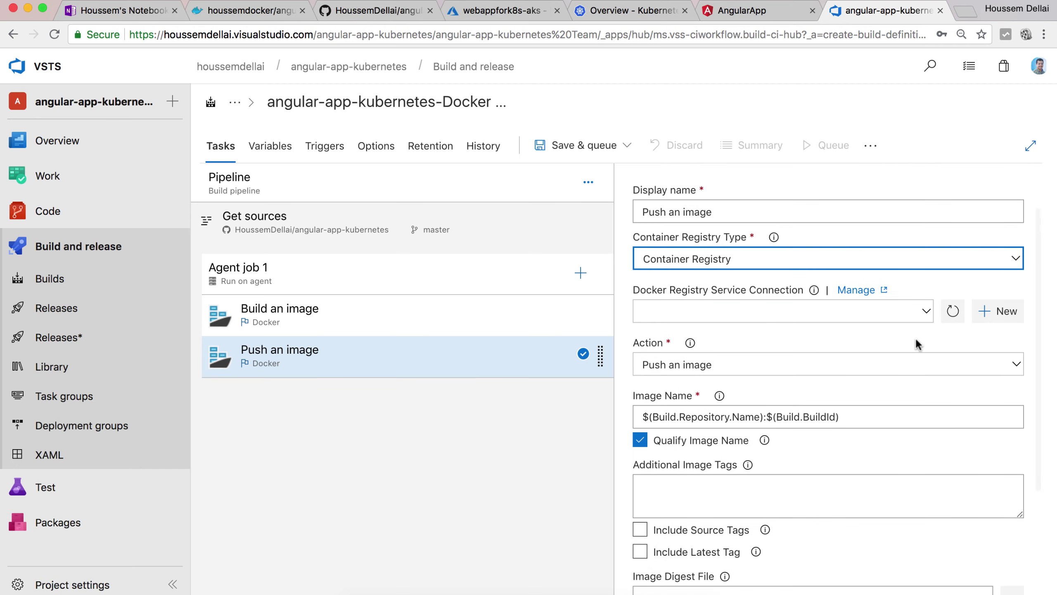
click(924, 316)
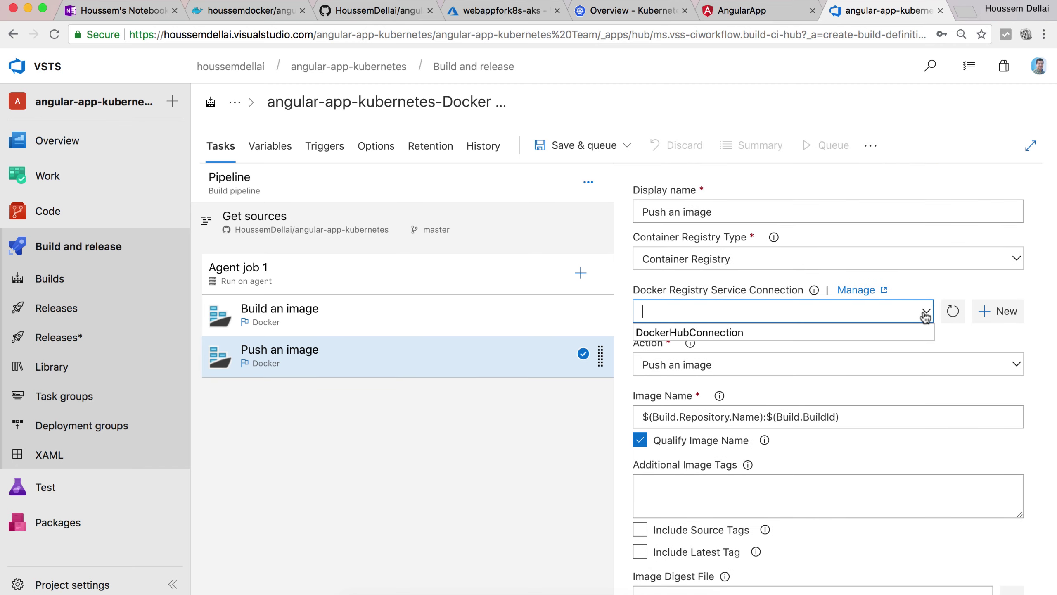
click(890, 336)
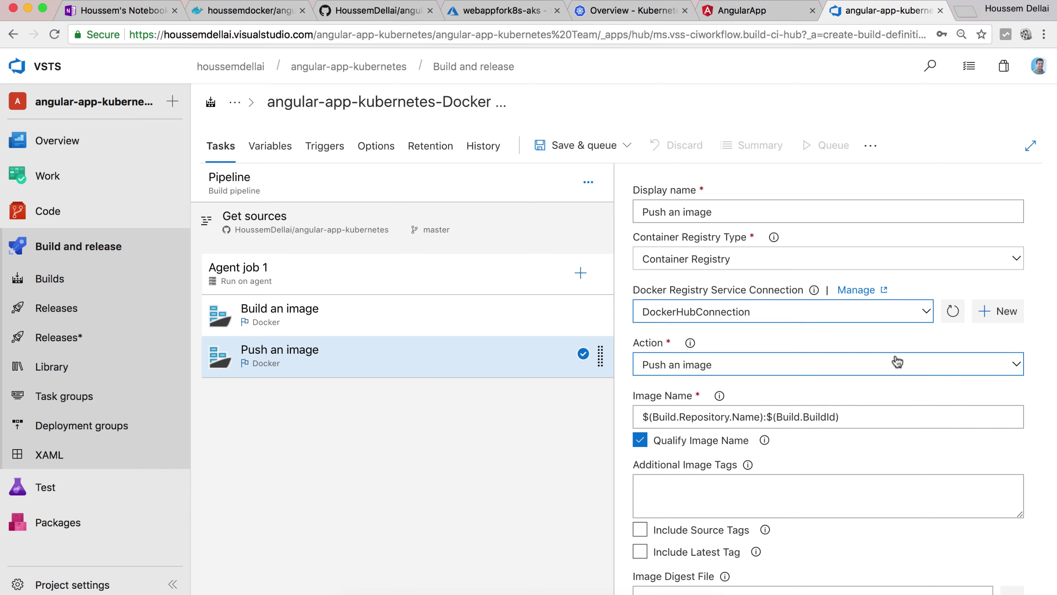
scroll(893, 361, down, 3)
click(973, 268)
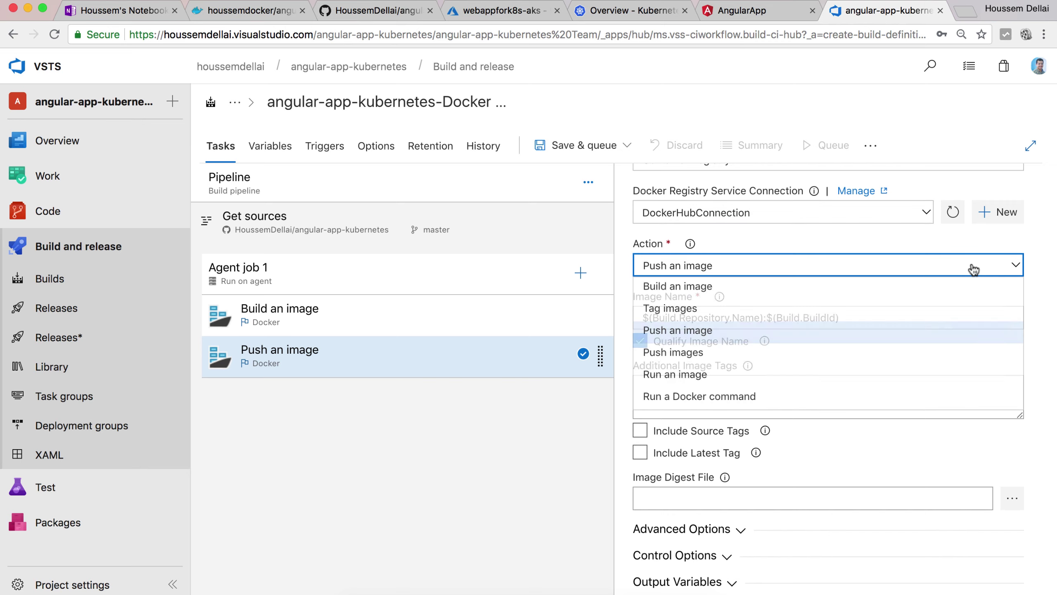
click(974, 269)
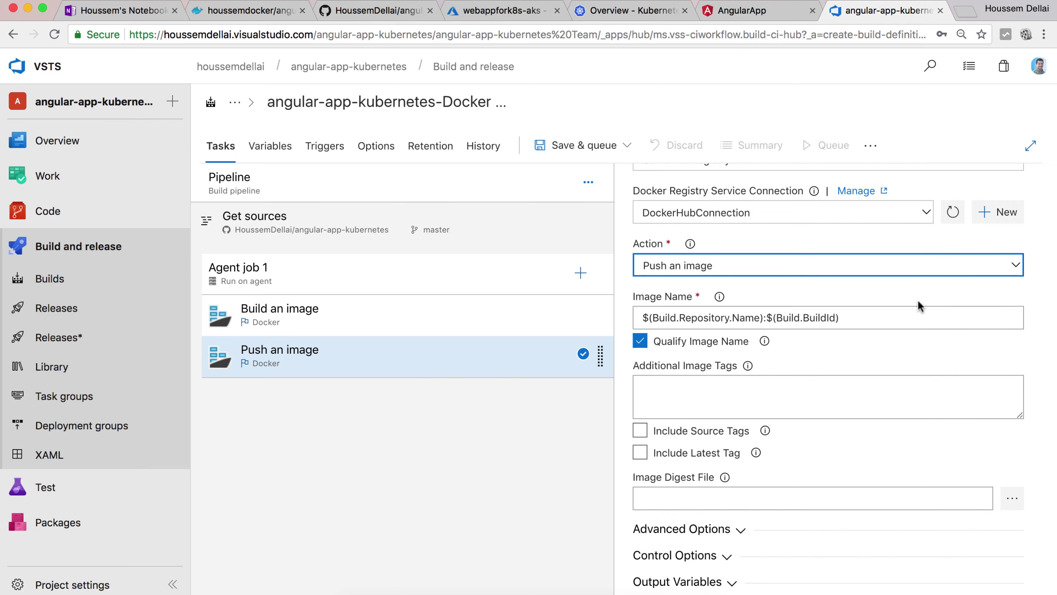
Copy the full image name, including the Docker ID prefix, from the Build an image task.
click(646, 318)
click(404, 324)
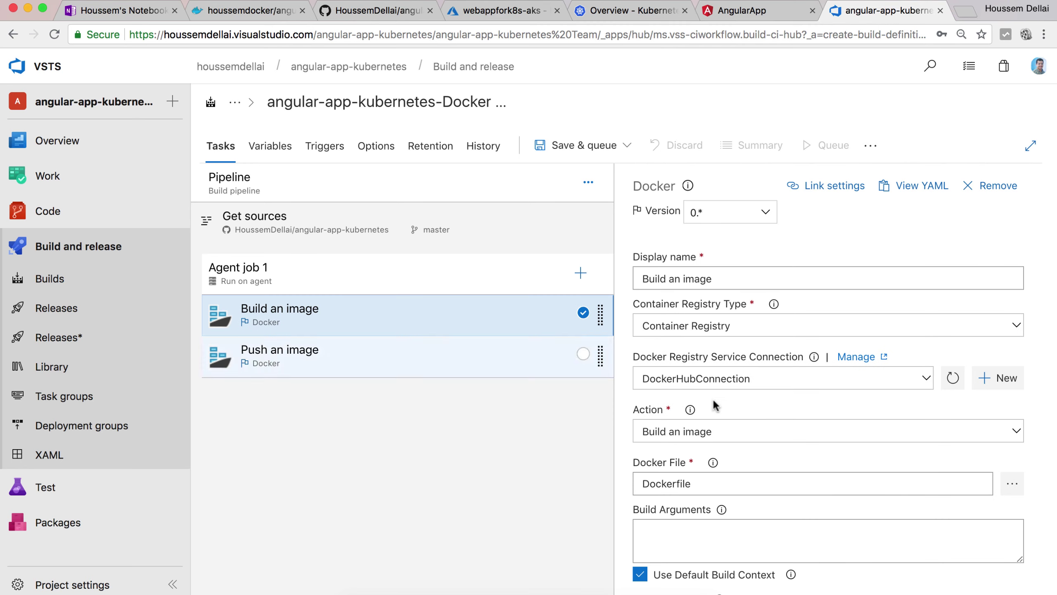
scroll(751, 462, down, 1)
scroll(751, 463, down, 3)
click(927, 461)
drag(927, 461, 590, 457)
key(super+c)
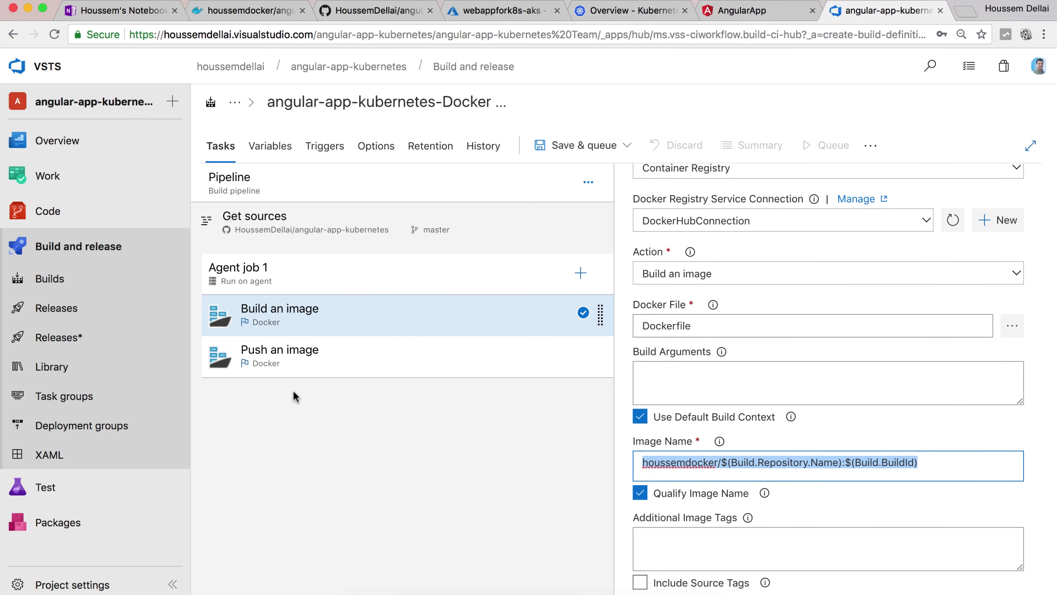
Replace the Push an image task's image name with the copied, Docker ID-prefixed $(Build.Repository.Name):$(Build.BuildId) name.
click(319, 358)
scroll(644, 479, down, 3)
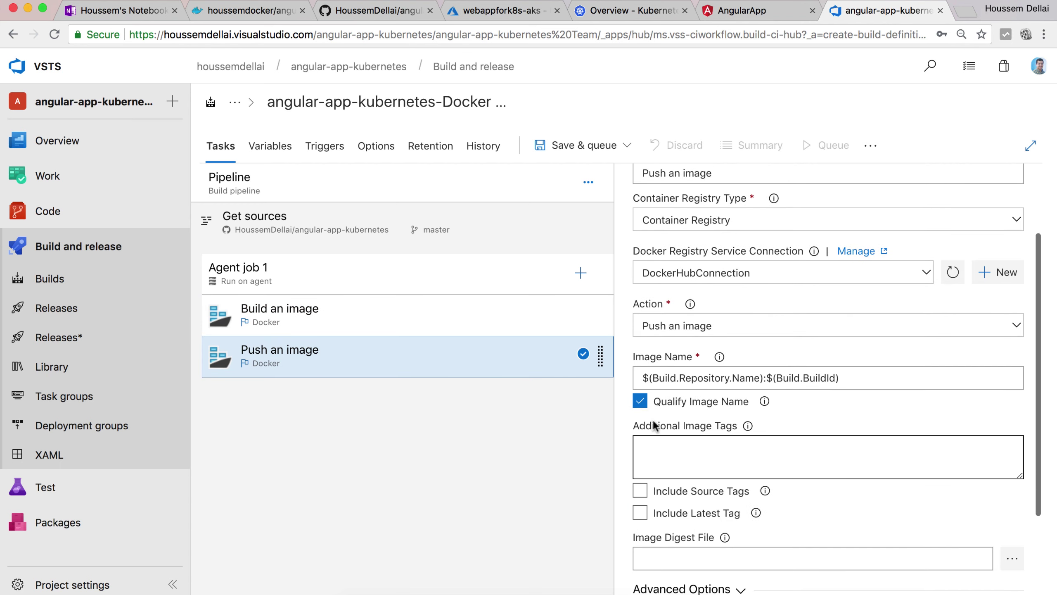
click(642, 377)
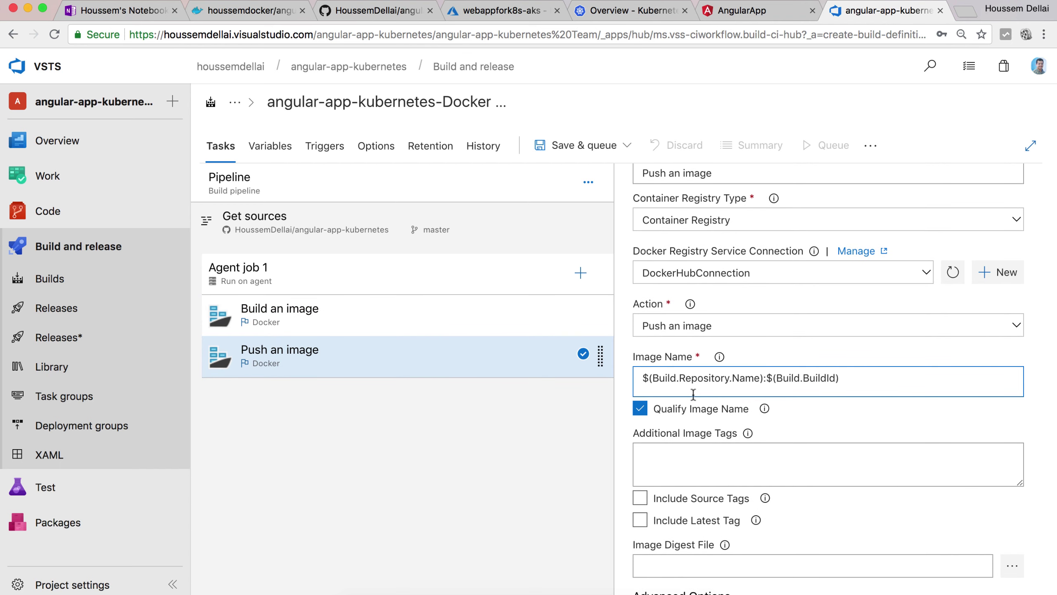
key(super+v)
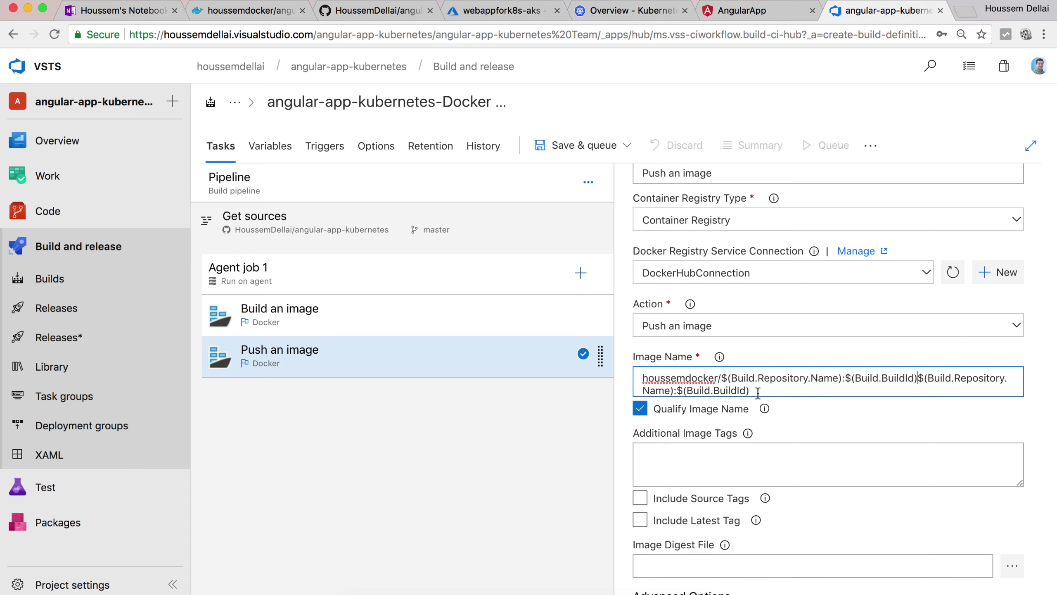
key(super+a)
key(super+v)
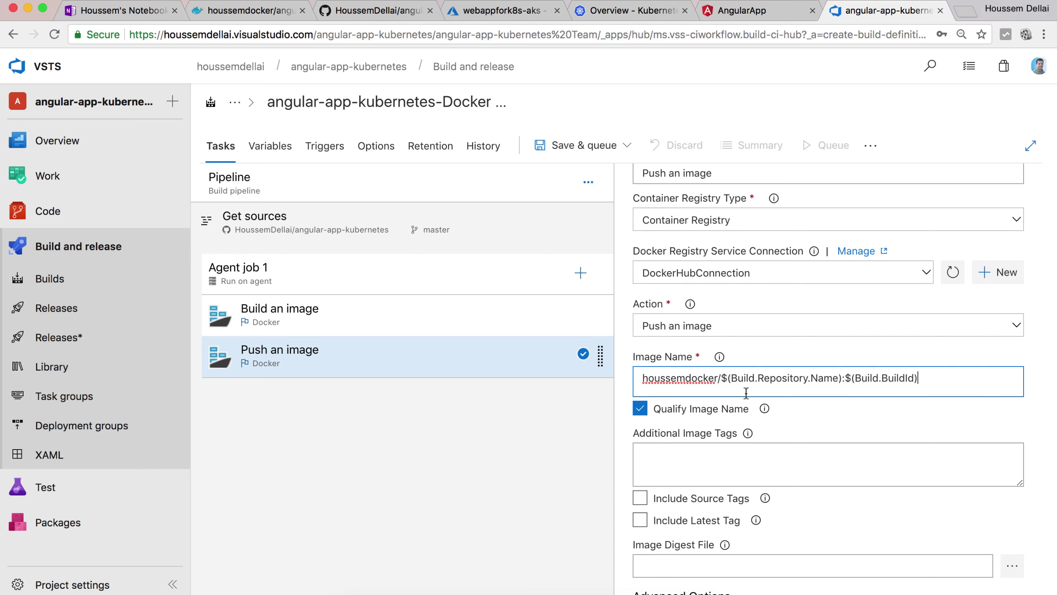
scroll(746, 392, down, 5)
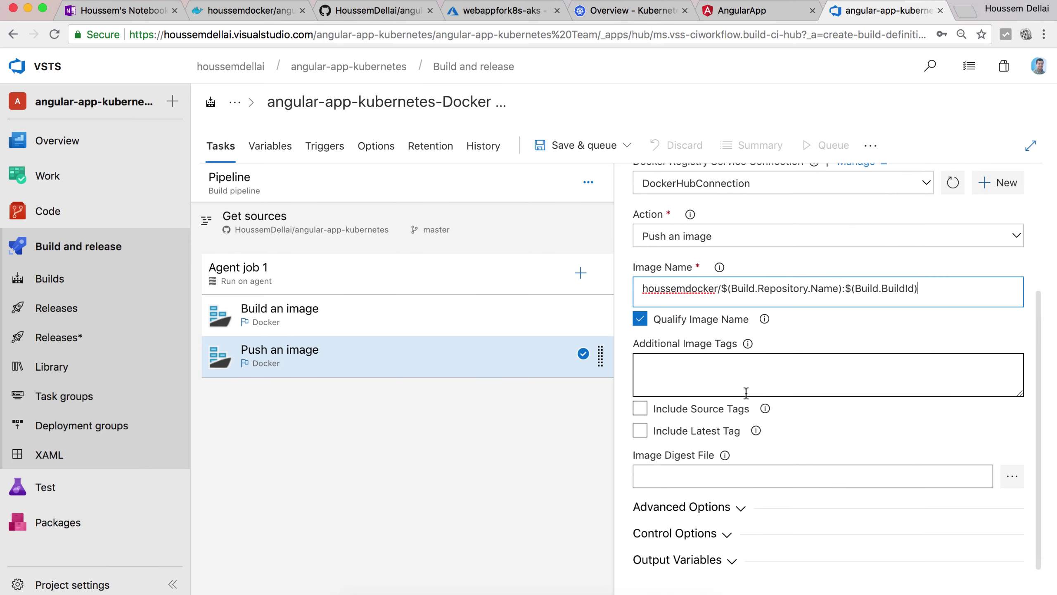
click(466, 475)
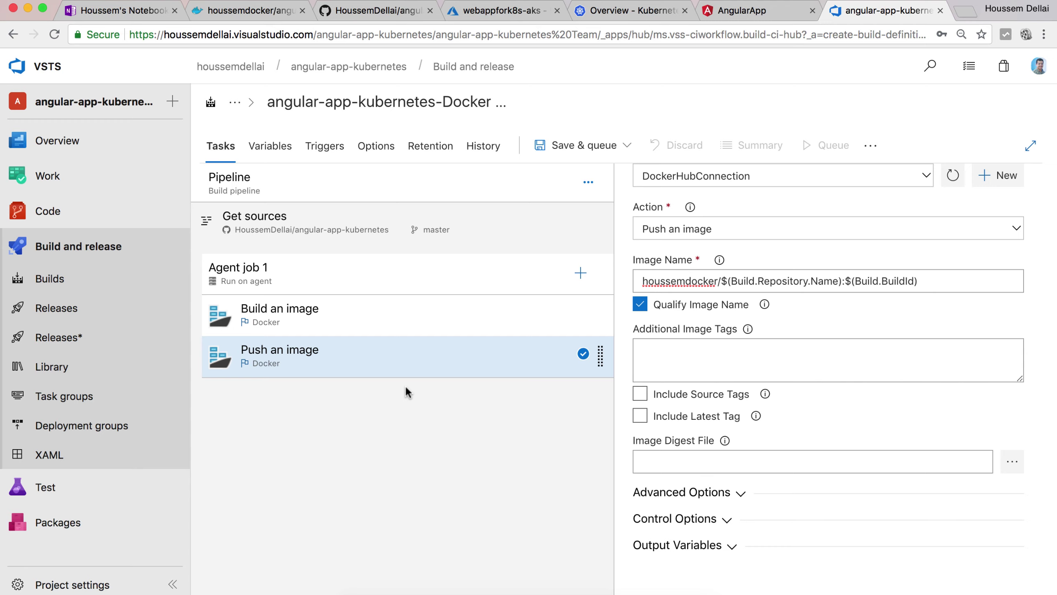
Search the available tasks for "copy" and add a Copy Files task to Agent job 1.
click(581, 273)
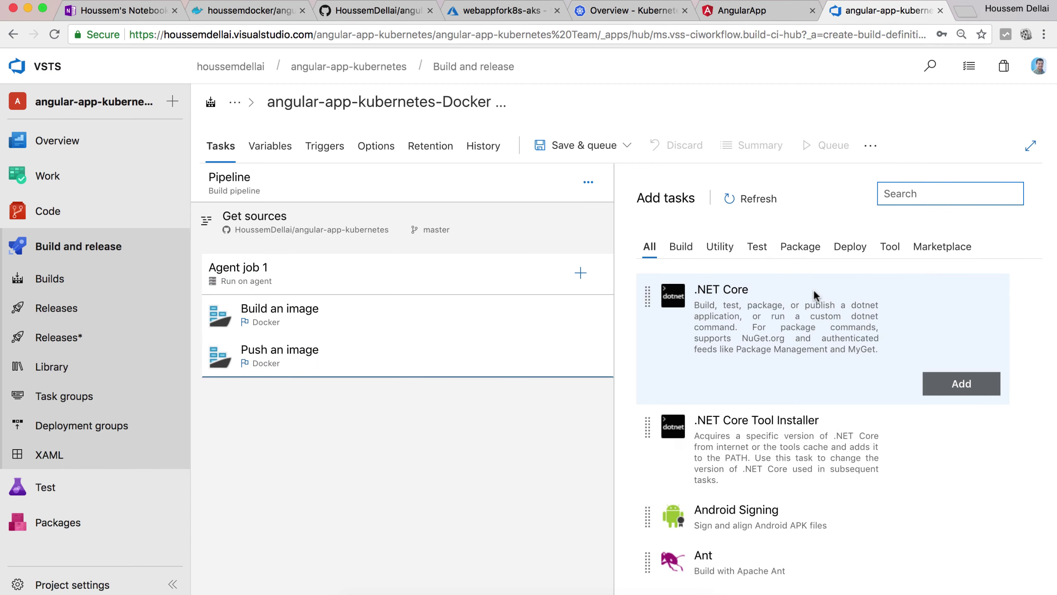
text(copy)
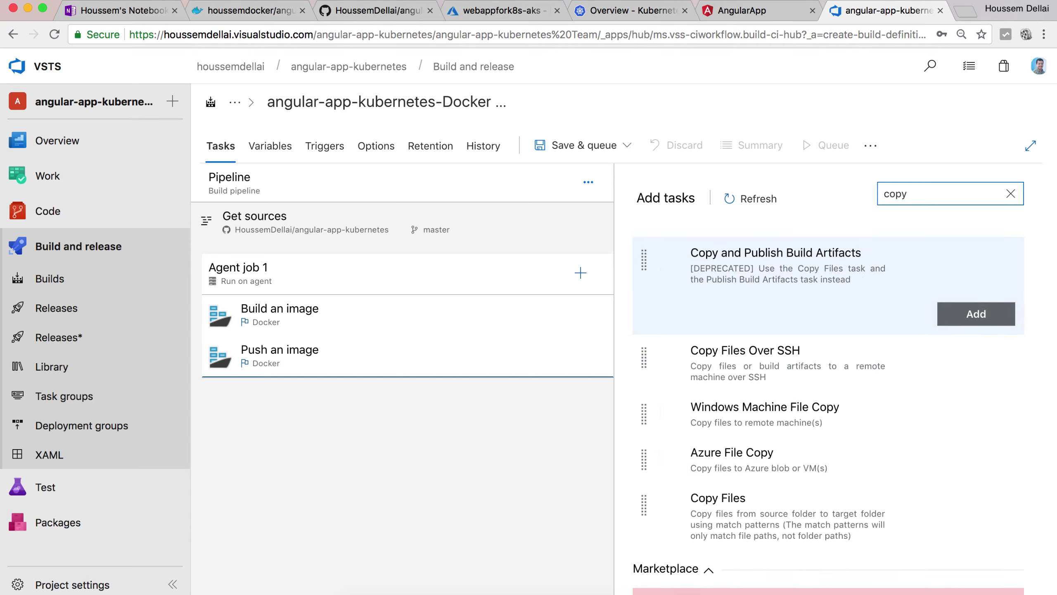
scroll(842, 367, down, 3)
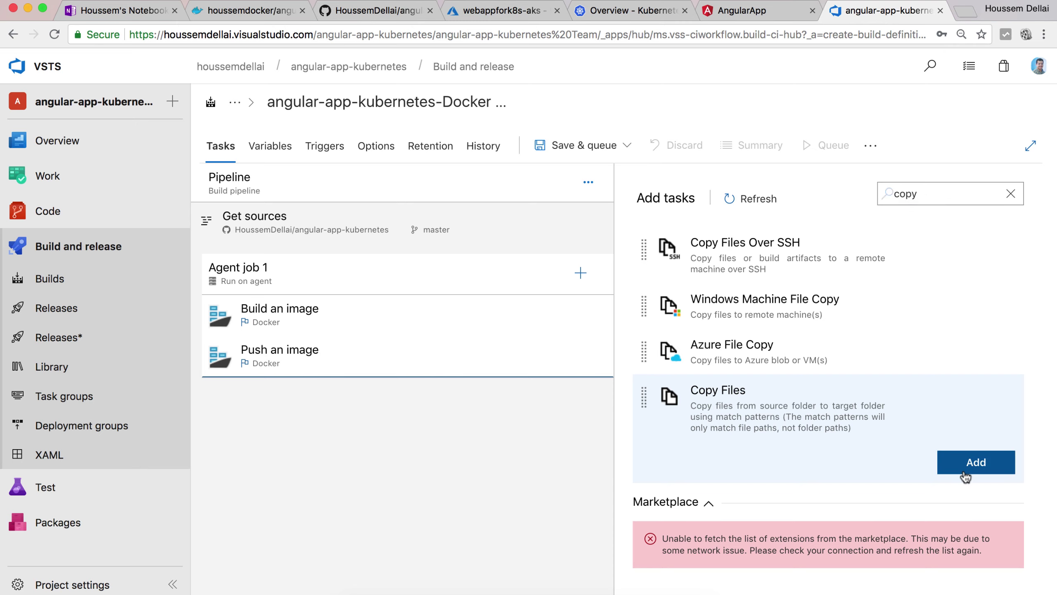
click(964, 473)
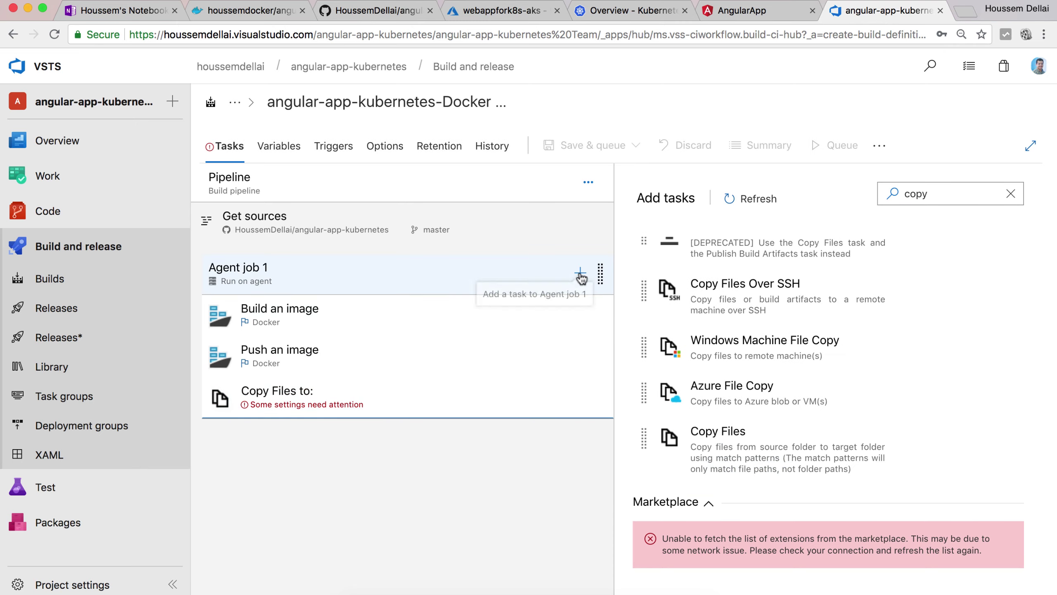
Search the available tasks for "publish" and add a Publish Build Artifacts task to Agent job 1.
click(1007, 195)
text(publish)
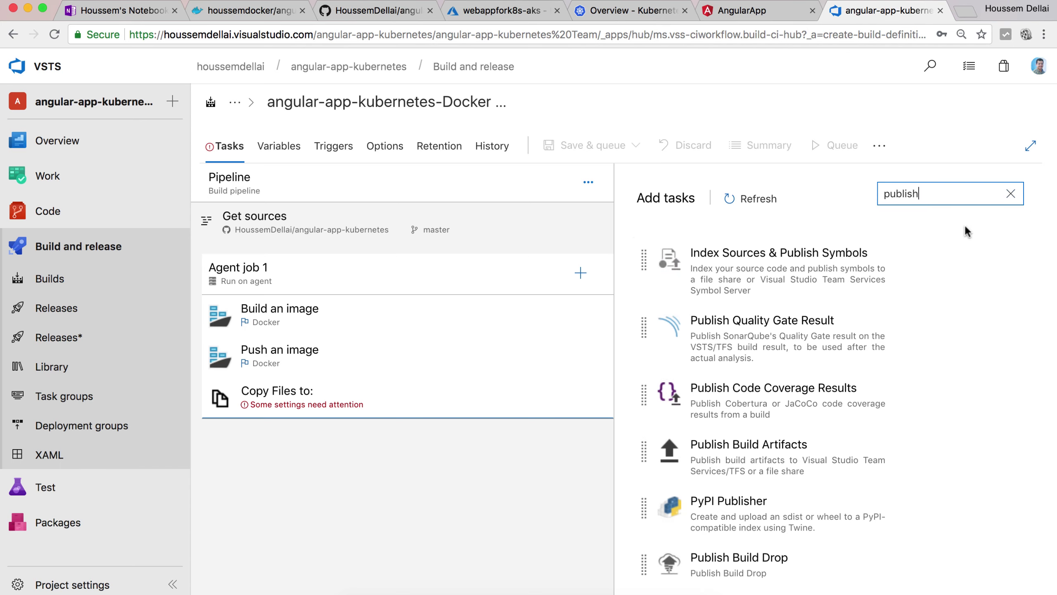
scroll(898, 300, down, 5)
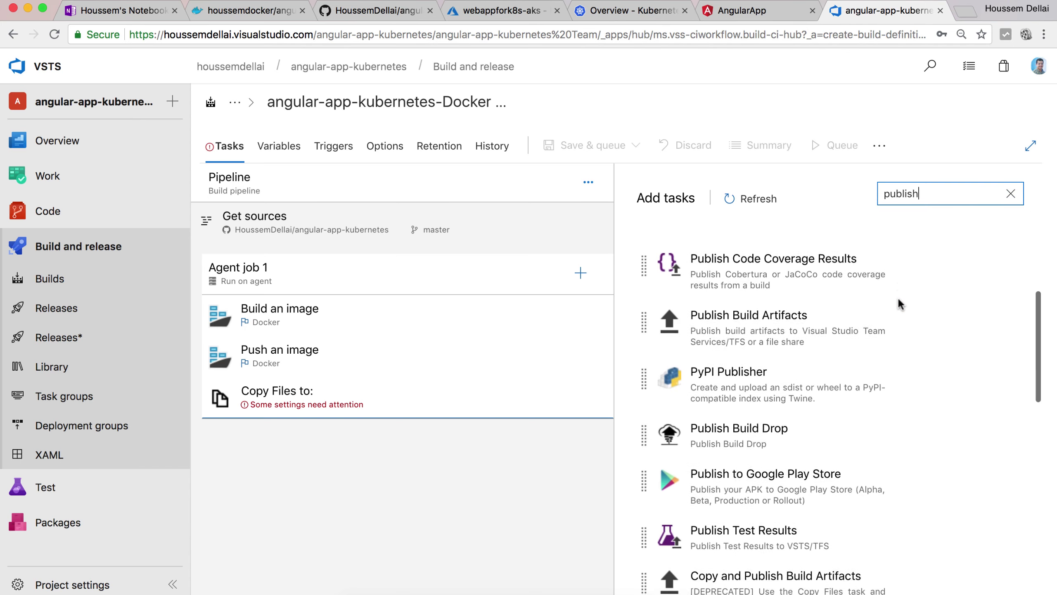
scroll(898, 300, up, 5)
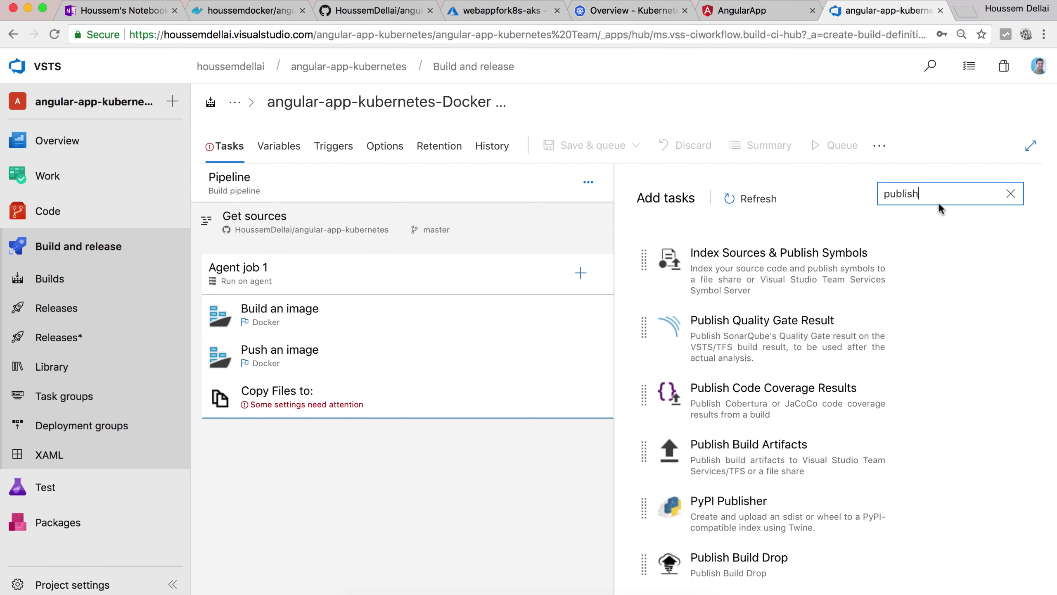
scroll(835, 439, down, 1)
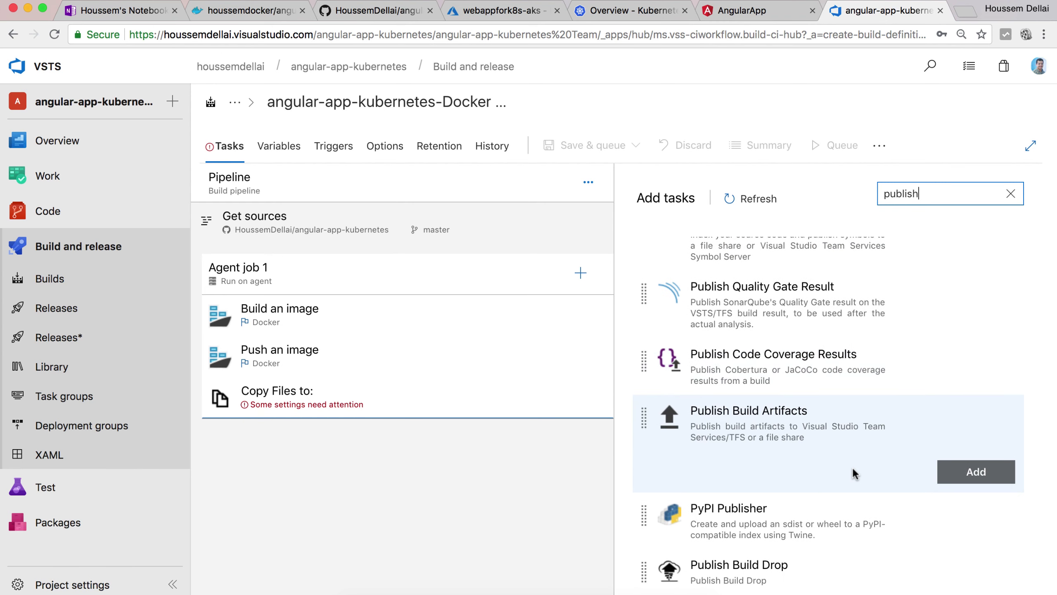
click(961, 475)
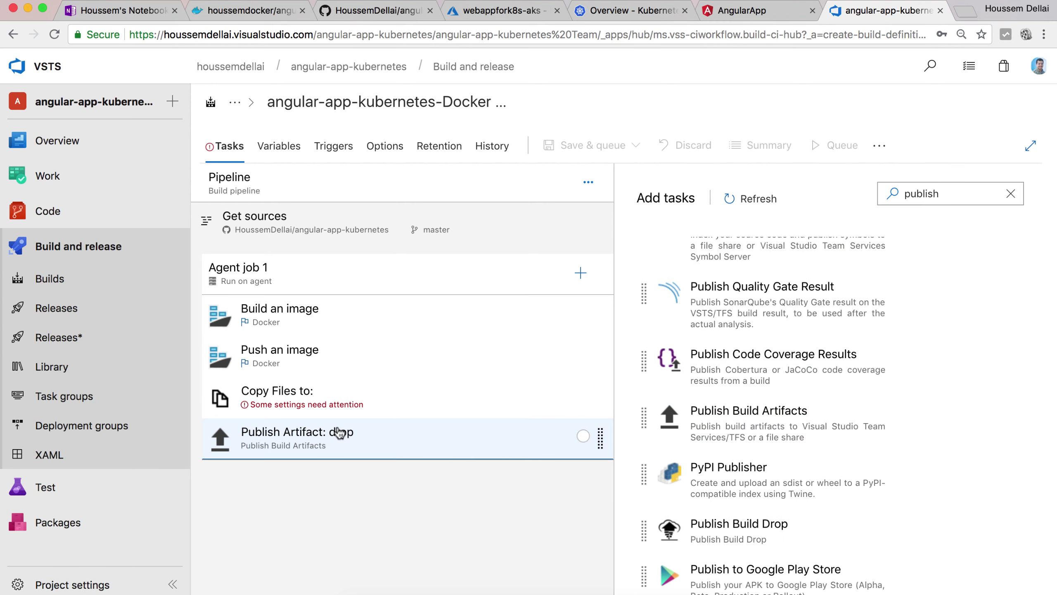
Review the Publish Artifact task's path to publish and artifact name, and select its full path to publish.
click(362, 444)
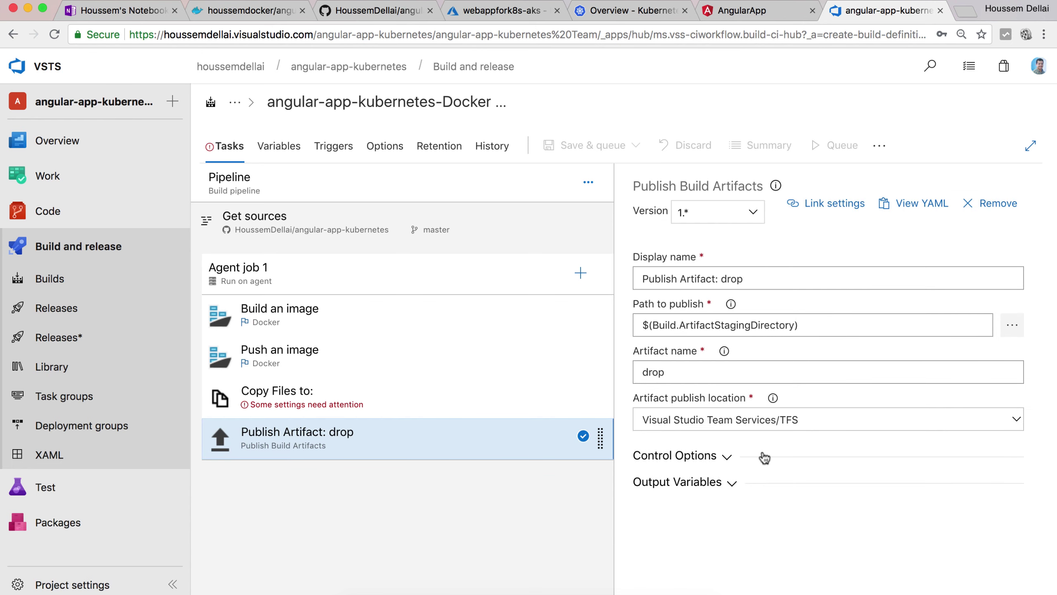
drag(818, 325, 642, 319)
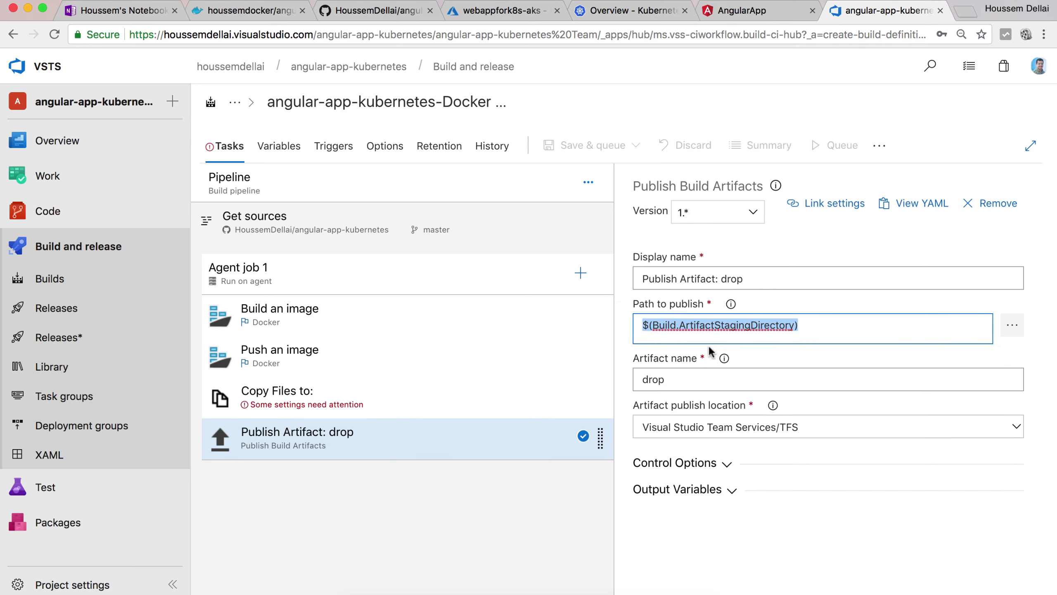
click(674, 383)
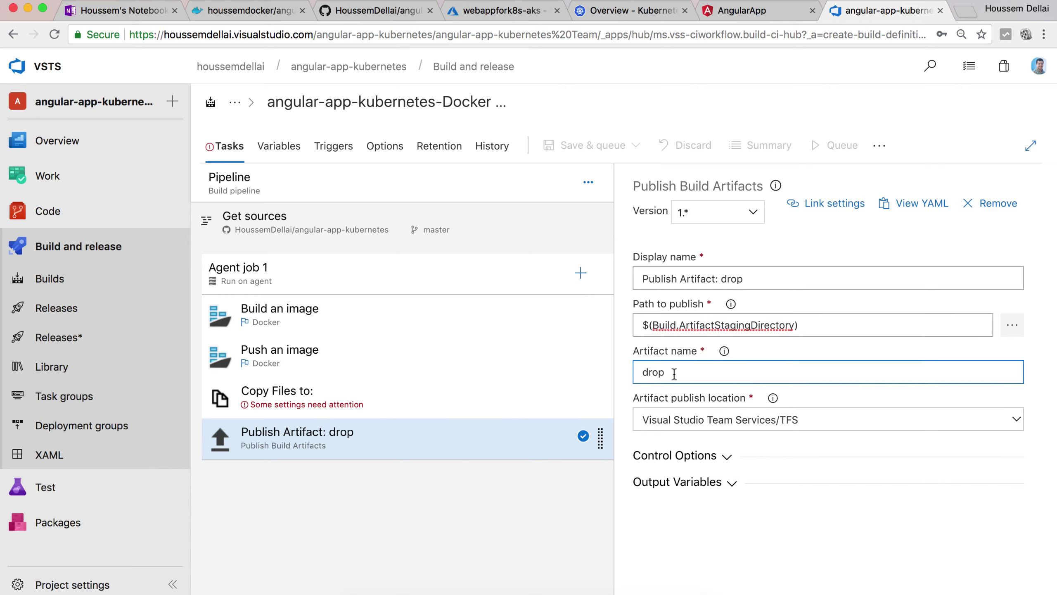
drag(674, 373, 642, 372)
click(796, 325)
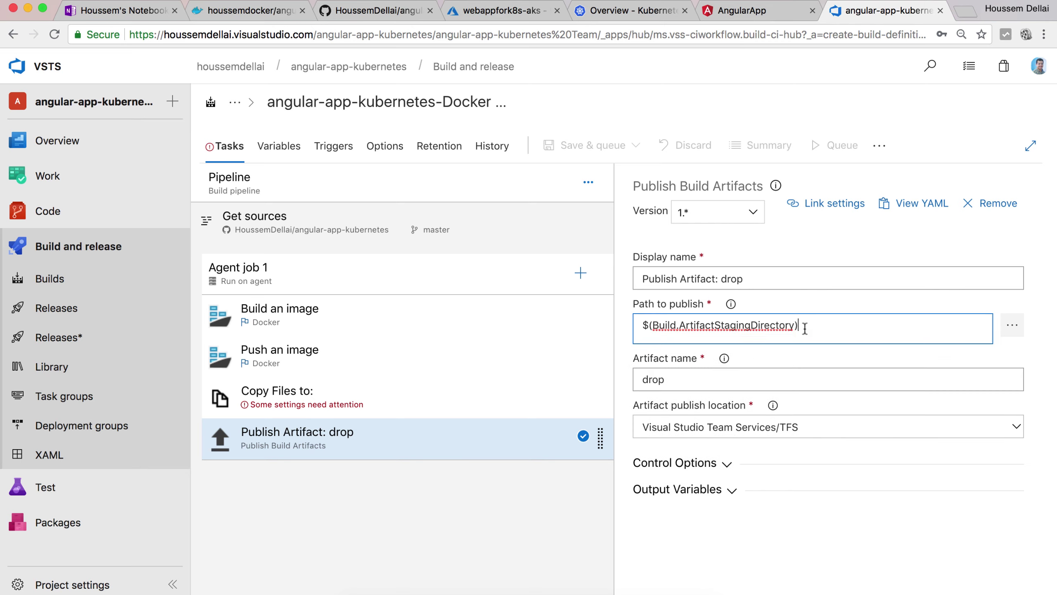
triple_click(634, 329)
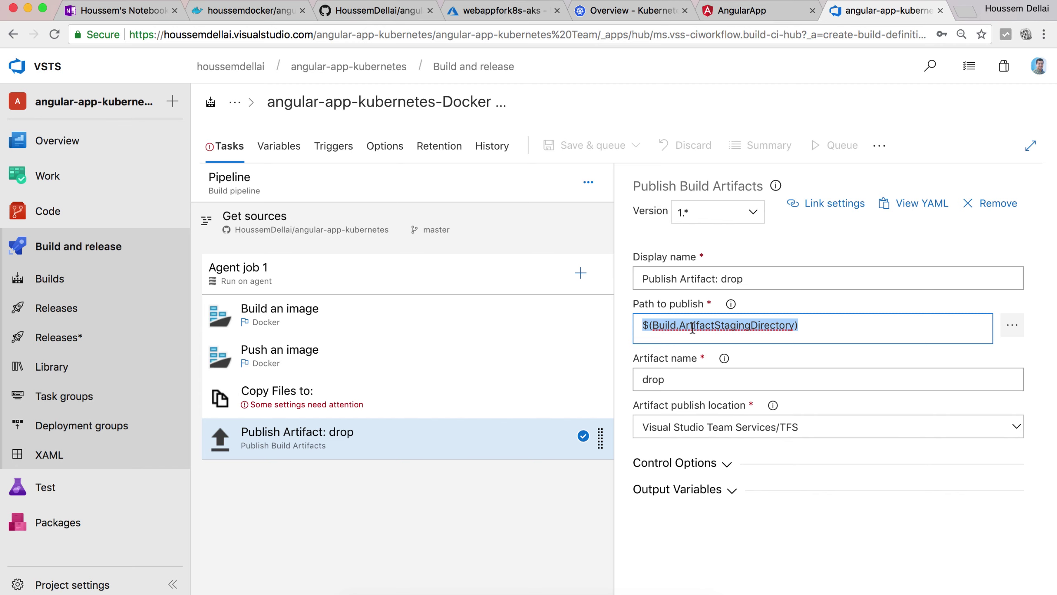
Browse the repository and pick deployment.azure.yaml as the Copy Files task's source folder.
click(417, 407)
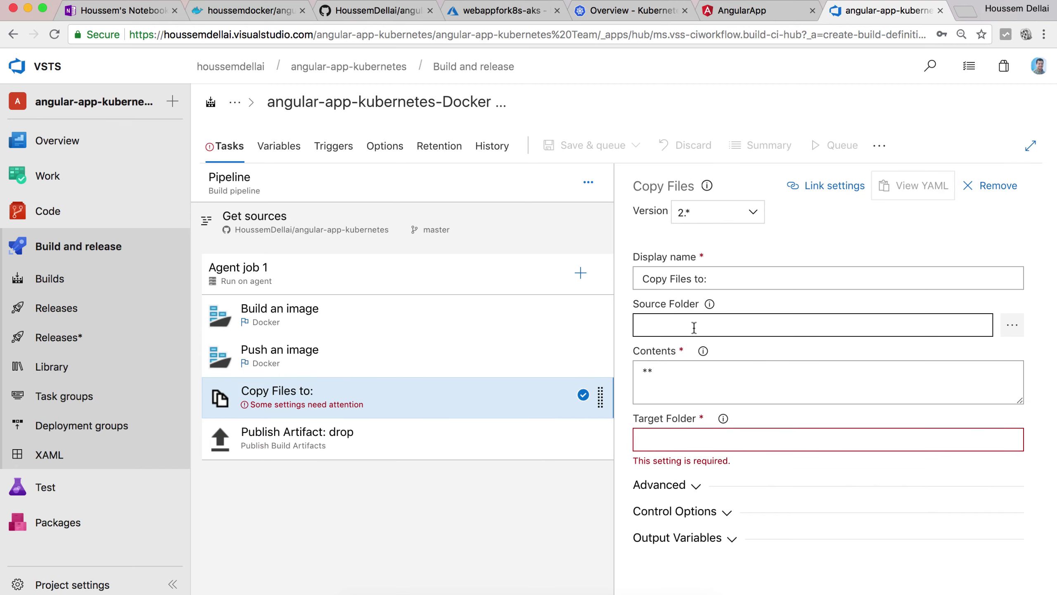
scroll(695, 329, down, 1)
click(691, 300)
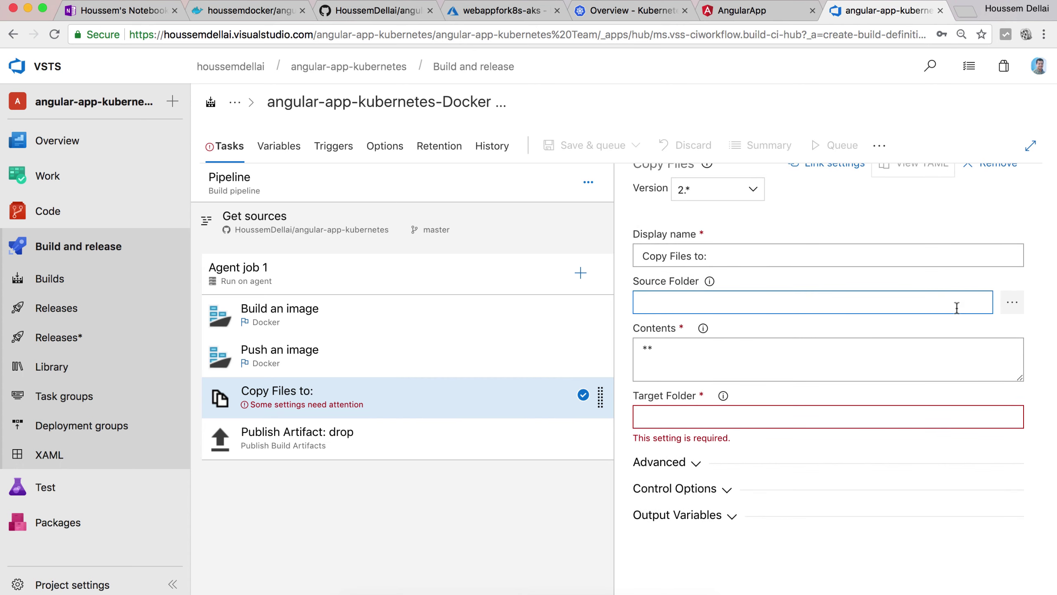
click(1013, 306)
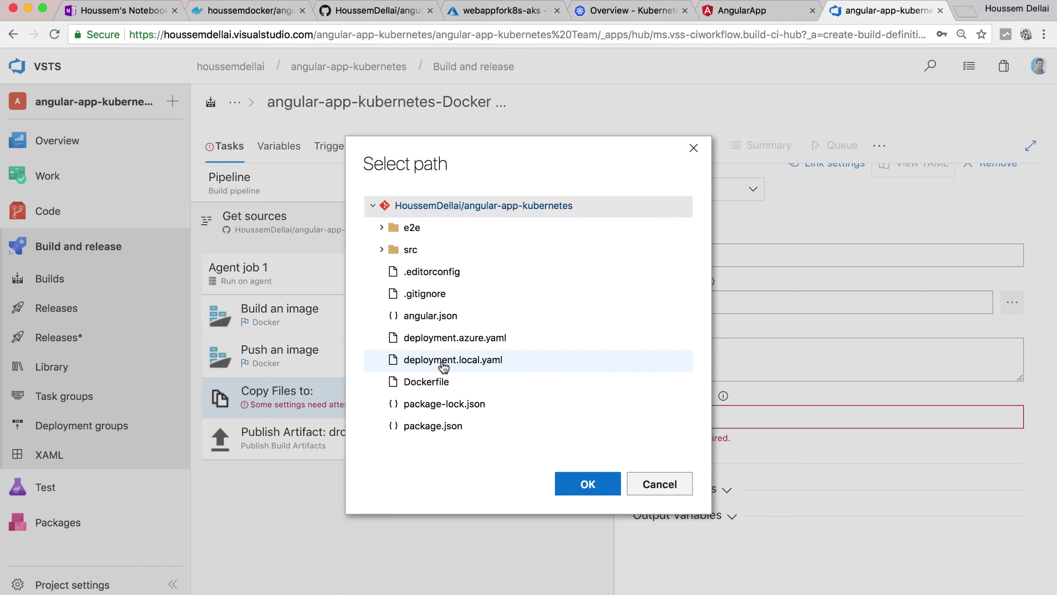
click(474, 339)
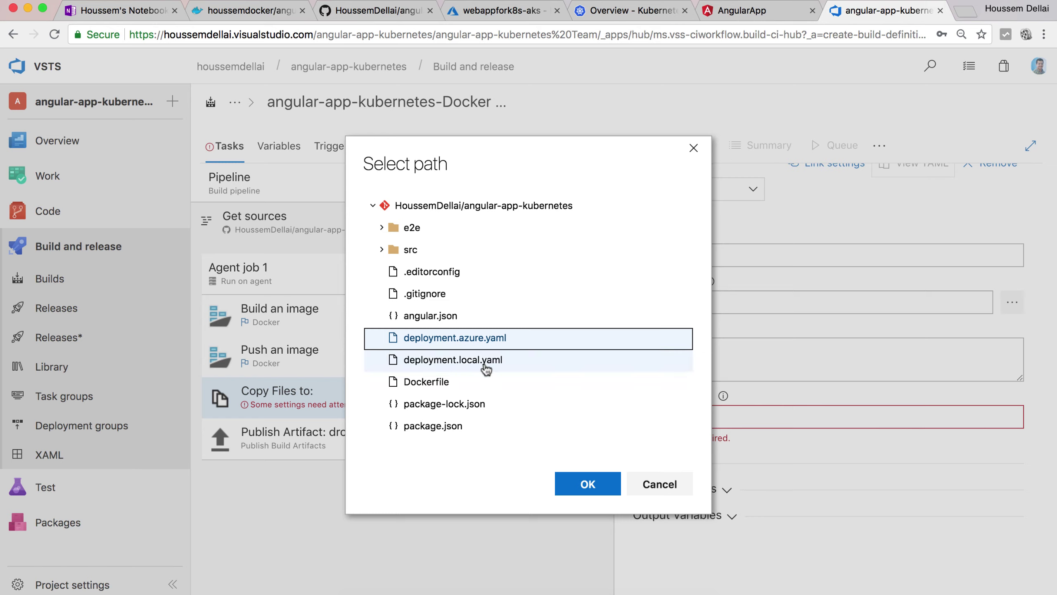
click(586, 485)
scroll(721, 374, down, 1)
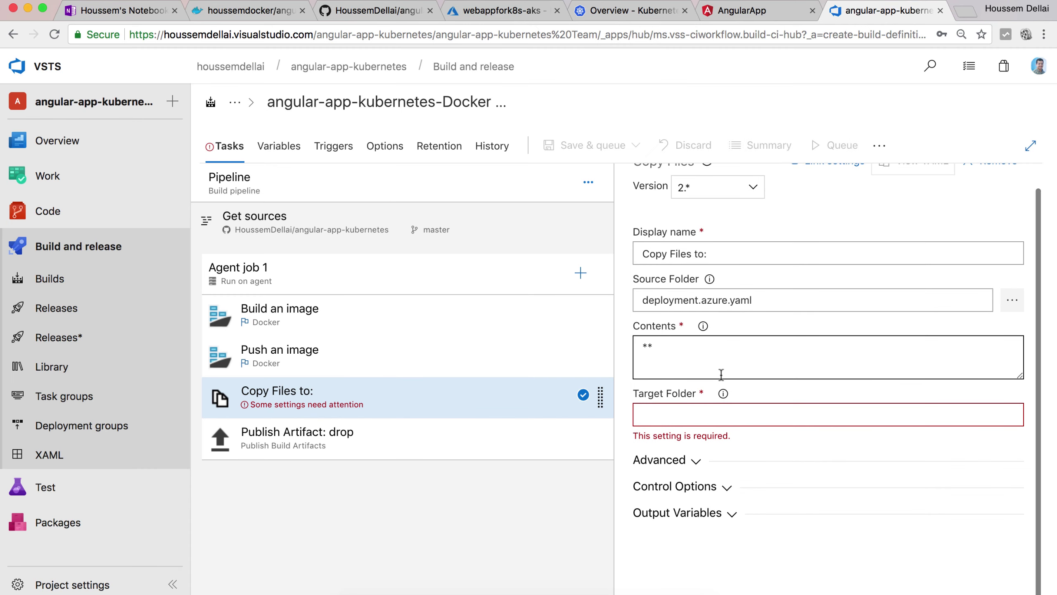
Move deployment.azure.yaml from the Copy Files task's source folder into its contents, replacing the ** pattern and leaving the source folder empty.
click(682, 300)
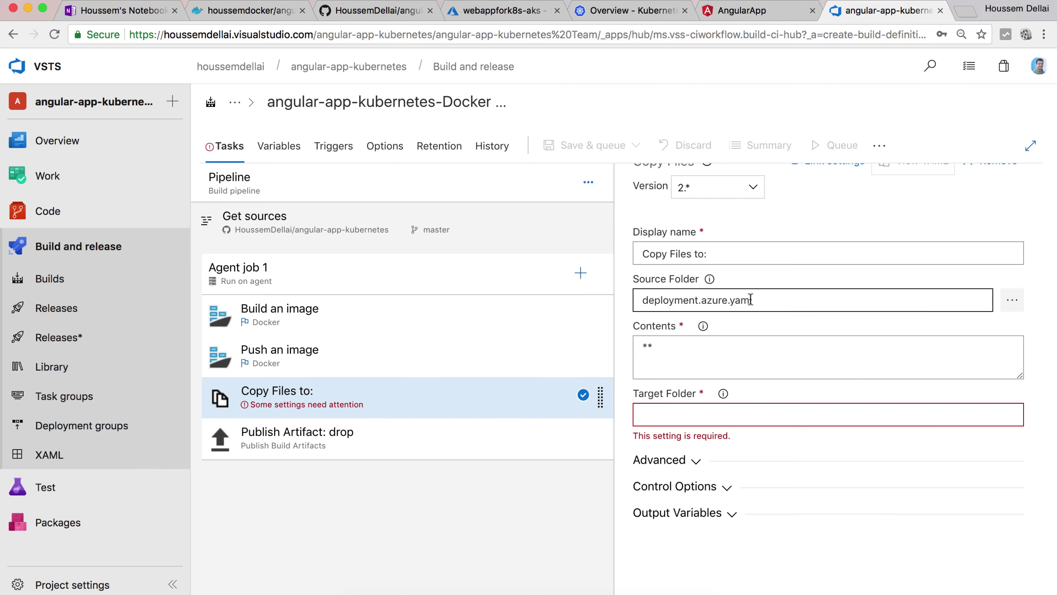
drag(758, 299, 689, 353)
click(653, 352)
key(BackSpace)
key(BackSpace)
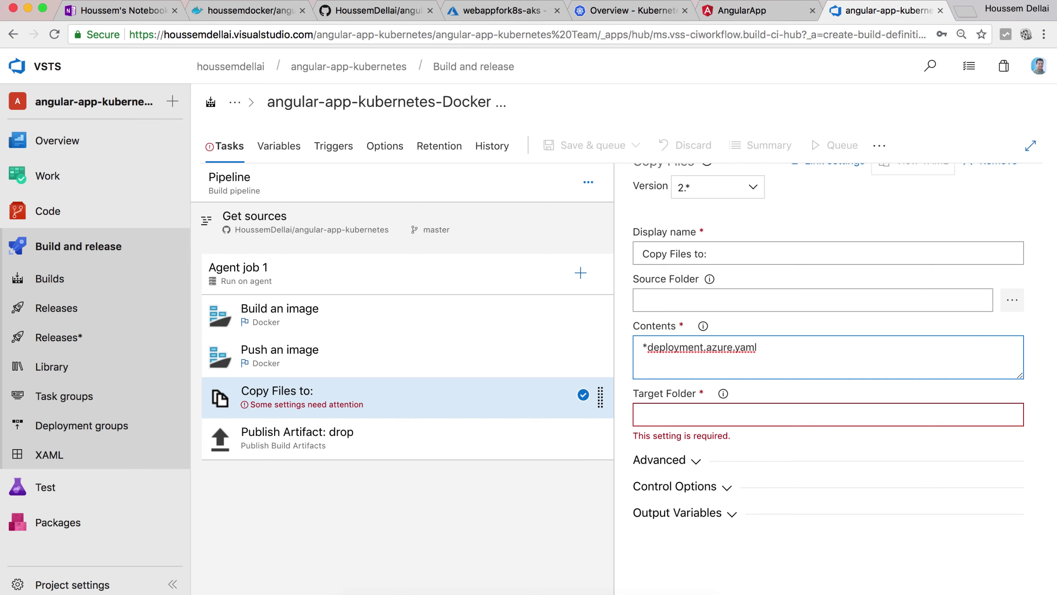
click(666, 300)
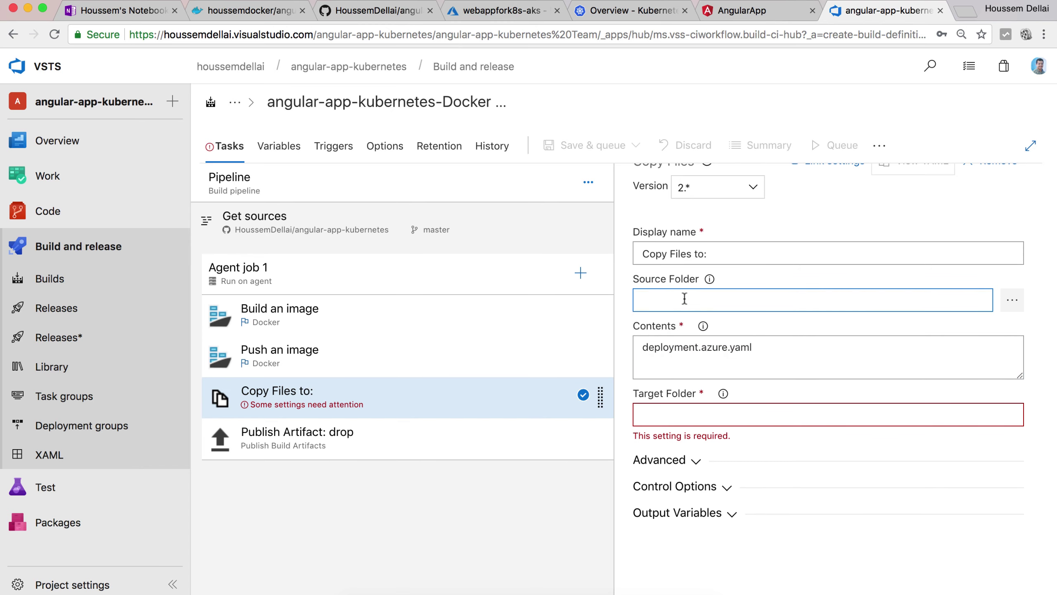
click(761, 347)
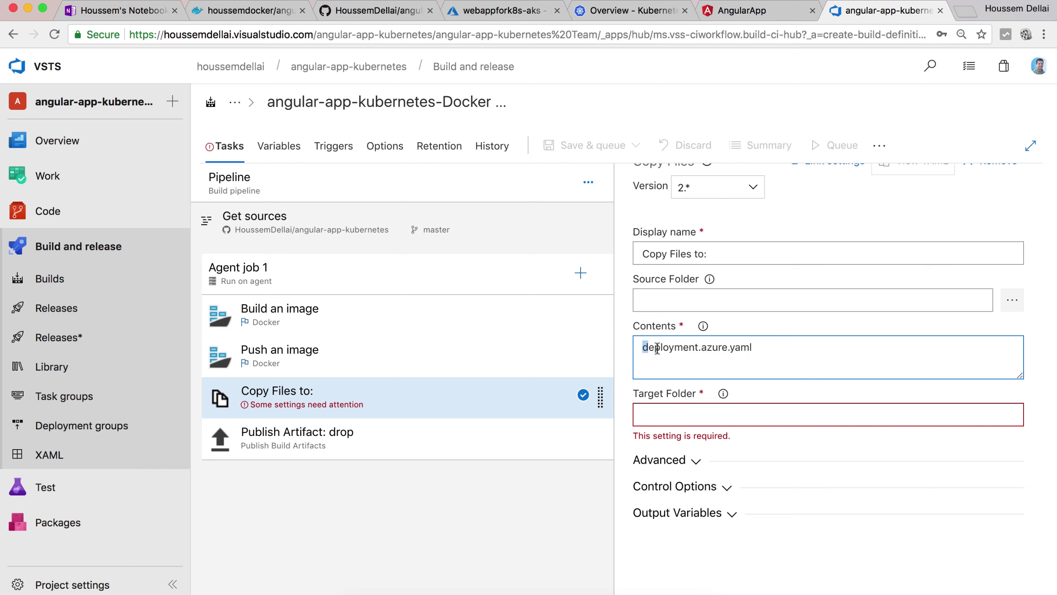
drag(648, 345, 766, 351)
click(761, 352)
Set the Copy Files task's target folder to $(Build.ArtifactStagingDirectory), copied from the Publish Artifact task's path to publish.
click(761, 416)
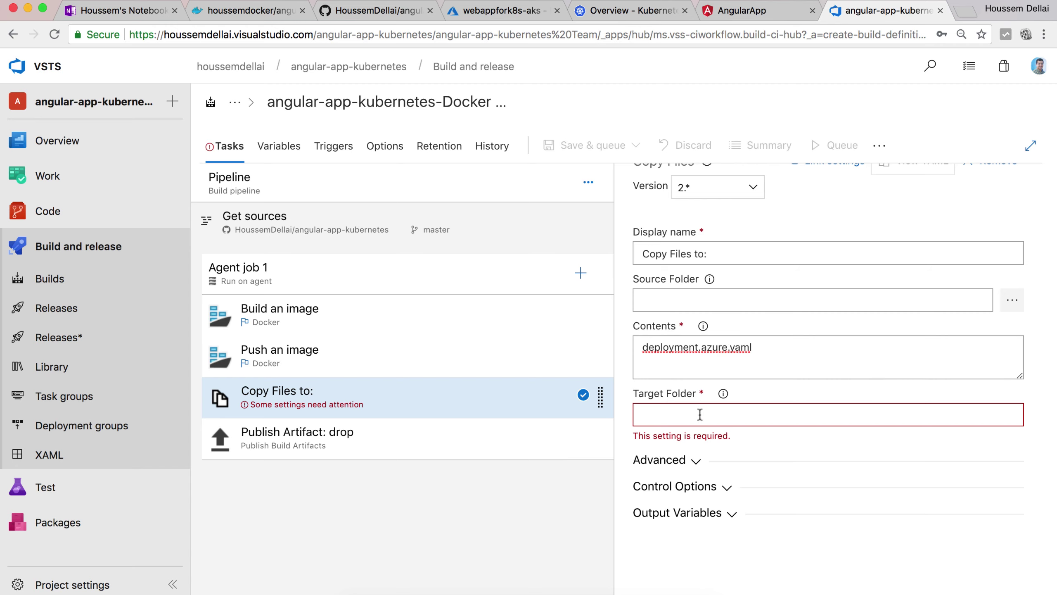
key(super+v)
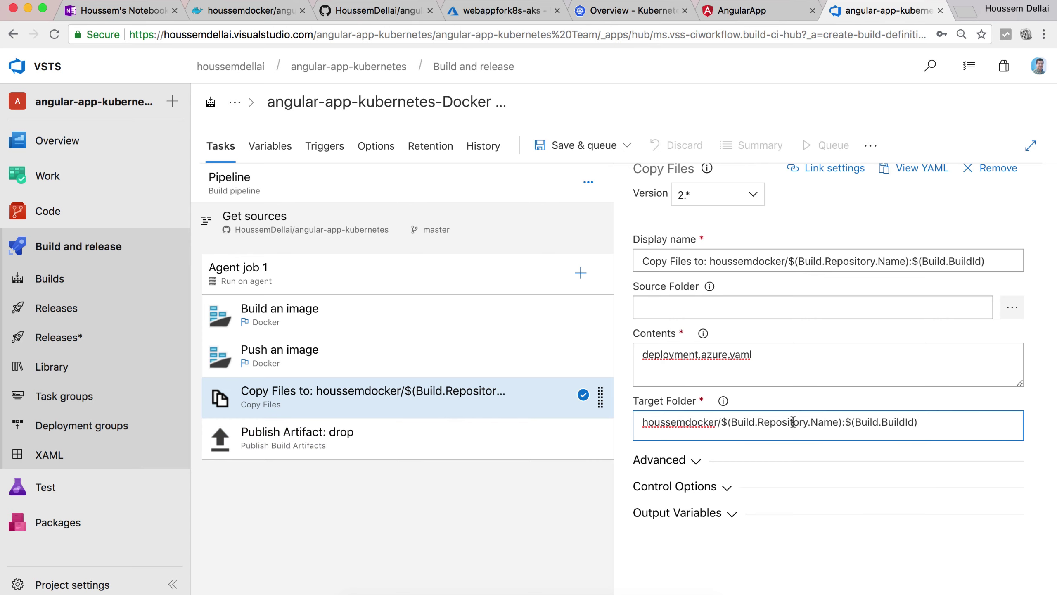
click(488, 442)
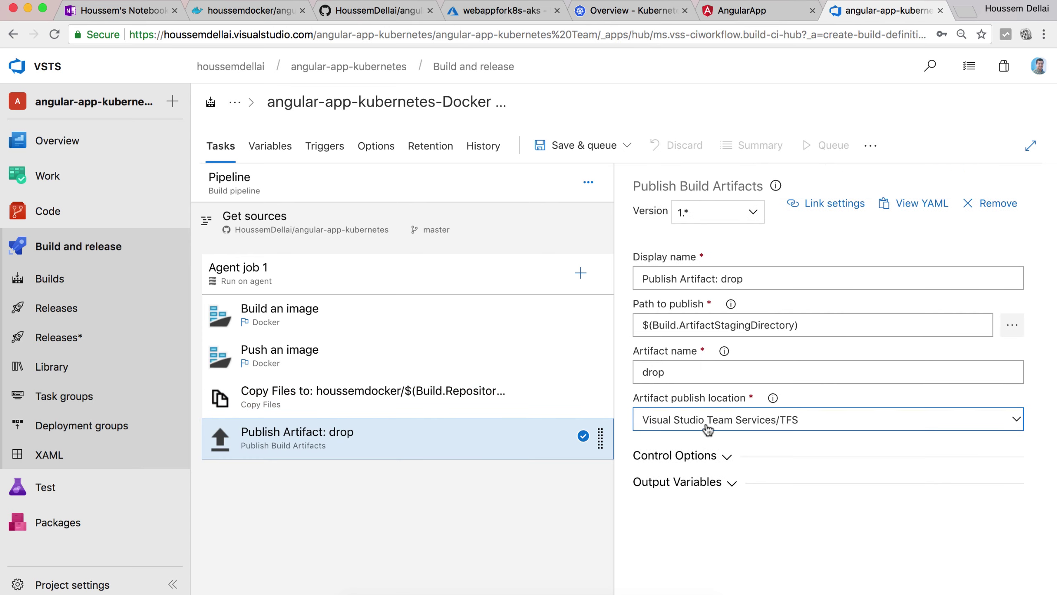
click(812, 326)
drag(811, 325, 633, 325)
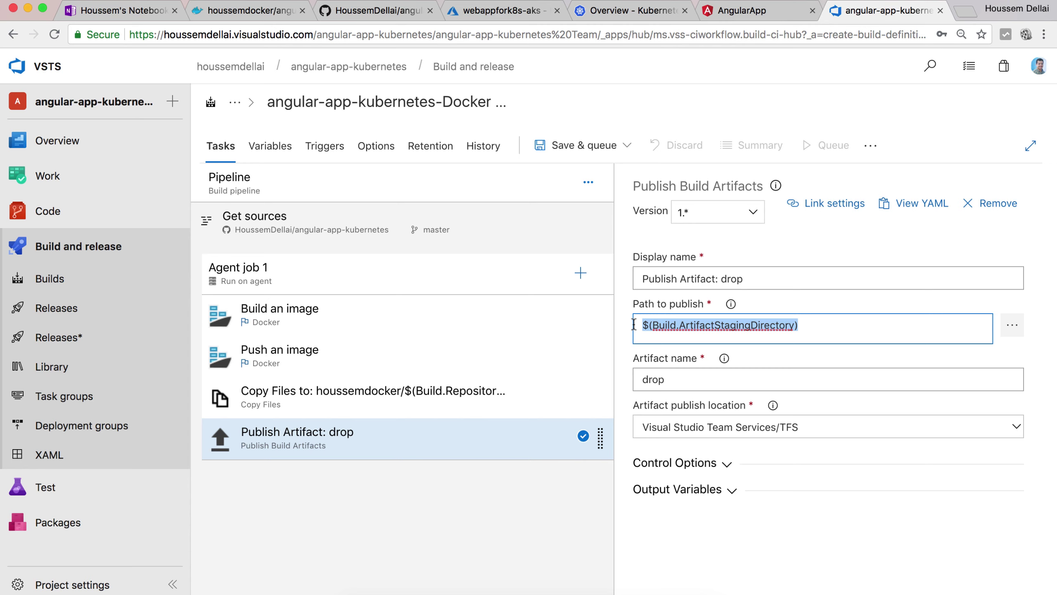
click(476, 403)
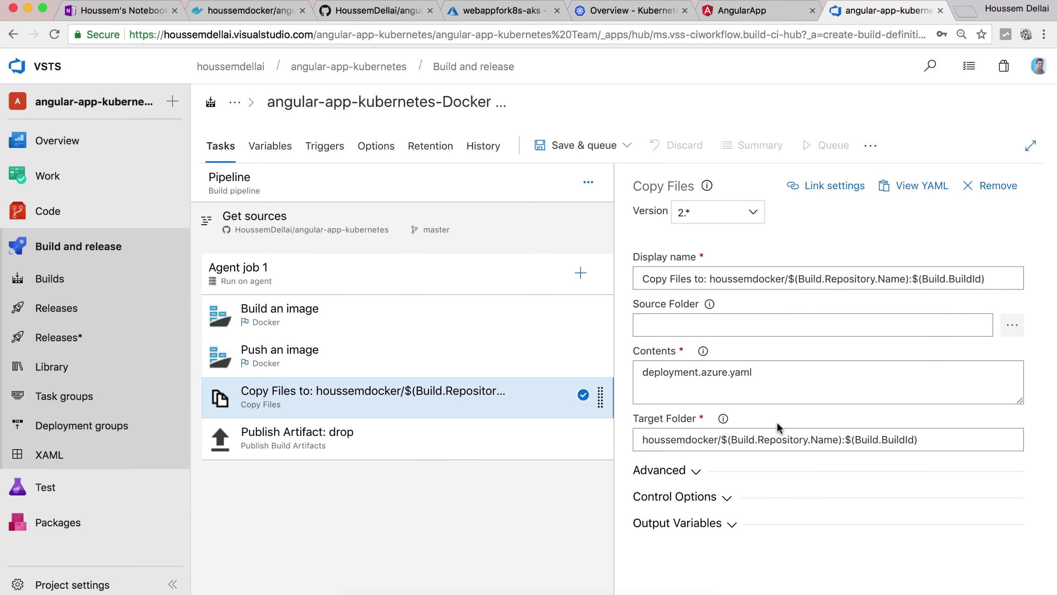
drag(931, 431, 635, 444)
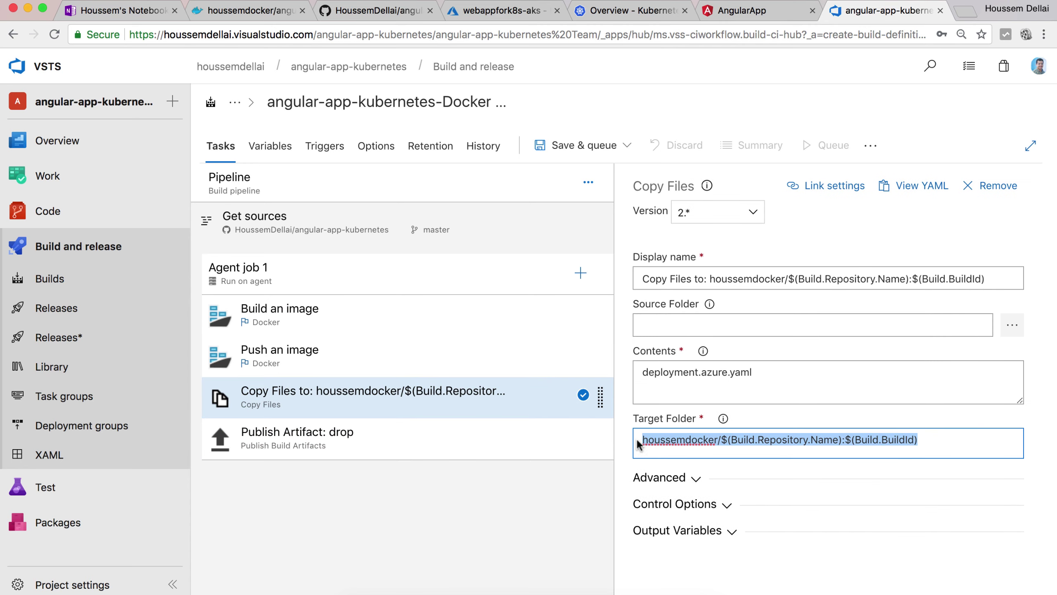
key(super+v)
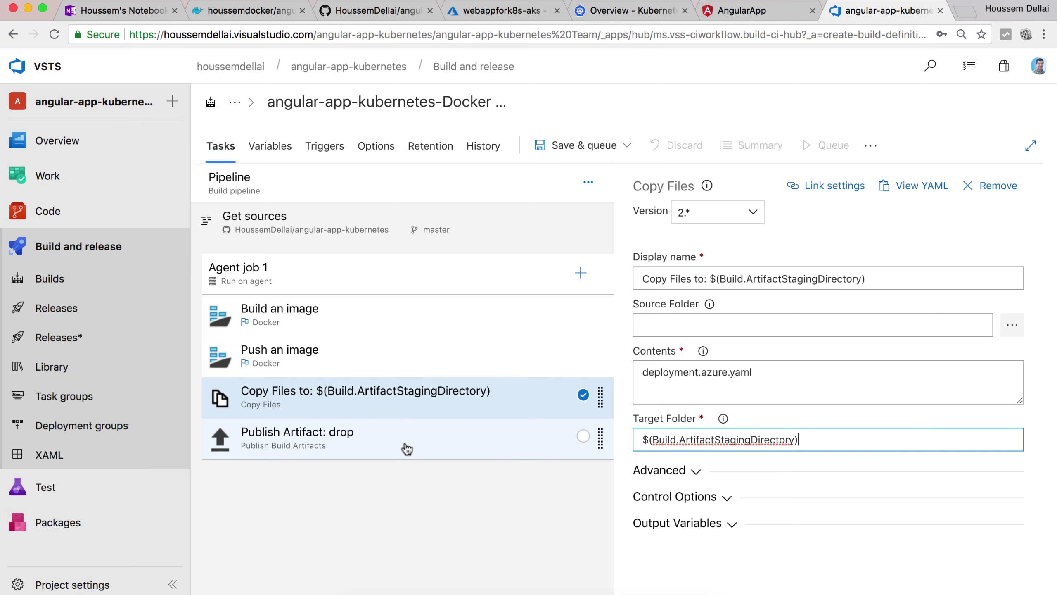
Save the build pipeline and queue a build of the master branch on the preset macOS agent pool.
click(364, 450)
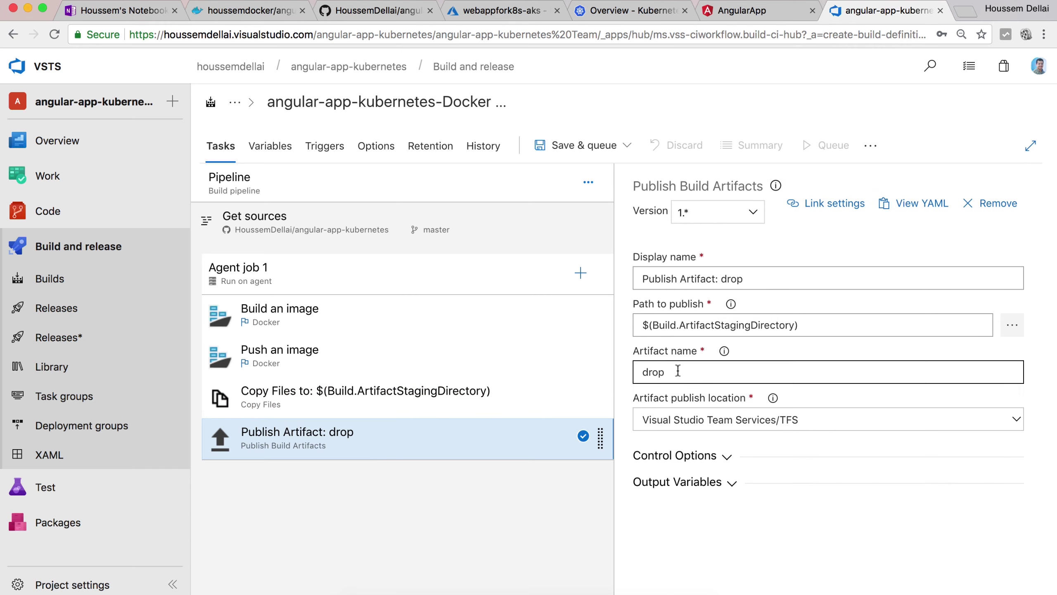
click(595, 145)
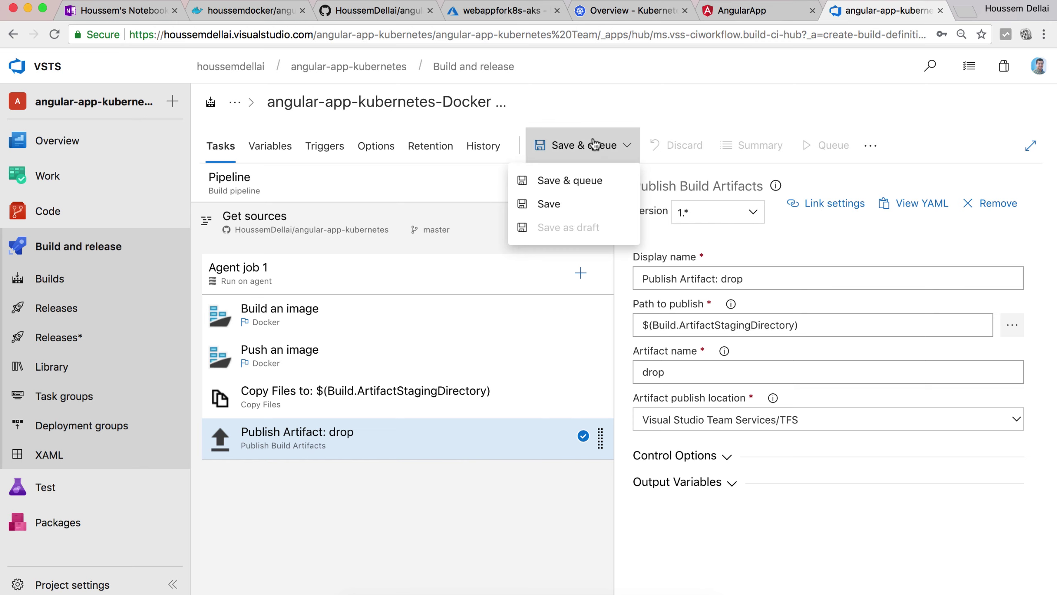
click(595, 183)
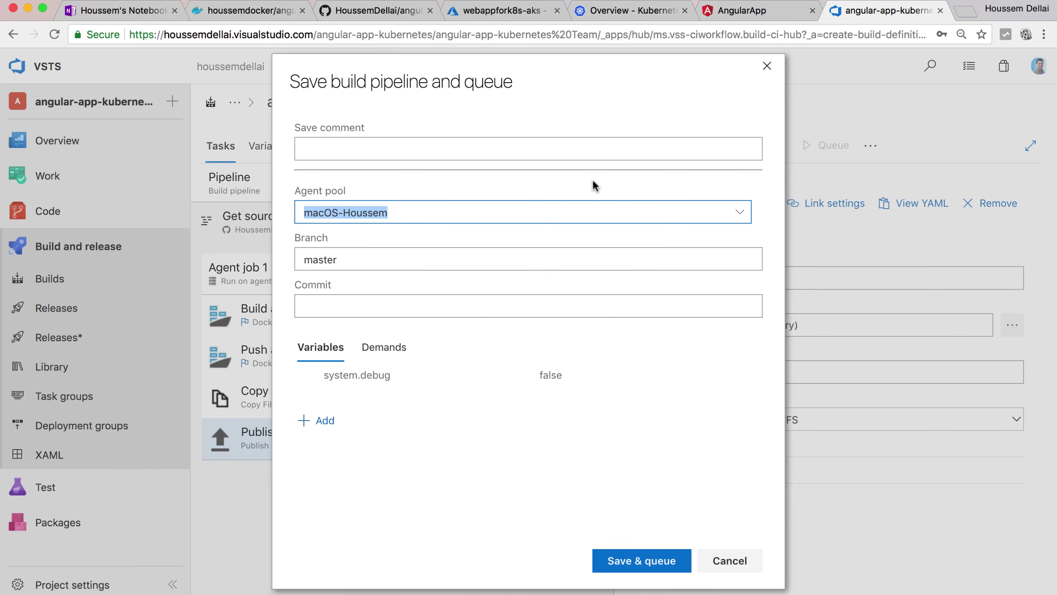
click(657, 568)
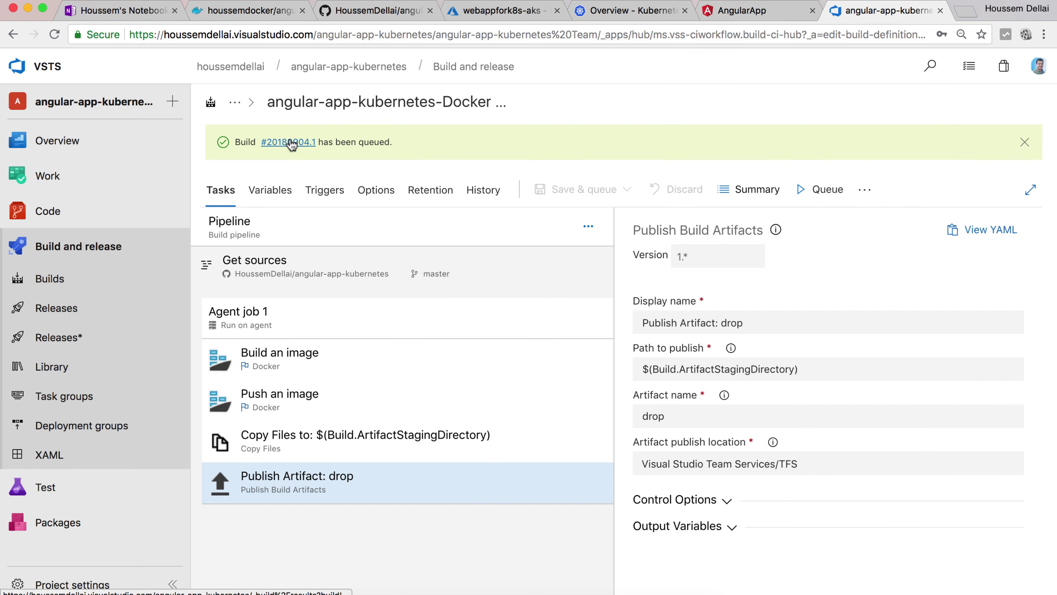
Open the queued build in a new tab and examine its task logs, also viewing the deployed Angular app's page.
right_click(290, 145)
click(360, 146)
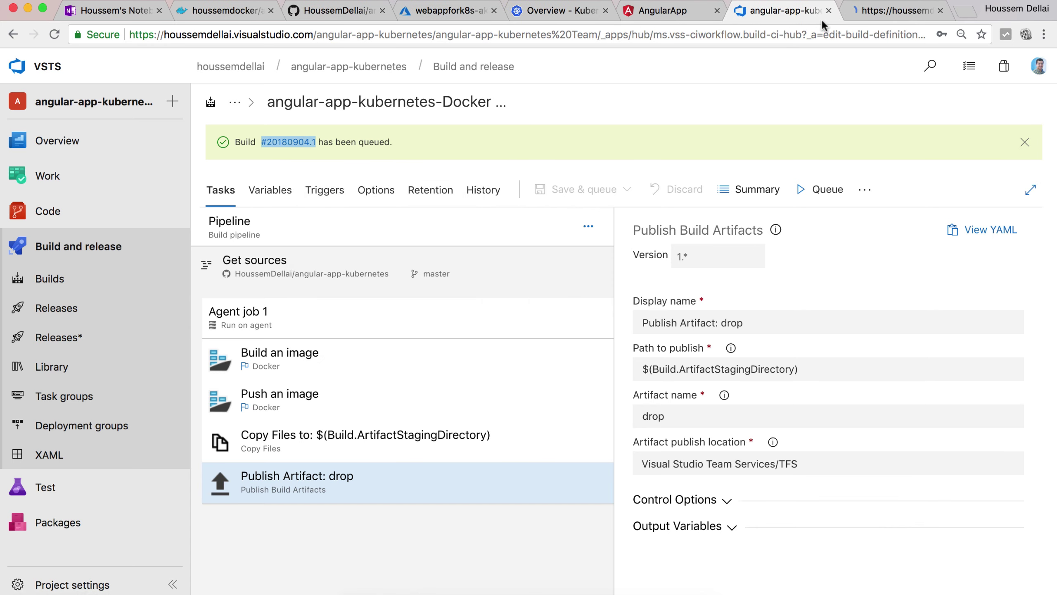
click(895, 10)
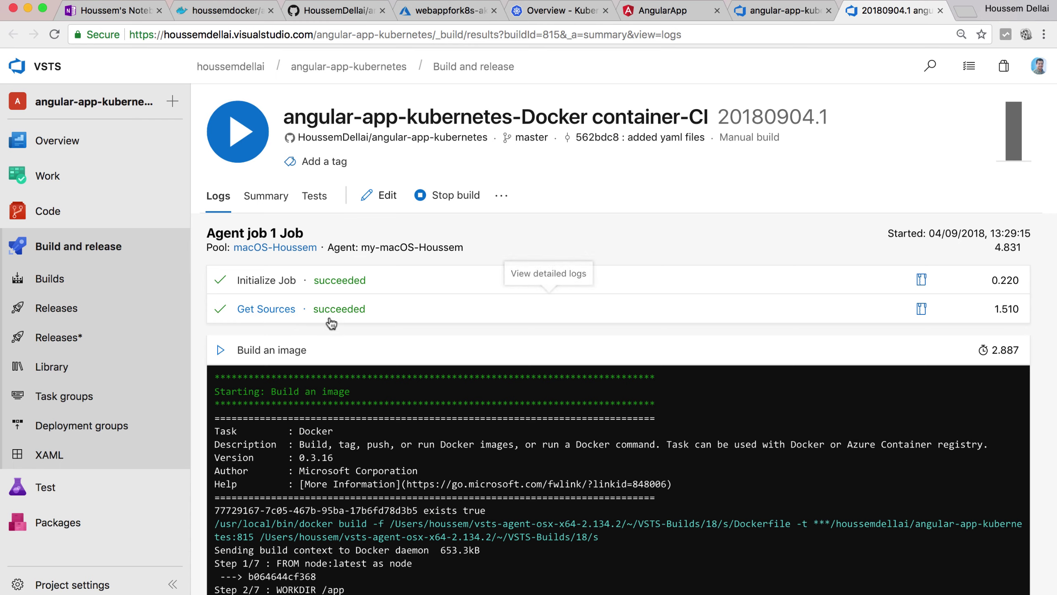
scroll(352, 327, down, 5)
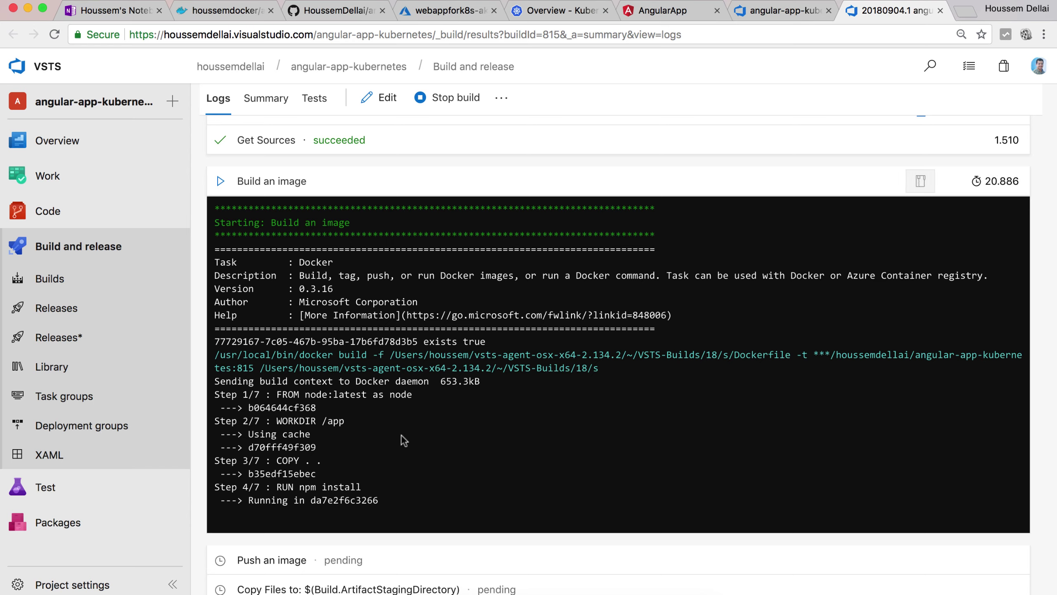
click(681, 11)
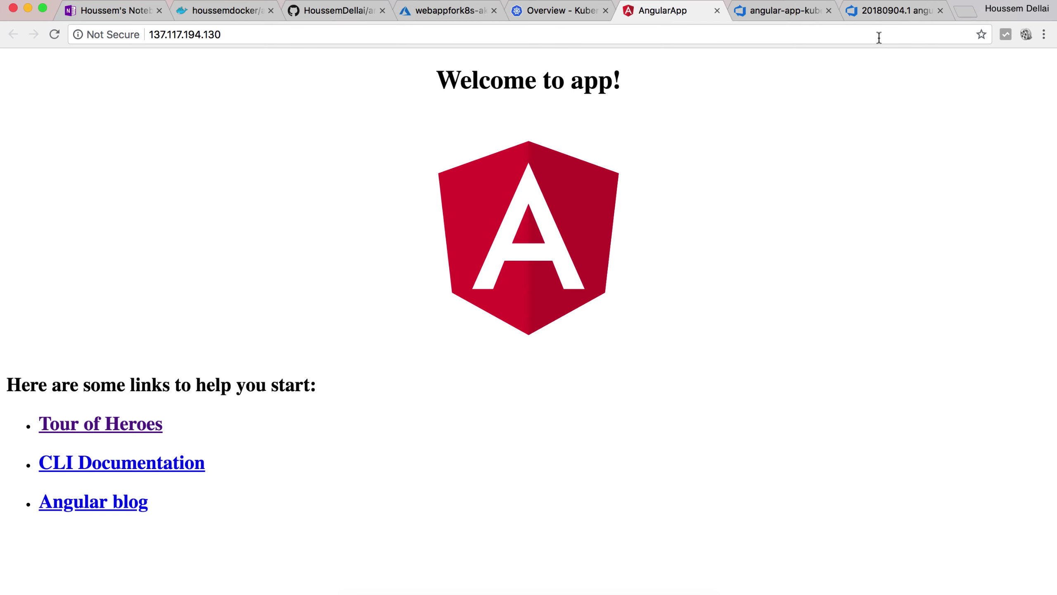
click(891, 11)
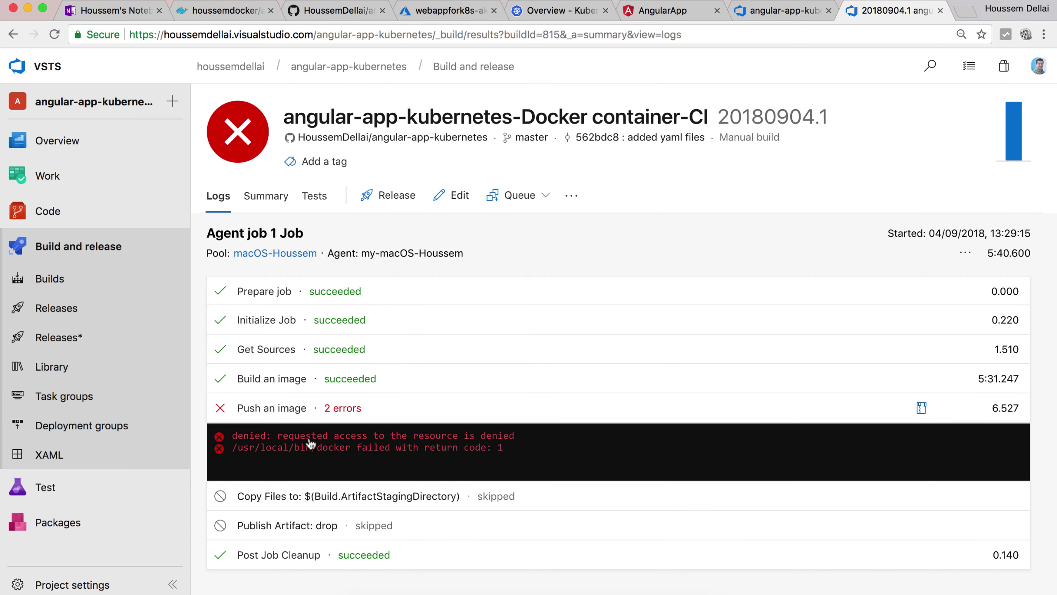
Examine the Push an image task's log and compare the pushed image name with the GitHub repository's path.
click(293, 410)
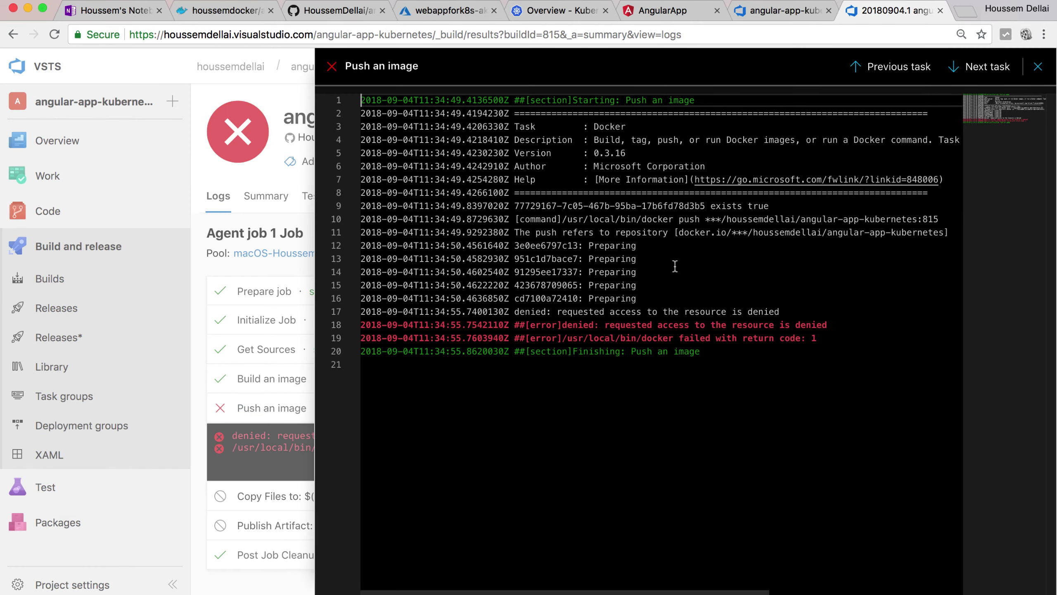
scroll(658, 252, right, 10)
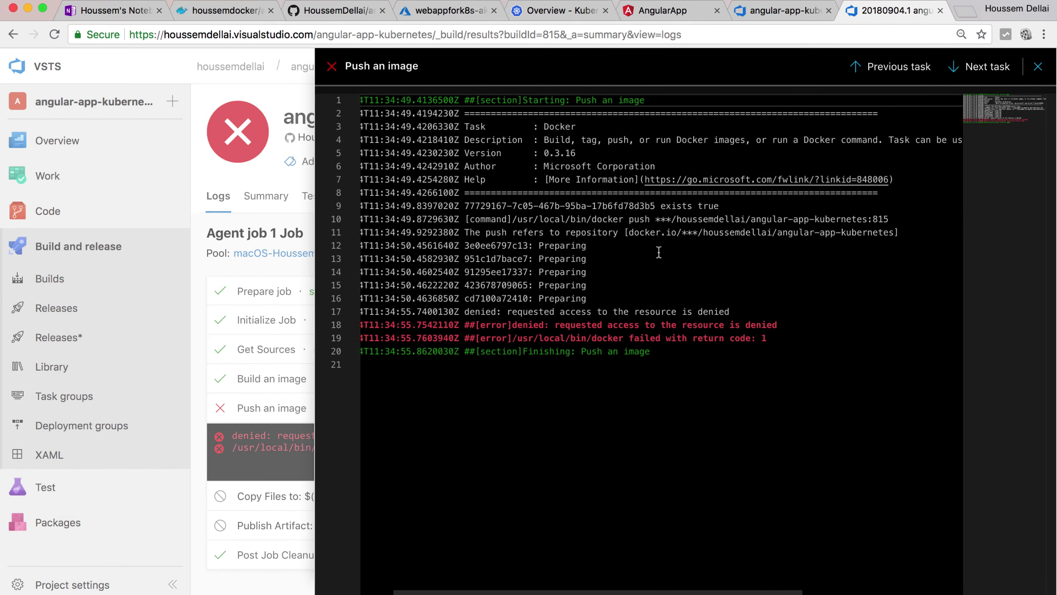
scroll(659, 252, right, 5)
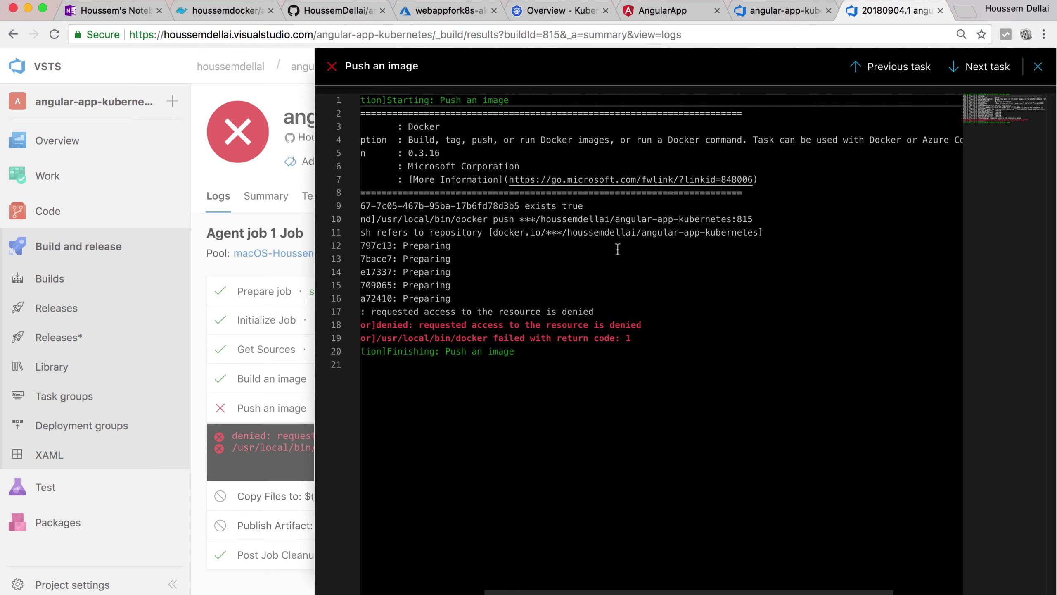
drag(479, 220, 699, 218)
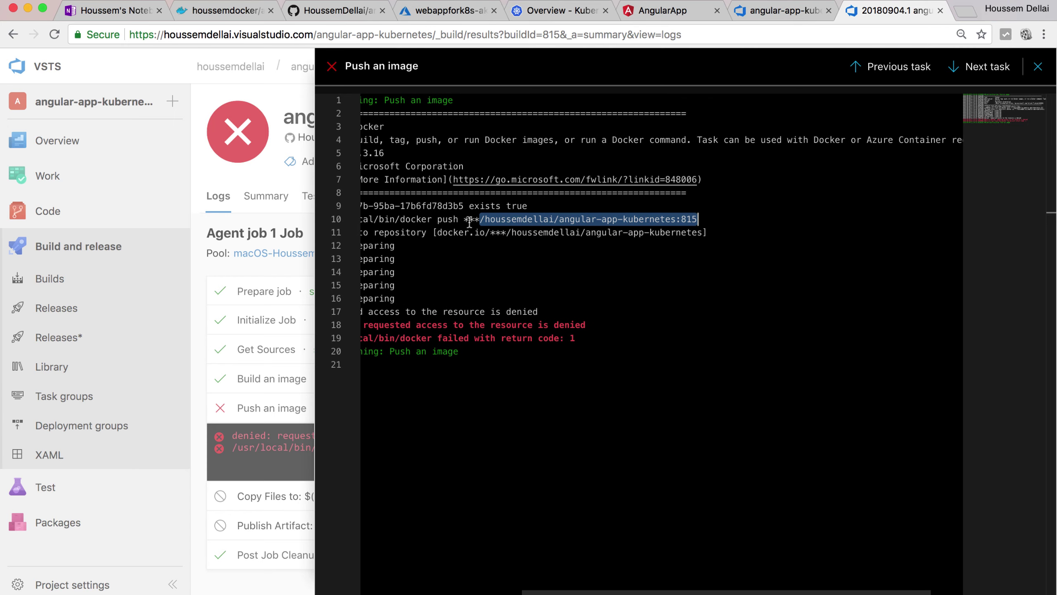
drag(465, 219, 676, 217)
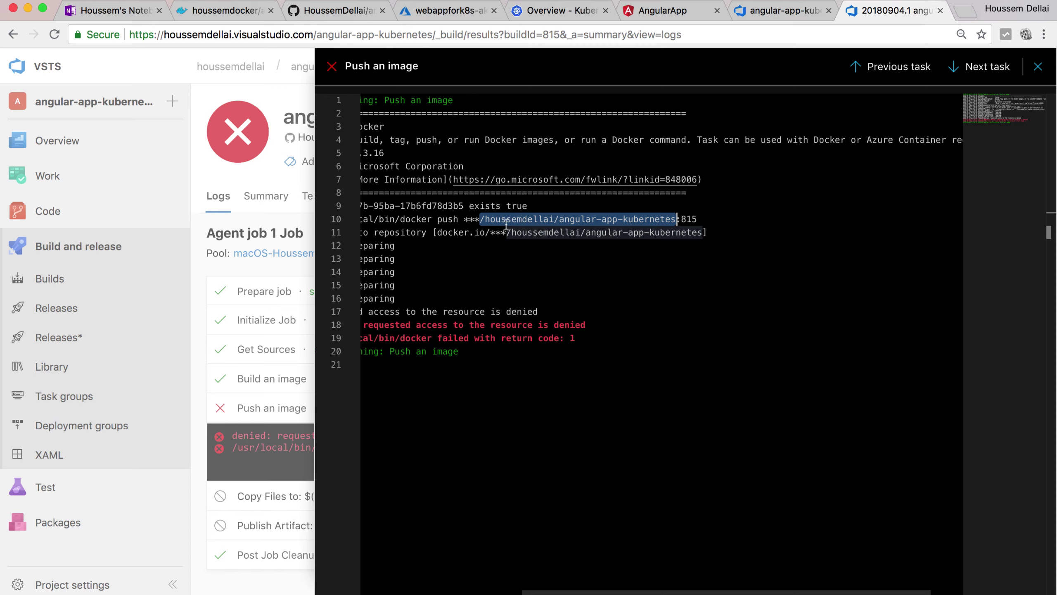
click(482, 222)
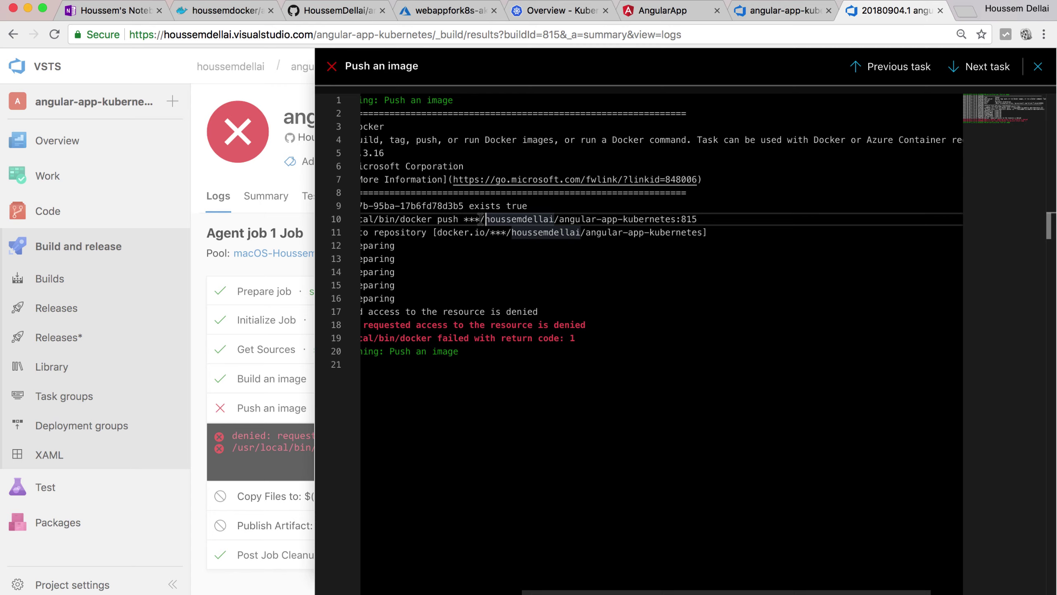
drag(481, 218, 560, 219)
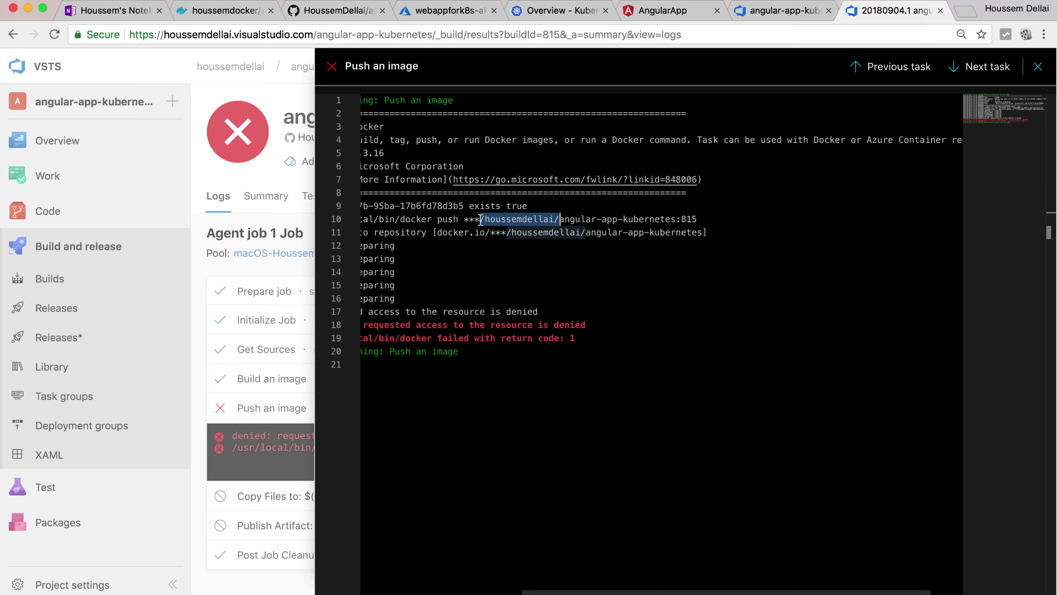
click(315, 13)
drag(268, 34, 461, 35)
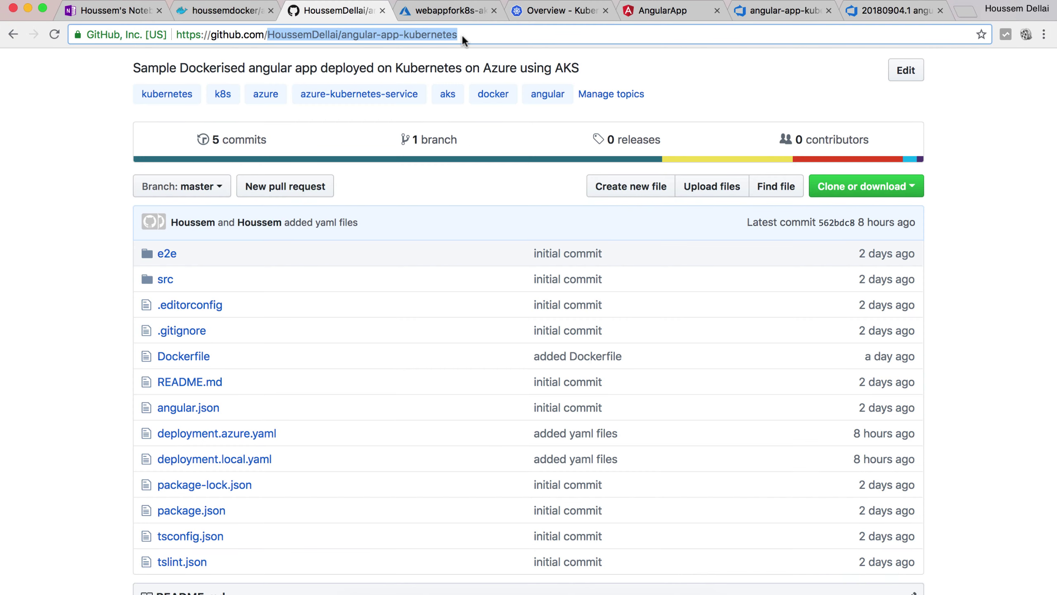
Replace $(Build.Repository.Name) with angular-app in the Build an image task's image name, after reloading the build pipeline for editing.
click(779, 13)
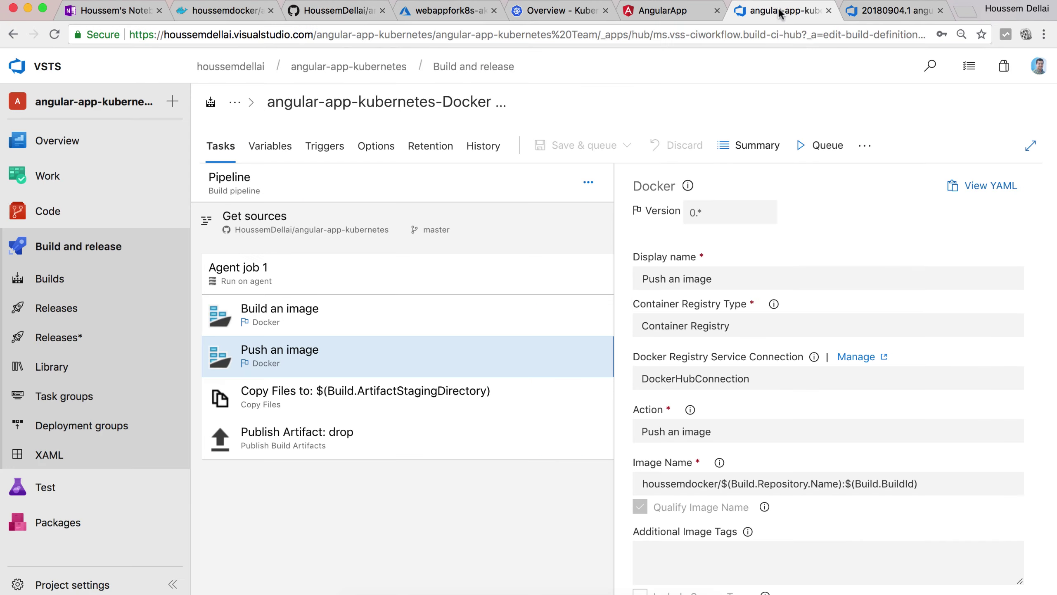
click(518, 327)
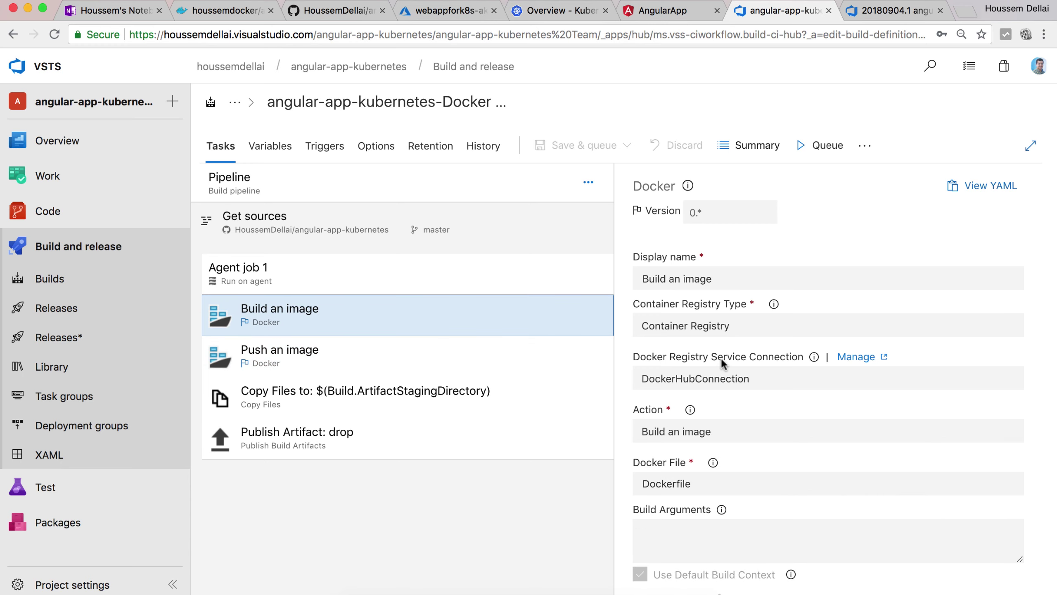
scroll(723, 363, down, 3)
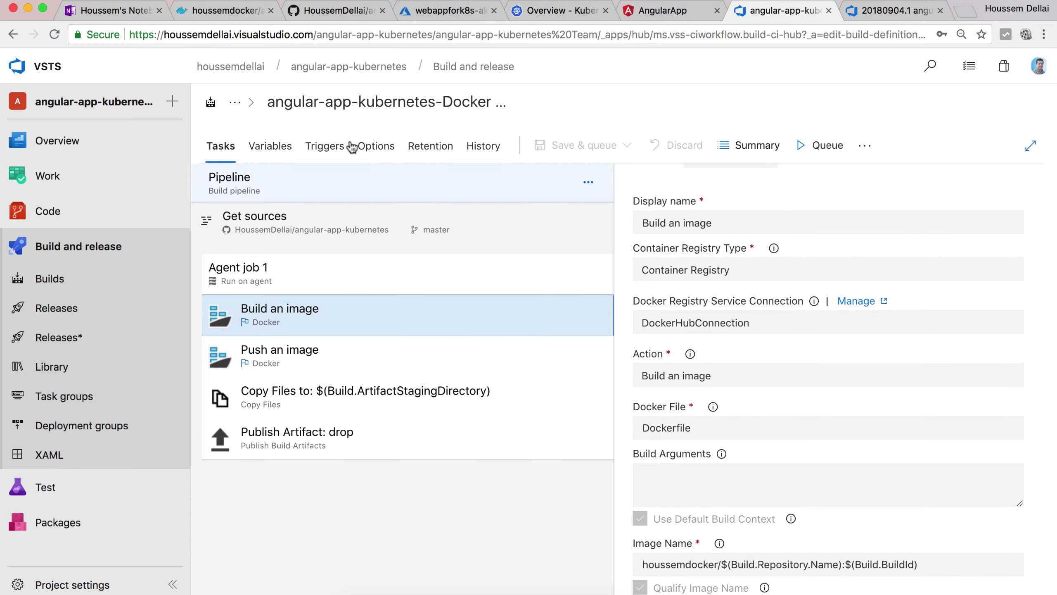
key(super+r)
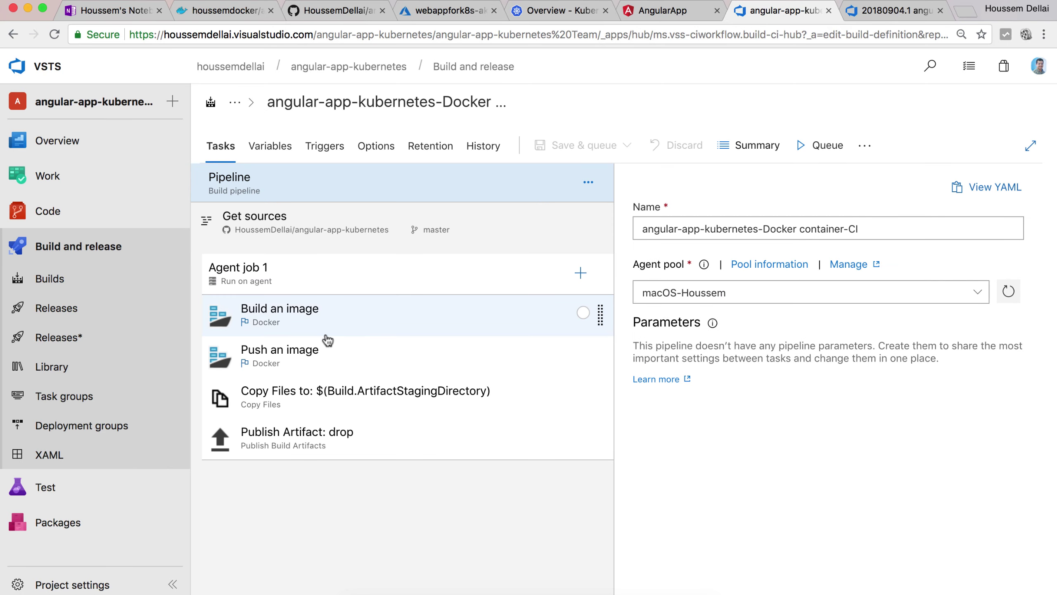
click(326, 327)
scroll(737, 433, down, 3)
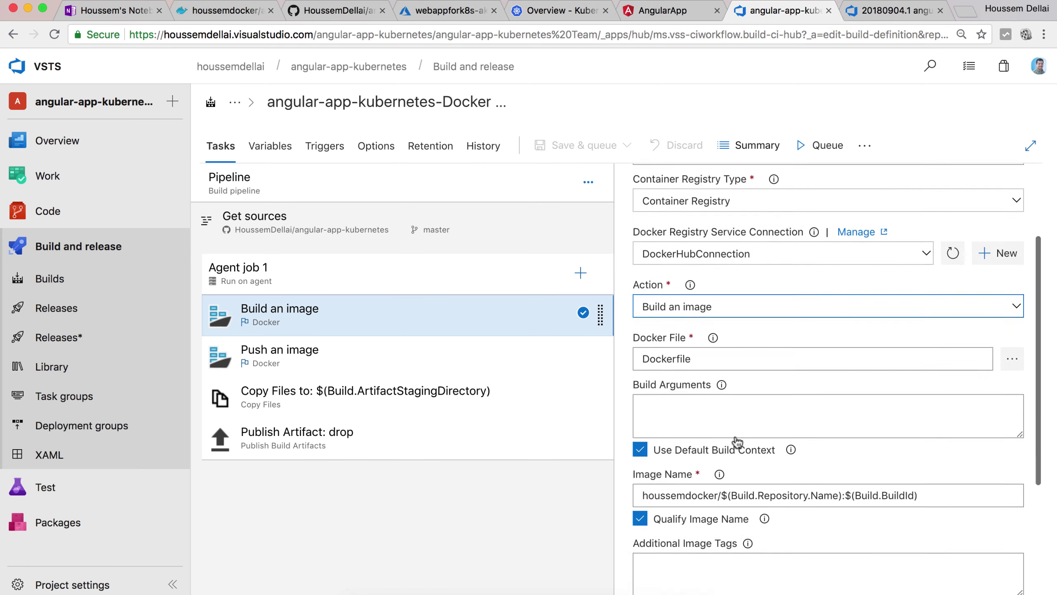
scroll(738, 441, down, 3)
drag(724, 387, 837, 383)
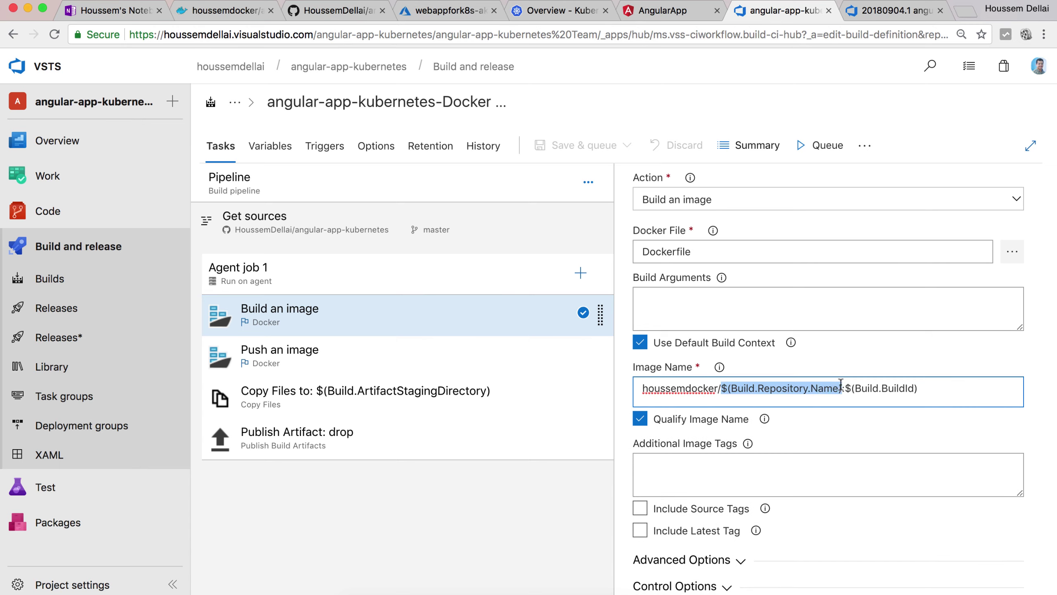
text(angular-)
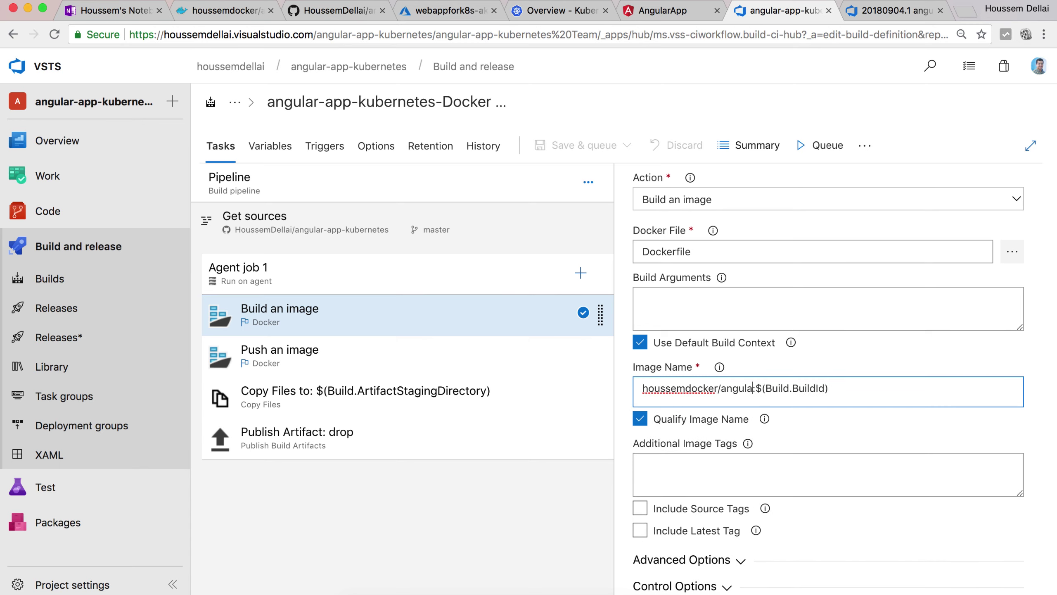
text(app)
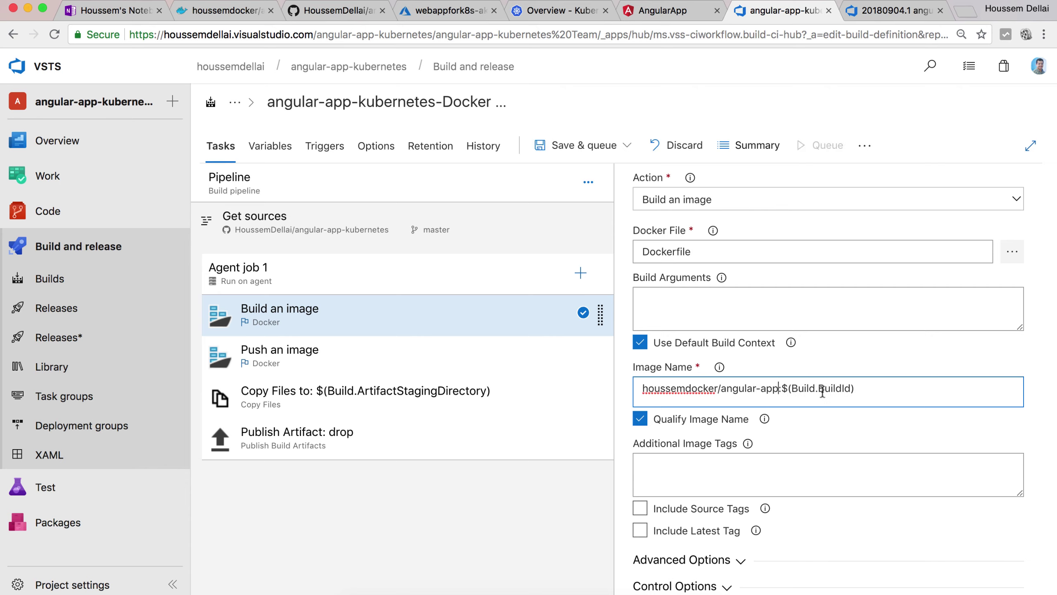
Copy the Build an image task's full image name into the Push an image task, replacing its existing image name.
drag(866, 383, 634, 382)
key(super+c)
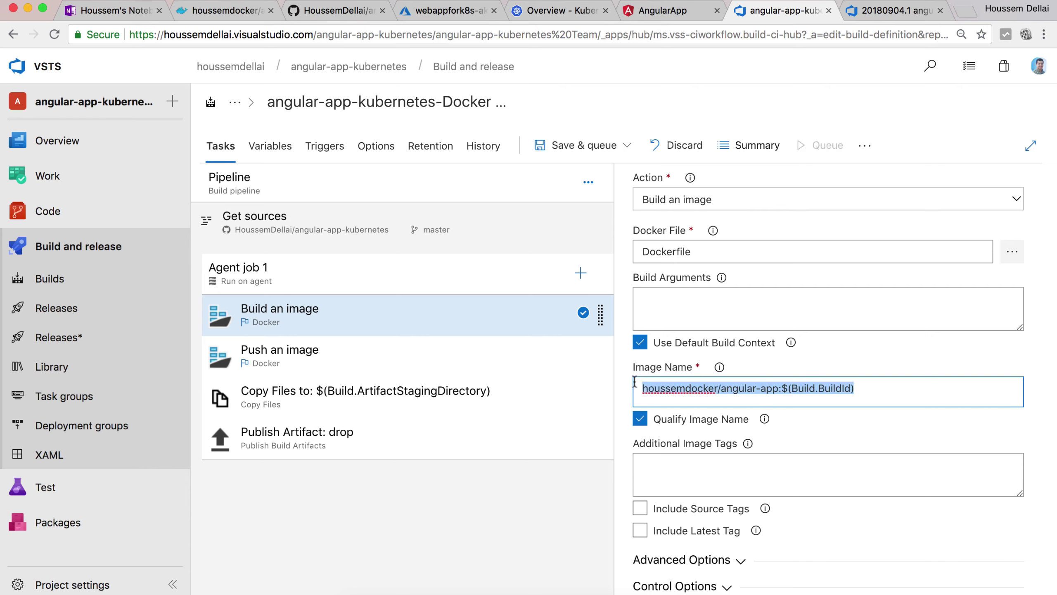
click(402, 352)
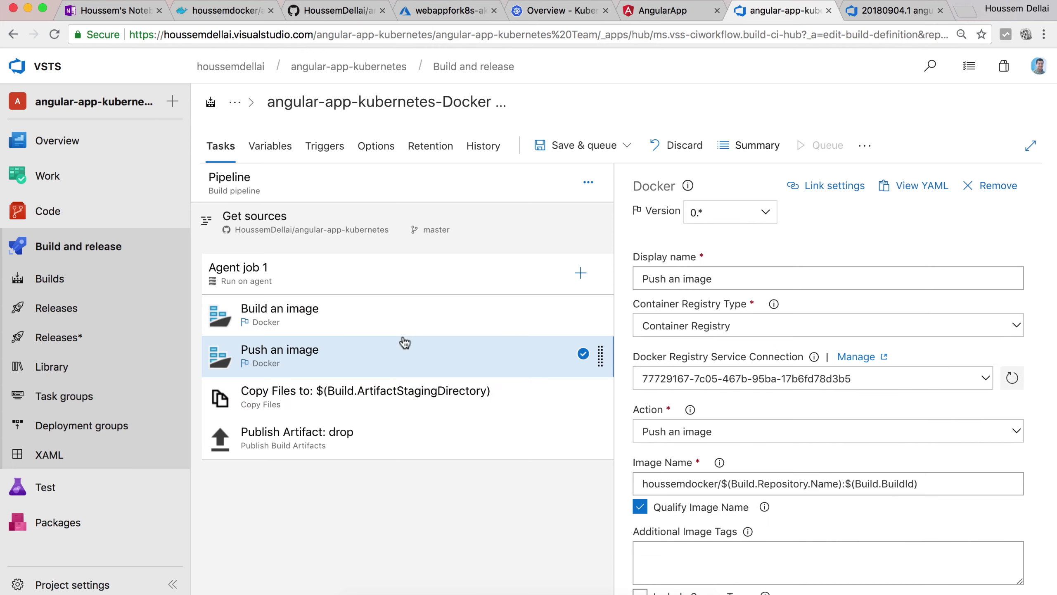
scroll(782, 466, down, 2)
click(930, 366)
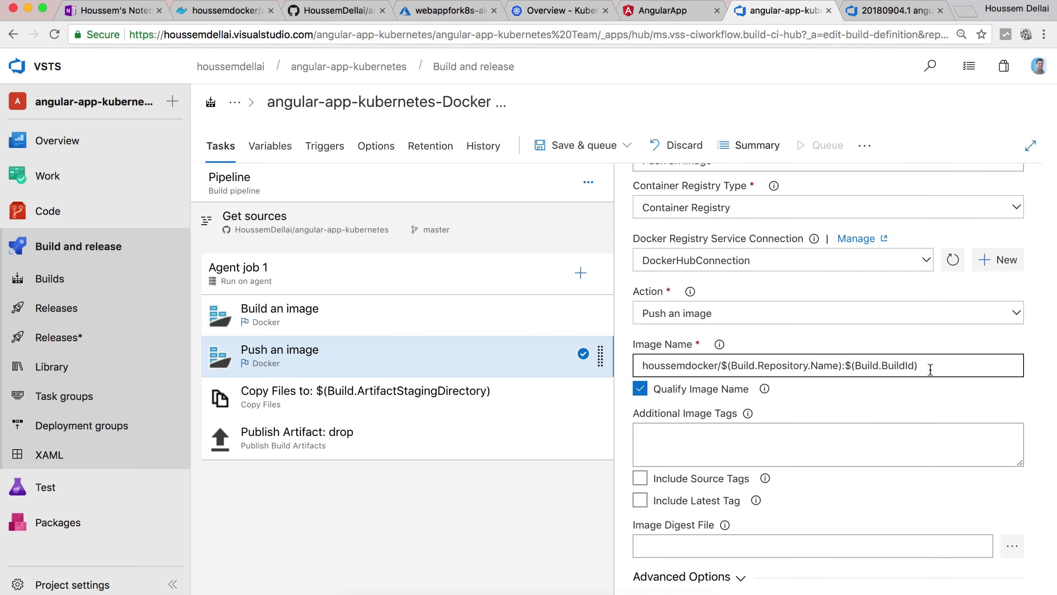
key(super+a)
key(super+v)
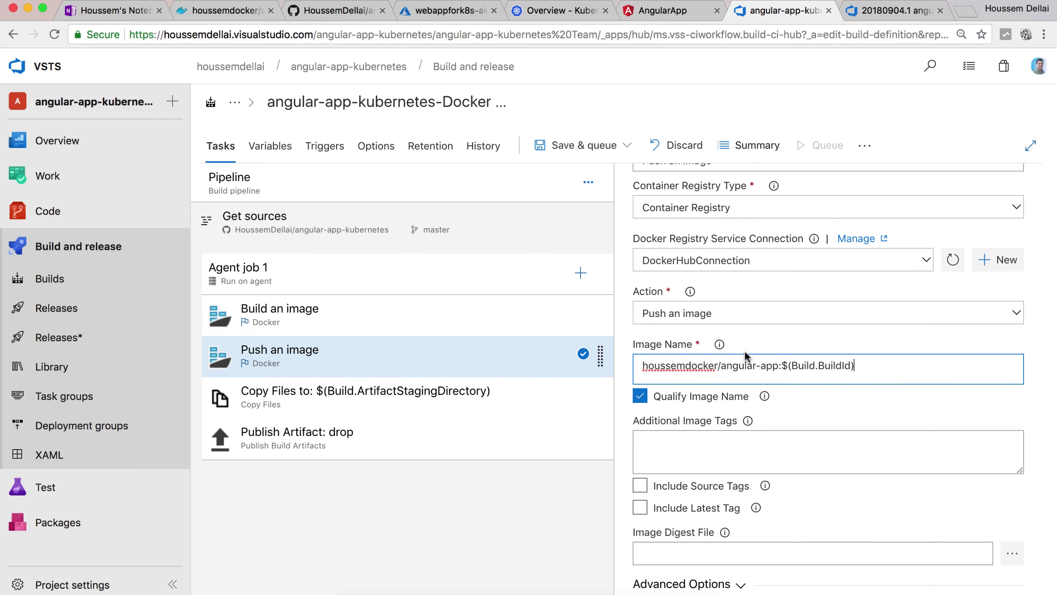
scroll(648, 186, up, 4)
Save the build pipeline and queue a new build with the preset options.
click(582, 145)
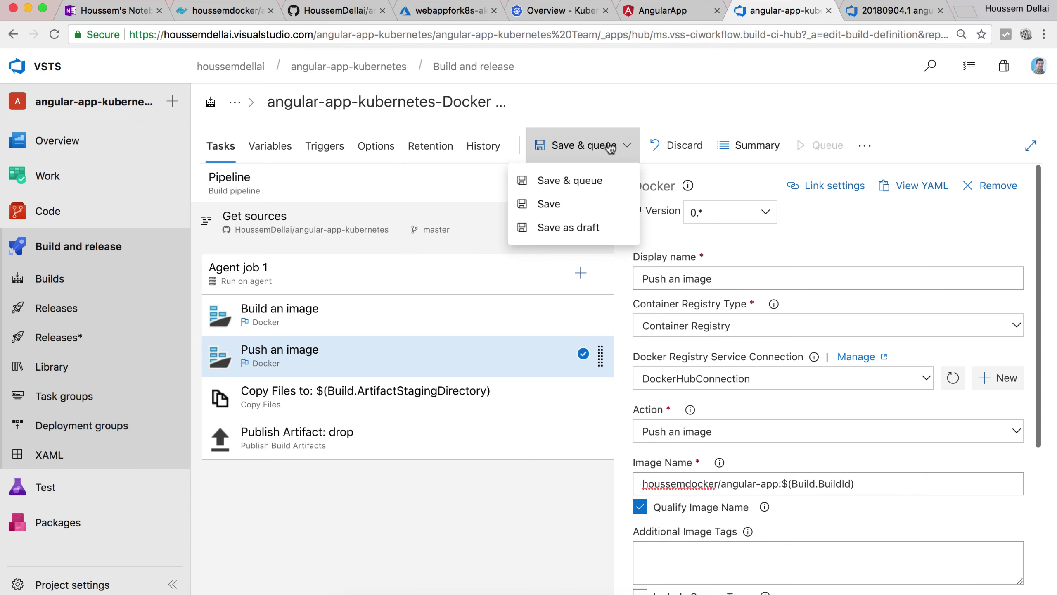
click(602, 180)
click(661, 566)
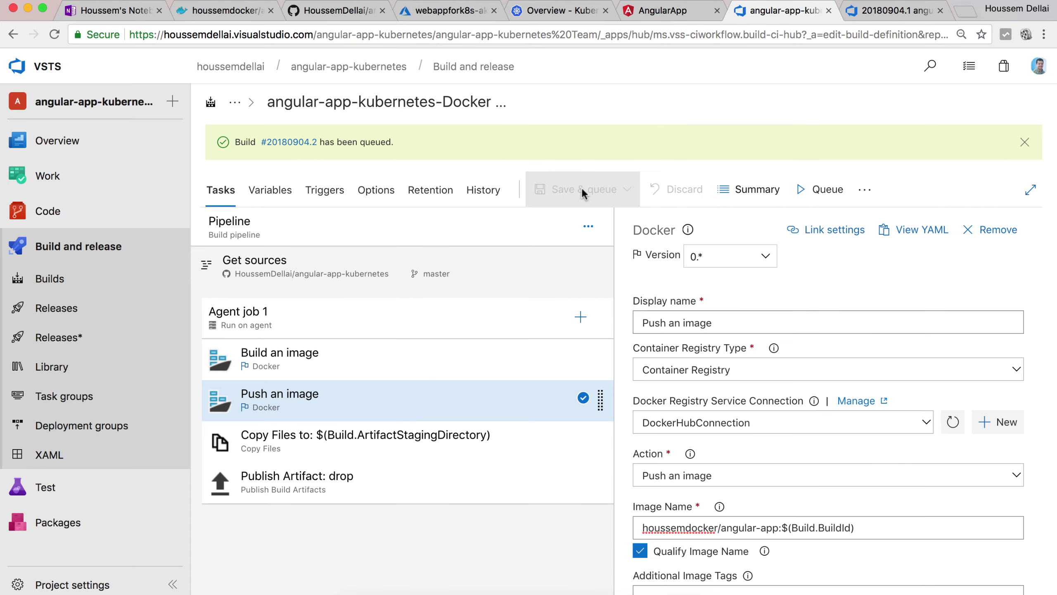
Open the newly queued build in a new tab, close the failed build's tab and follow the task logs.
right_click(304, 144)
click(304, 146)
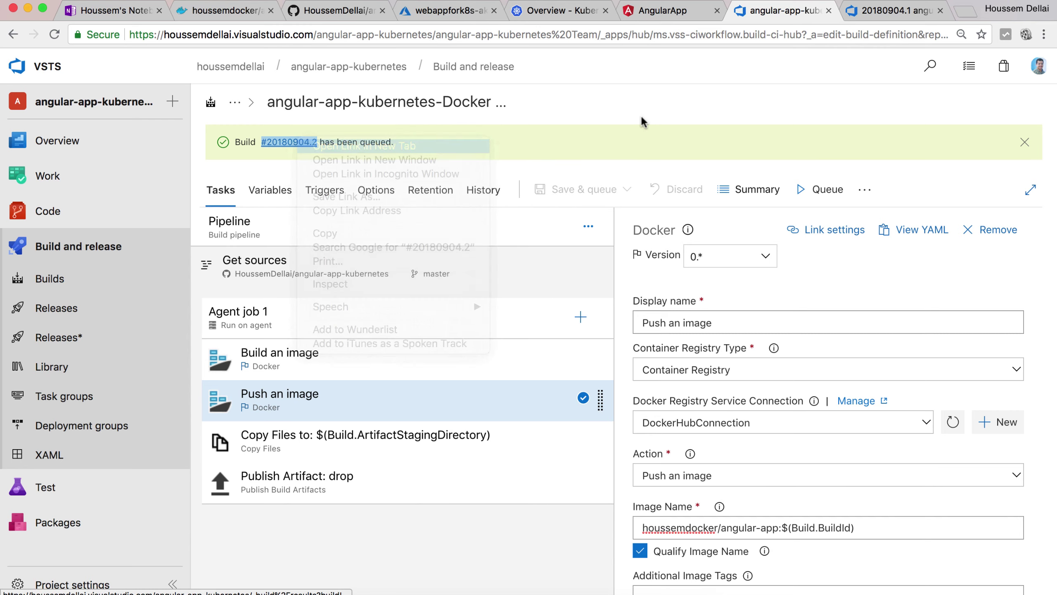
click(801, 11)
middle_click(888, 21)
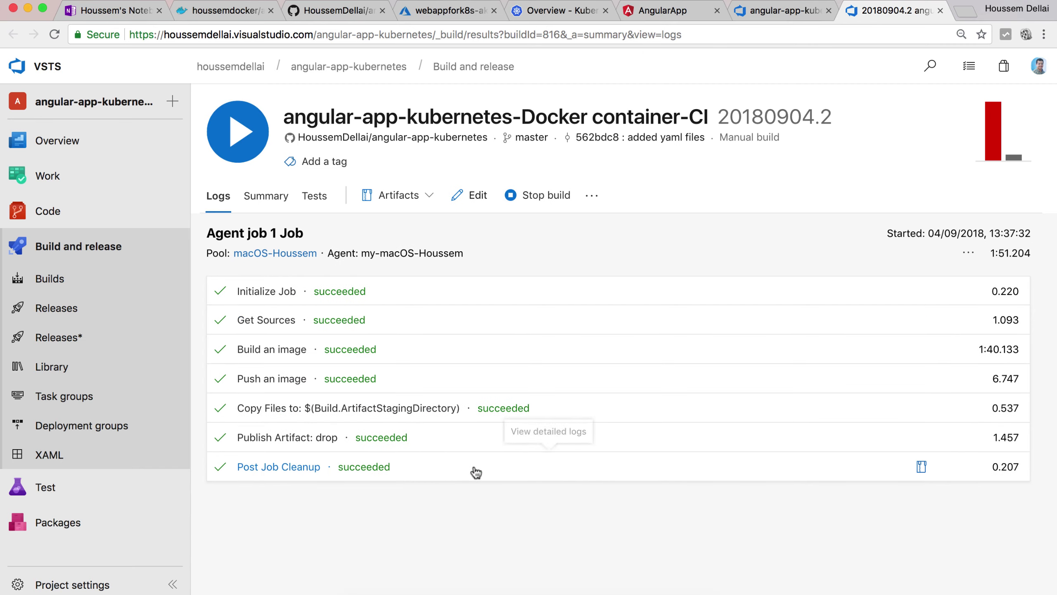
Refresh the angular-app repository's tags on Docker Hub and check for the newly pushed image tag.
click(227, 10)
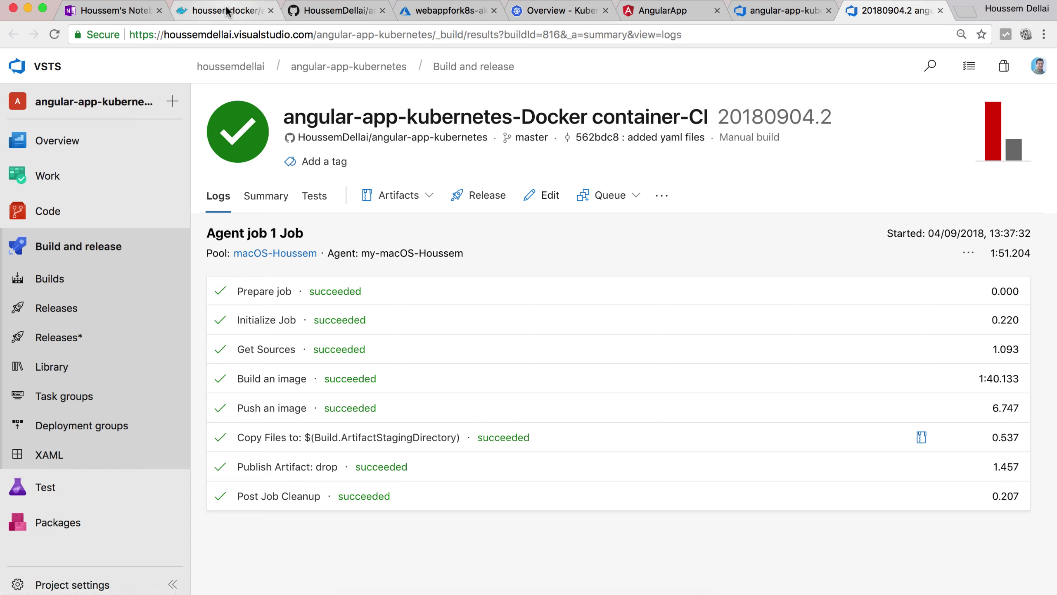
drag(74, 340, 42, 336)
click(54, 34)
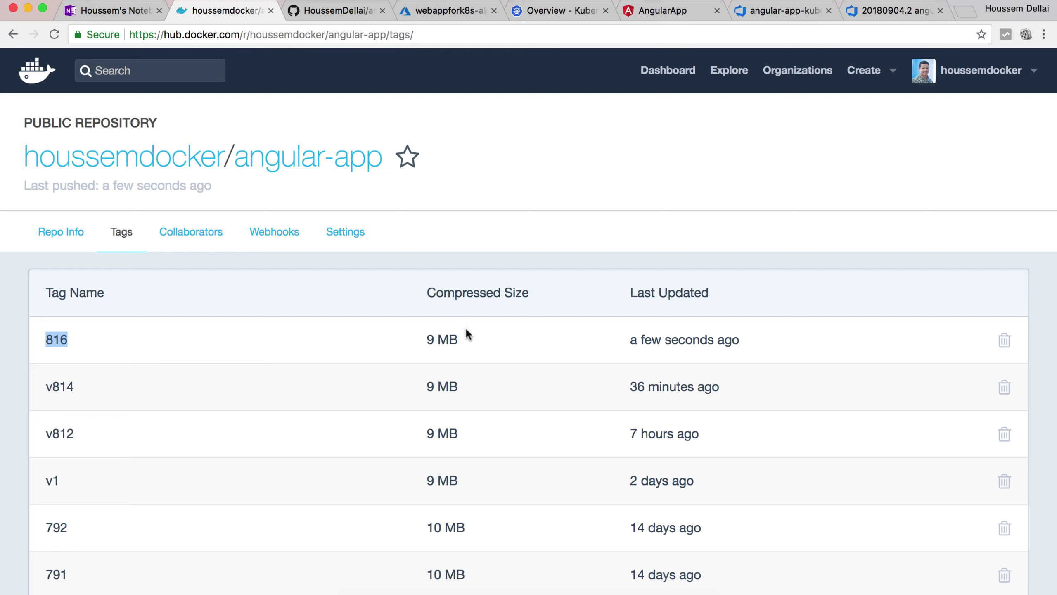
Close the finished build's tab and open the project's Releases* page in a new tab.
click(806, 11)
click(940, 11)
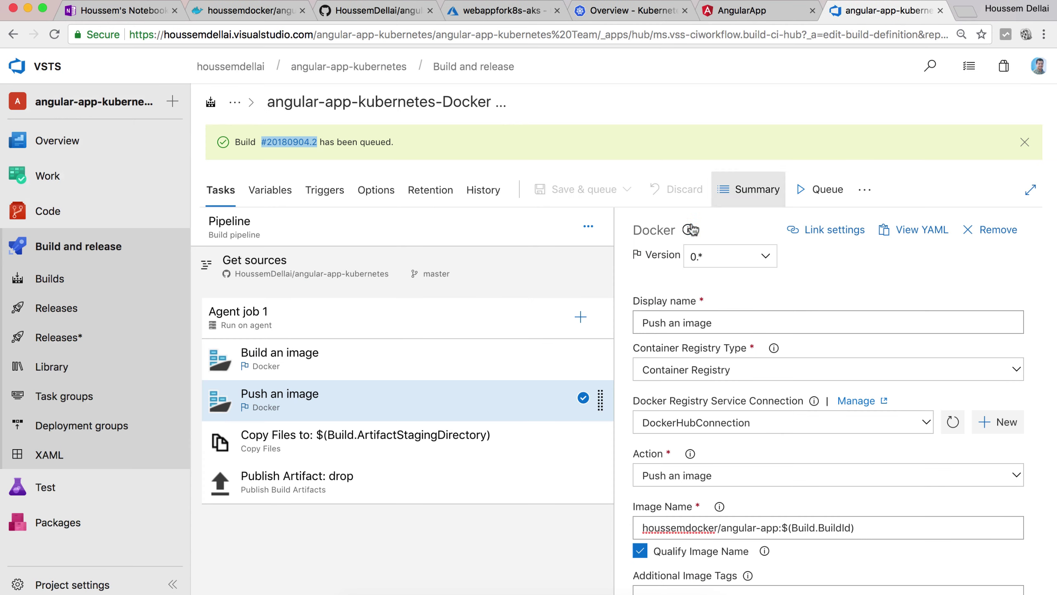
right_click(79, 339)
click(104, 348)
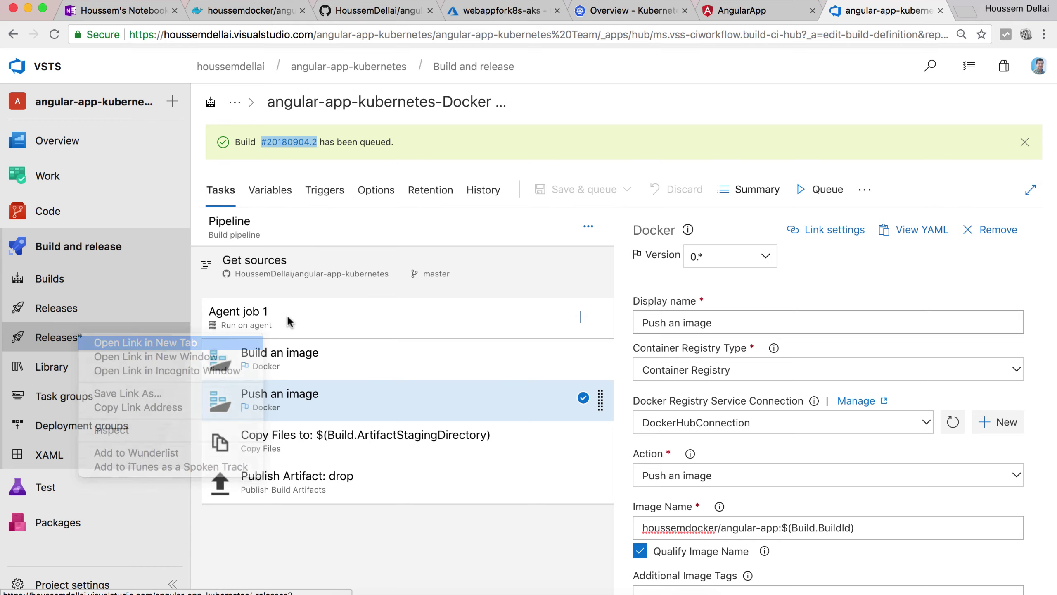
click(891, 12)
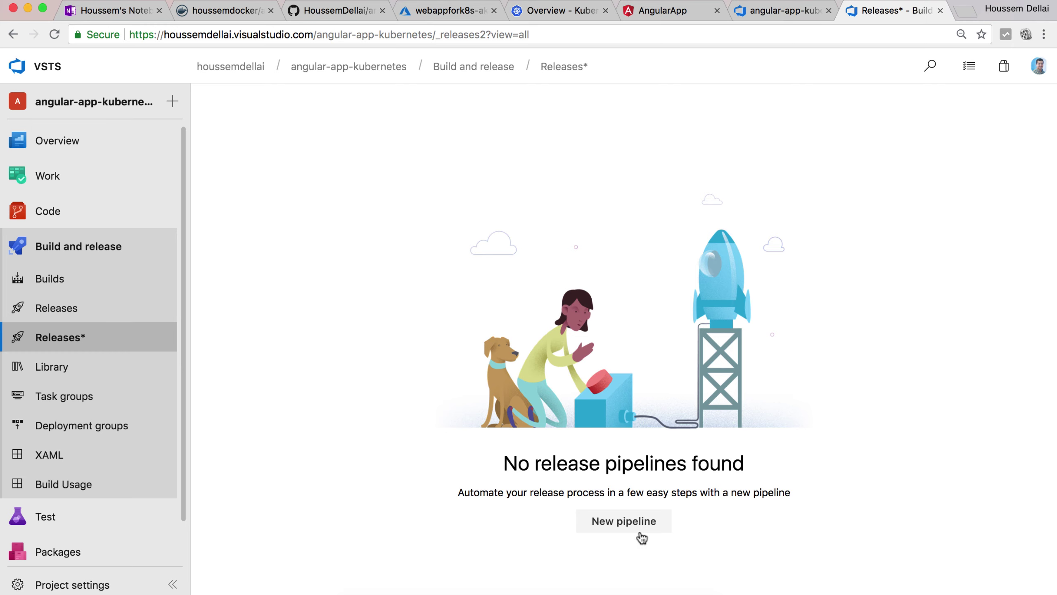
Create a release pipeline from the Deploy to a Kubernetes cluster template and name its stage Production.
click(634, 522)
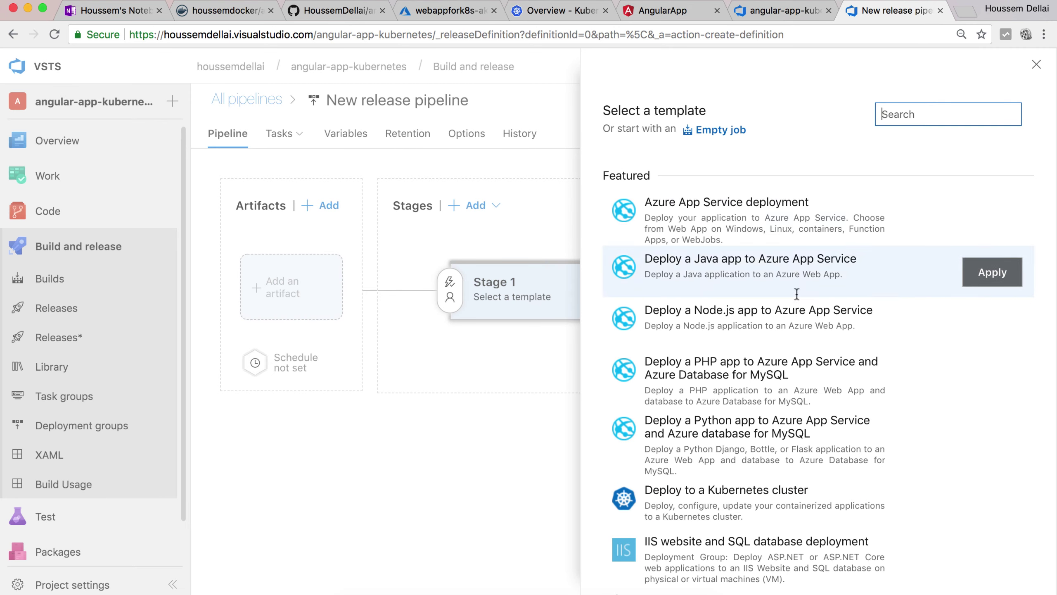
scroll(786, 312, down, 5)
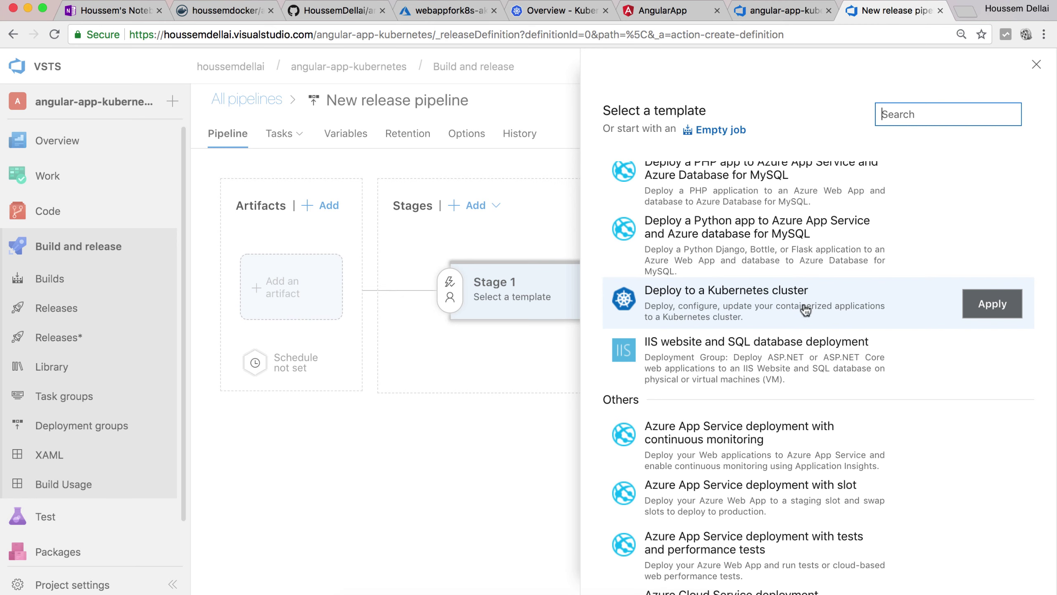
click(989, 313)
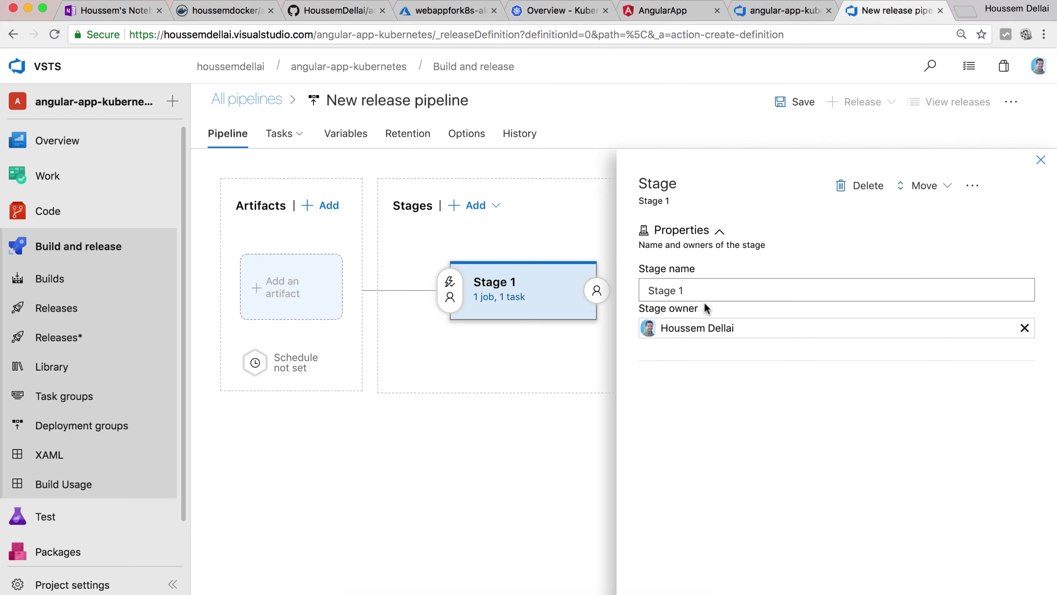
drag(703, 291, 613, 297)
text(Production)
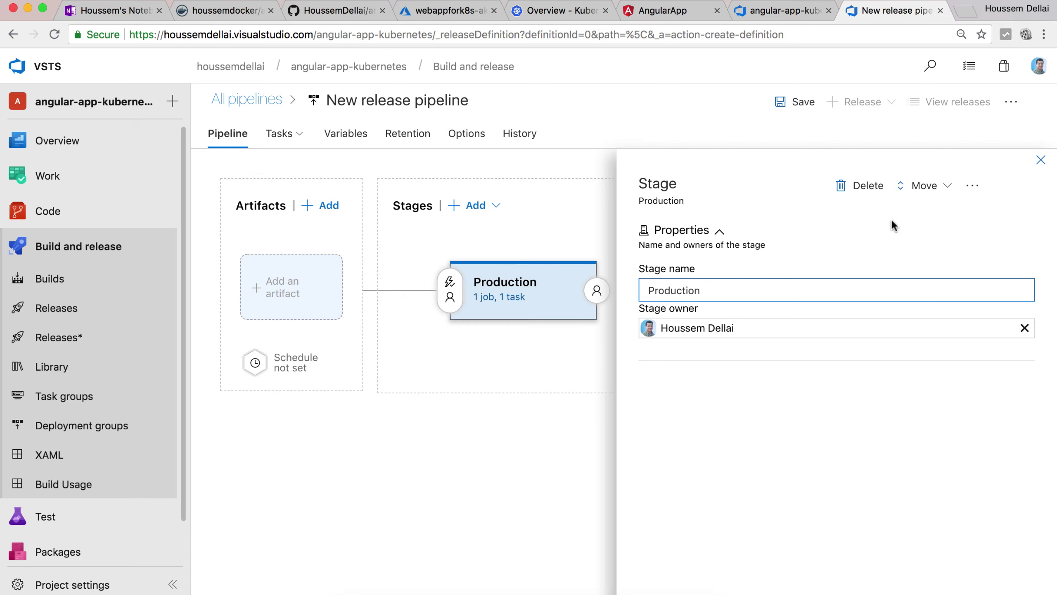
Add a Build artifact from the angular-app-kubernetes-Docker container-CI build pipeline to the release pipeline.
click(288, 301)
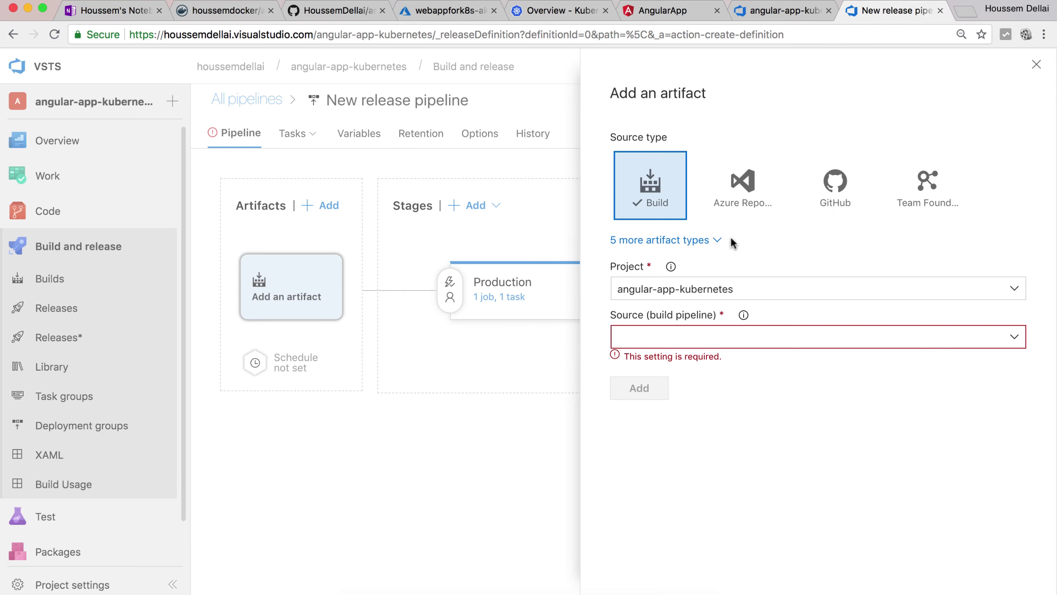
click(708, 240)
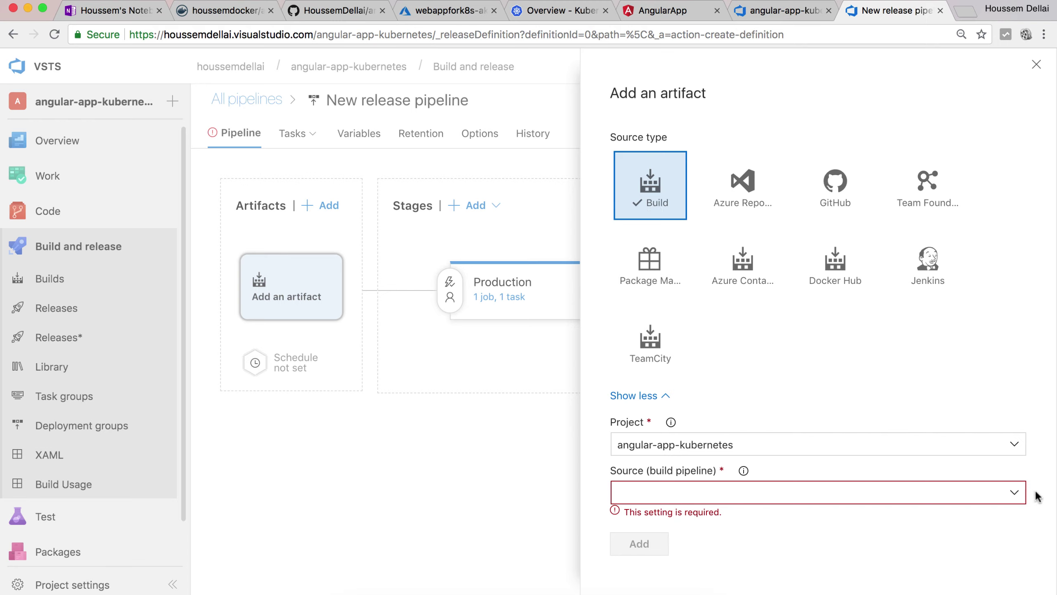
click(1016, 493)
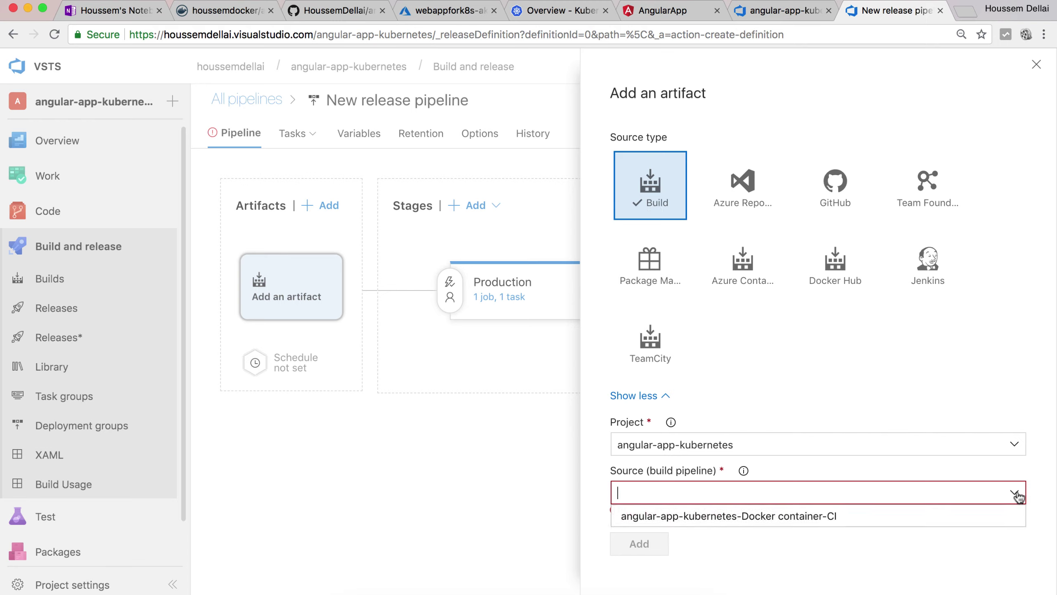
click(846, 523)
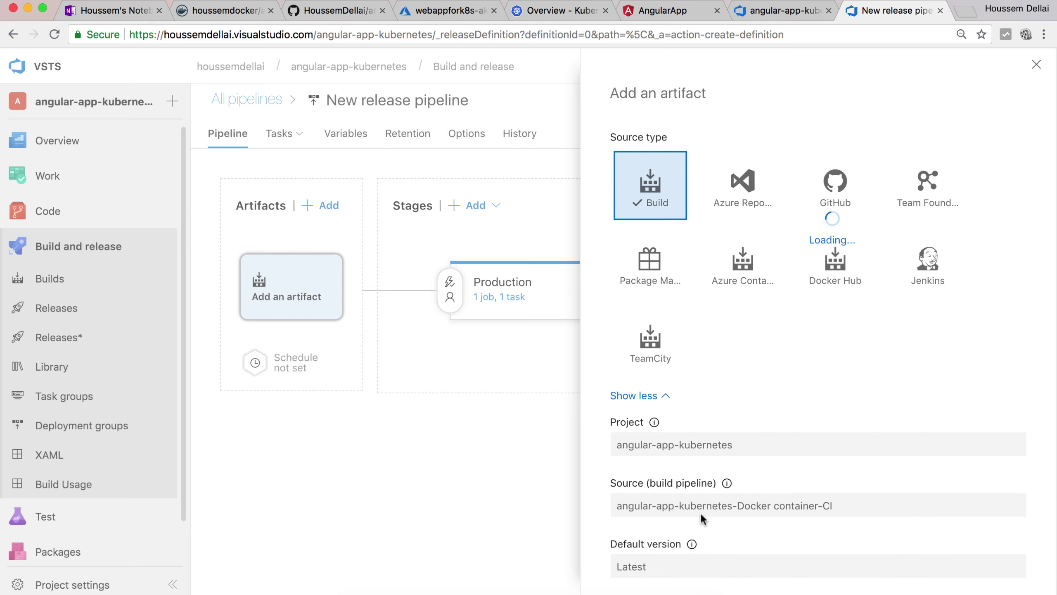
scroll(702, 516, down, 3)
click(657, 577)
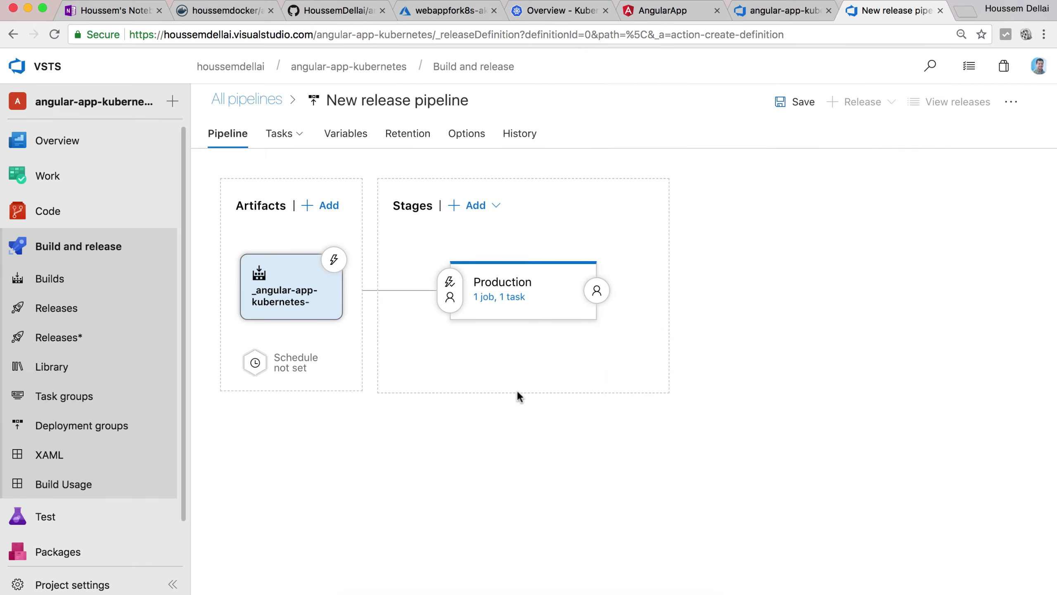
Open the kubectl apply task in the Production stage.
mouse_move(485, 297)
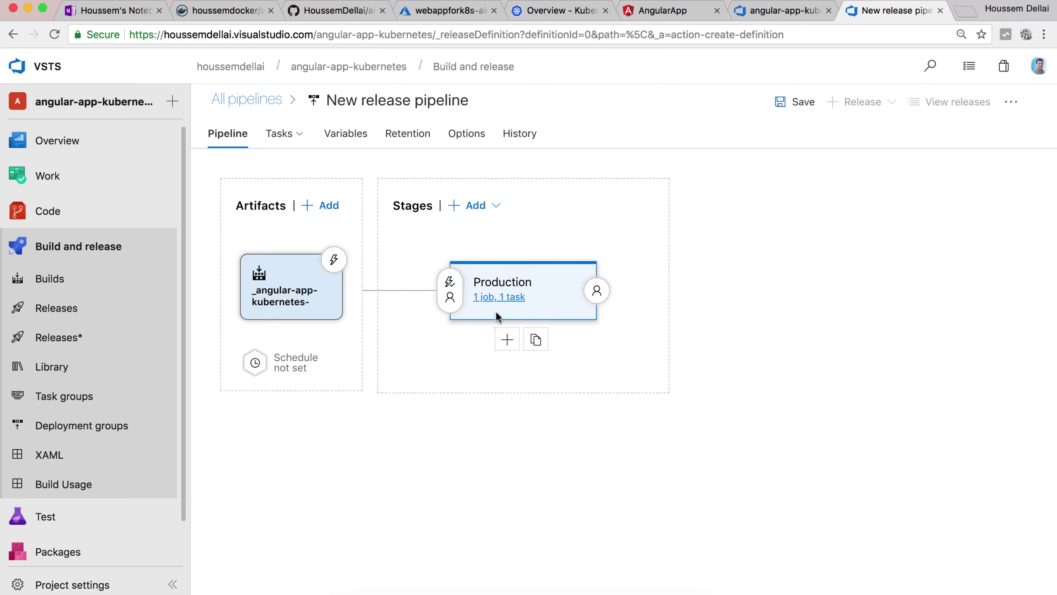
click(487, 297)
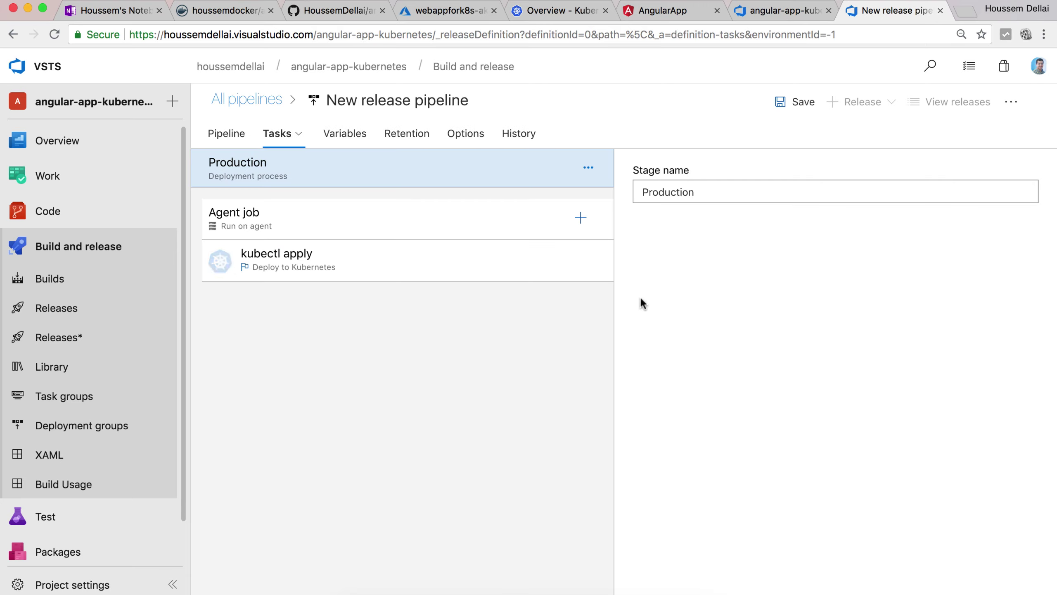
click(384, 267)
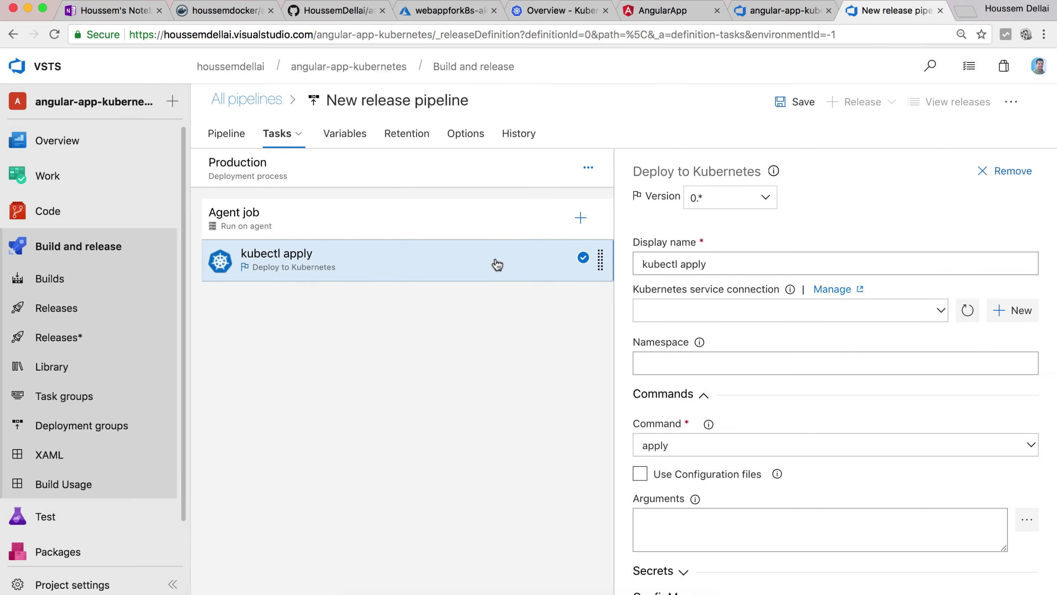
Look through the kubectl apply task's settings, its available versions and the existing Kubernetes service connections.
scroll(728, 336, down, 2)
click(729, 337)
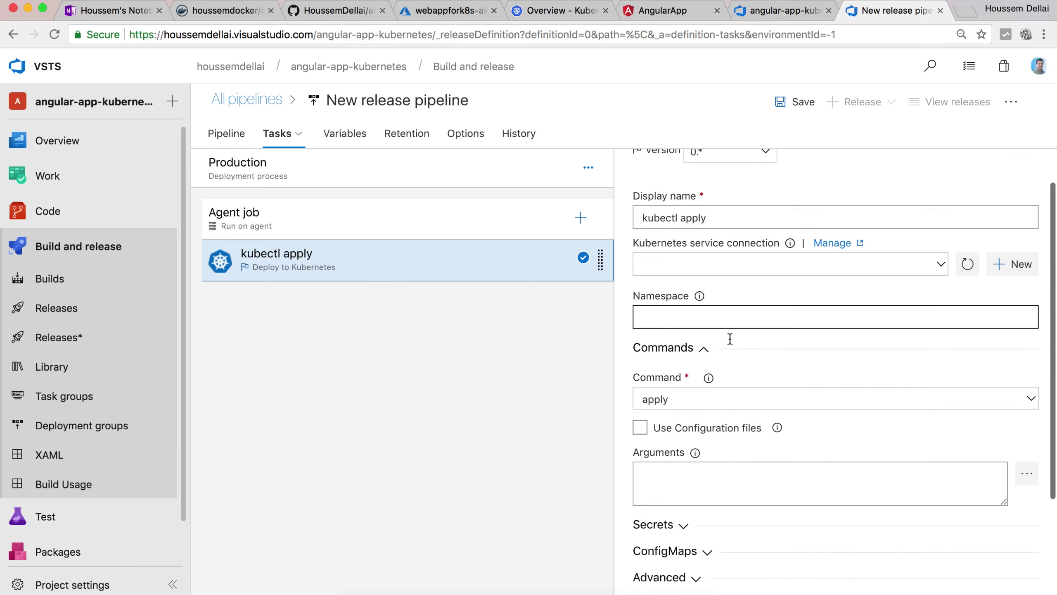
click(732, 217)
scroll(732, 218, up, 2)
click(854, 333)
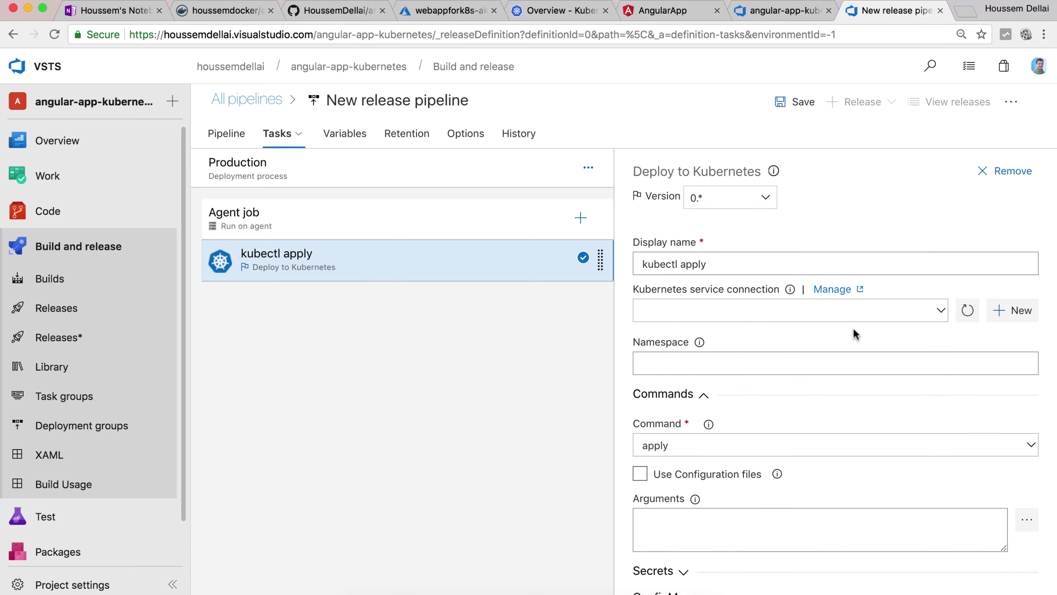
click(724, 202)
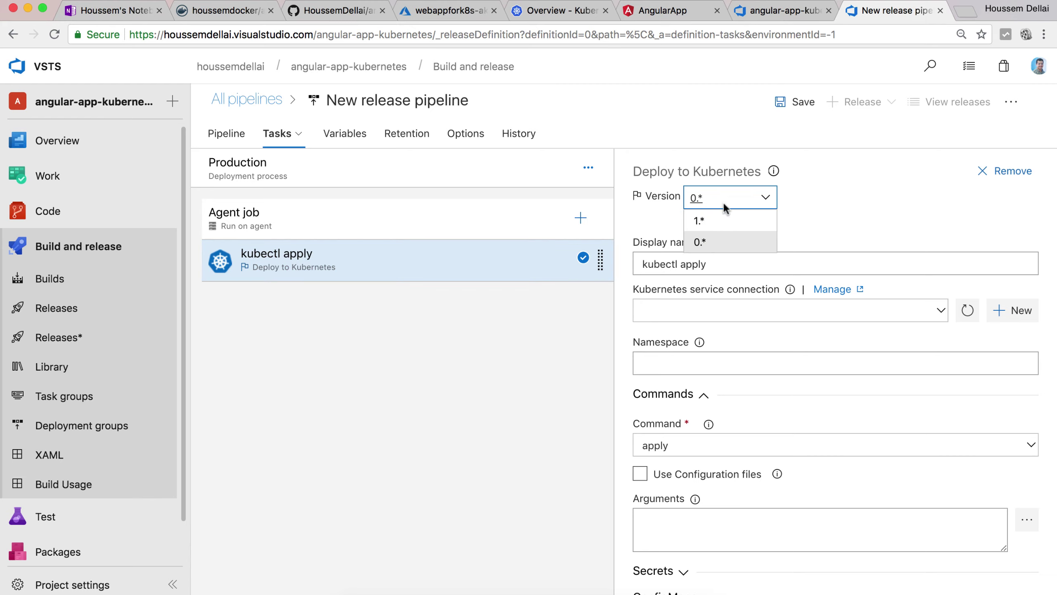
click(844, 249)
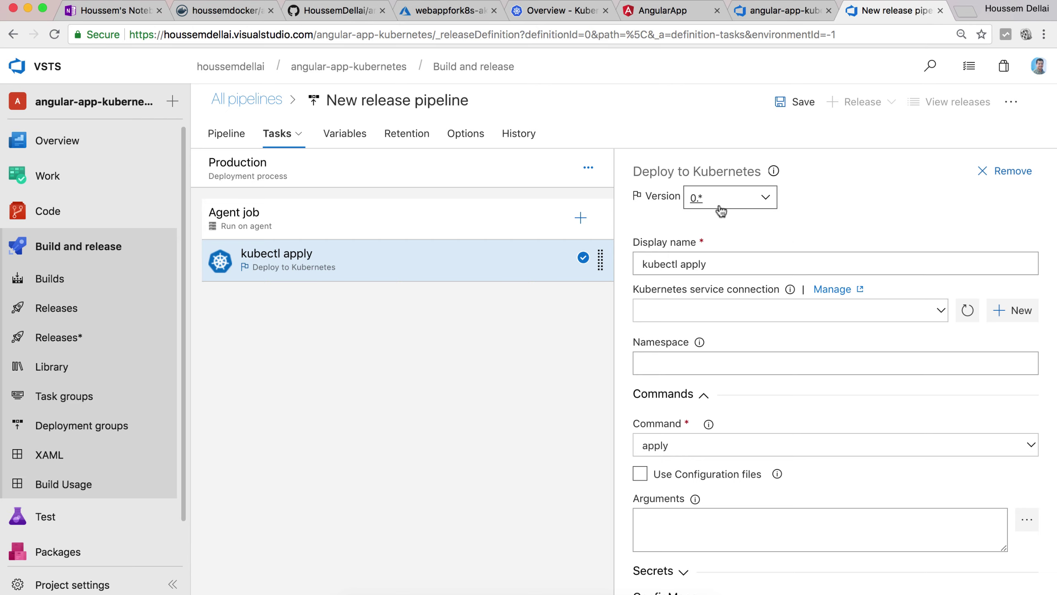
scroll(824, 381, down, 2)
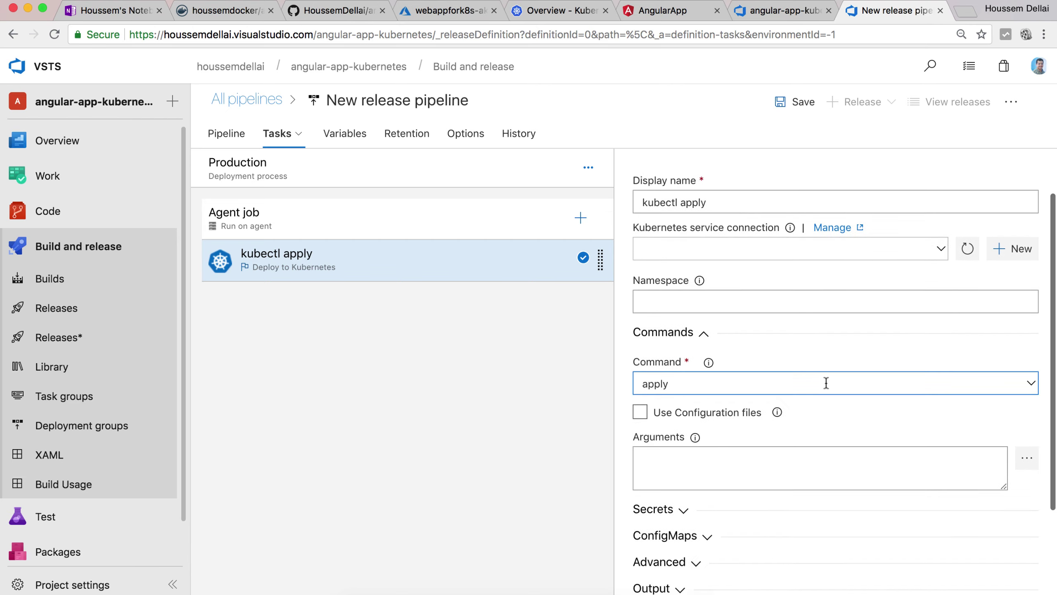
scroll(932, 291, up, 2)
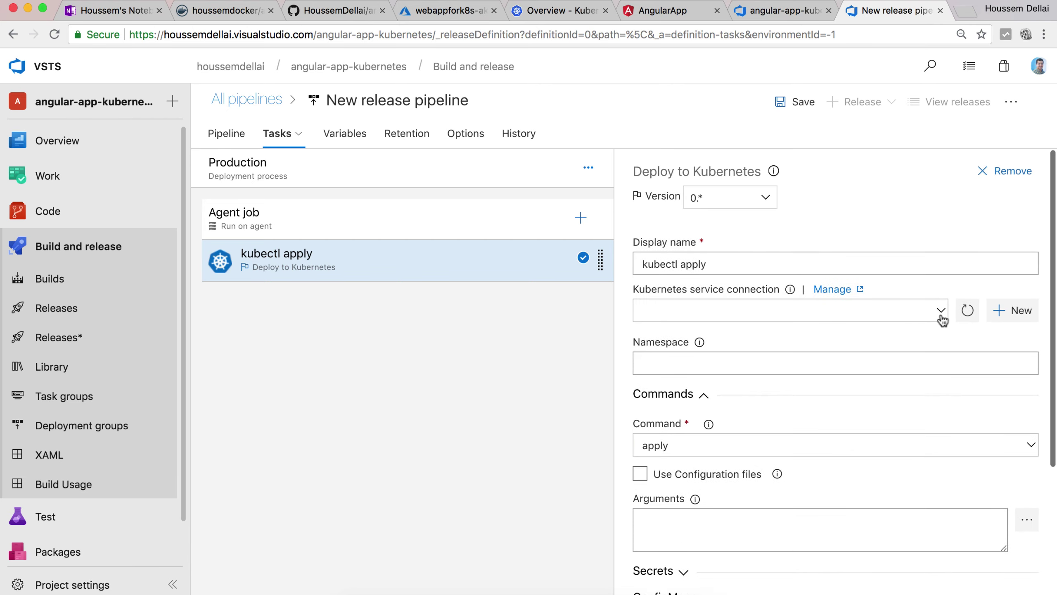
click(940, 312)
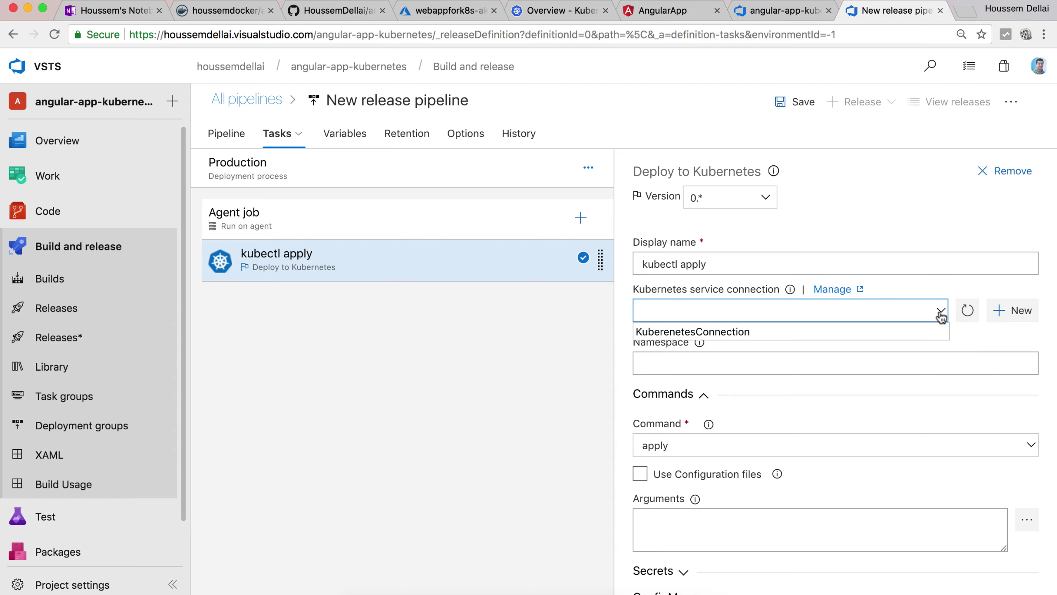
click(940, 312)
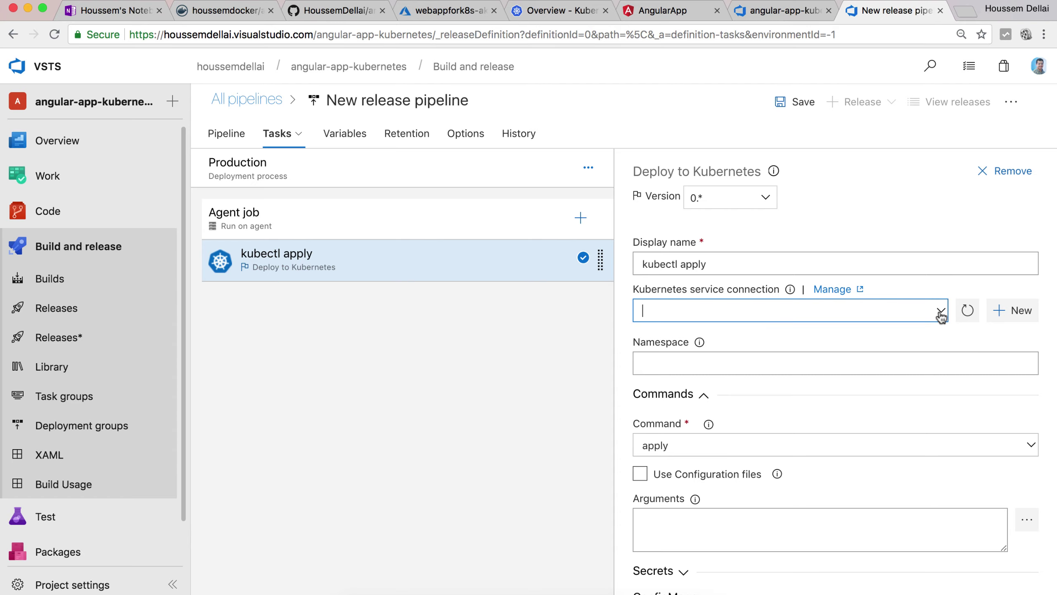
Start a new Kubernetes service connection with Kubeconfig authentication and name it KubernetesConnection.
click(1012, 315)
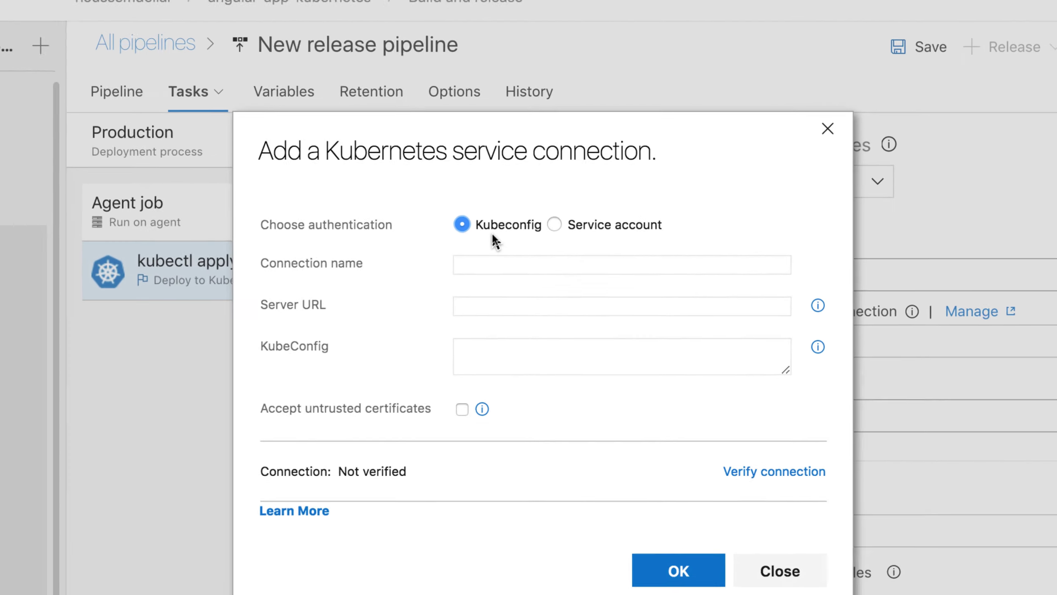
click(495, 266)
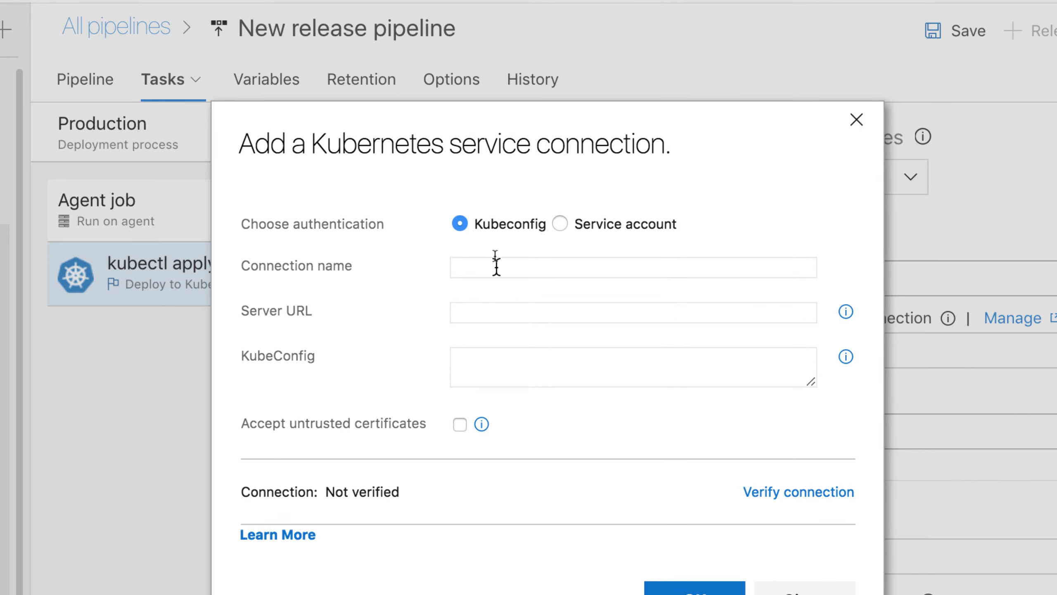
text(D)
key(BackSpace)
text(KubernetesConnection)
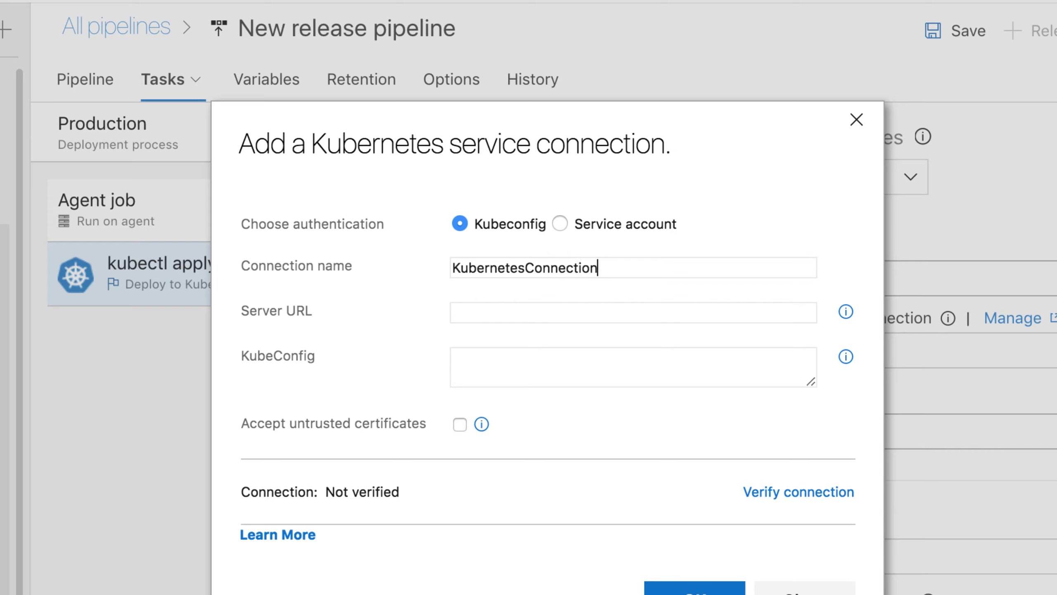
click(536, 308)
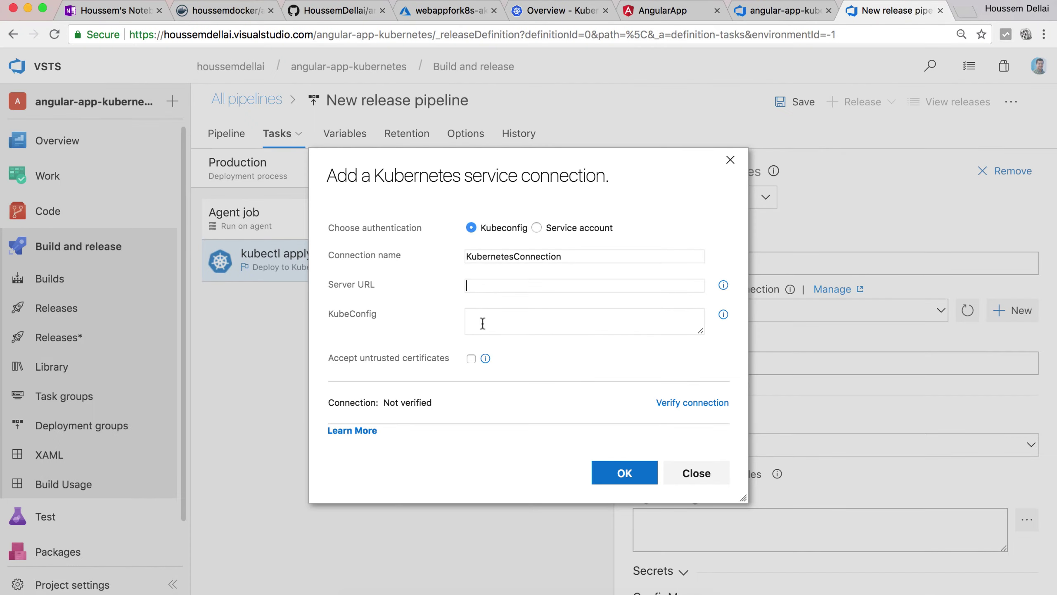
Switch to Terminal and run kubectl config view --raw to print the cluster configuration.
key(ctrl+Left)
key(ctrl+Left)
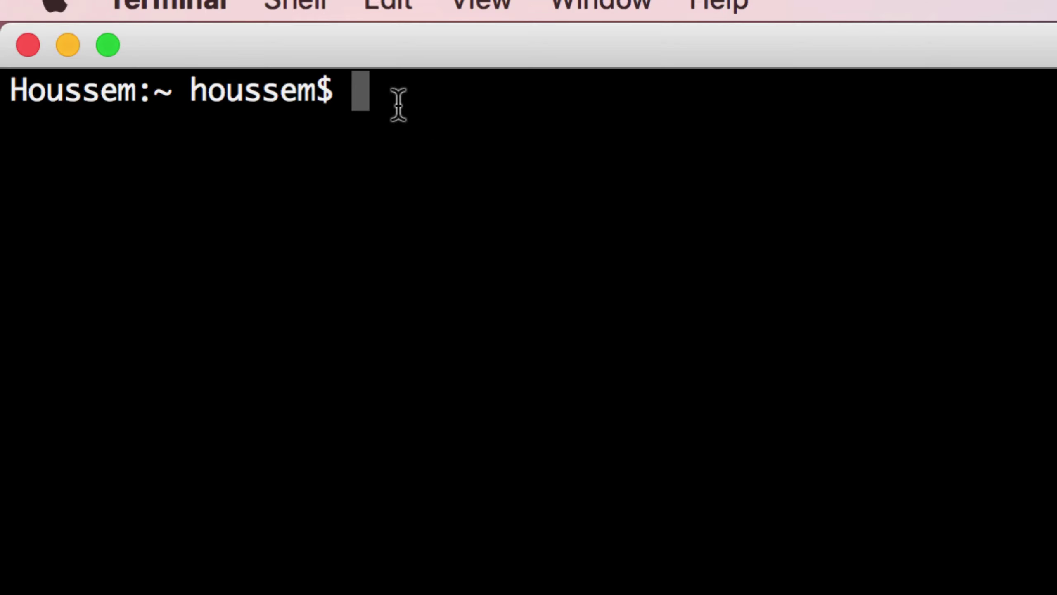
key(Up)
key(Up)
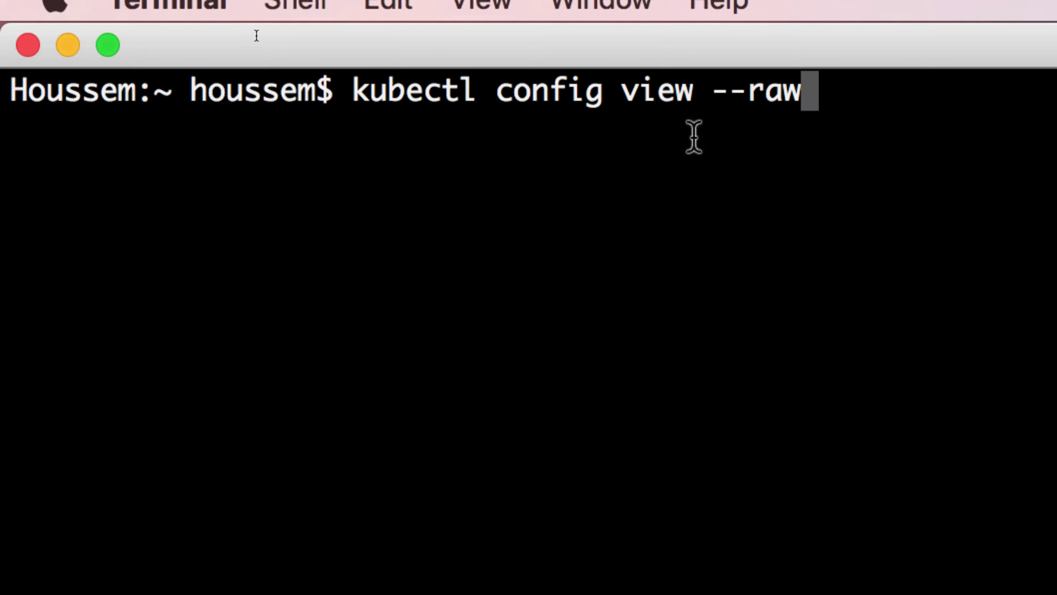
key(Return)
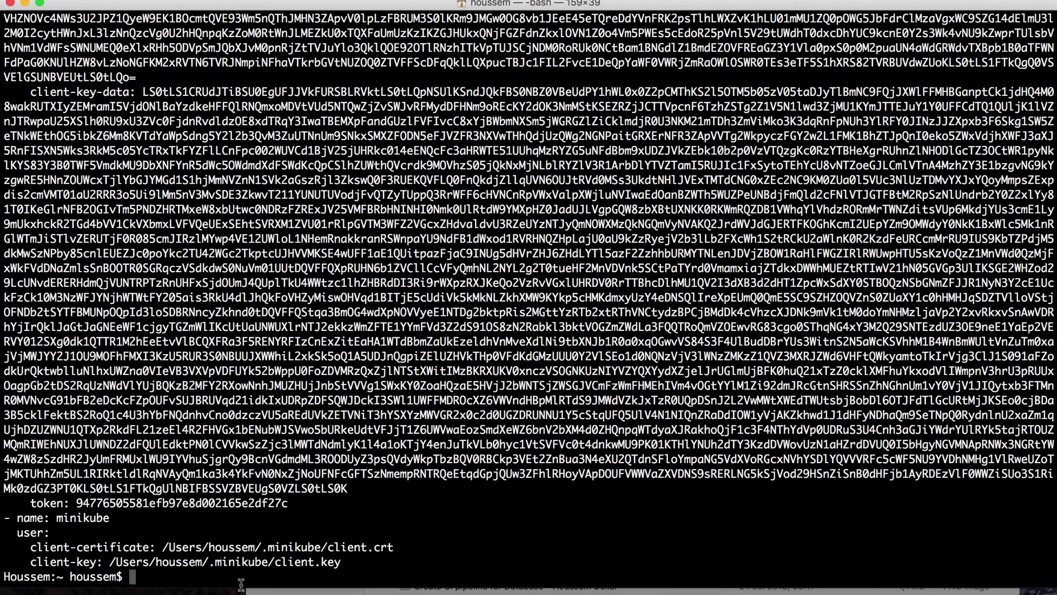
Copy the complete configuration output from apiVersion to the last client-key line and paste it into the service connection's KubeConfig field in the browser.
scroll(179, 277, up, 3)
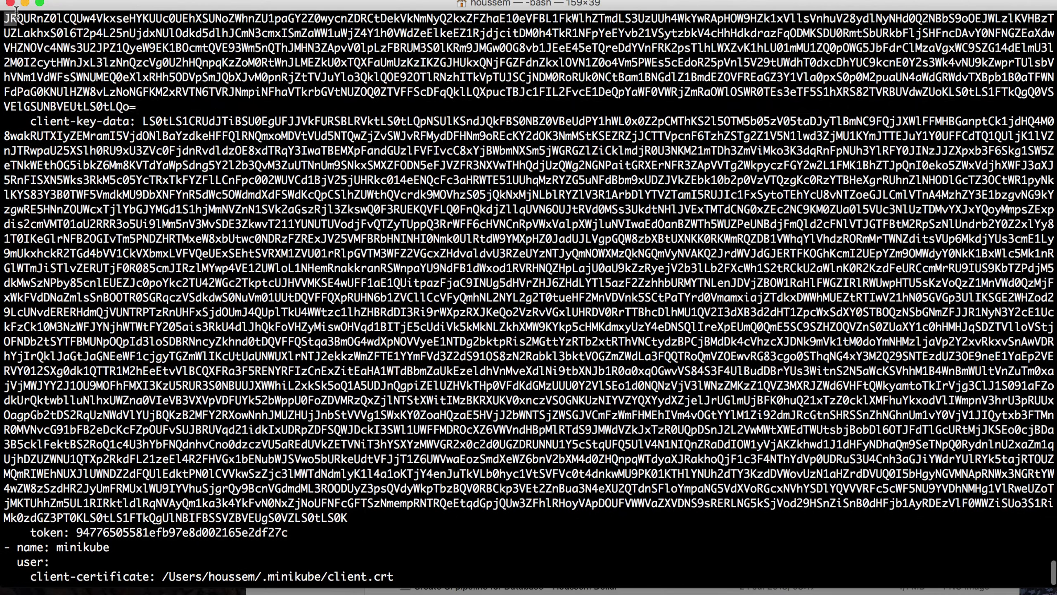
scroll(204, 329, down, 3)
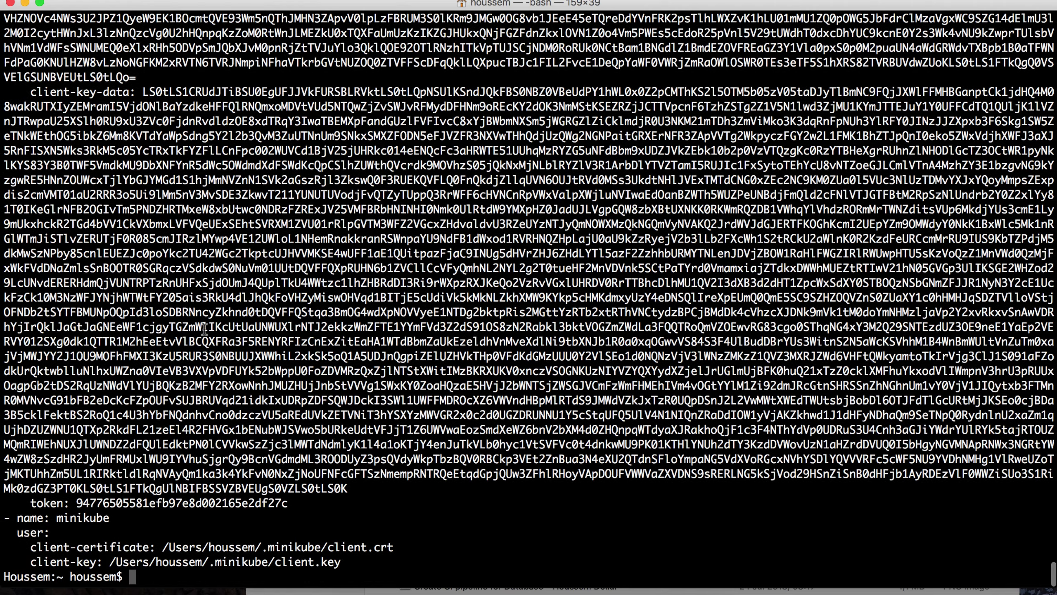
shift+click(344, 563)
drag(346, 562, 4, 196)
right_click(101, 214)
click(146, 309)
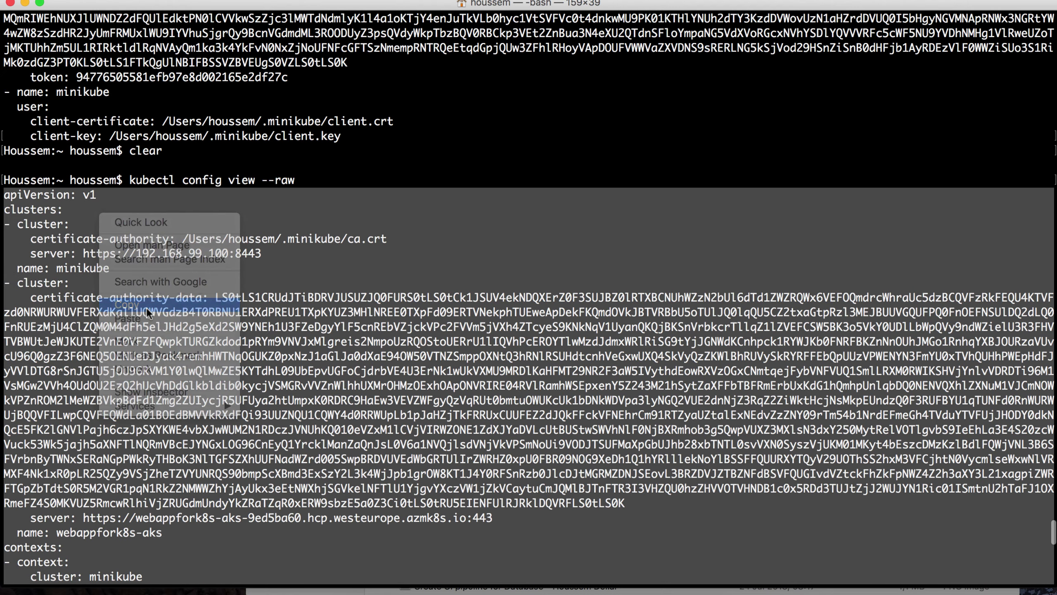
key(ctrl+Right)
key(ctrl+Right)
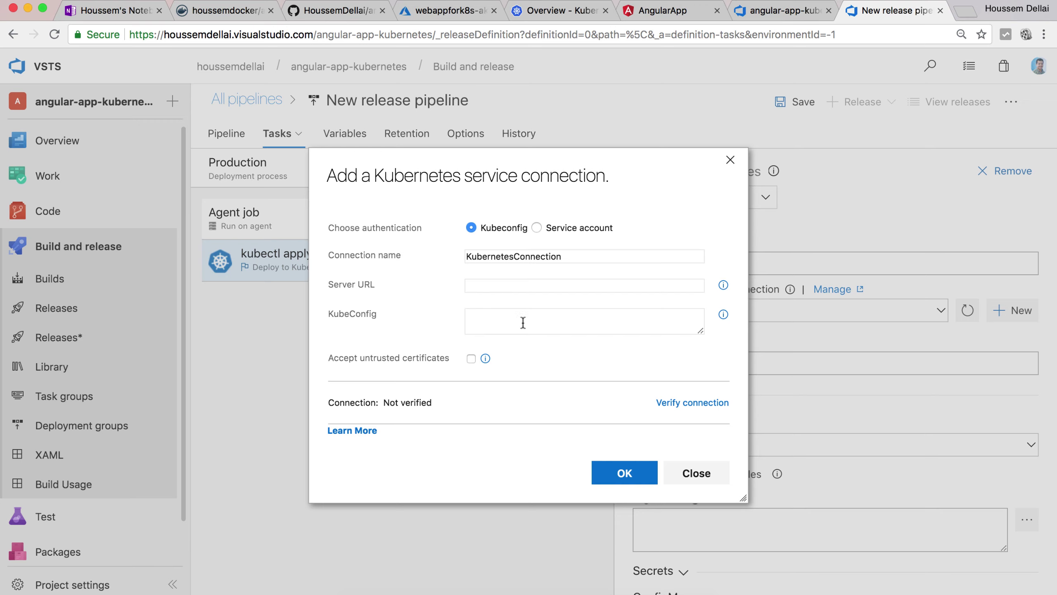
click(523, 323)
key(super+v)
click(519, 283)
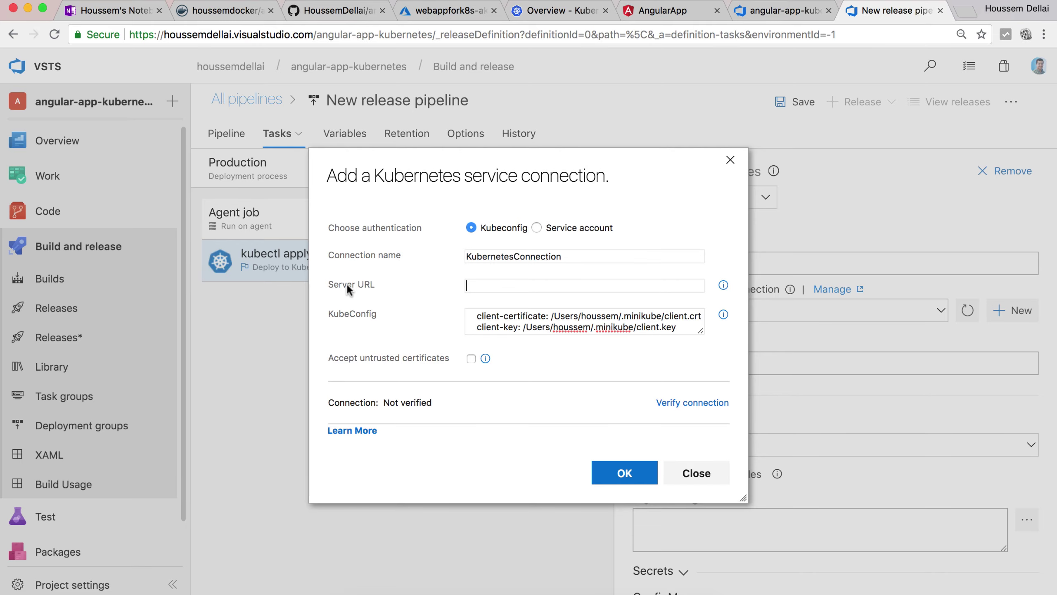
key(ctrl+Left)
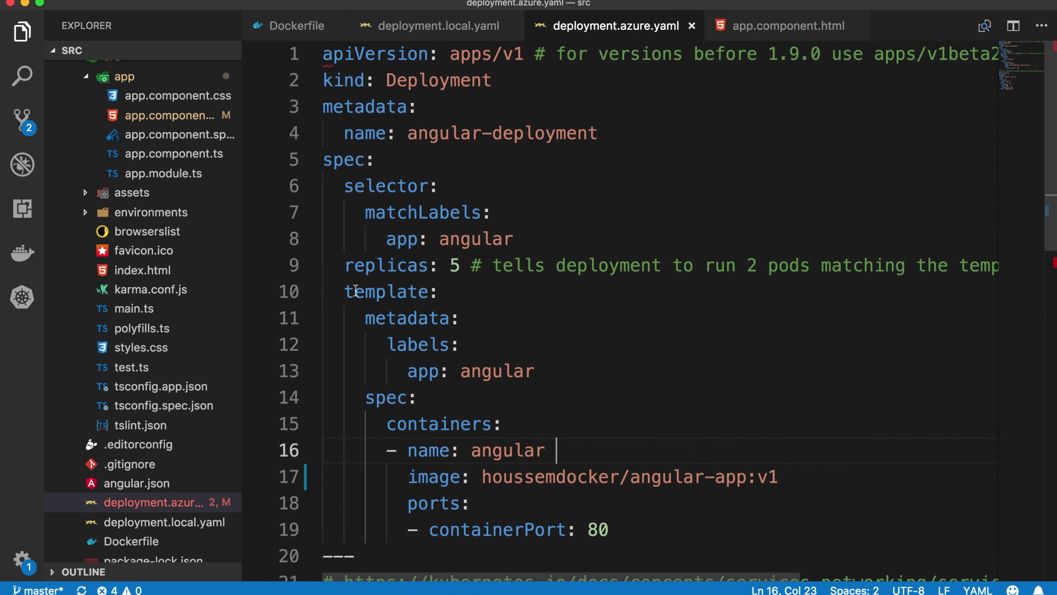
key(ctrl+Left)
scroll(160, 287, down, 4)
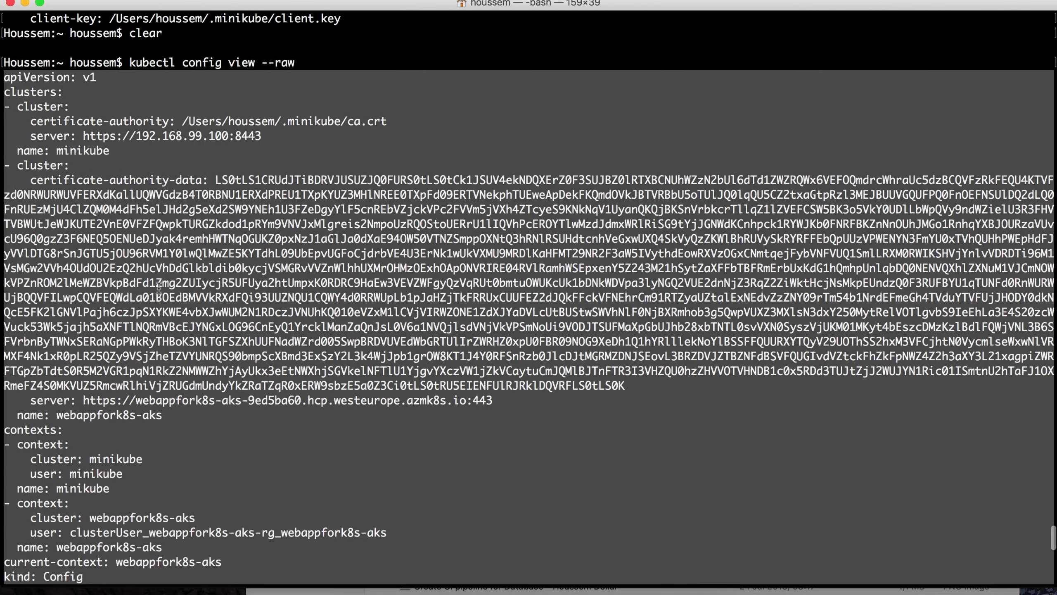
scroll(155, 291, down, 2)
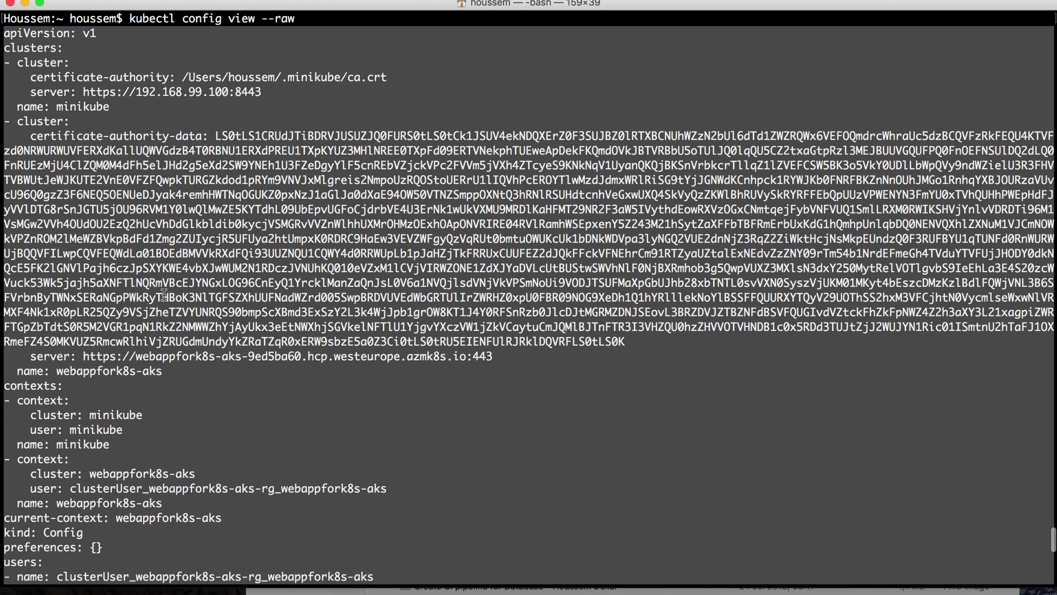
click(302, 354)
drag(495, 357, 83, 358)
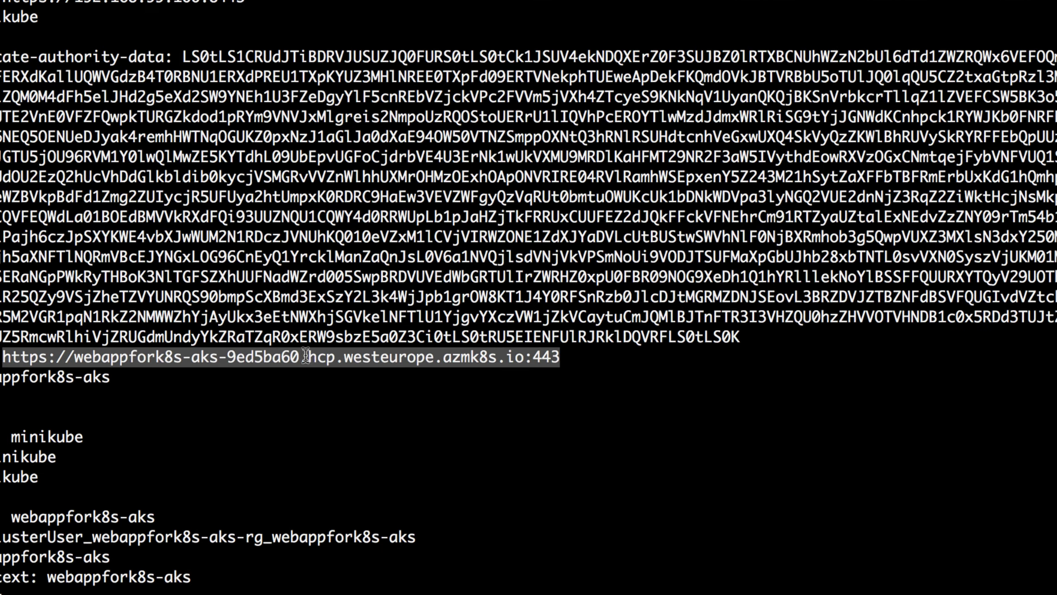
right_click(306, 356)
click(357, 462)
key(ctrl+Right)
key(ctrl+Right)
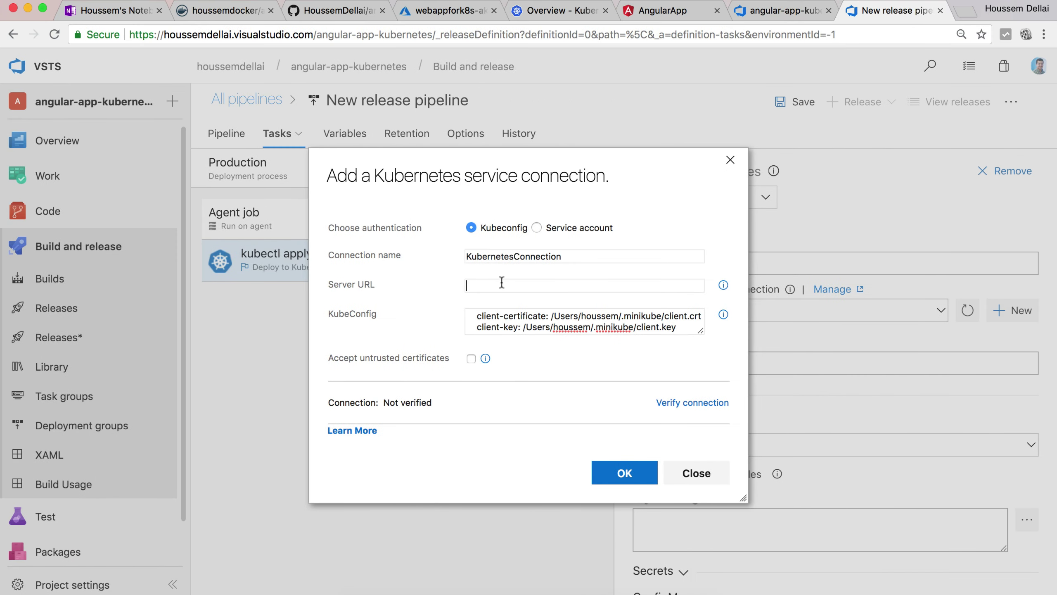
key(super+v)
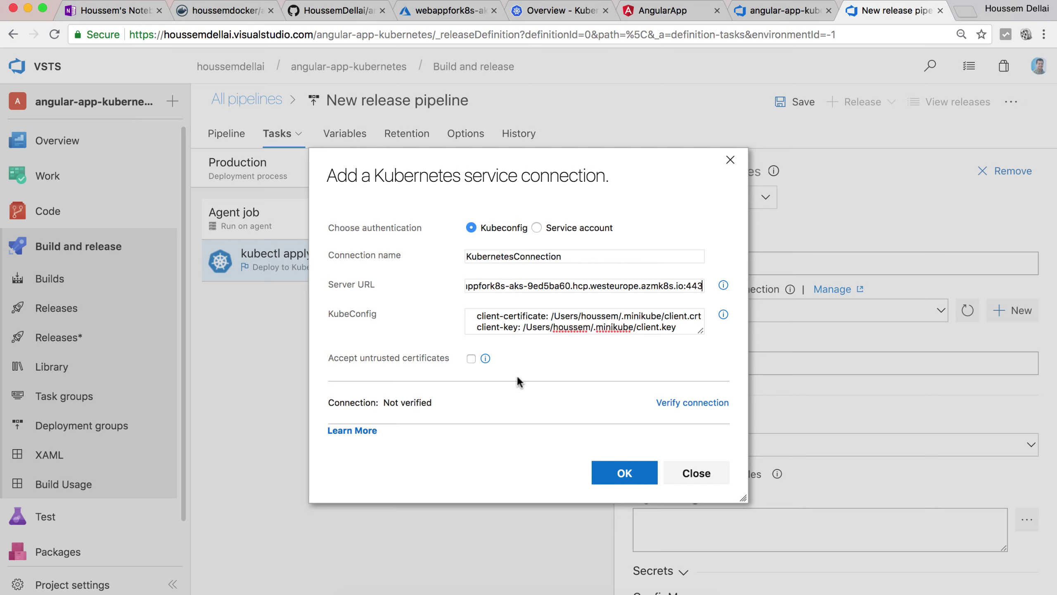
click(471, 358)
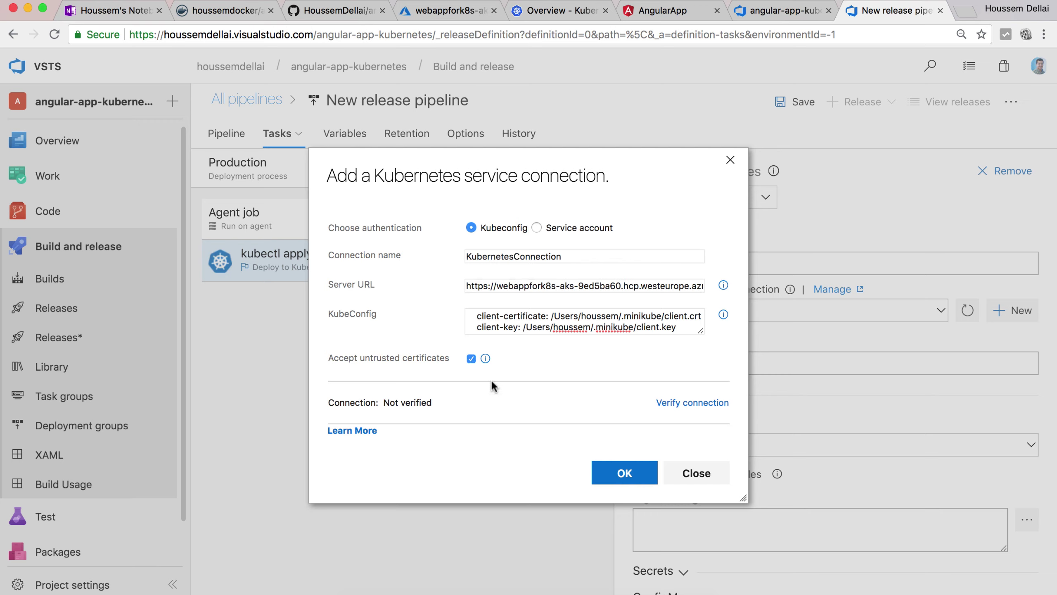
Verify the Kubernetes service connection and save it as the connection used by the kubectl apply task.
click(695, 402)
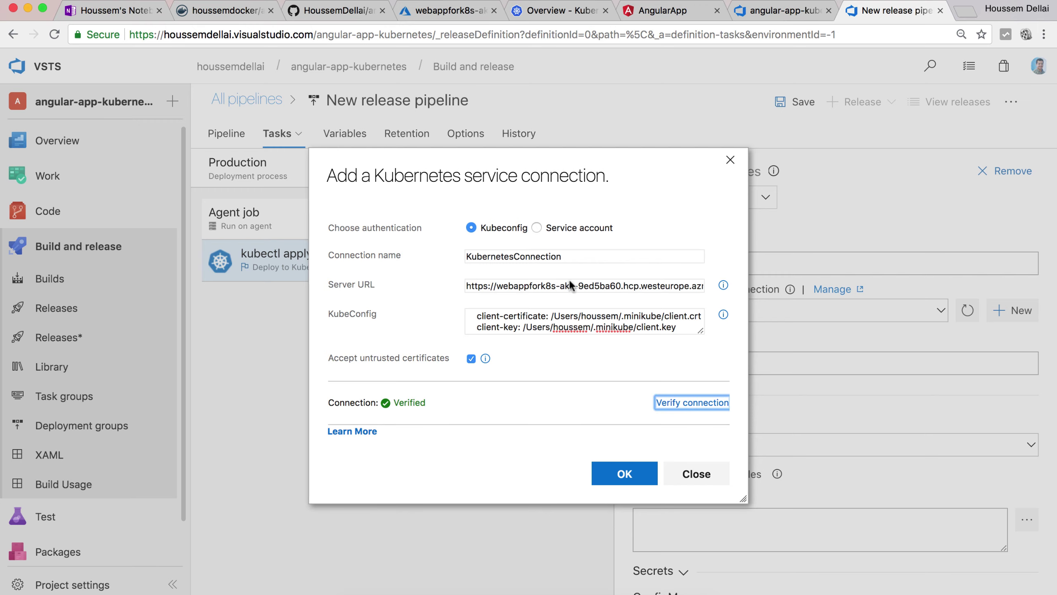
click(631, 479)
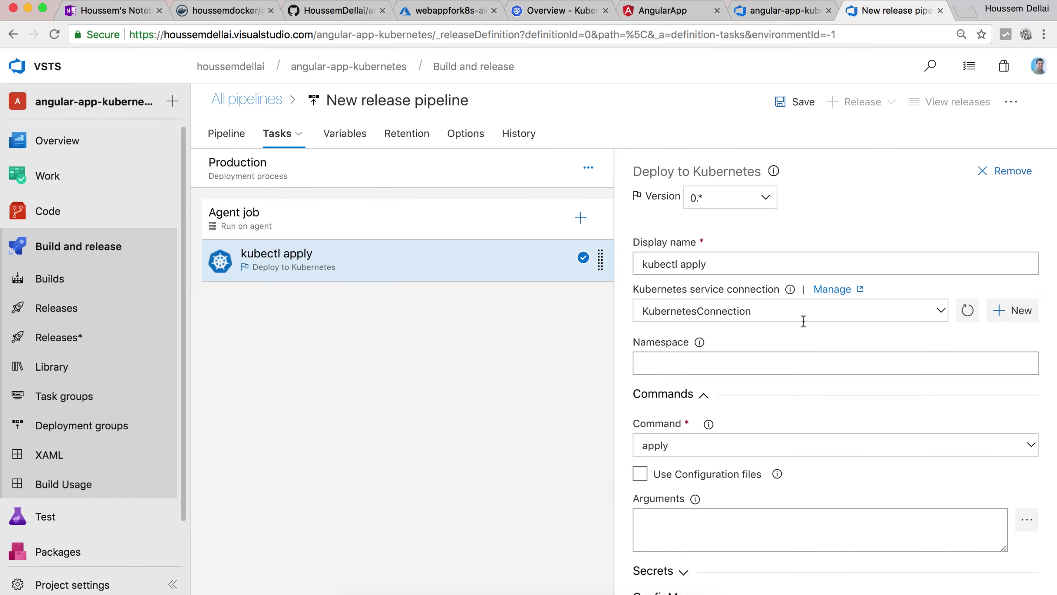
scroll(781, 317, down, 5)
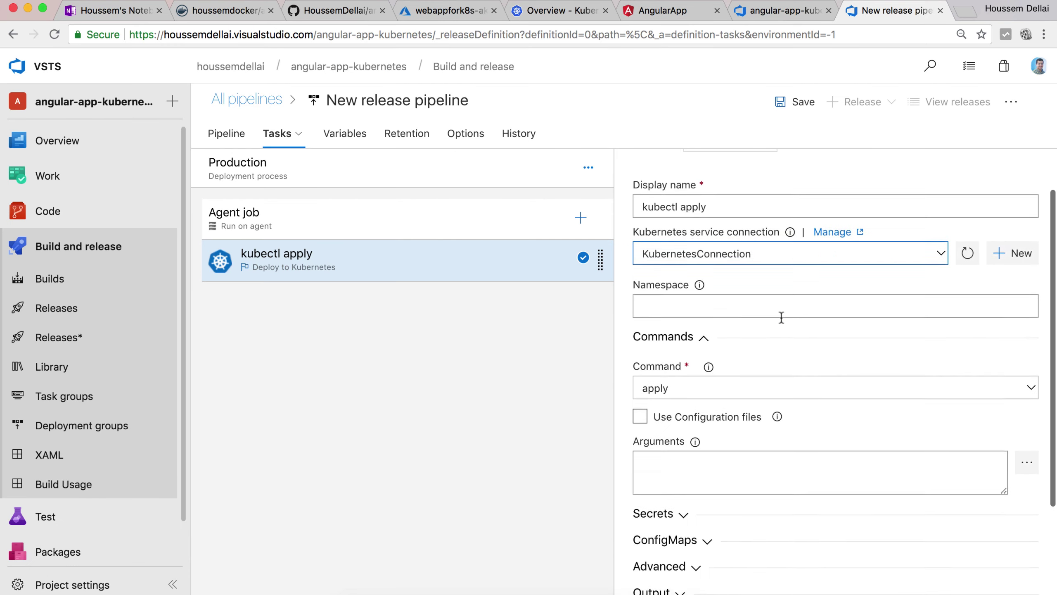
scroll(723, 258, up, 3)
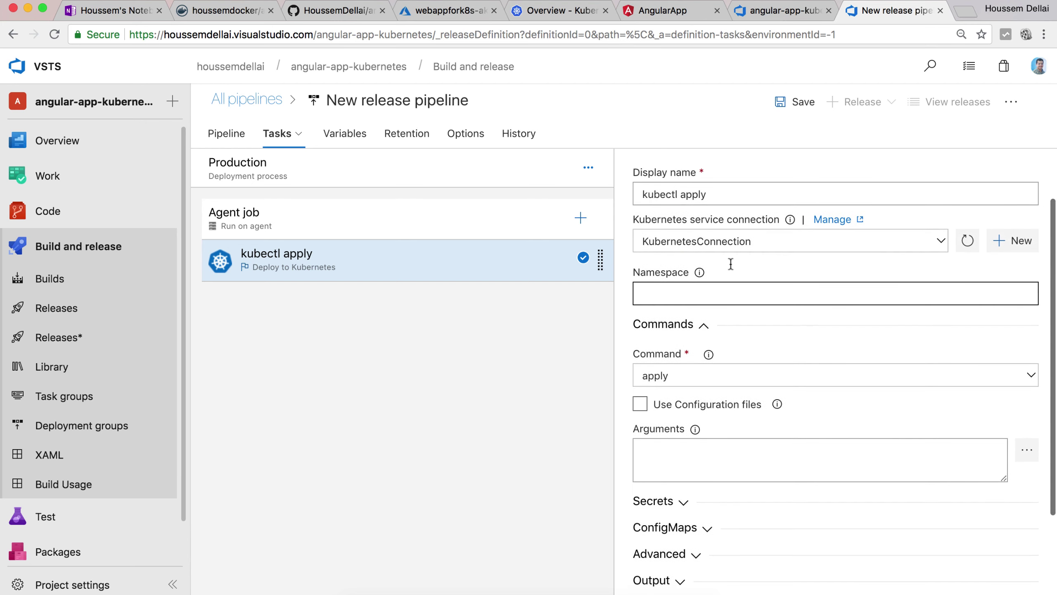
click(703, 309)
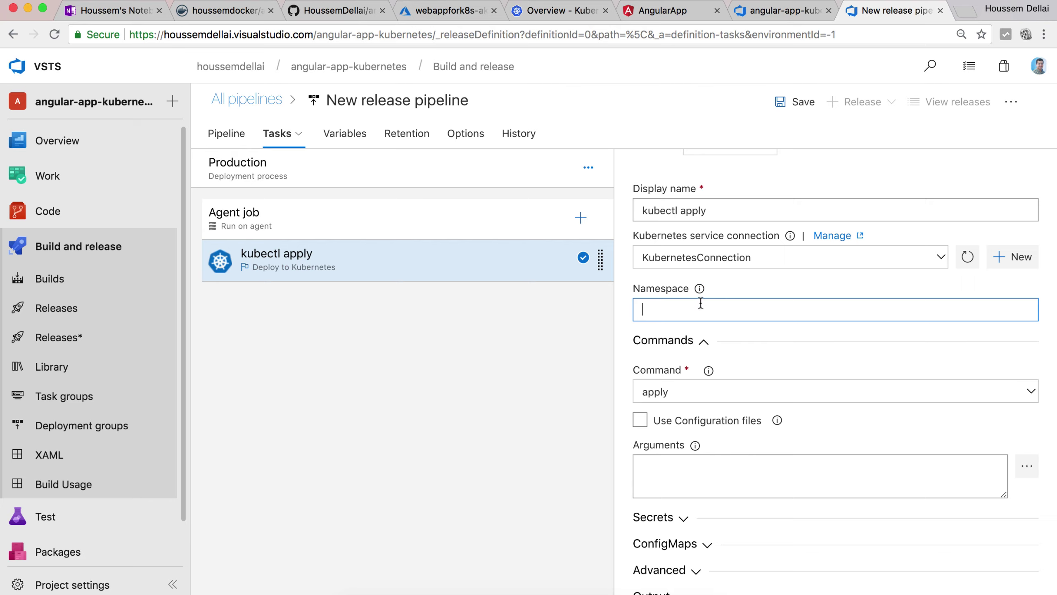
scroll(735, 344, down, 3)
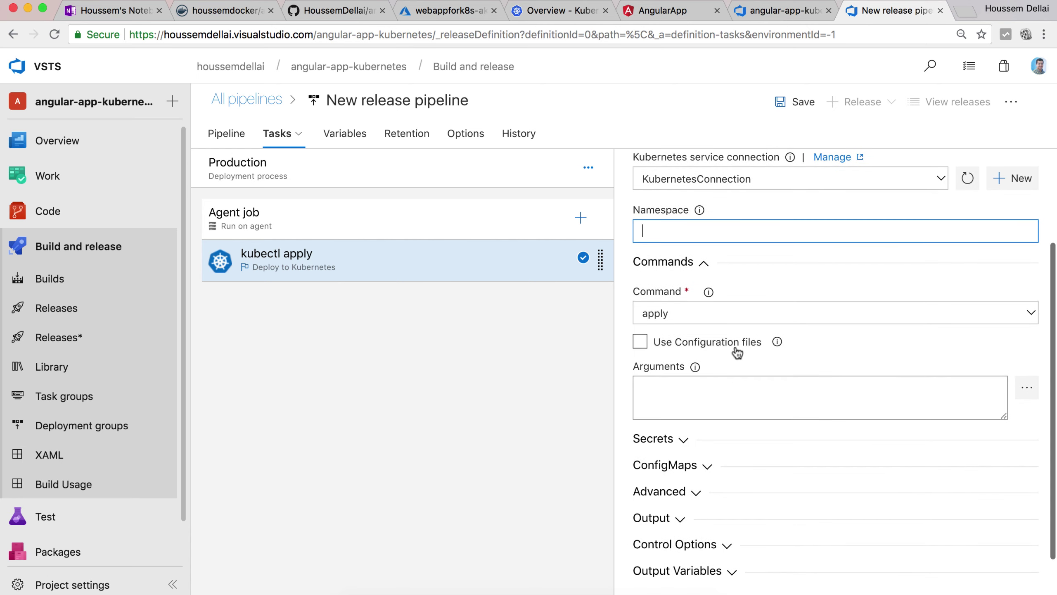
click(1030, 313)
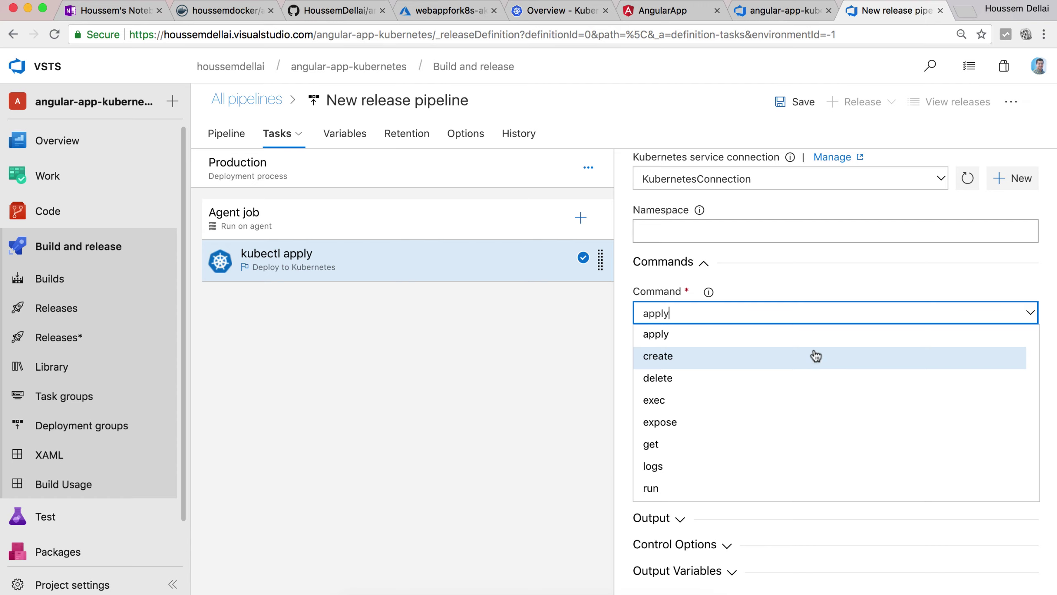
click(810, 282)
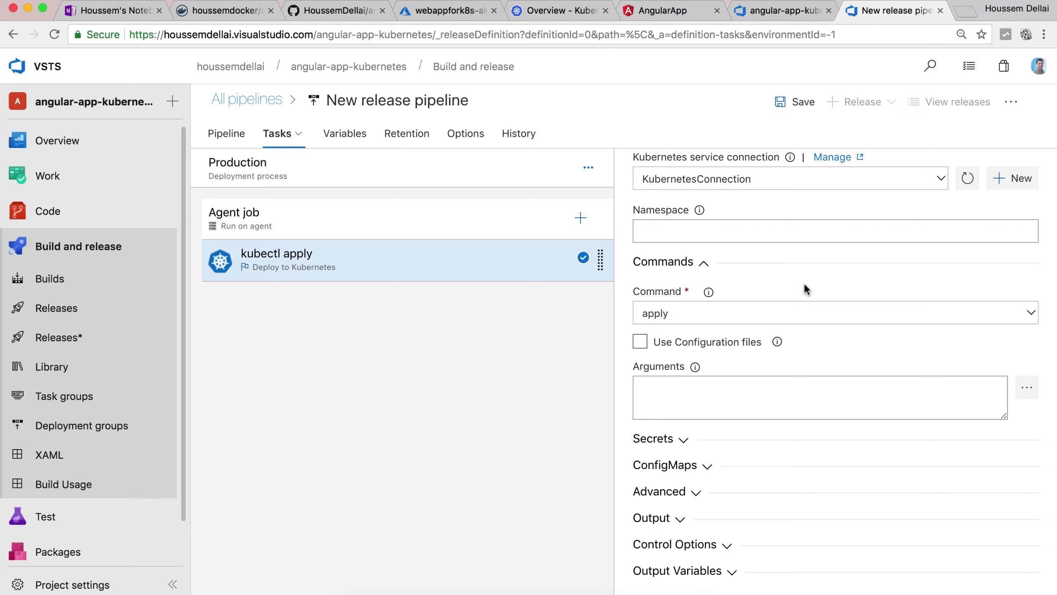
Enable configuration files for the kubectl apply task and choose deployment.azure.yaml from the linked build artifact's drop folder.
click(716, 351)
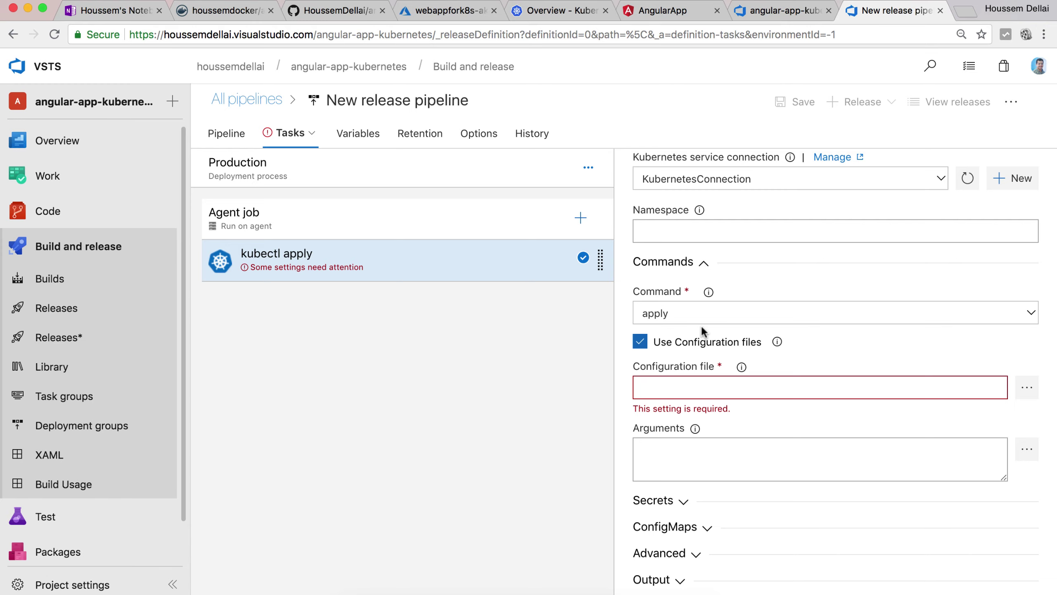
click(704, 386)
click(1023, 388)
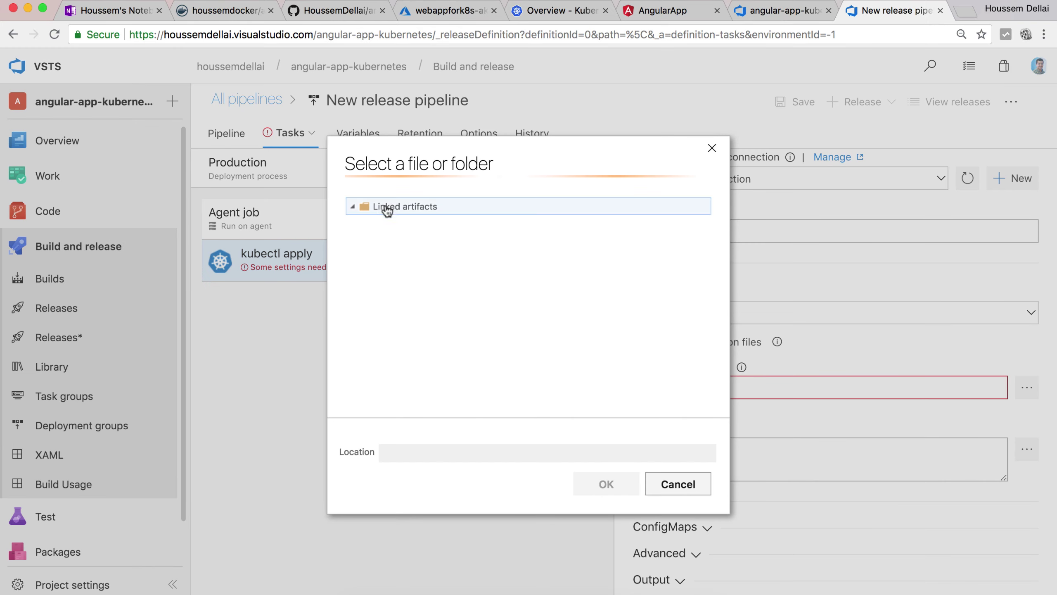
double_click(378, 228)
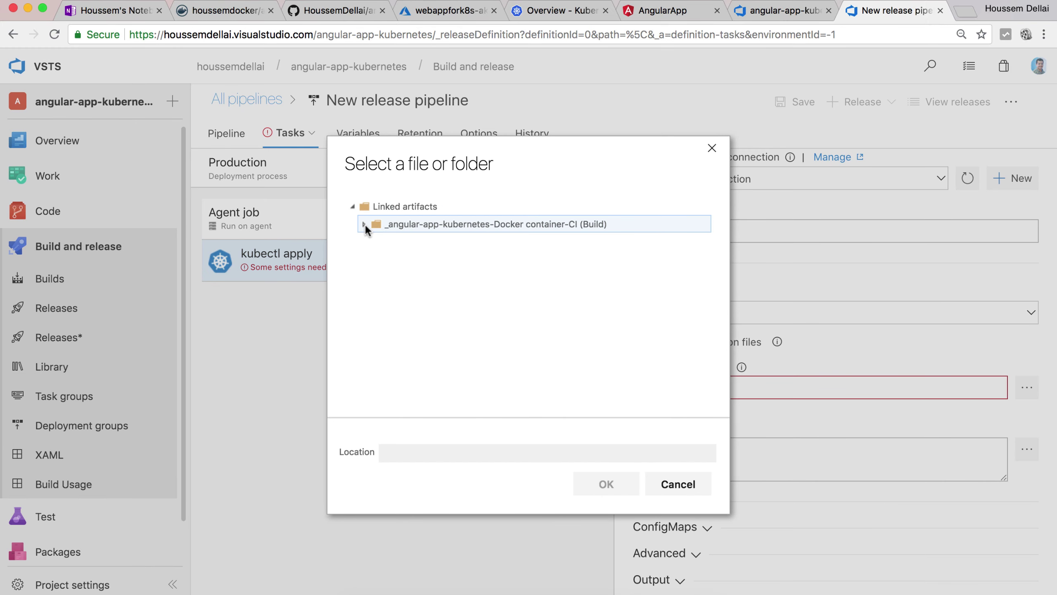
double_click(376, 240)
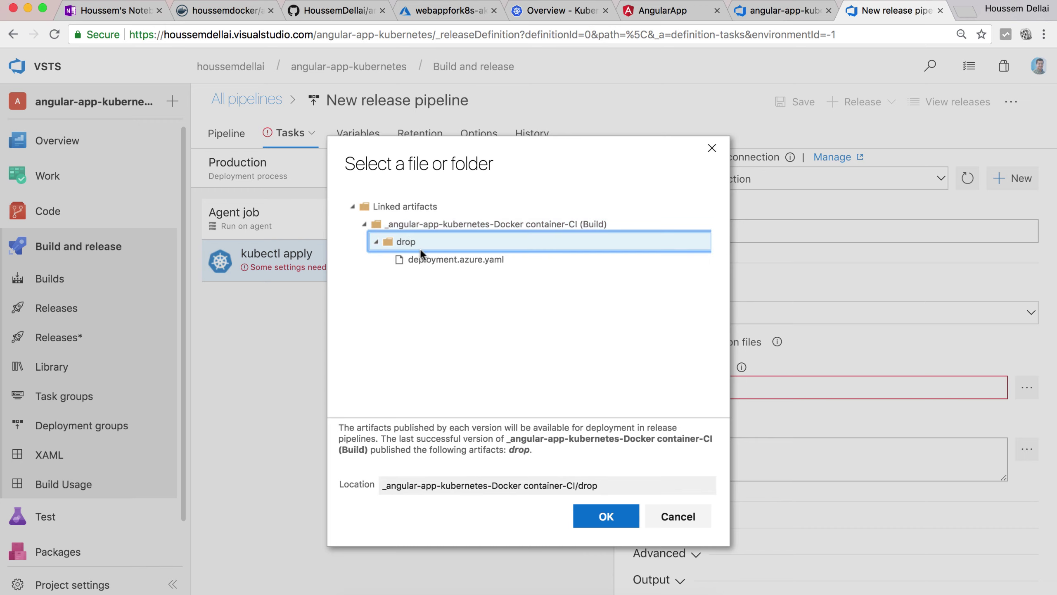
click(458, 268)
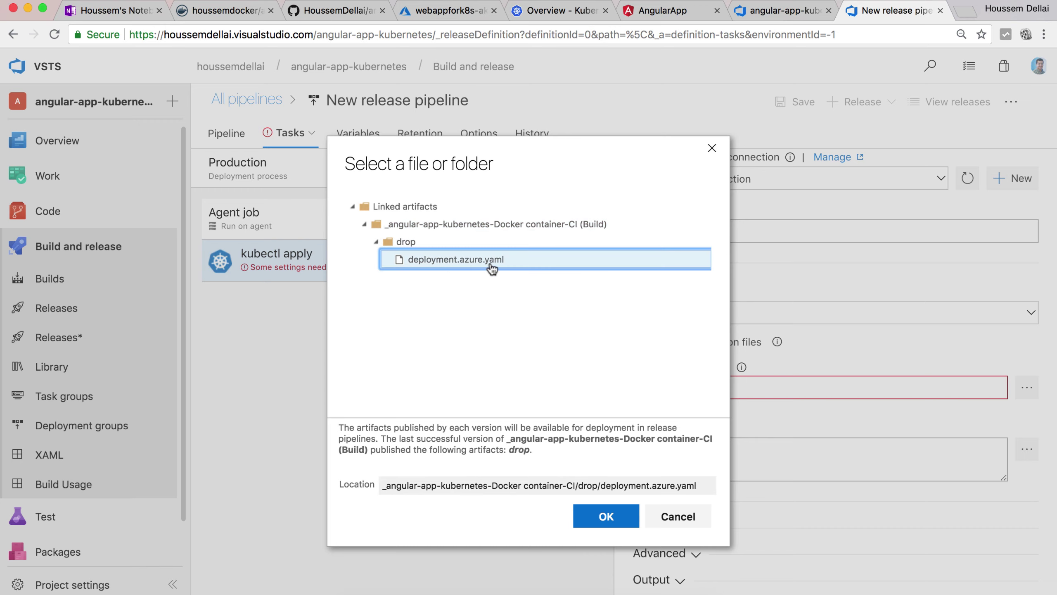
click(605, 516)
Review the kubectl apply task's configuration, including its Secrets, ConfigMaps and Advanced settings.
scroll(804, 459, down, 3)
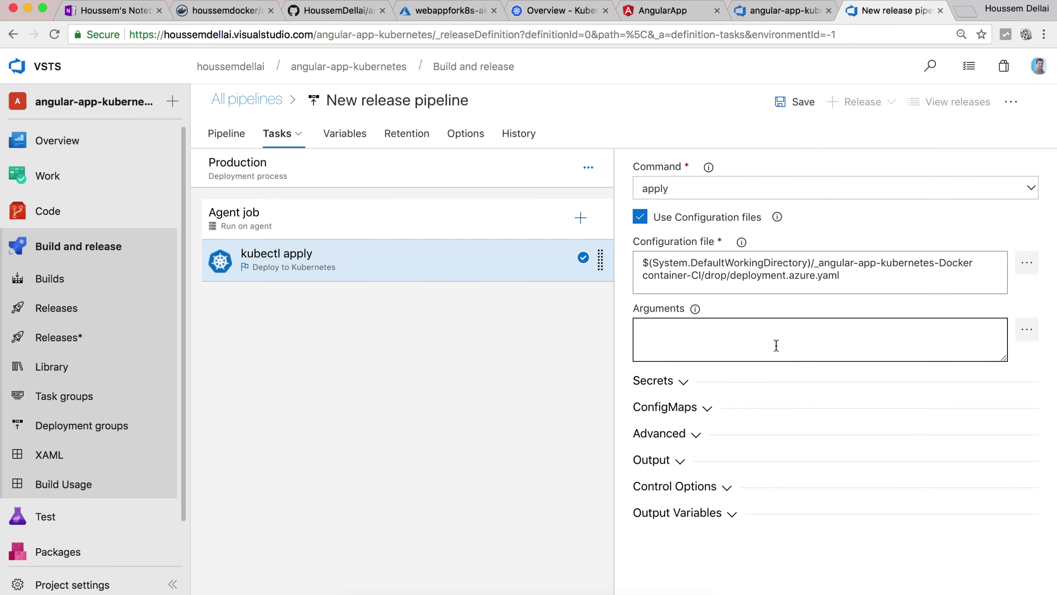
scroll(779, 390, up, 3)
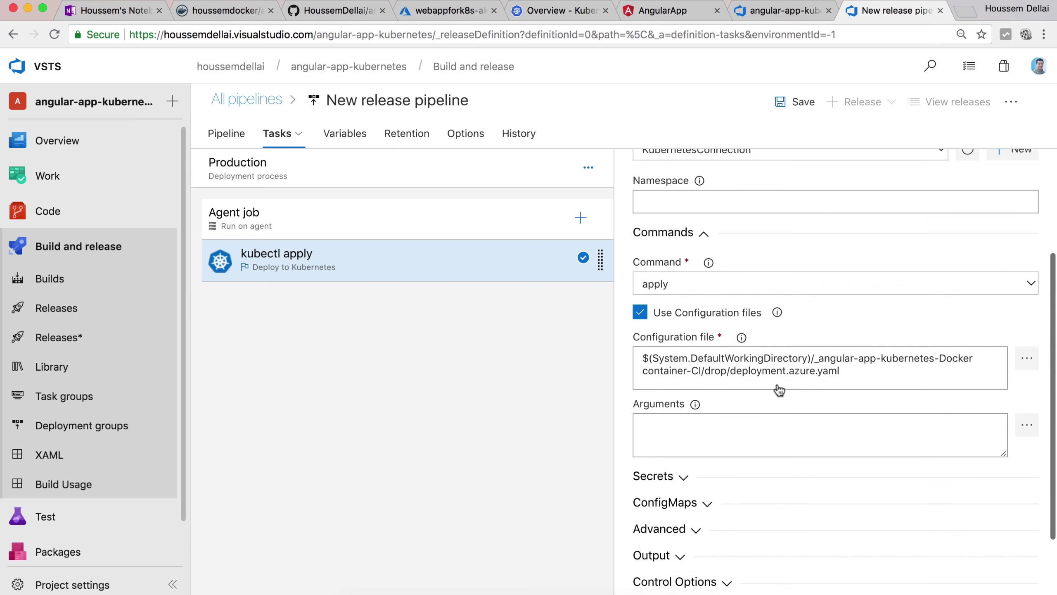
scroll(779, 389, up, 2)
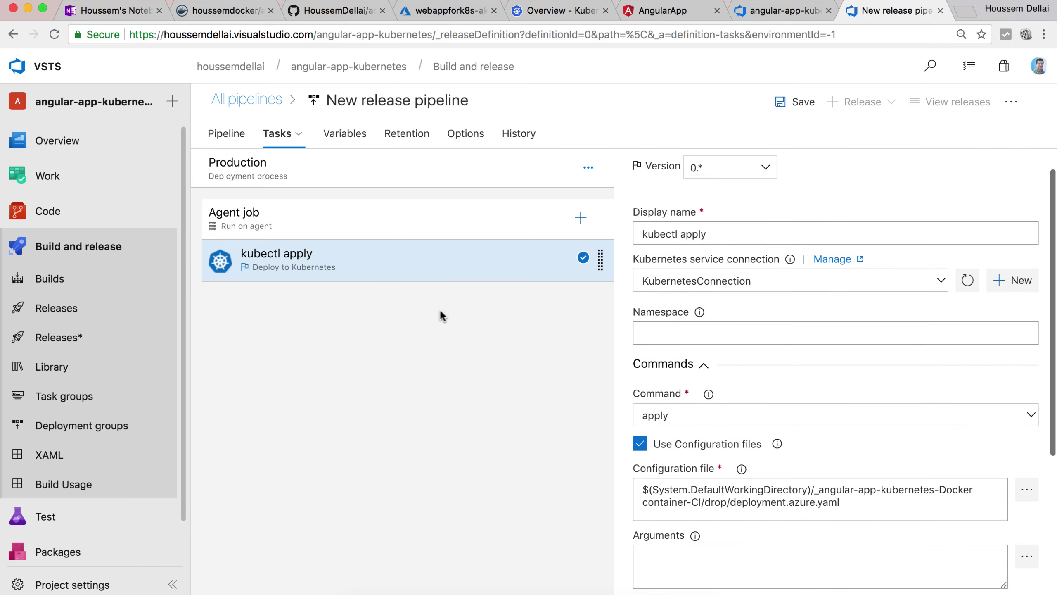
scroll(758, 413, down, 2)
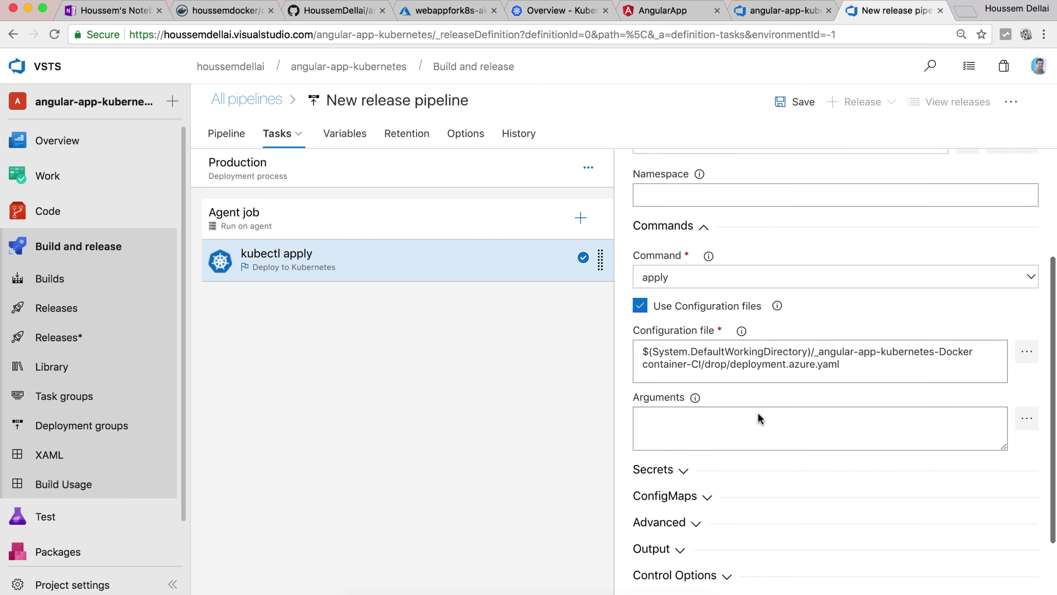
scroll(757, 375, down, 2)
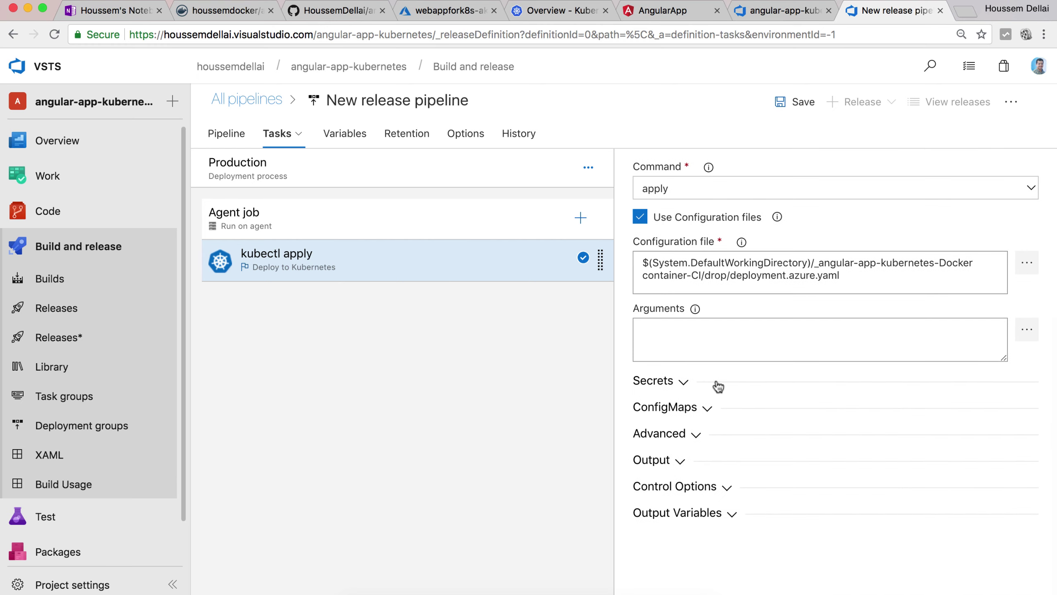
click(685, 381)
scroll(691, 383, down, 2)
scroll(714, 411, down, 2)
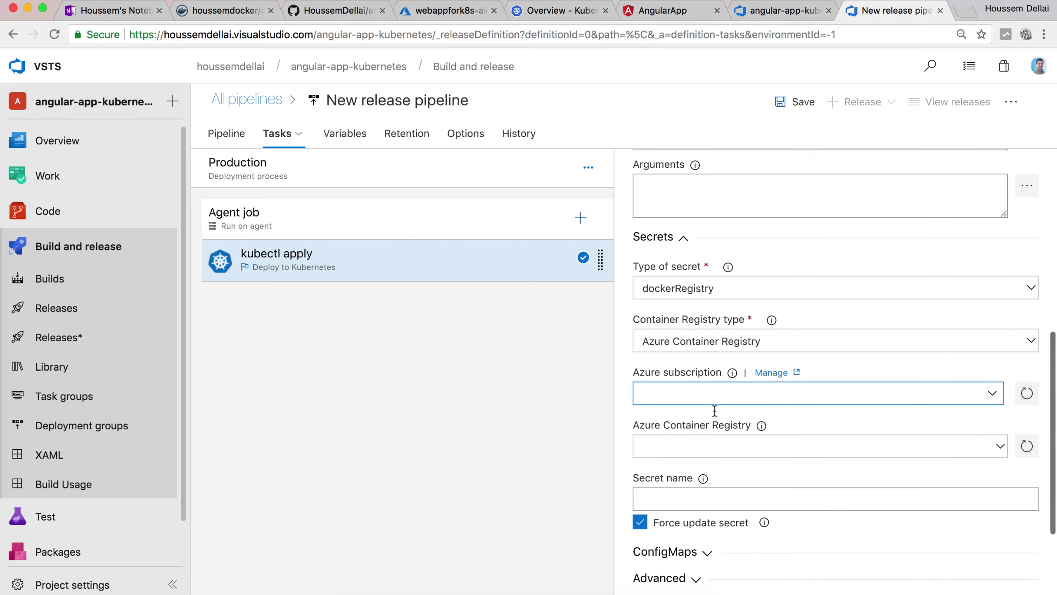
click(683, 242)
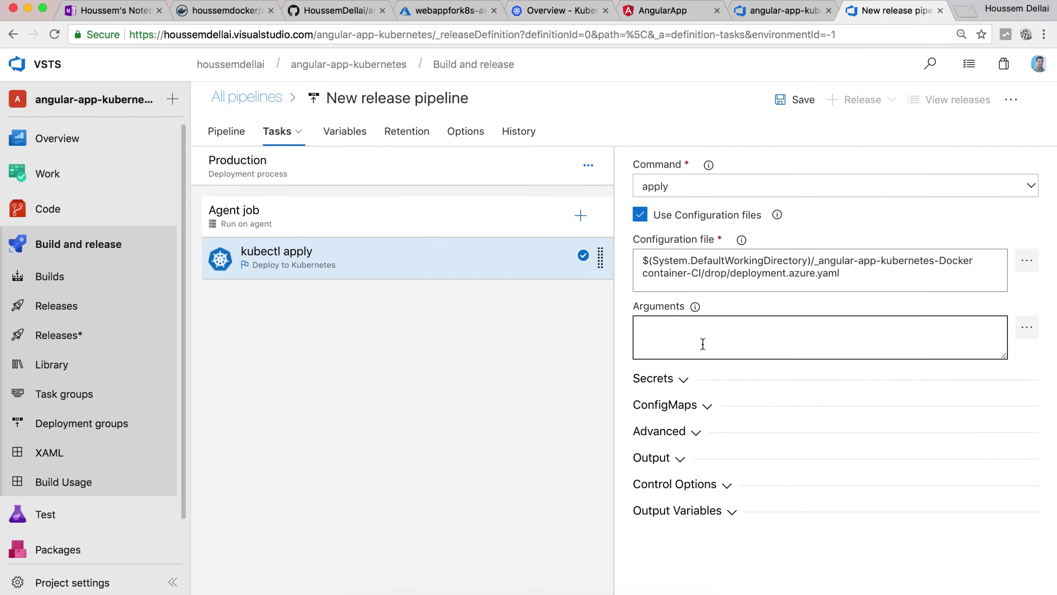
click(709, 409)
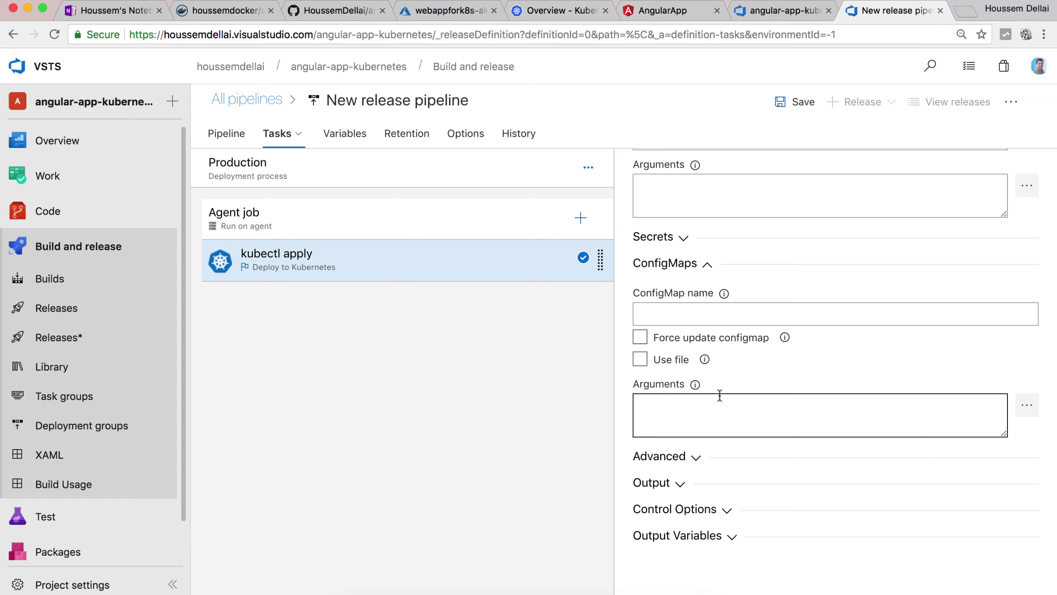
click(709, 266)
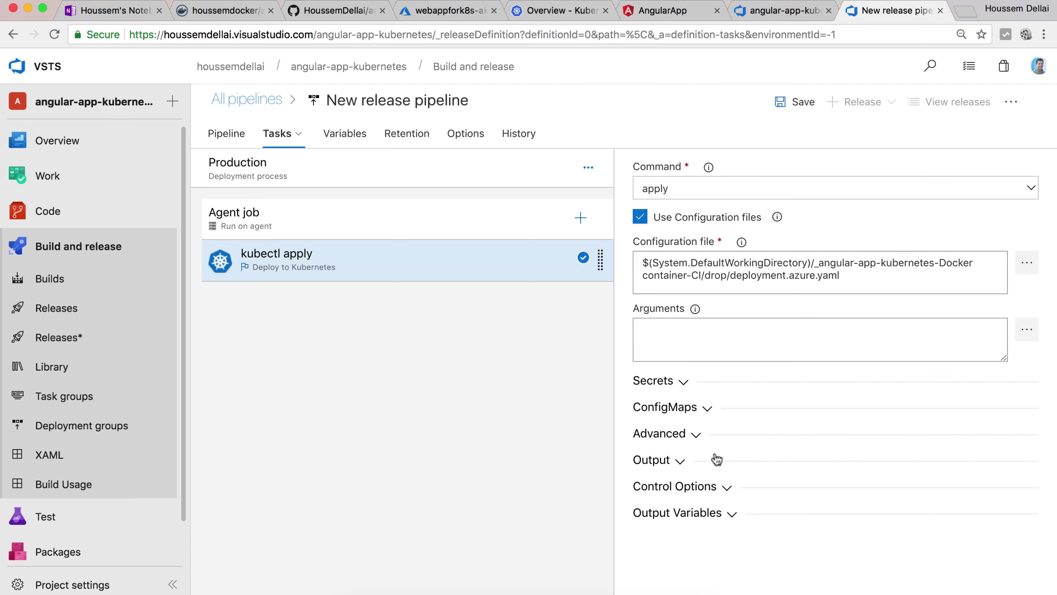
click(695, 435)
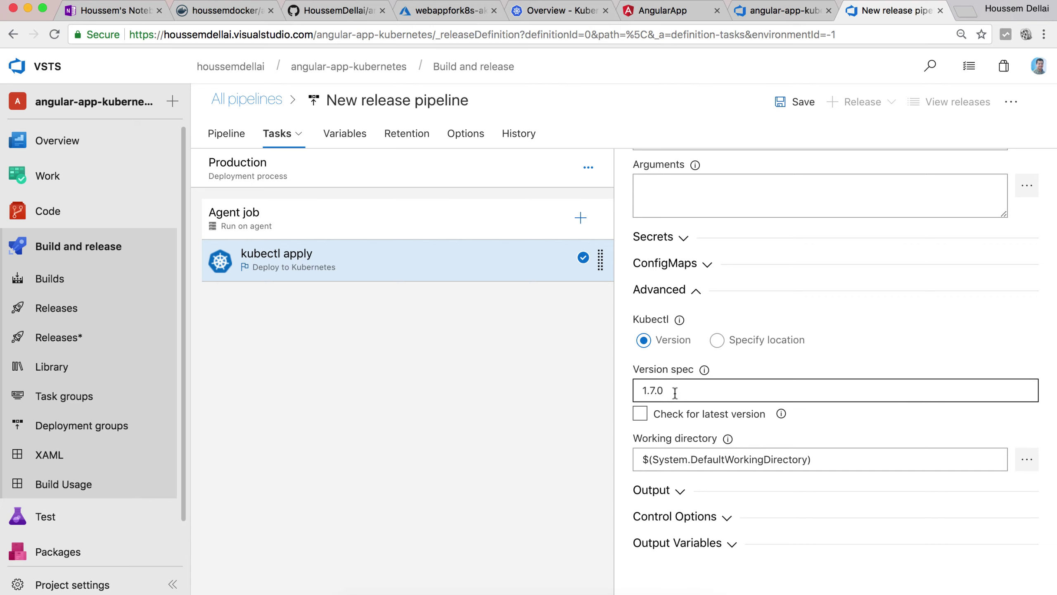
click(695, 290)
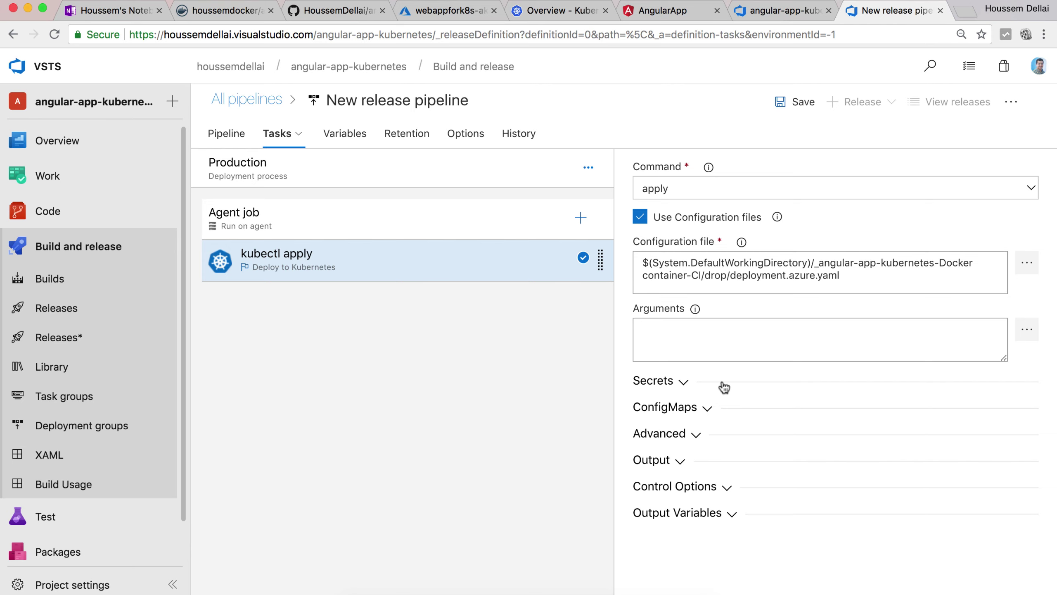
scroll(723, 386, up, 3)
scroll(724, 387, up, 2)
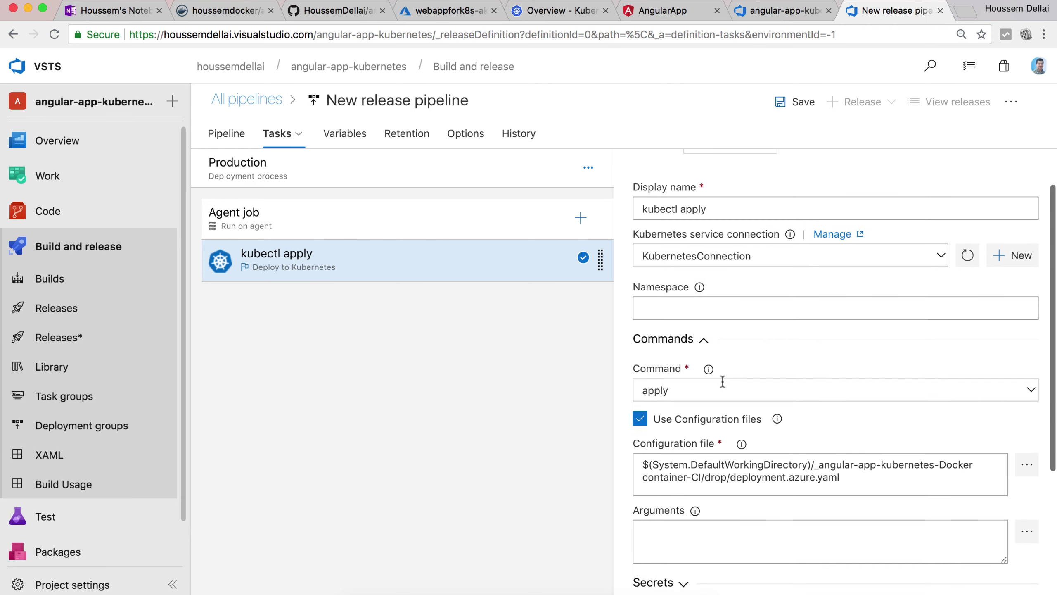
scroll(723, 381, up, 1)
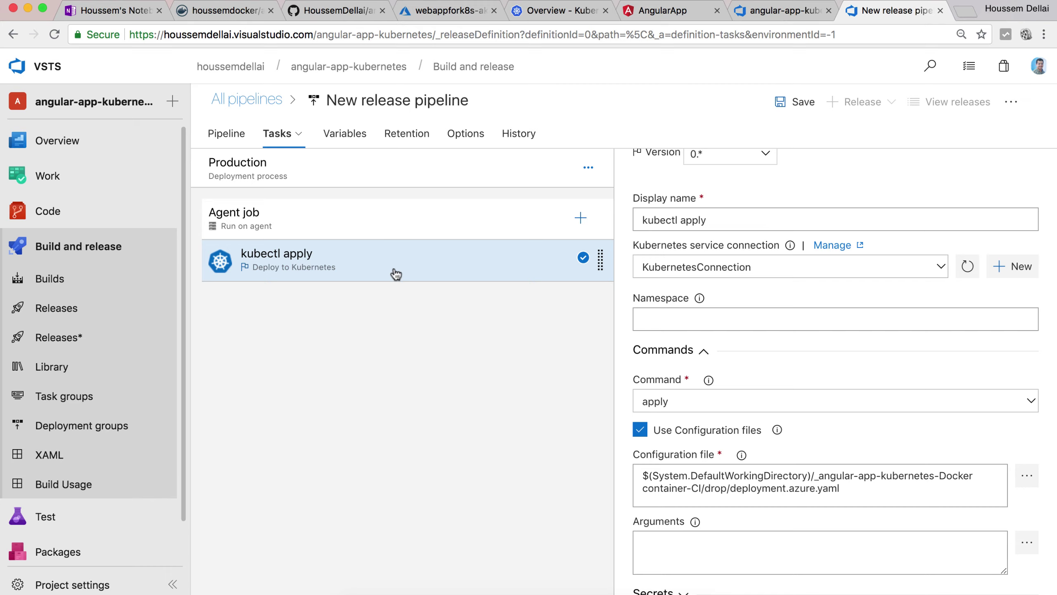
Switch to Visual Studio Code and examine the container image tag in deployment.azure.yaml, the file the kubectl apply task uses.
scroll(804, 485, down, 1)
drag(859, 464, 732, 463)
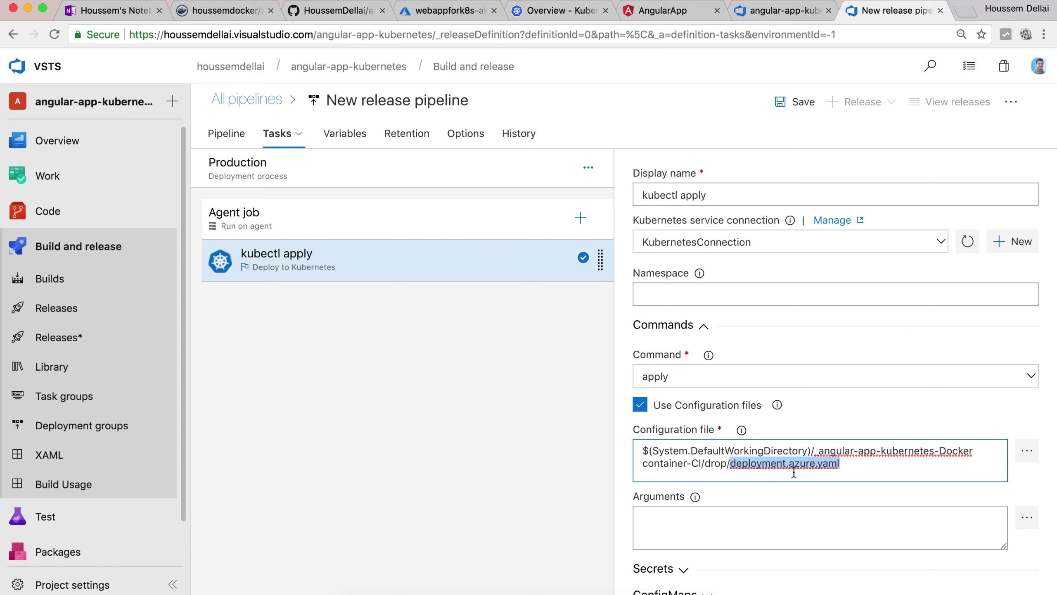
key(super+Tab)
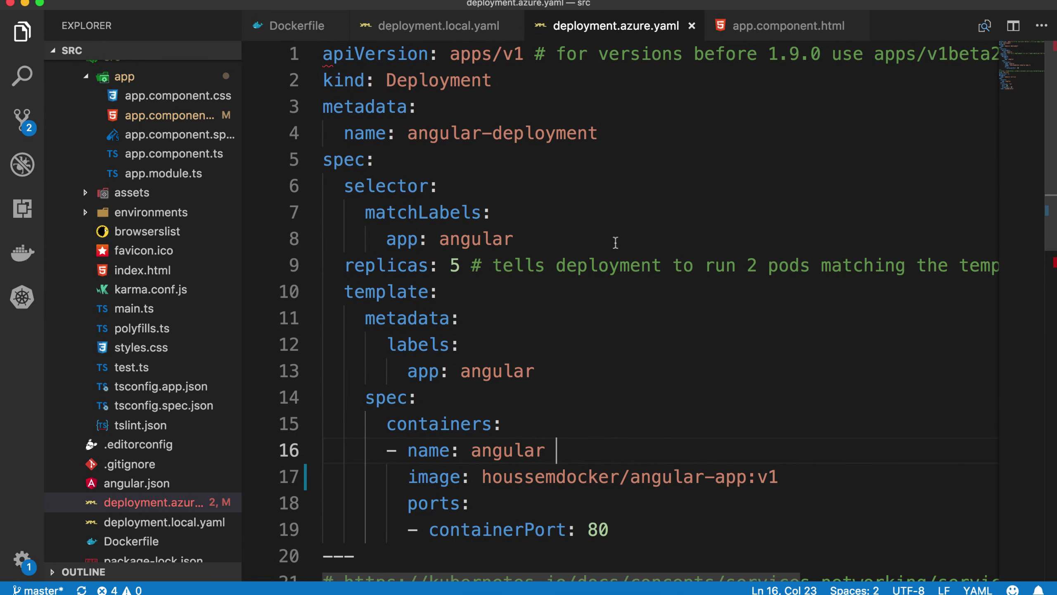
scroll(632, 349, down, 3)
drag(754, 282, 799, 287)
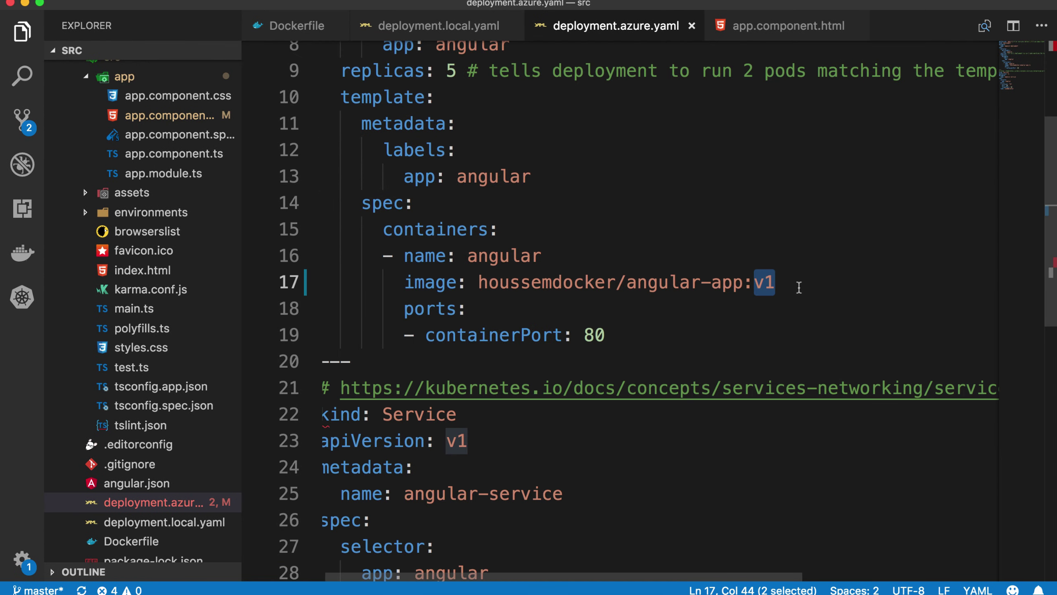
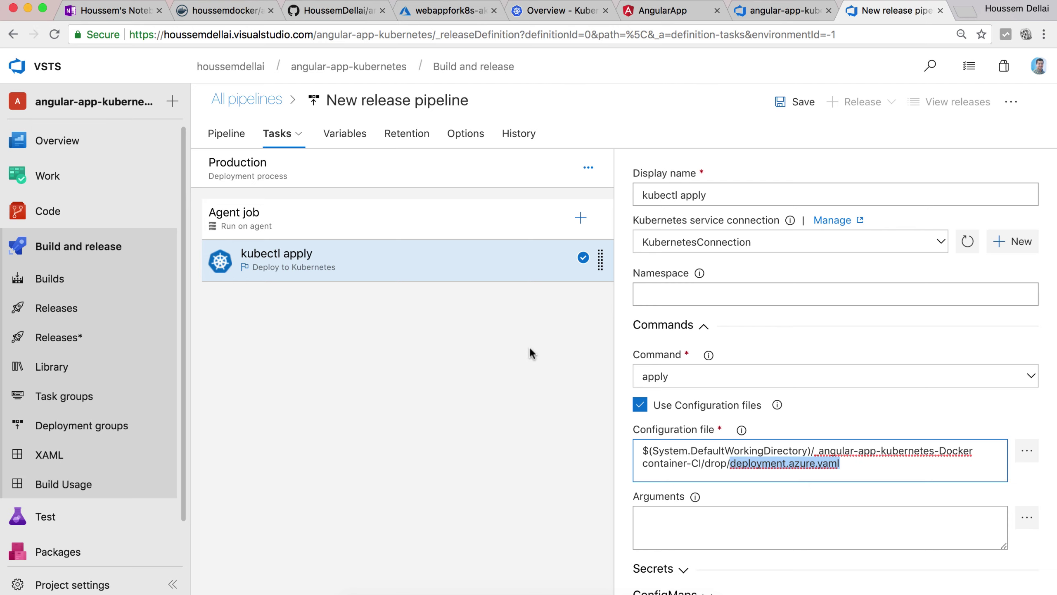
Back in the browser, add the Replace Tokens task described as "Replace tokens in files" to the agent job and place it before kubectl apply.
click(580, 218)
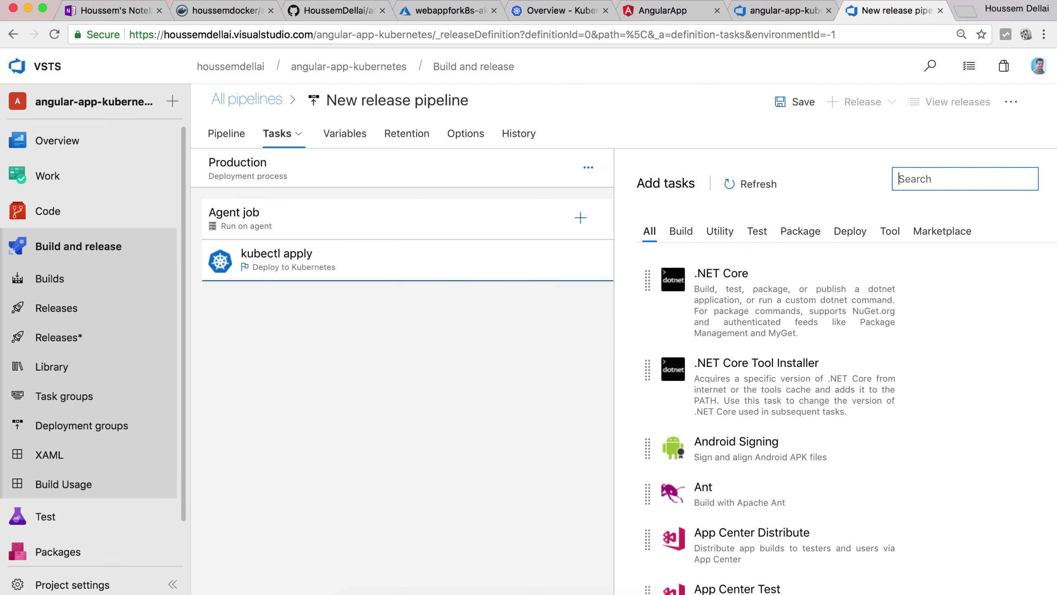
text(replace token)
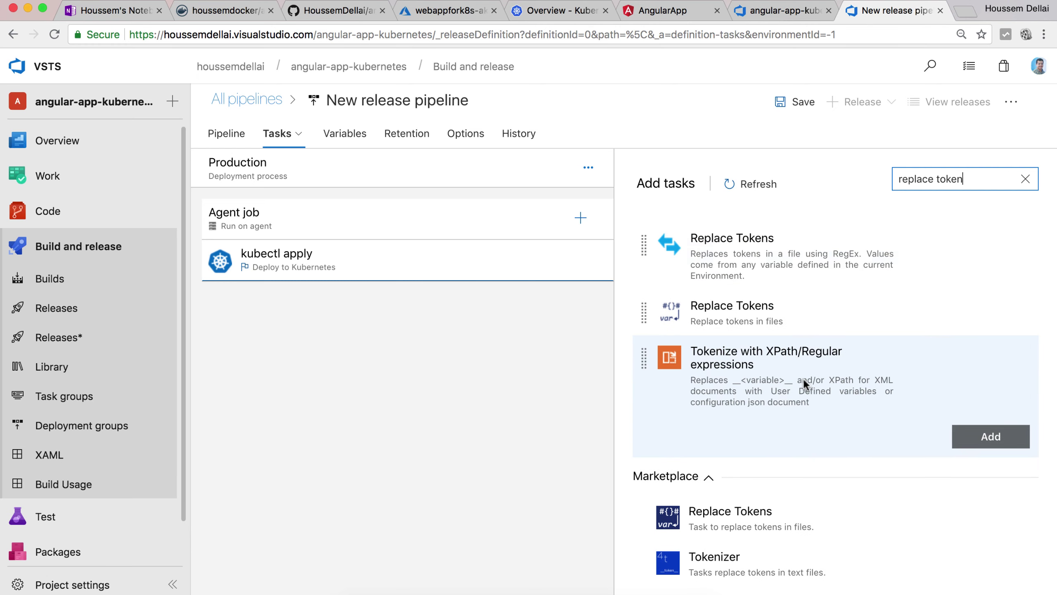
mouse_move(941, 353)
click(990, 355)
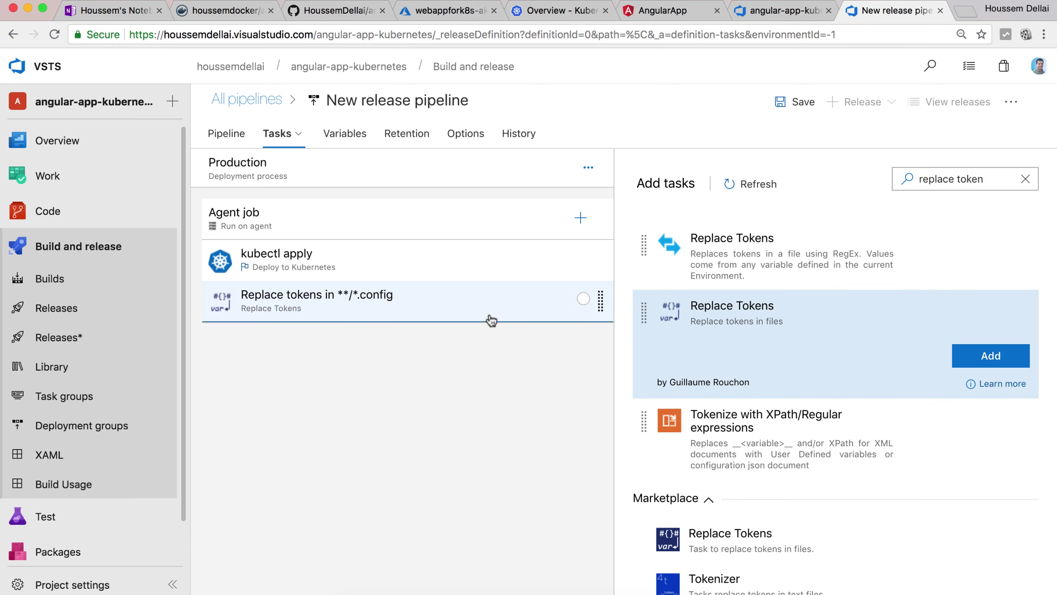
click(436, 300)
drag(436, 300, 427, 250)
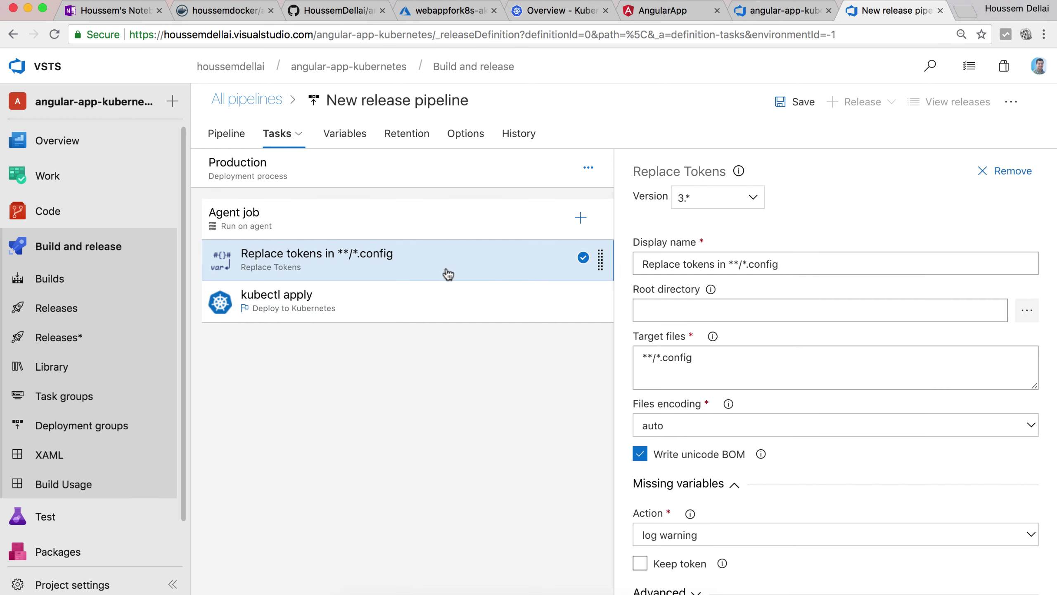
scroll(753, 329, down, 1)
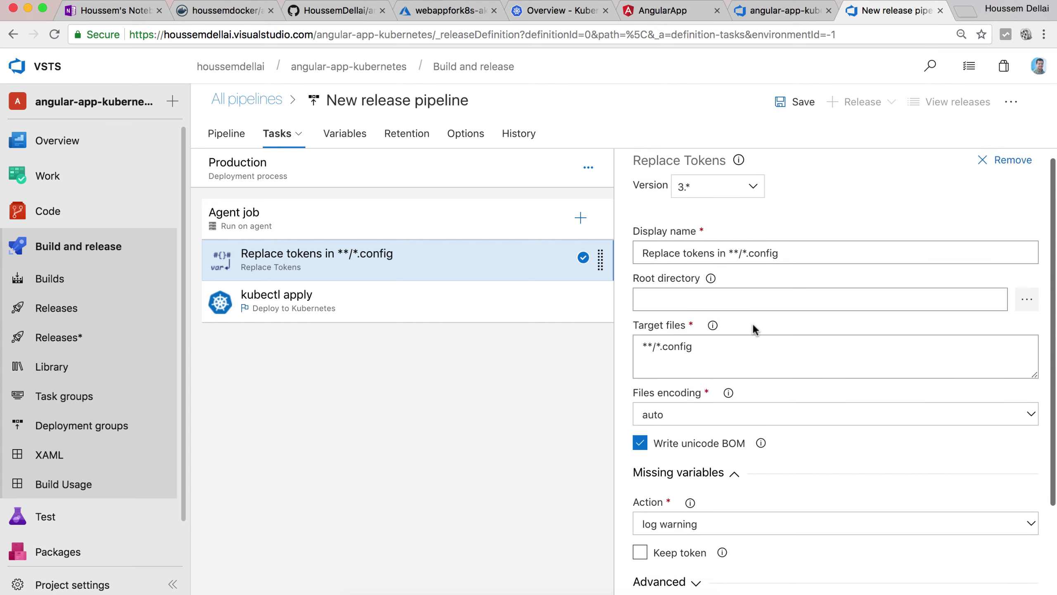
Set the Replace Tokens task's root directory to deployment.azure.yaml in the linked build artifact's drop folder.
scroll(770, 329, up, 1)
click(762, 319)
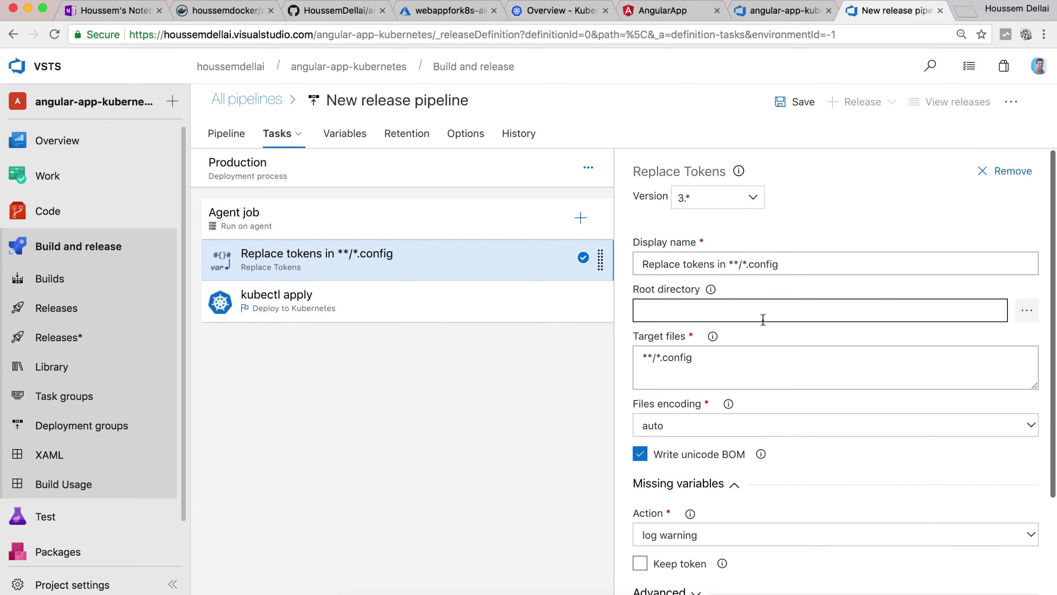
scroll(762, 320, down, 1)
scroll(763, 320, down, 3)
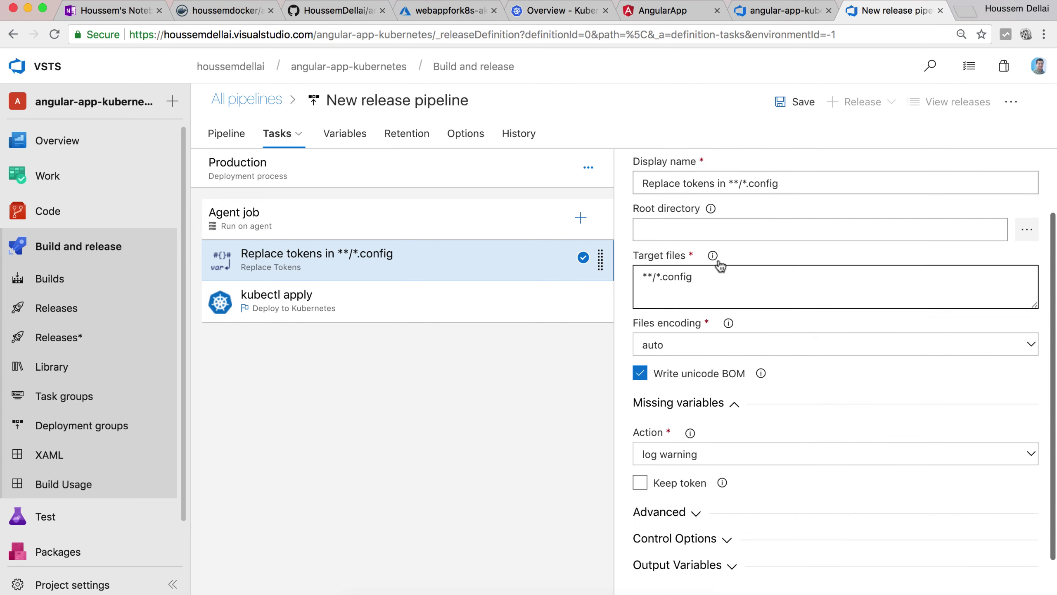
click(1023, 234)
click(364, 225)
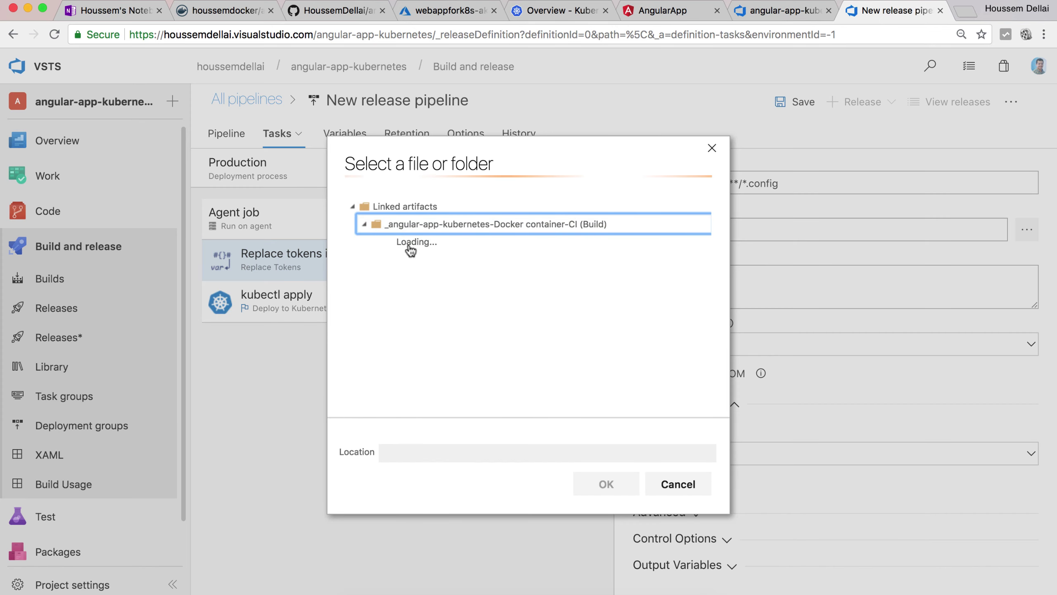
click(377, 242)
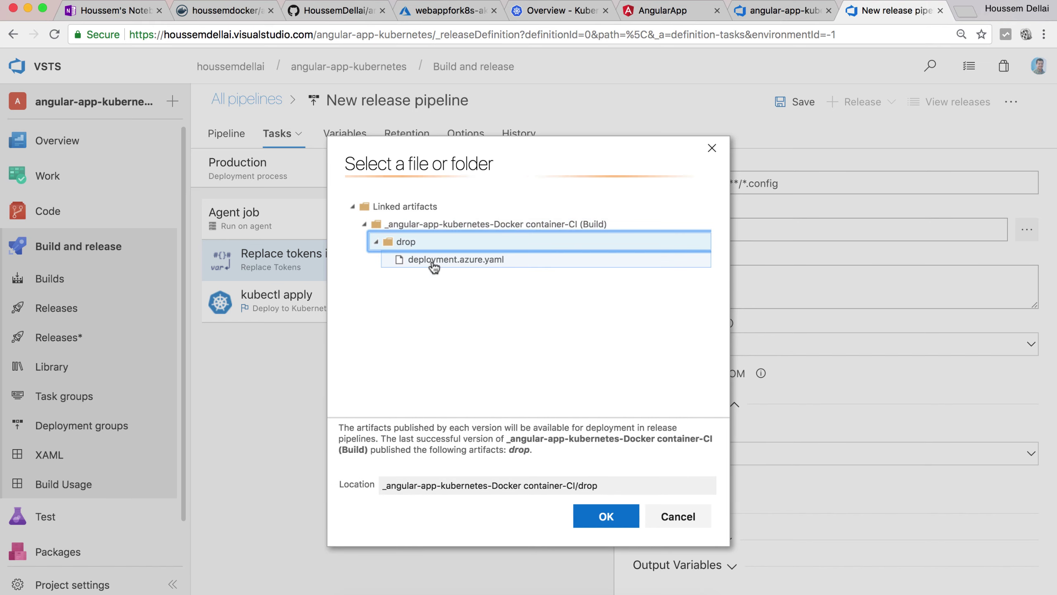
click(440, 266)
click(612, 512)
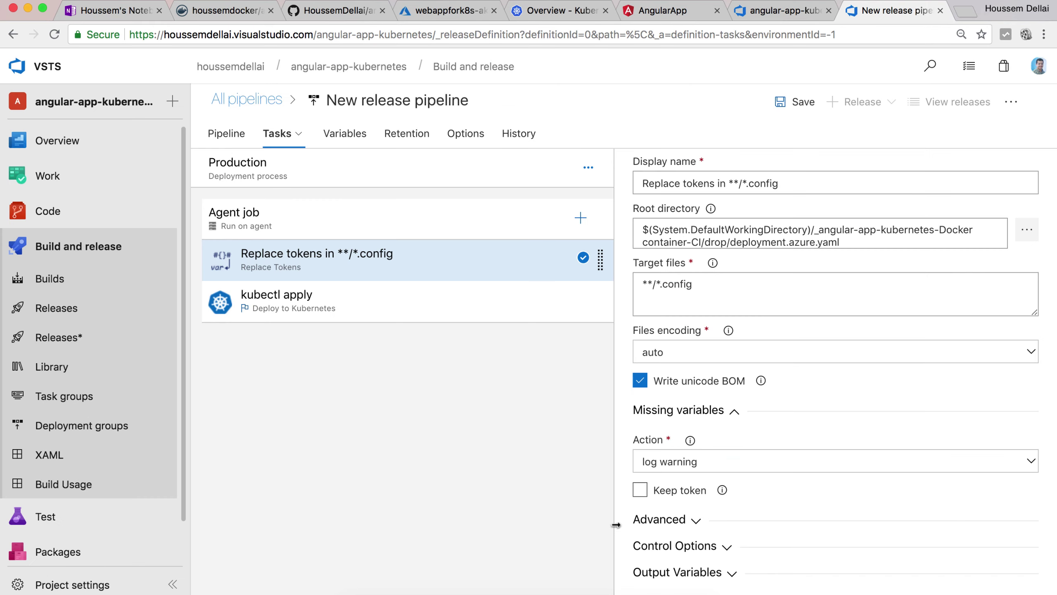
Move the file name deployment.azure.yaml out of the root directory path into Target files, replacing the **/*.config pattern.
scroll(732, 317, down, 1)
scroll(733, 321, up, 1)
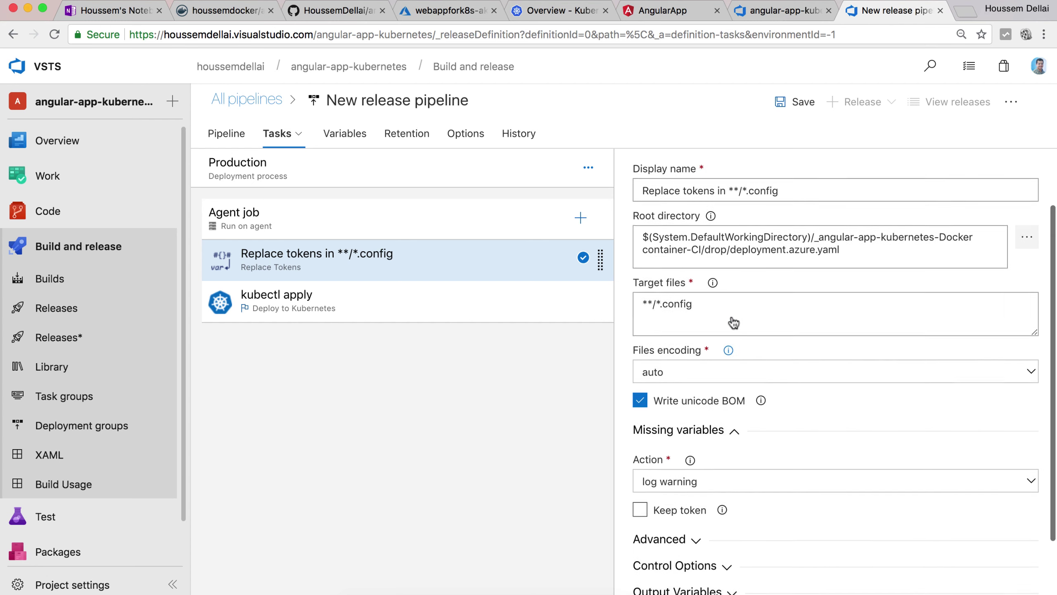
drag(844, 254, 731, 255)
key(super+c)
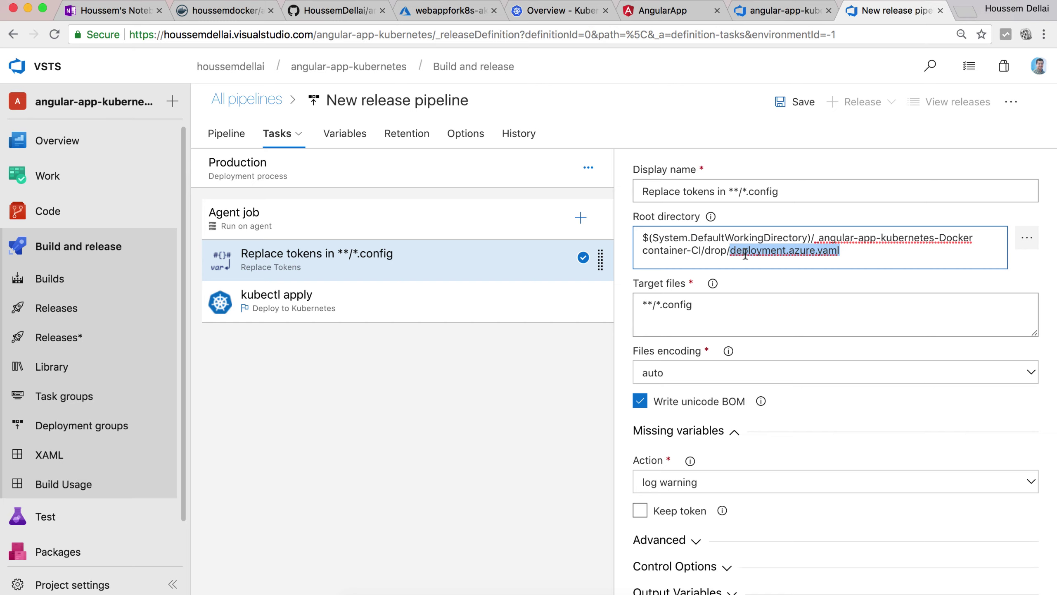
key(BackSpace)
drag(725, 294, 638, 294)
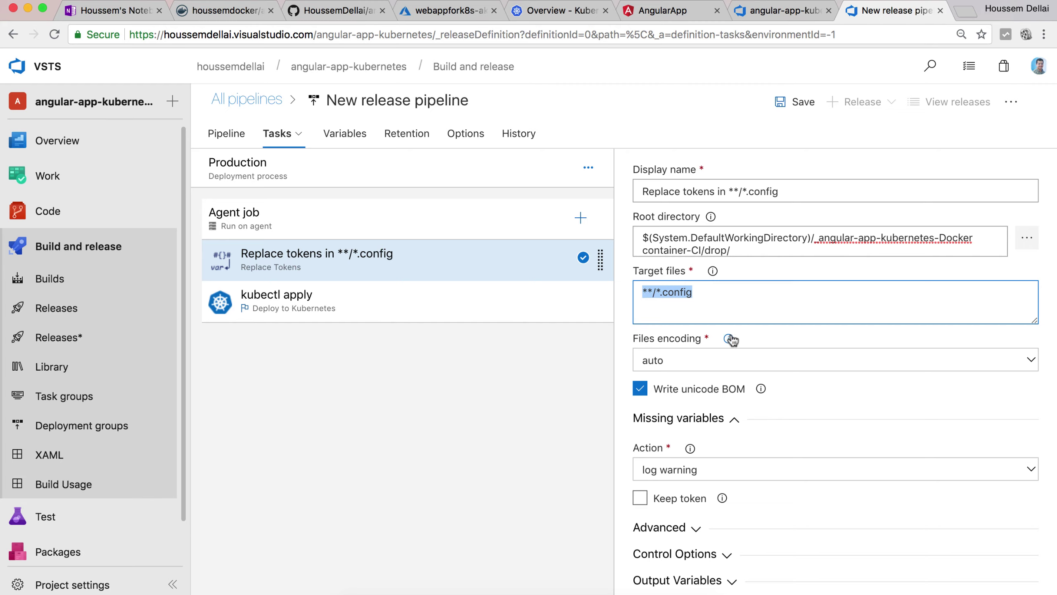
key(super+v)
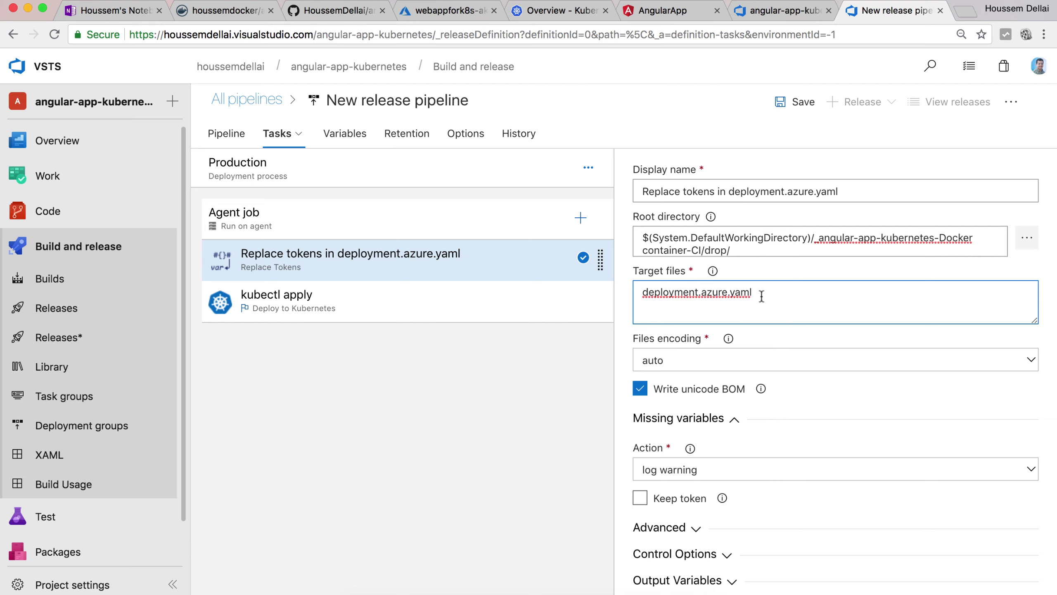
drag(760, 294, 638, 286)
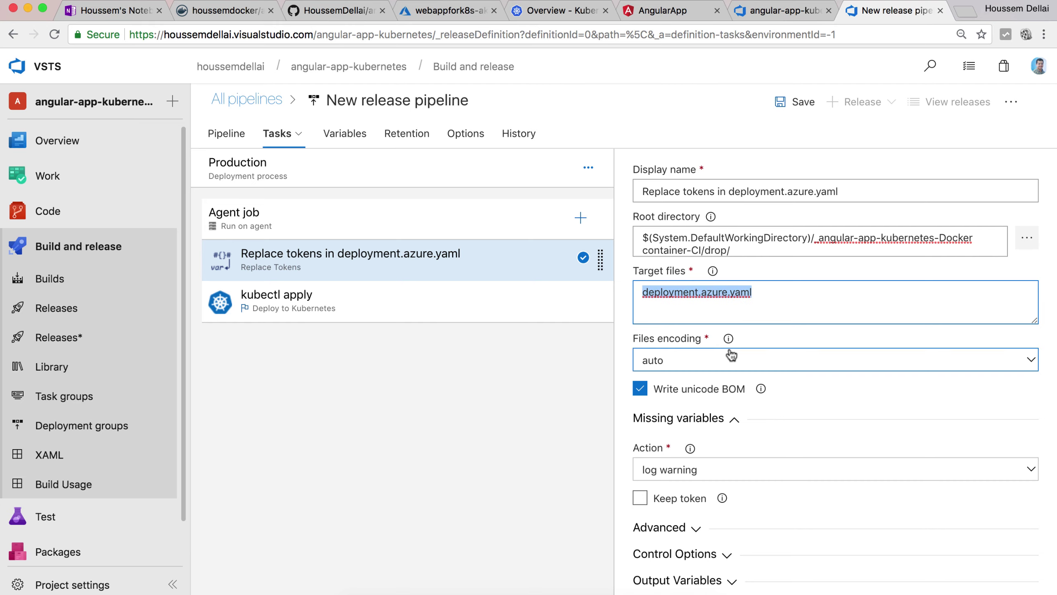
Expand the Replace Tokens task's Advanced settings and examine the token prefix and suffix, keeping both values as they are.
scroll(733, 353, down, 2)
scroll(729, 364, down, 2)
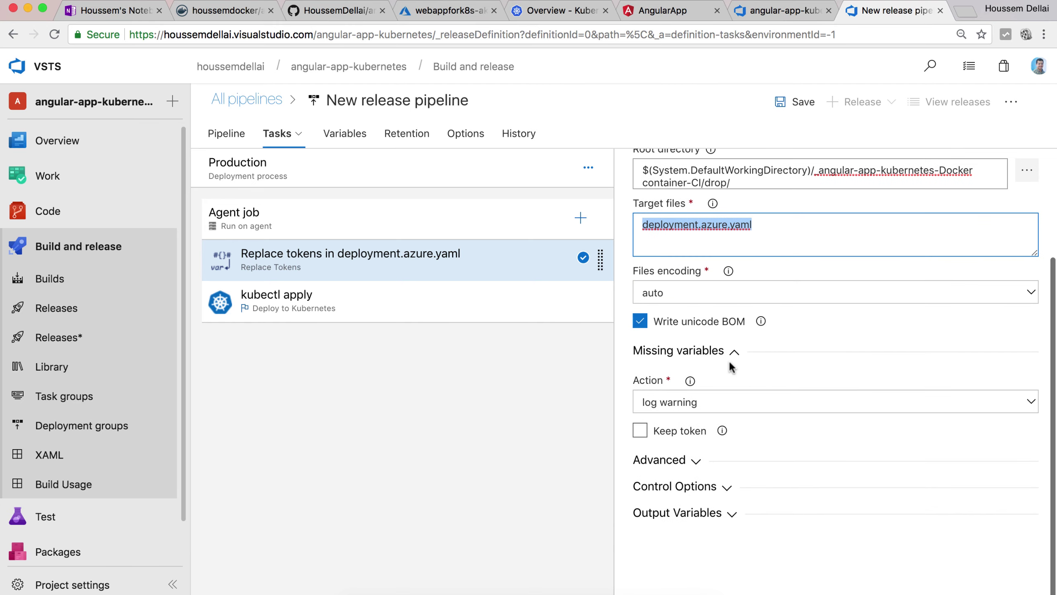
click(694, 461)
scroll(739, 461, down, 5)
drag(658, 337, 628, 339)
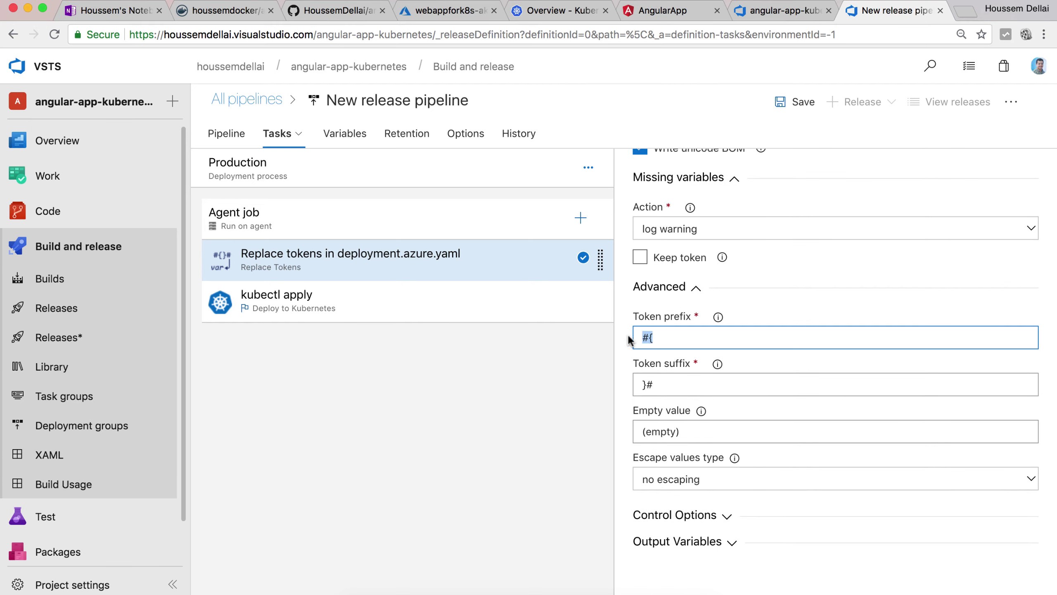
click(678, 342)
drag(679, 342, 628, 340)
click(669, 387)
drag(669, 387, 626, 384)
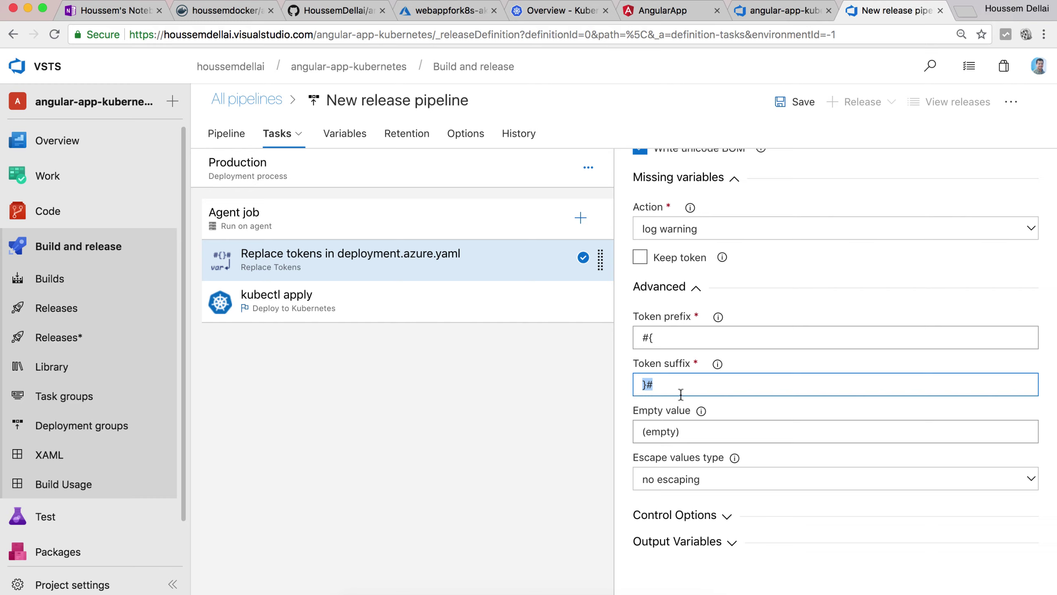
click(662, 341)
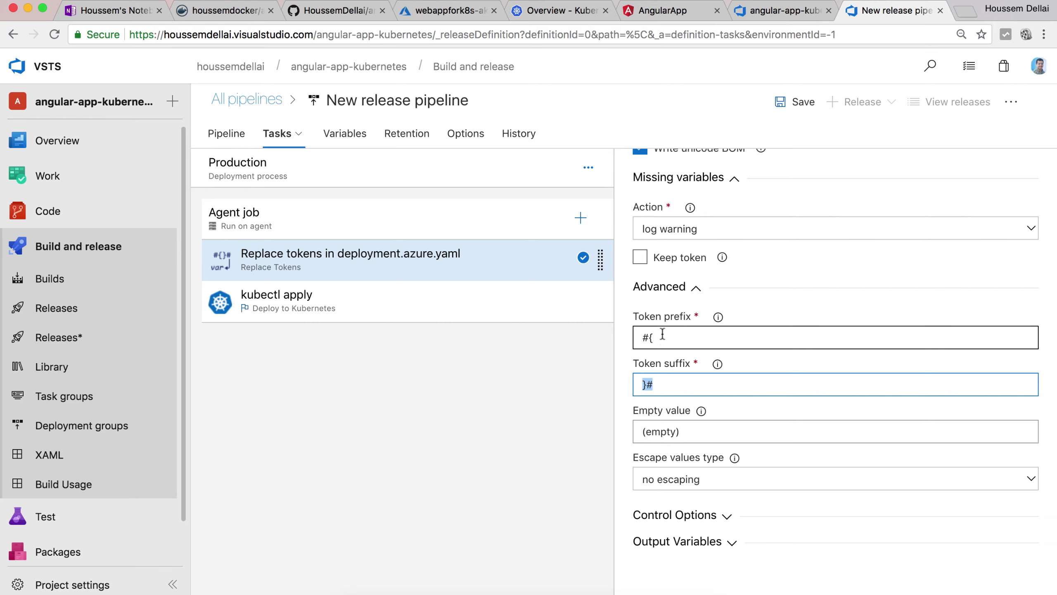
drag(659, 341, 636, 341)
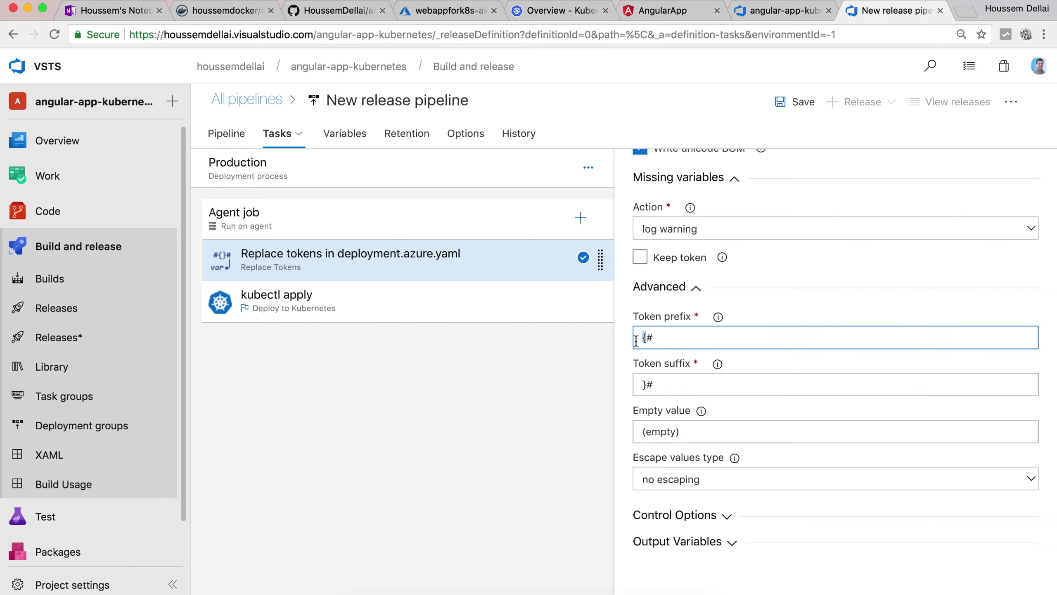
key(super+z)
Copy the token prefix #{ and, in Visual Studio Code, replace the v1 image tag in deployment.azure.yaml with it.
click(666, 340)
drag(663, 339, 630, 335)
right_click(649, 340)
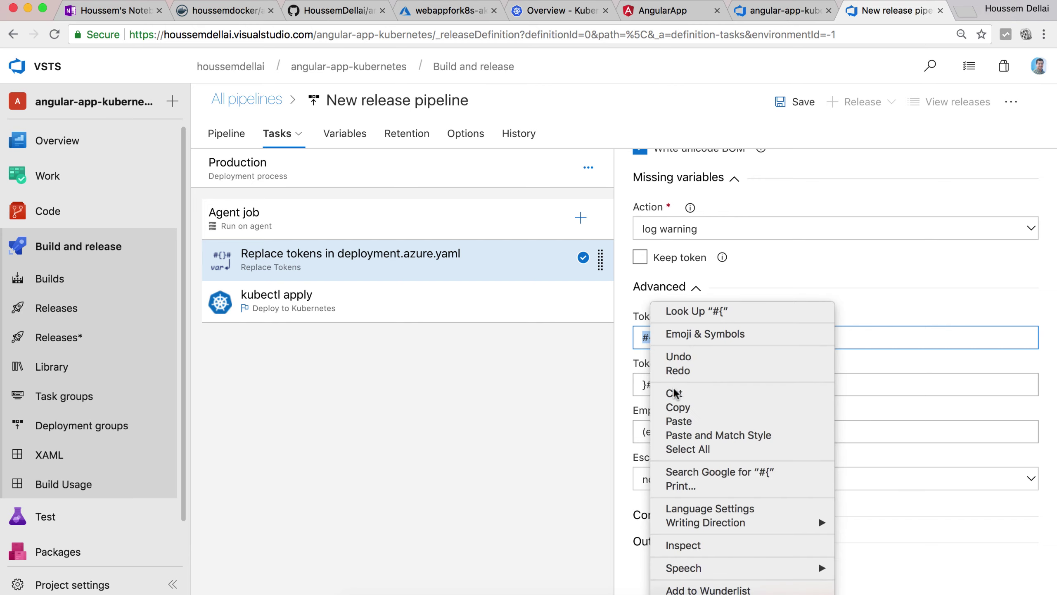
click(678, 408)
key(ctrl+Left)
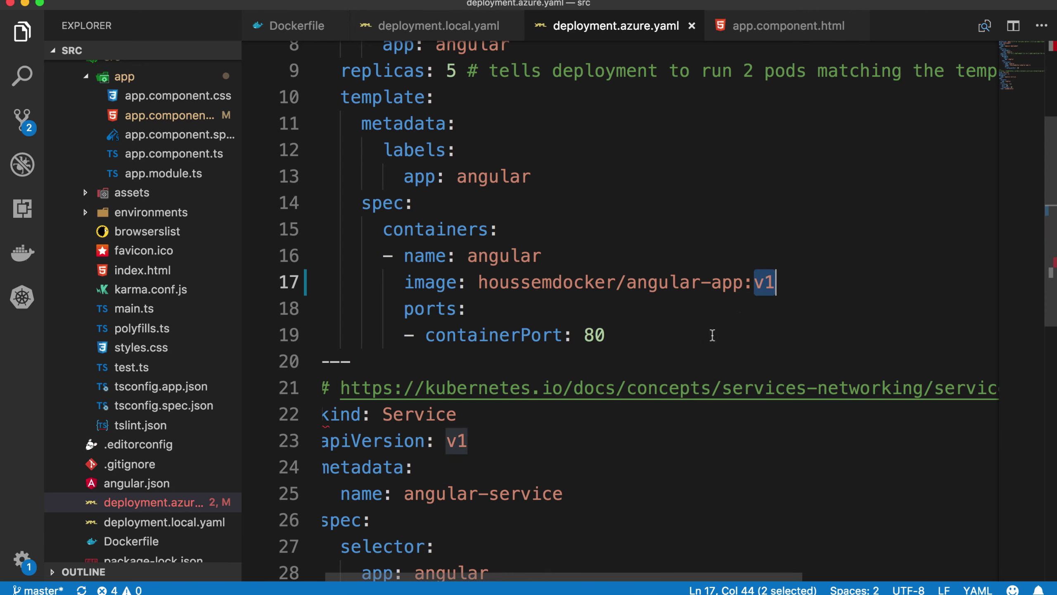
key(BackSpace)
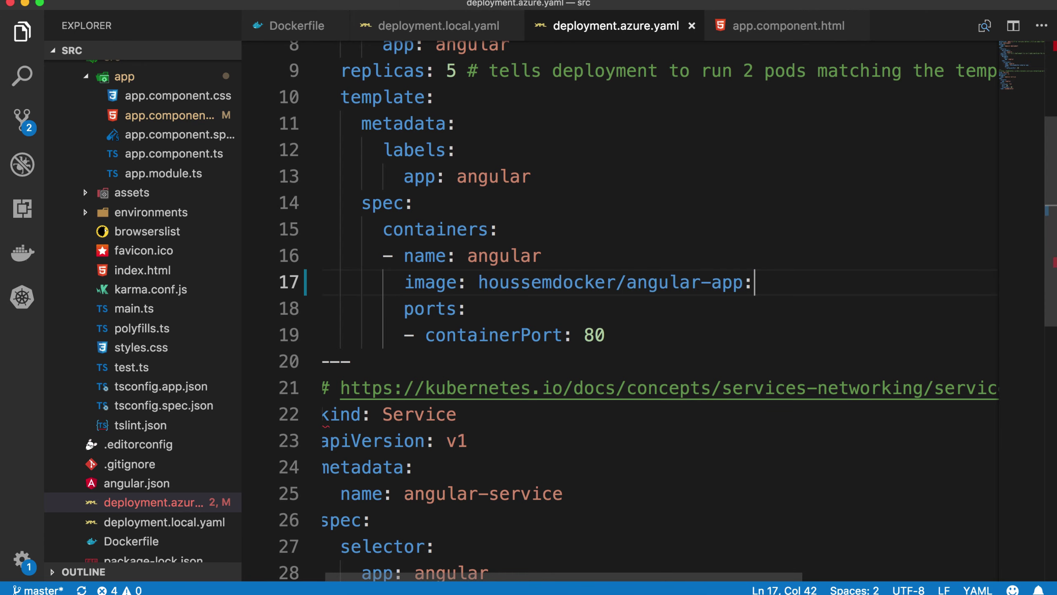
key(super+v)
Check the token suffix in the browser and add }# after the prefix on the image line of deployment.azure.yaml.
key(ctrl+Right)
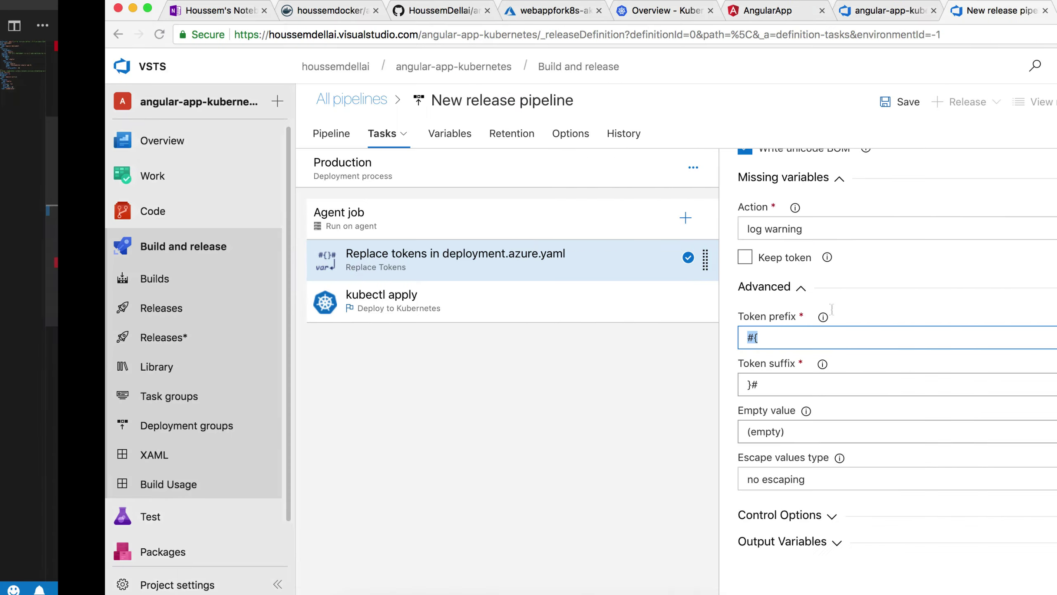
click(654, 385)
key(super+a)
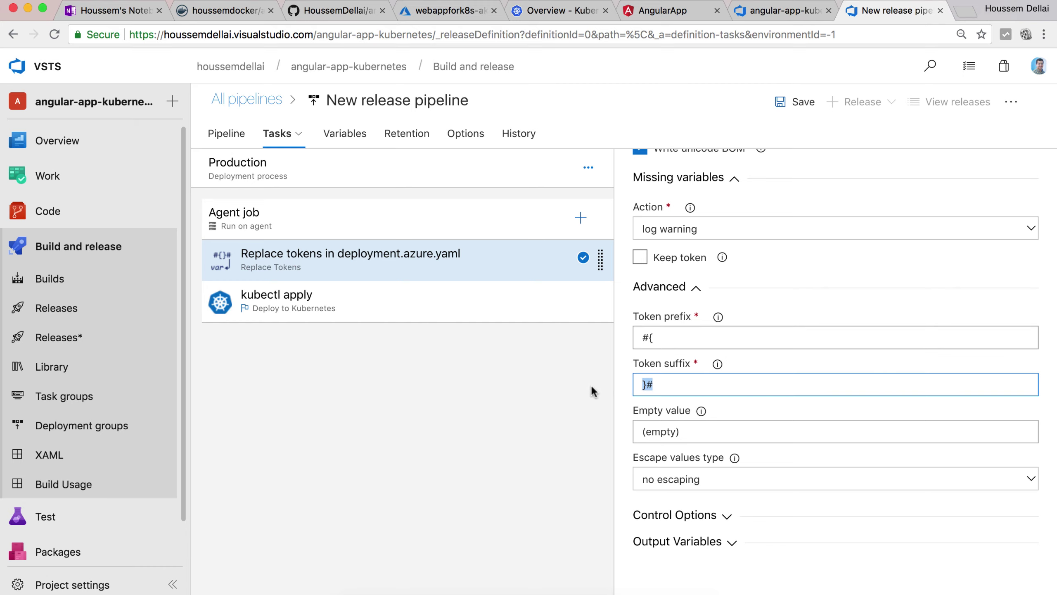
key(super+v)
key(super+z)
key(ctrl+Left)
text(}#)
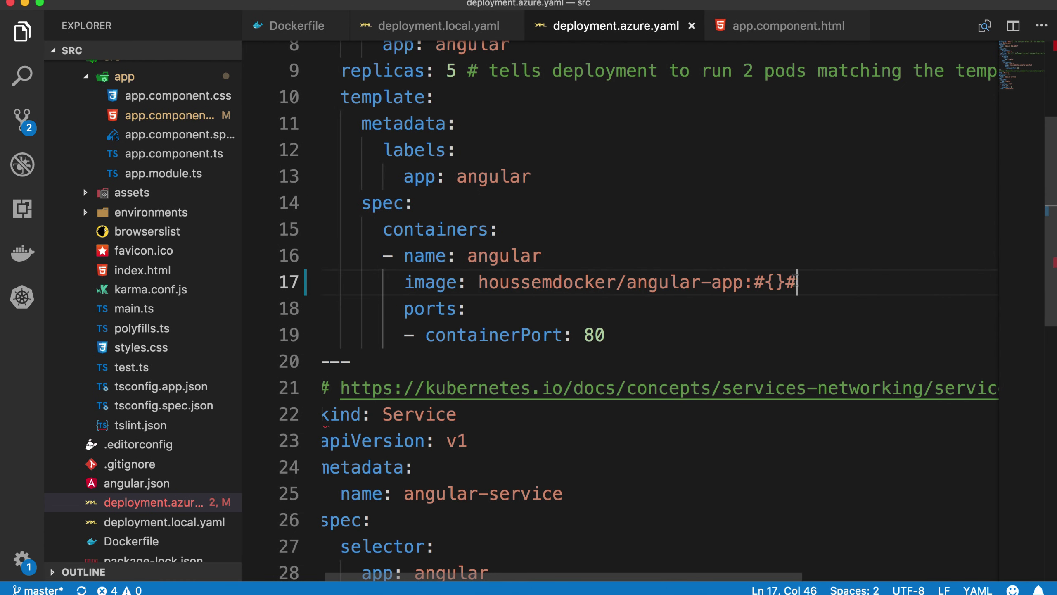
Take the variable name Build.BuildId from the build pipeline's Docker image name and insert it between #{ and }# in deployment.azure.yaml.
key(Left)
key(Left)
key(ctrl+Right)
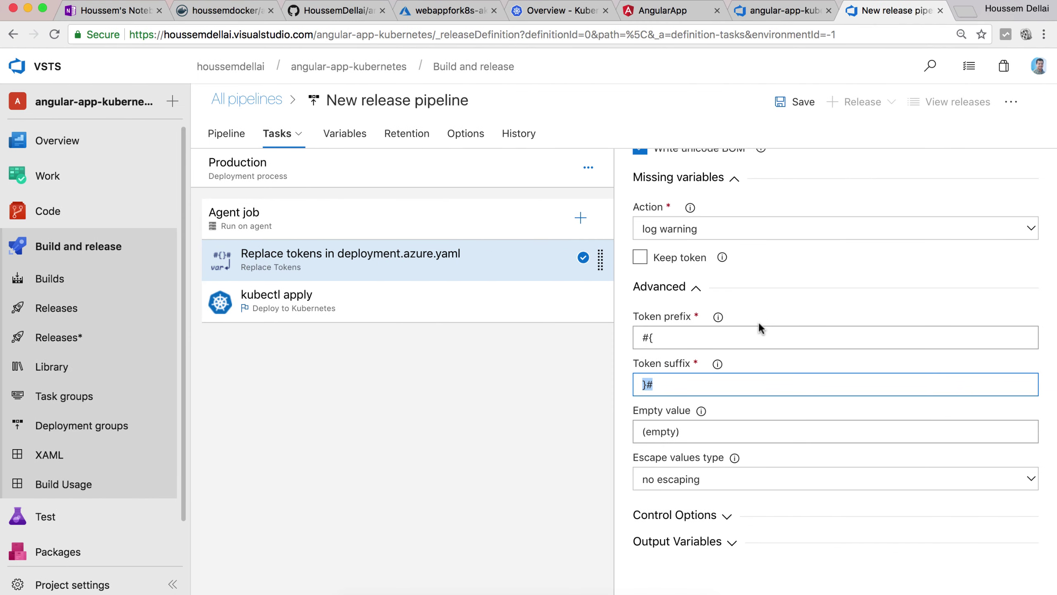
click(784, 11)
click(784, 394)
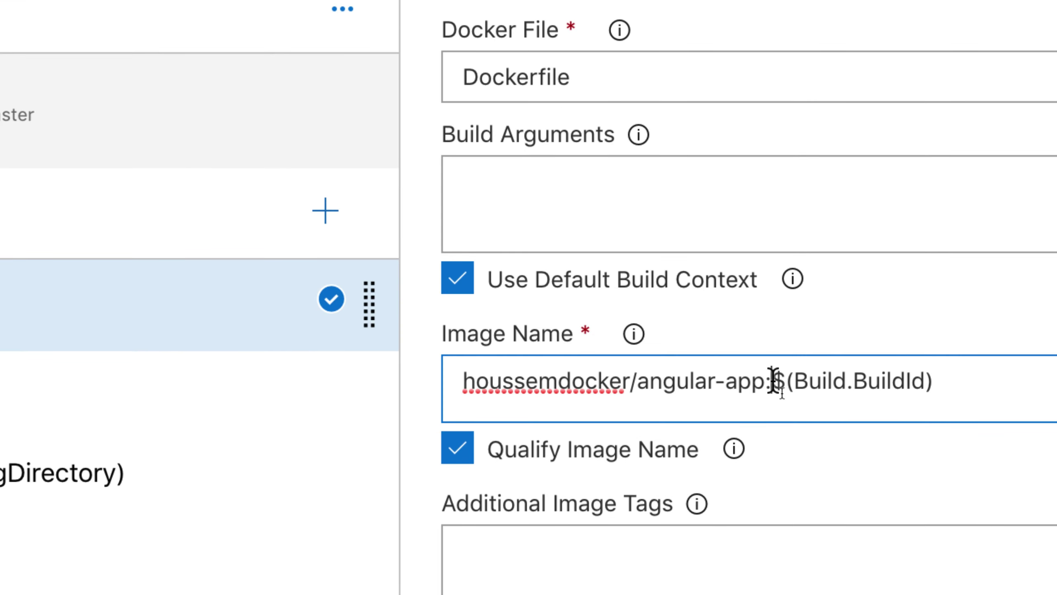
drag(794, 382, 922, 385)
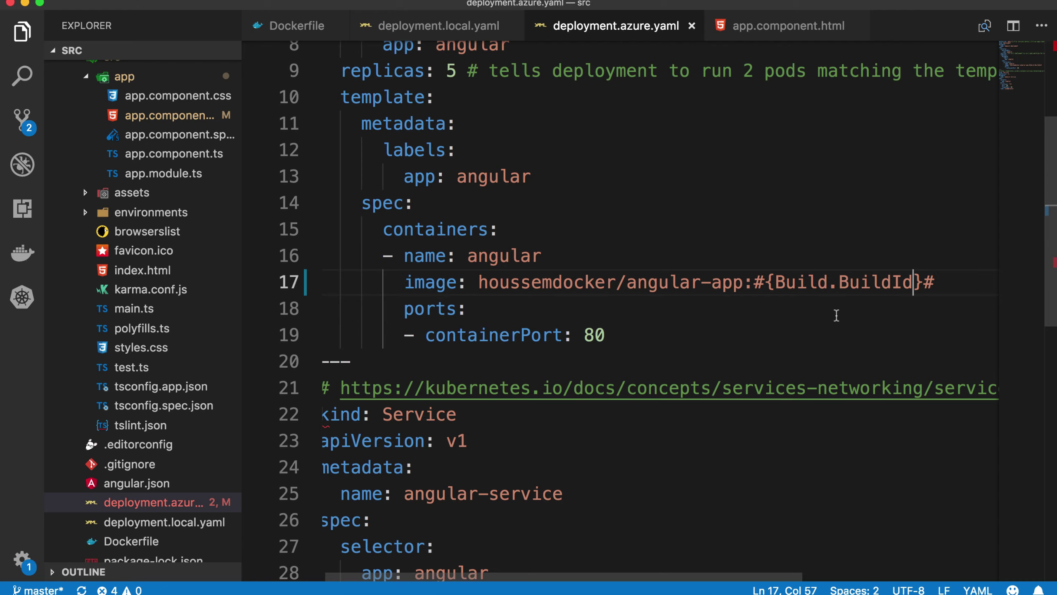
scroll(779, 315, left, 1)
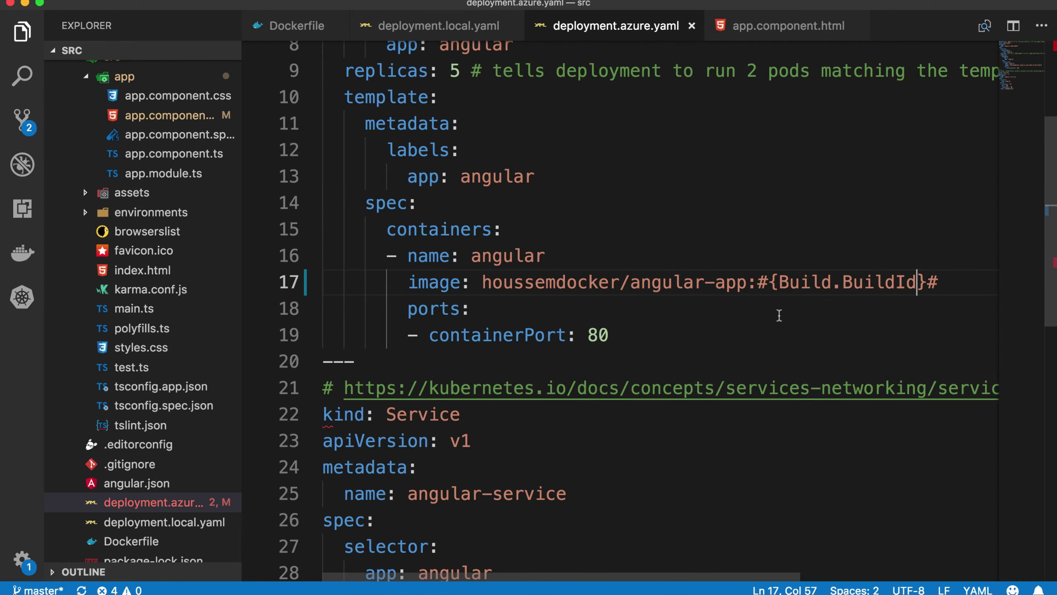
scroll(779, 315, down, 1)
scroll(778, 315, up, 1)
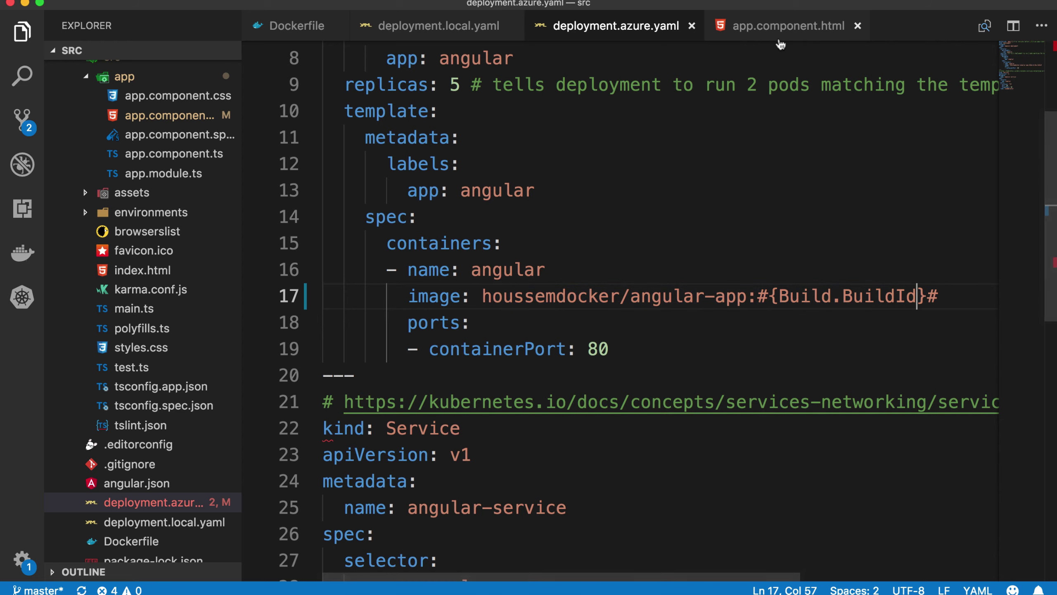
Uncomment the line in app.component.html saying the Angular app runs in a Docker container inside Azure Kubernetes Service (AKS).
click(776, 32)
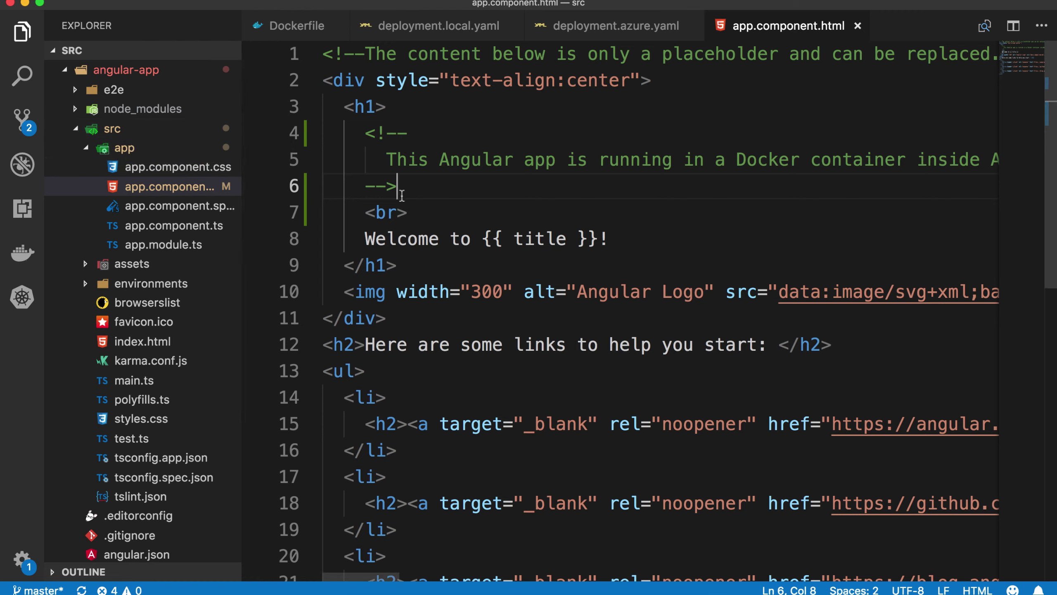
drag(410, 184, 363, 184)
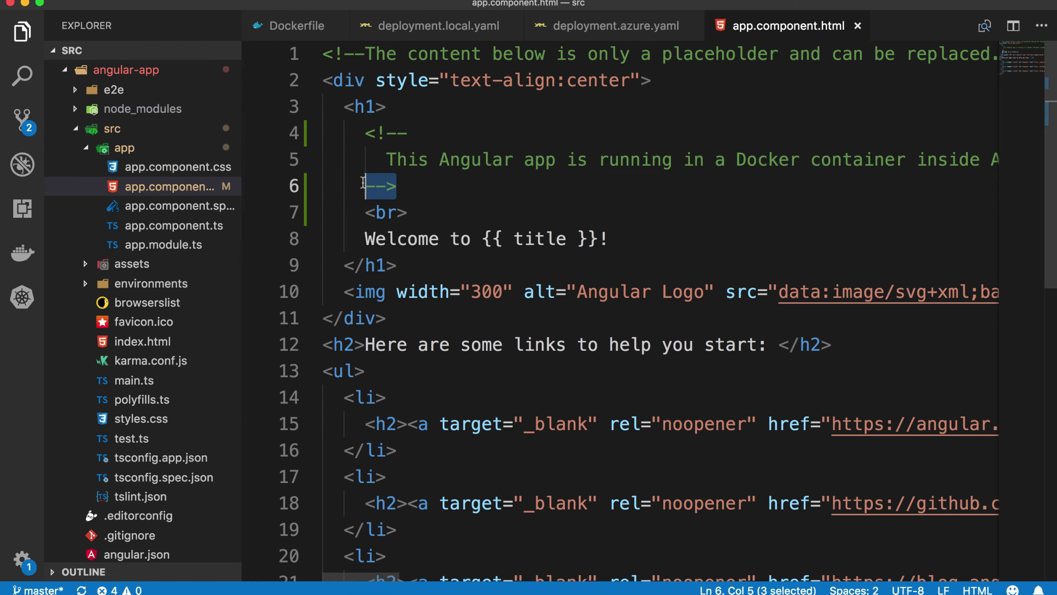
key(BackSpace)
drag(425, 134, 345, 132)
key(BackSpace)
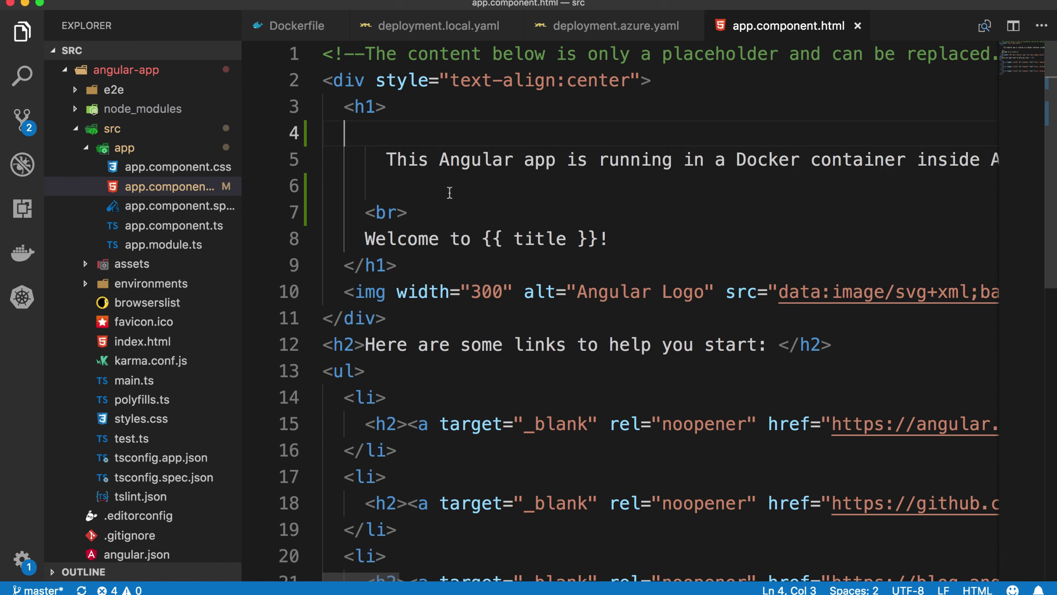
click(450, 191)
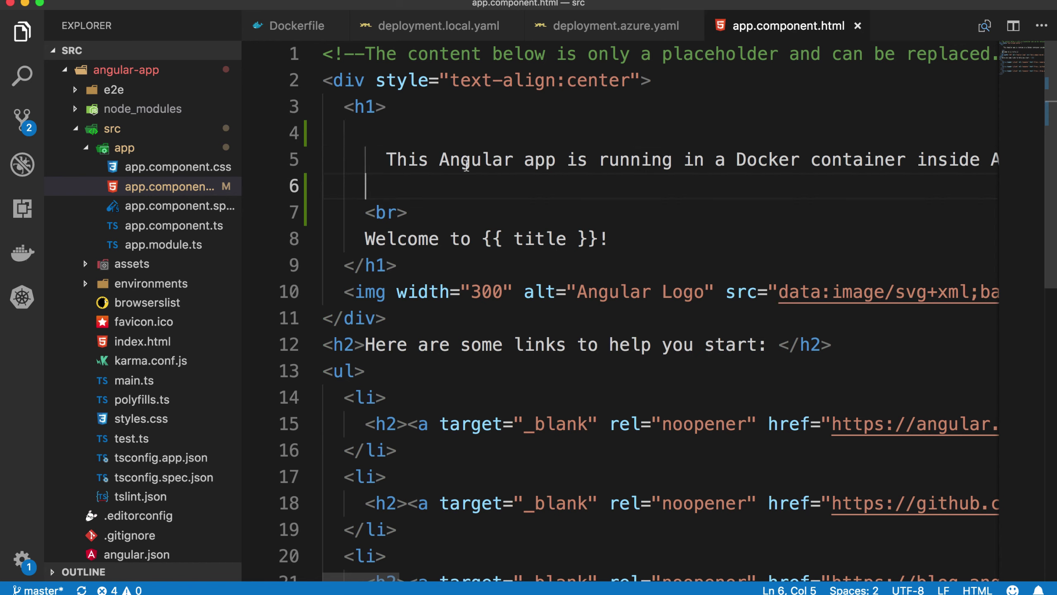
scroll(473, 163, right, 5)
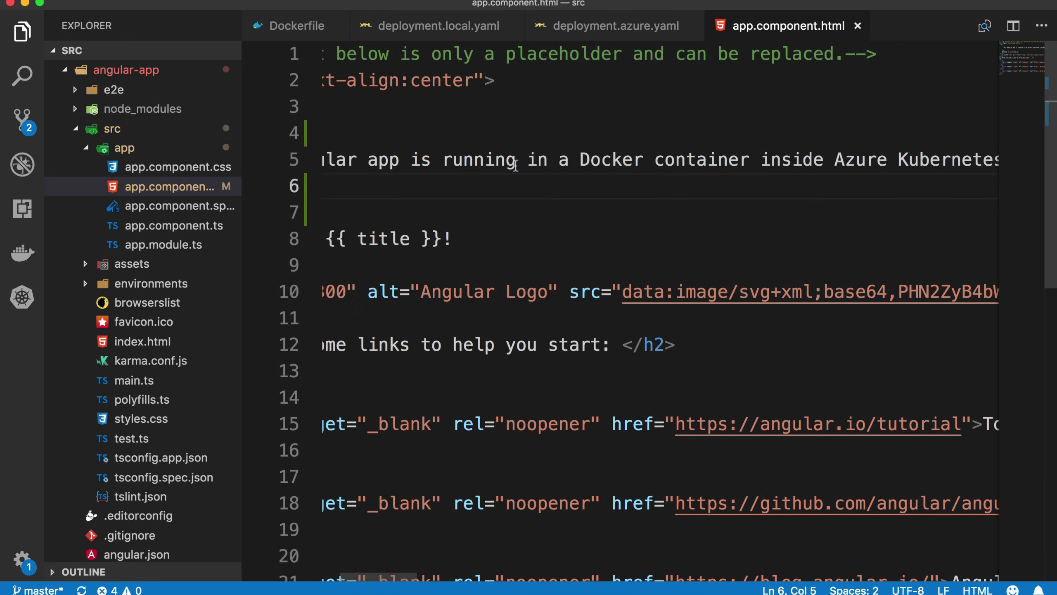
scroll(693, 160, right, 6)
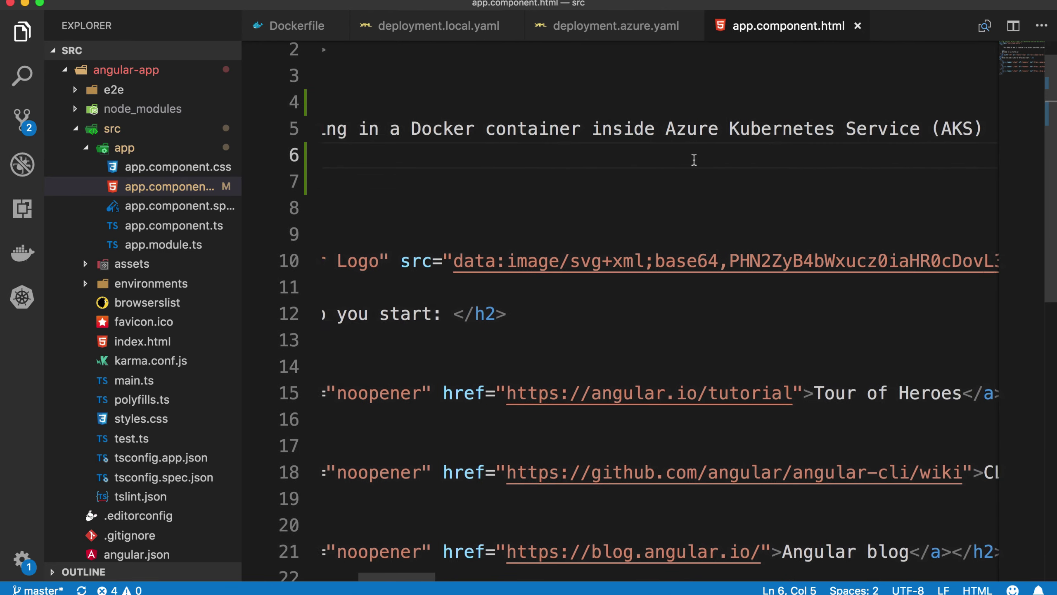
scroll(693, 159, right, 1)
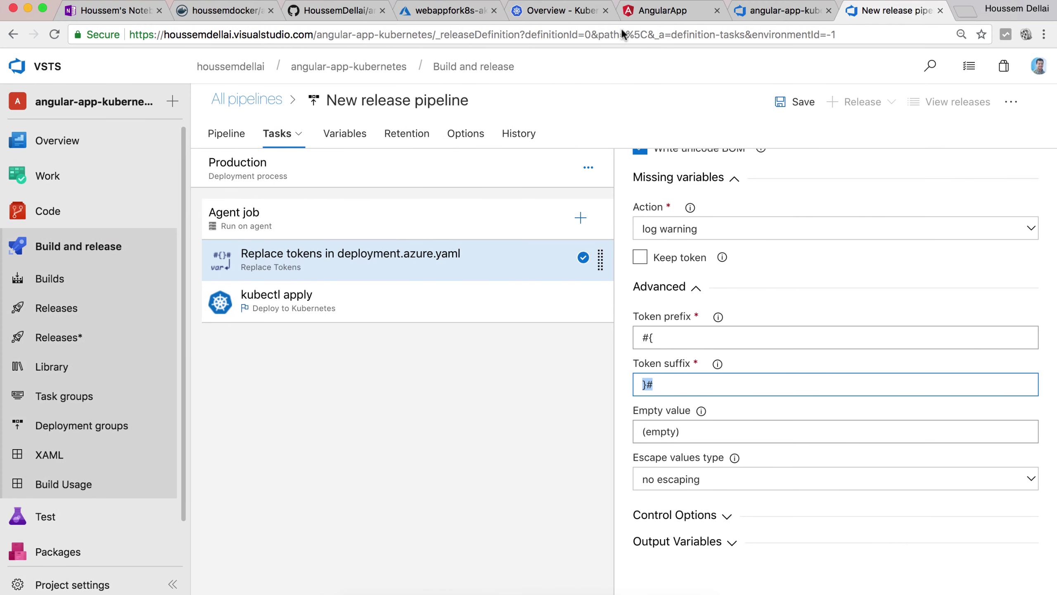
Examine the heading on the deployed AngularApp page in the browser and return to Visual Studio Code.
click(661, 12)
click(464, 79)
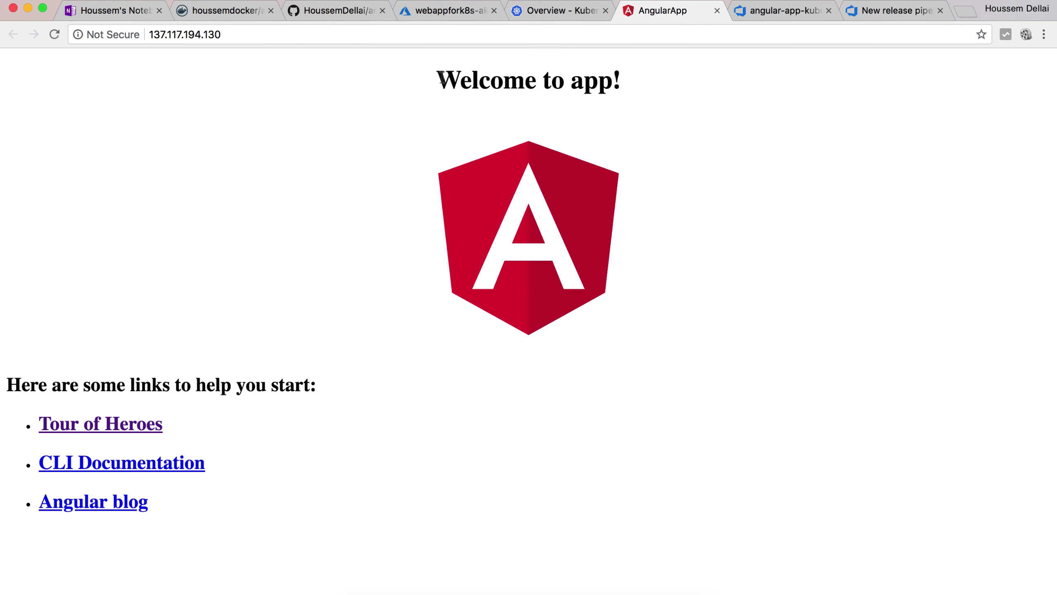
drag(439, 78, 641, 84)
click(593, 109)
key(ctrl+Right)
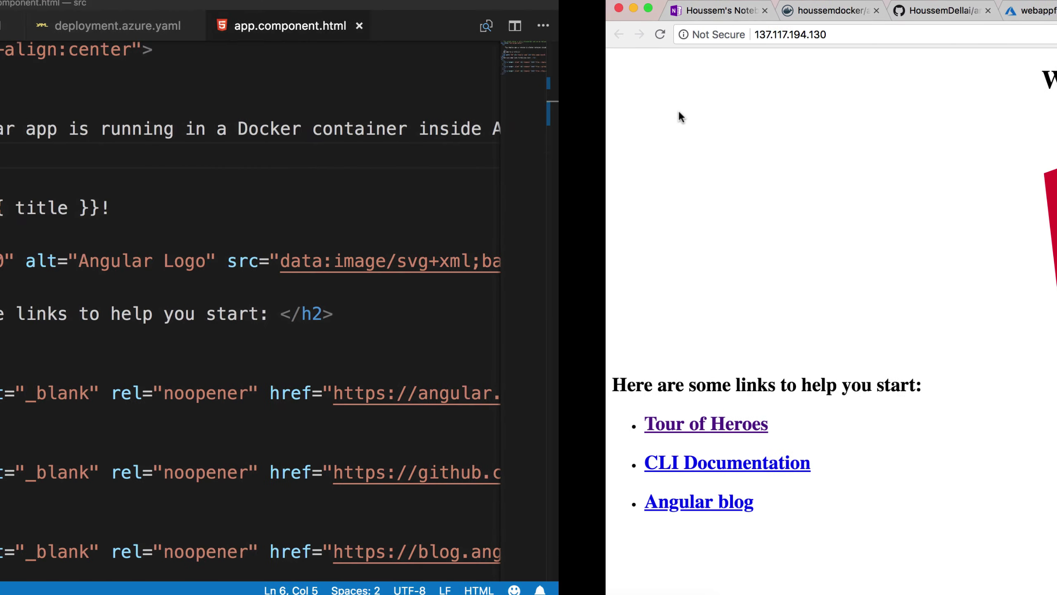
Open the integrated terminal in the angular-app project and stage all changes with git add.
key(Down)
click(538, 148)
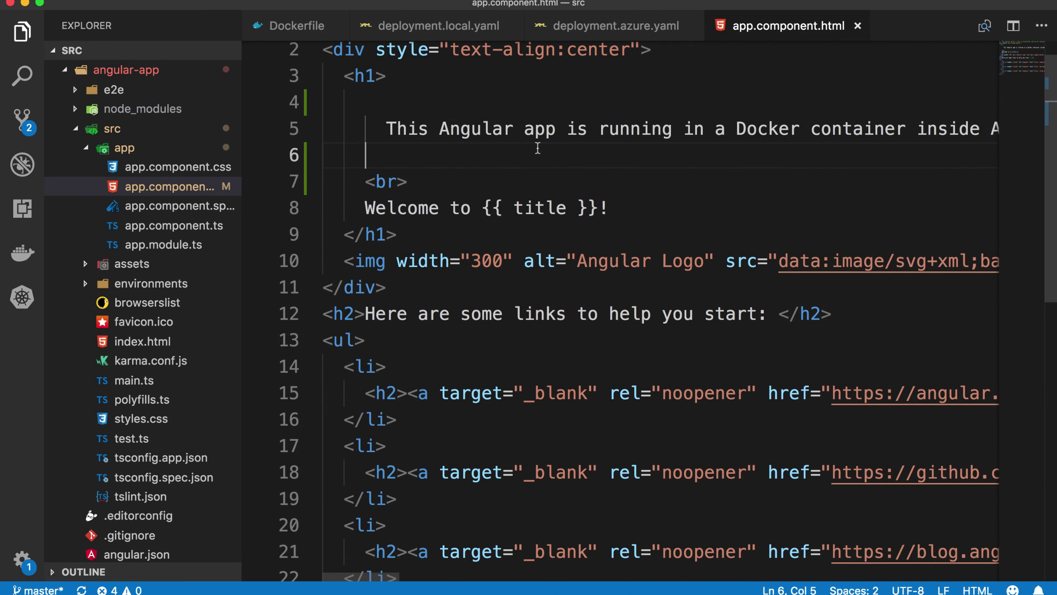
scroll(580, 228, down, 1)
scroll(581, 228, up, 2)
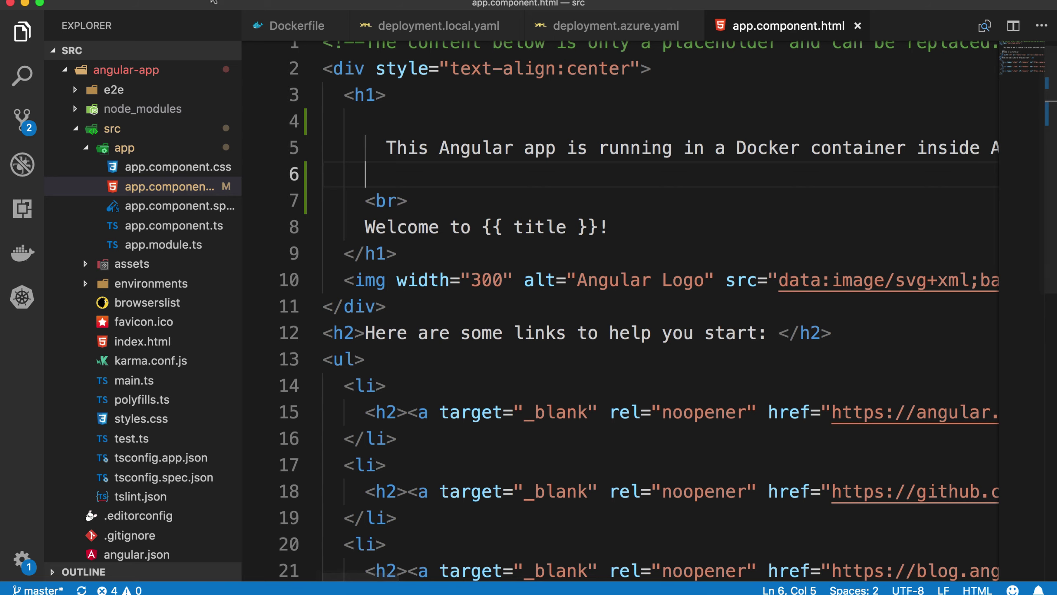
click(212, 0)
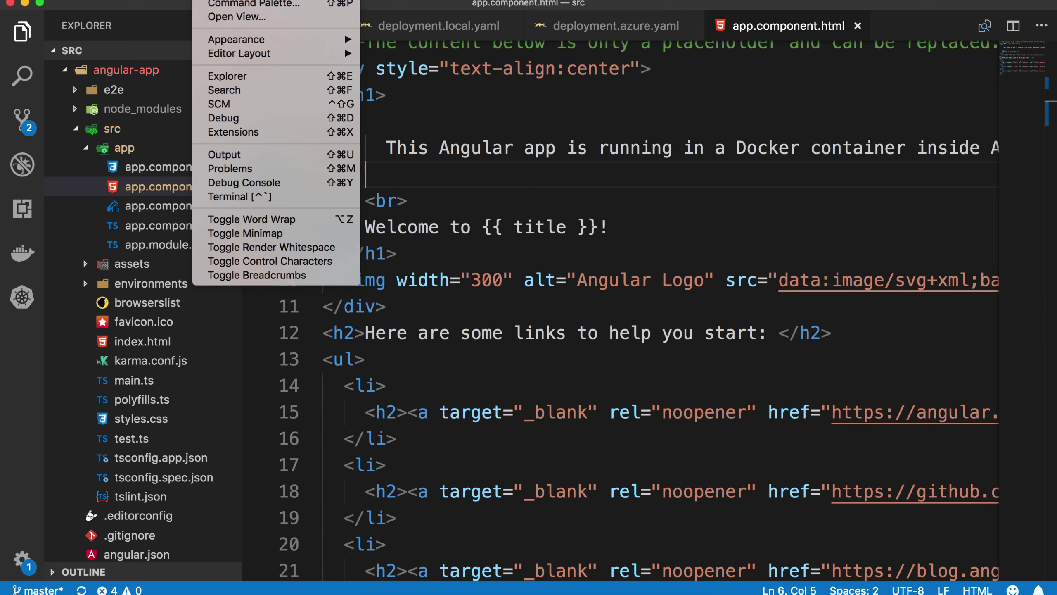
click(246, 197)
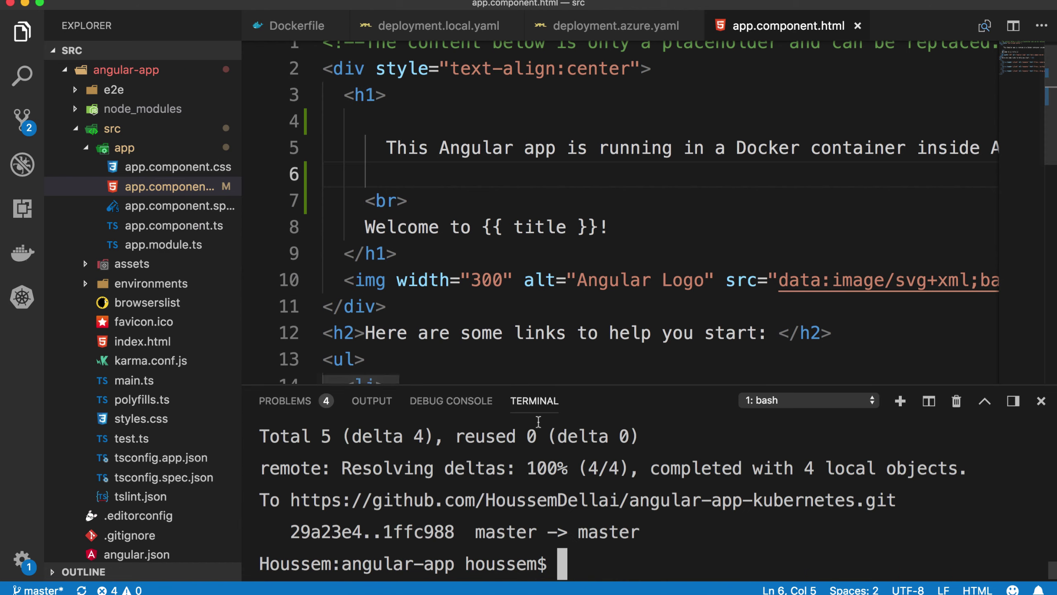
text(git add .)
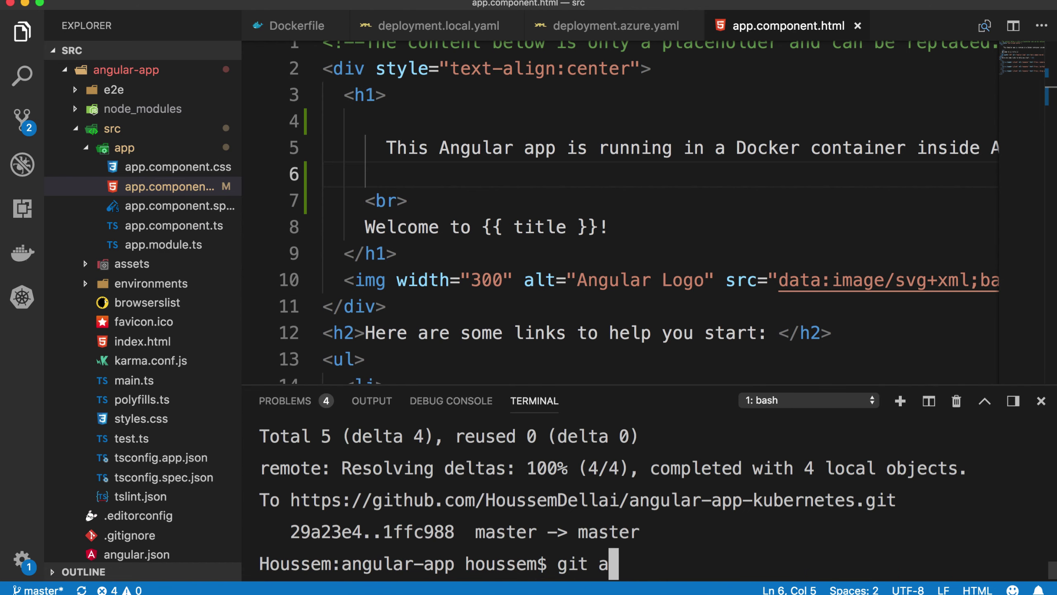
key(Return)
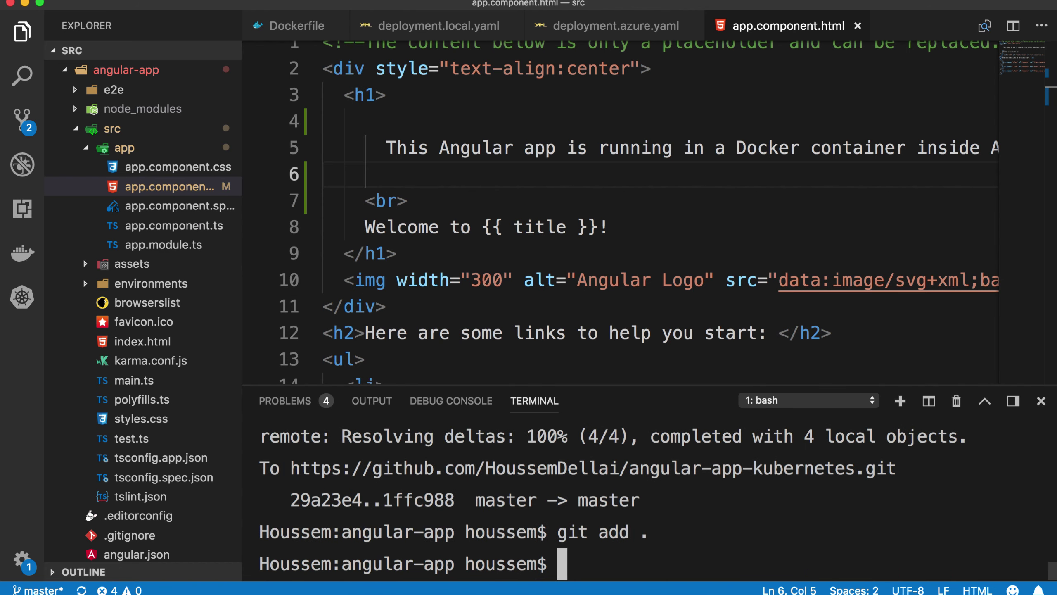
Commit the staged changes with the message "edited yaml" and push them to the remote repository.
text(git commit )
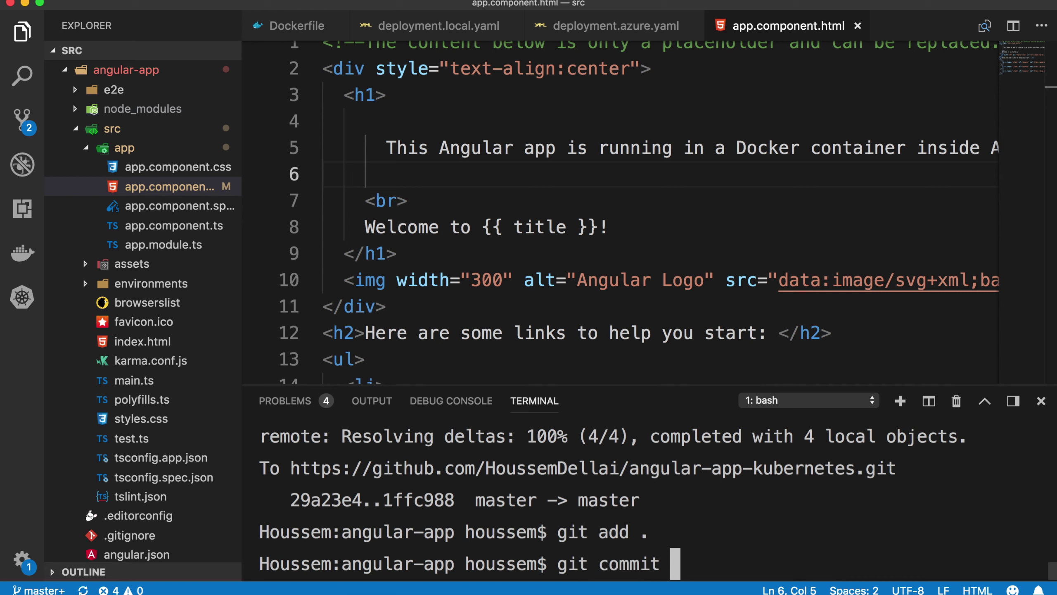
text(-m ")
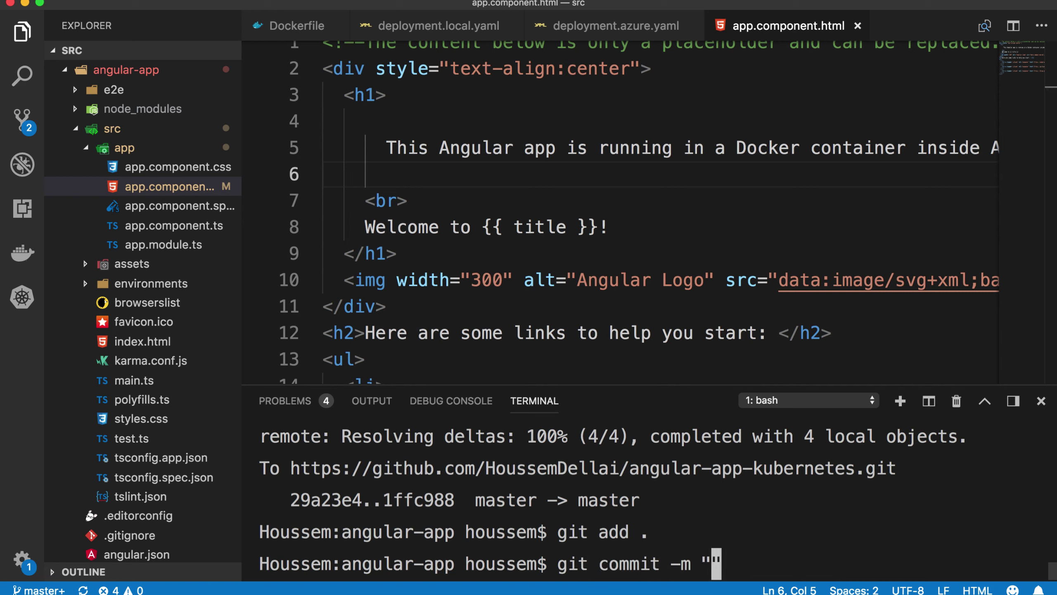
text(e")
key(Return)
text(git push)
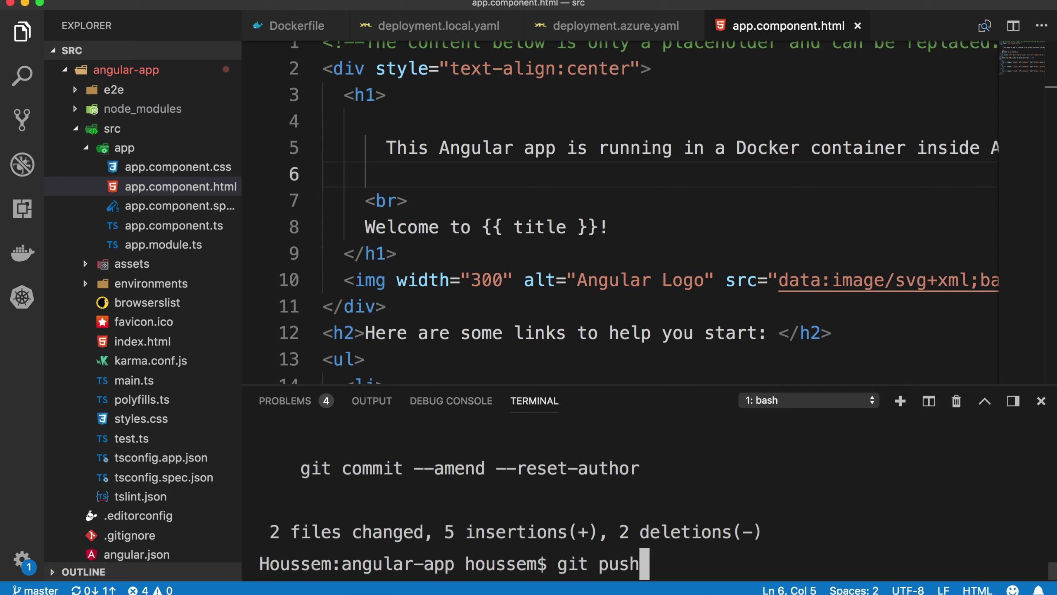
key(Return)
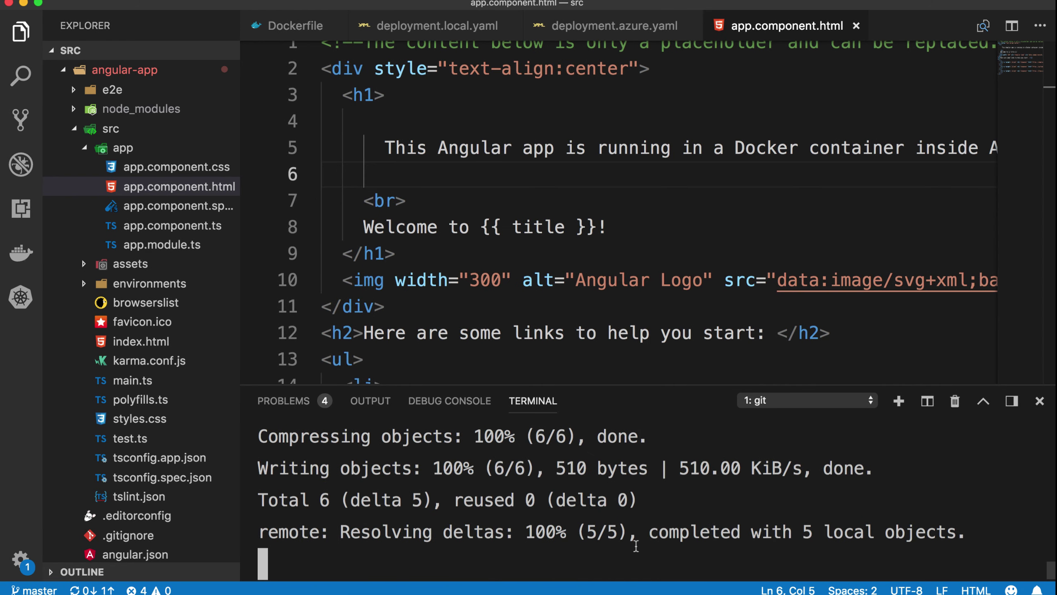
Switch to the browser and refresh the angular-app-kubernetes GitHub repository to check its latest commit.
key(ctrl+Right)
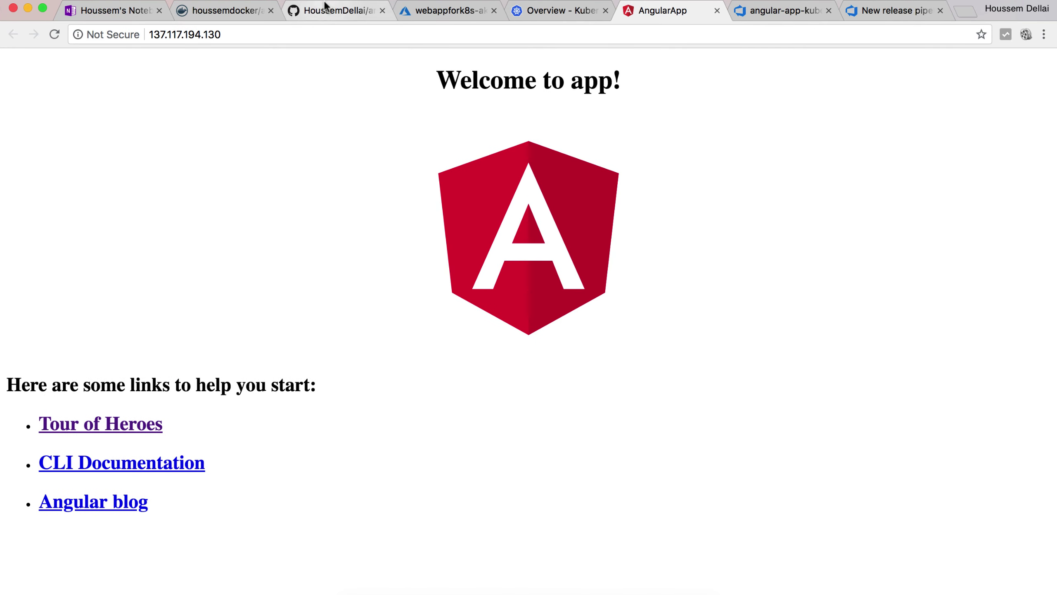
click(324, 6)
click(54, 35)
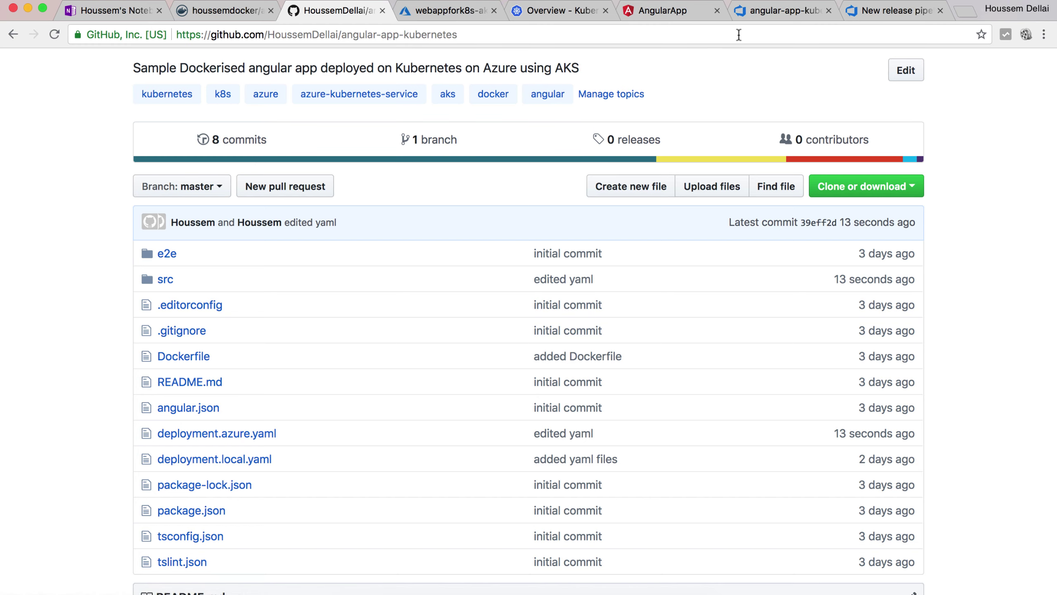
Queue a Docker container-CI build of the master branch on the macOS-Houssem agent pool and open that build's logs in a new tab.
click(770, 12)
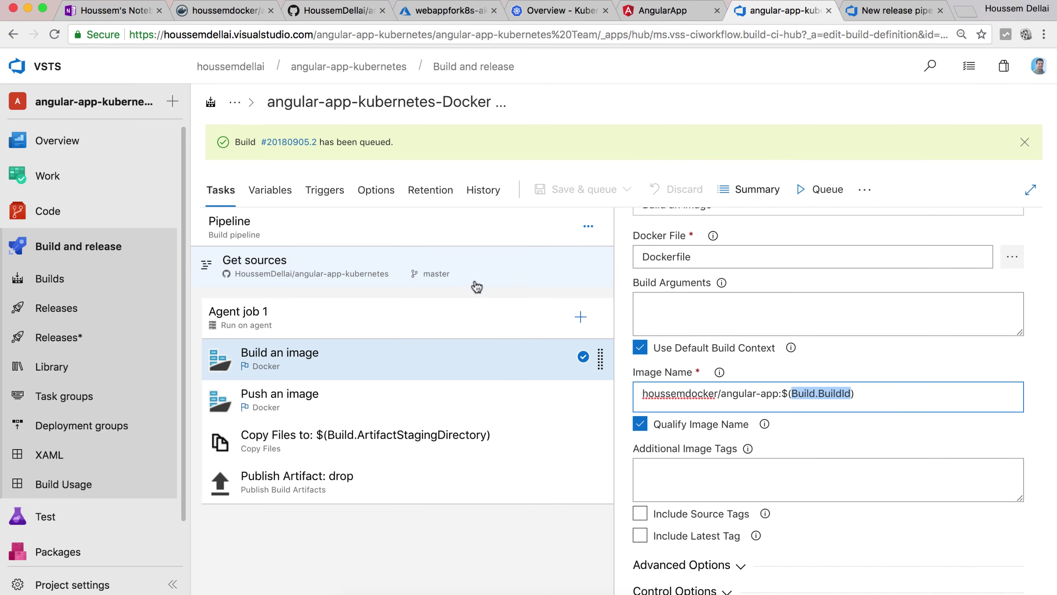
click(1027, 143)
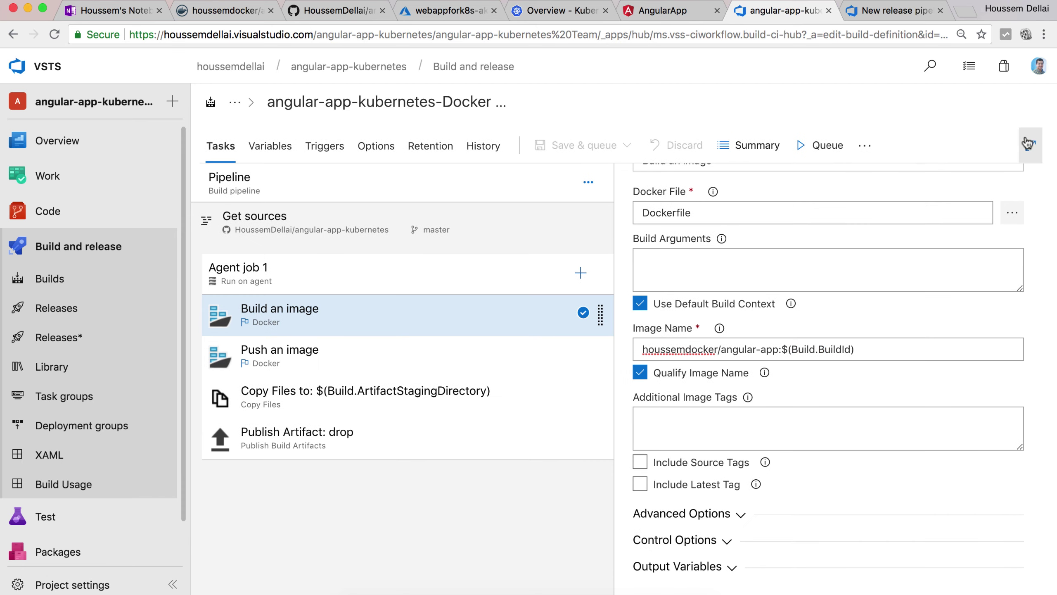
click(816, 146)
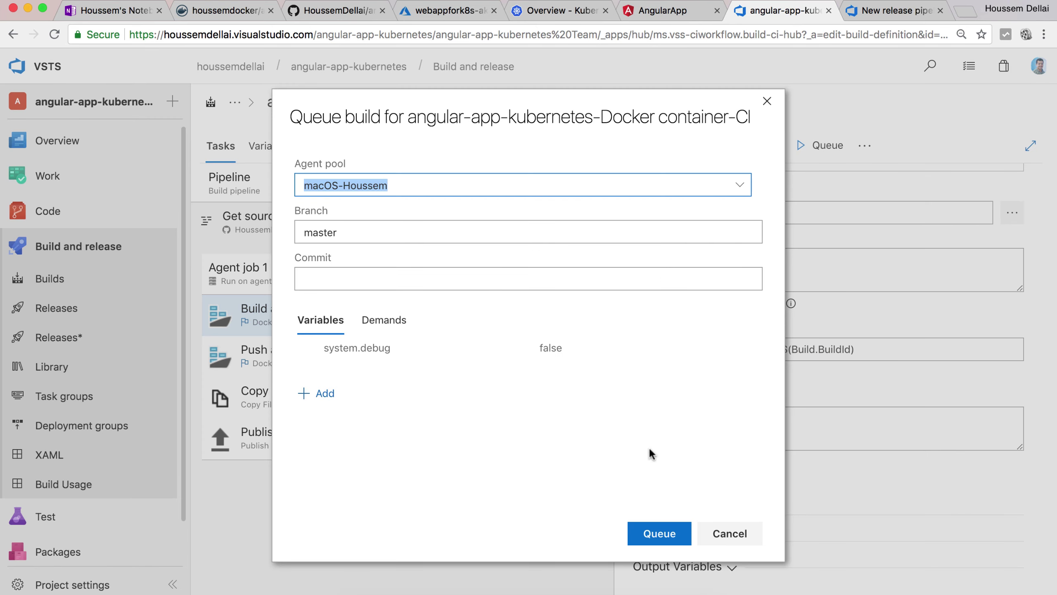
click(661, 537)
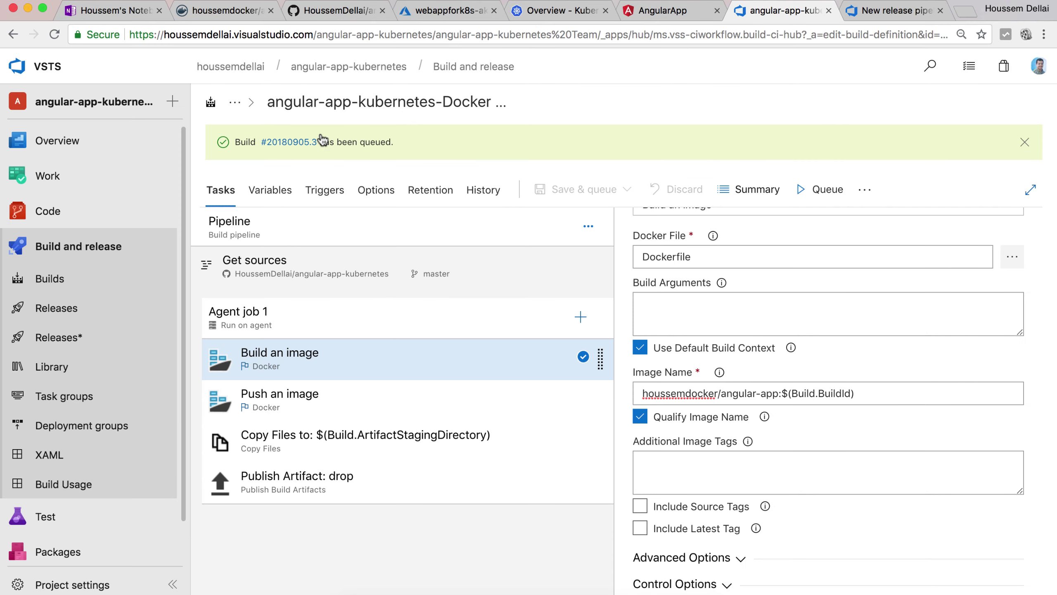
right_click(322, 141)
click(366, 81)
click(797, 10)
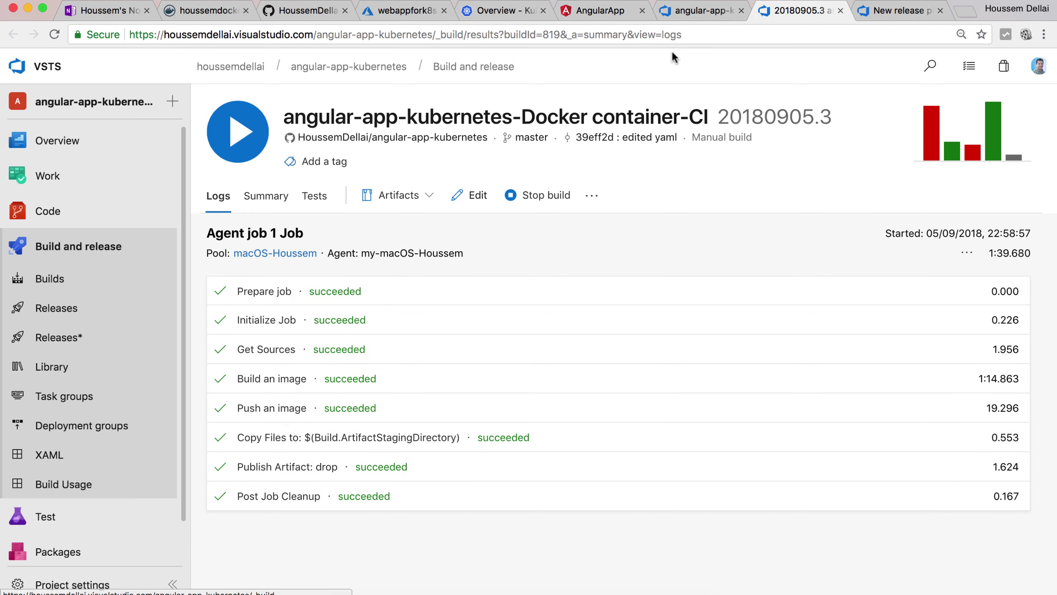
Refresh the angular-app tag list on Docker Hub and check the most recently pushed image tag.
click(205, 11)
click(127, 334)
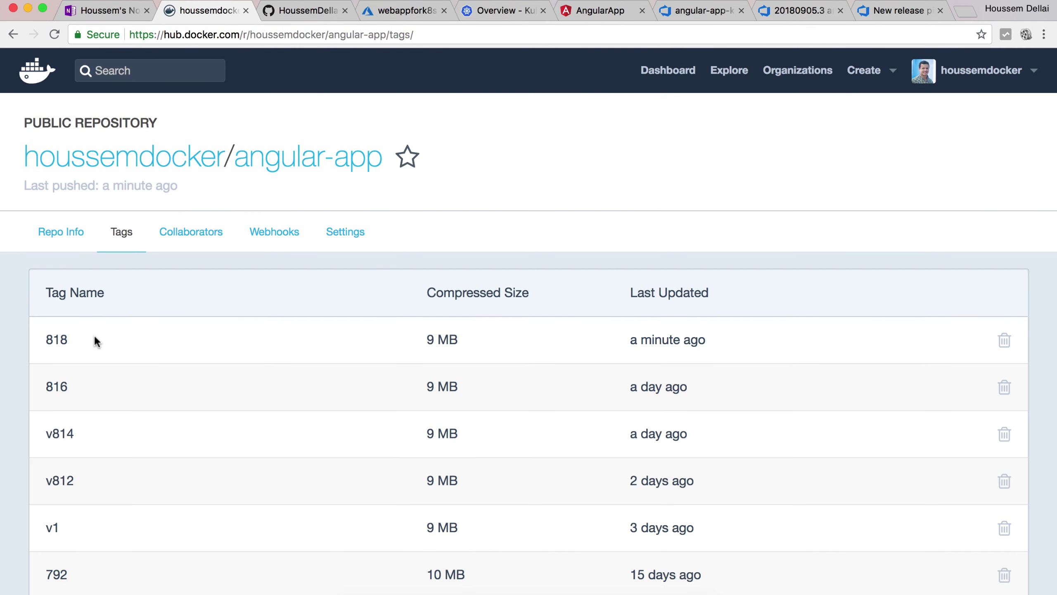
click(54, 34)
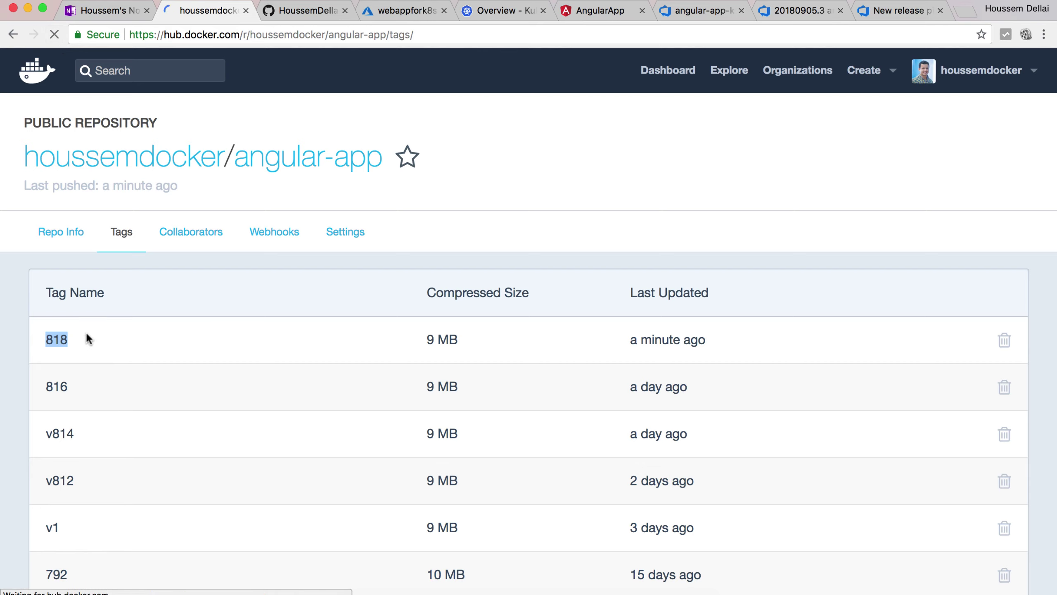
drag(76, 332, 40, 339)
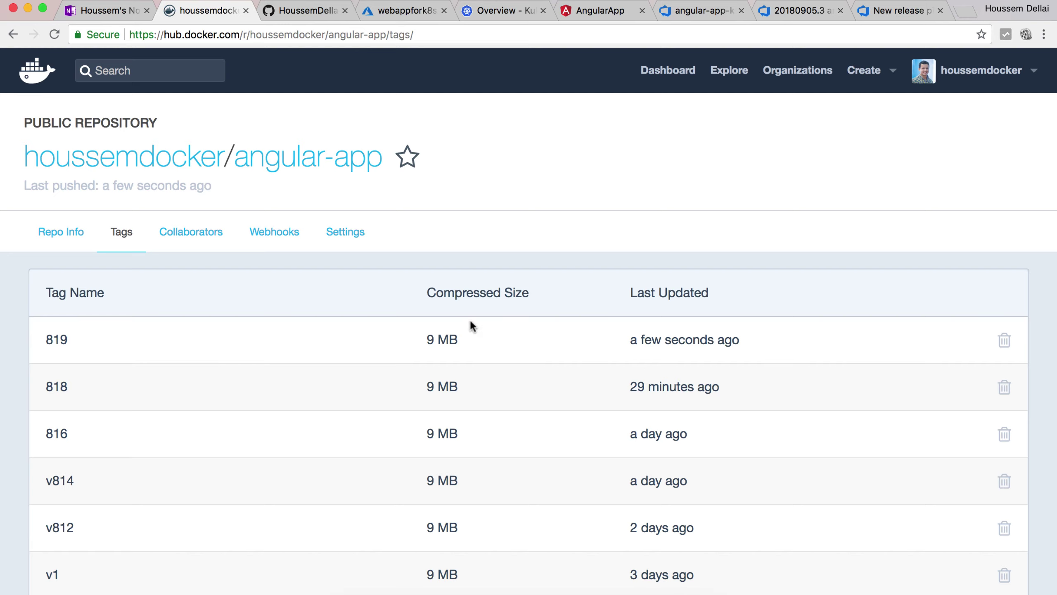
Save the new release pipeline containing the Replace Tokens and kubectl apply tasks.
click(915, 10)
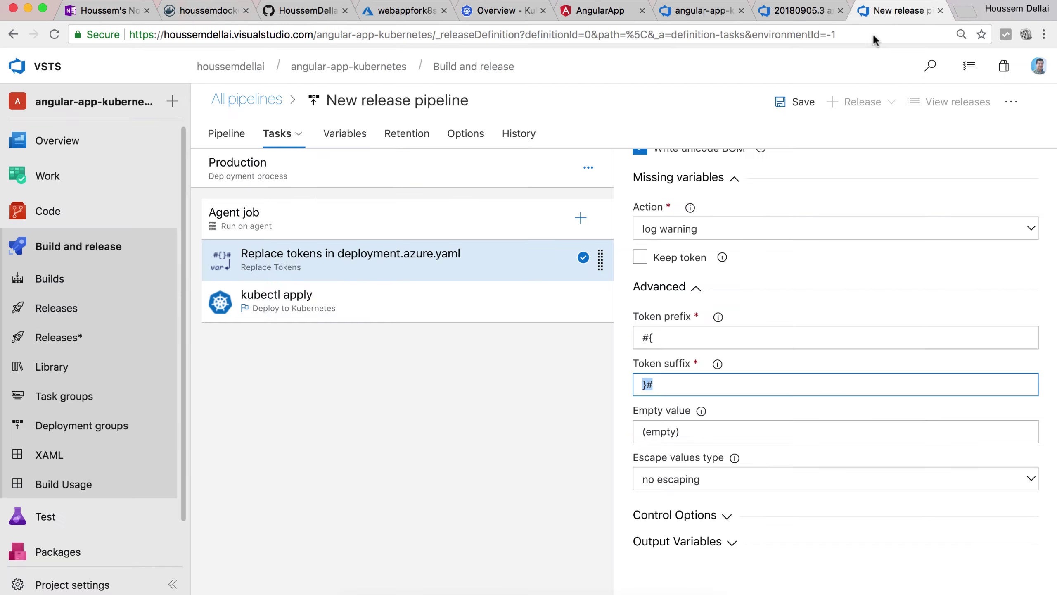
click(795, 104)
click(589, 412)
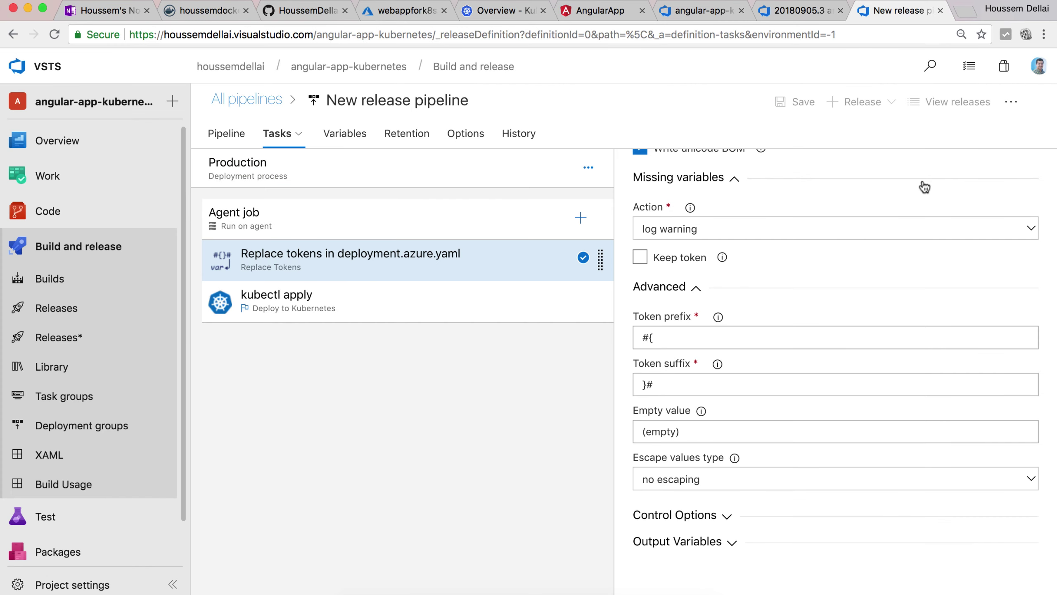
Create a release from the saved pipeline using build artifact version 20180905.3.
click(861, 103)
click(828, 138)
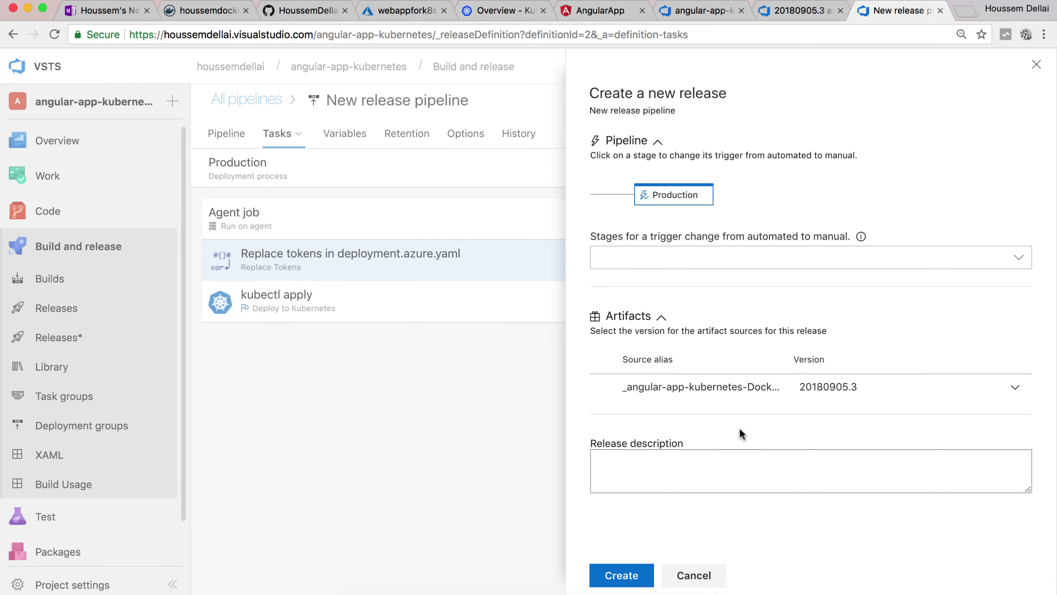
click(622, 577)
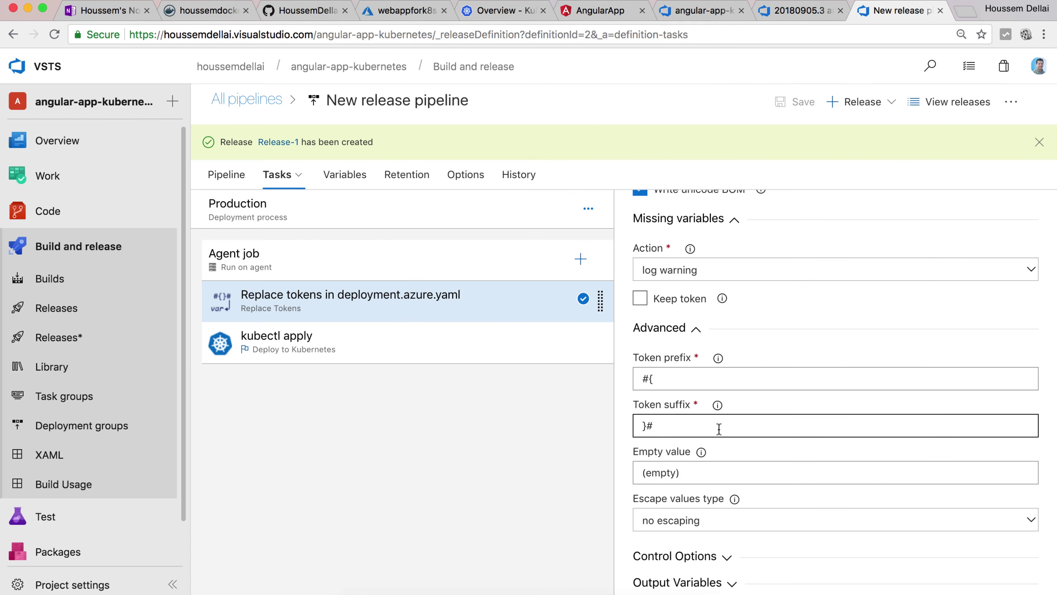
Open the created release in a new tab and view the Production stage's deployment logs.
right_click(288, 142)
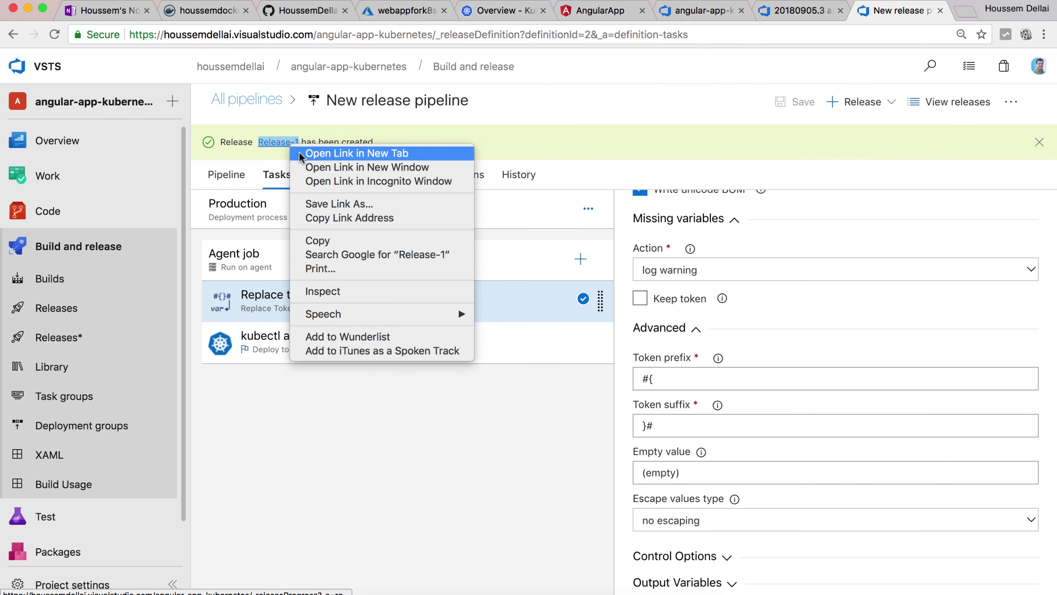
click(356, 153)
click(887, 12)
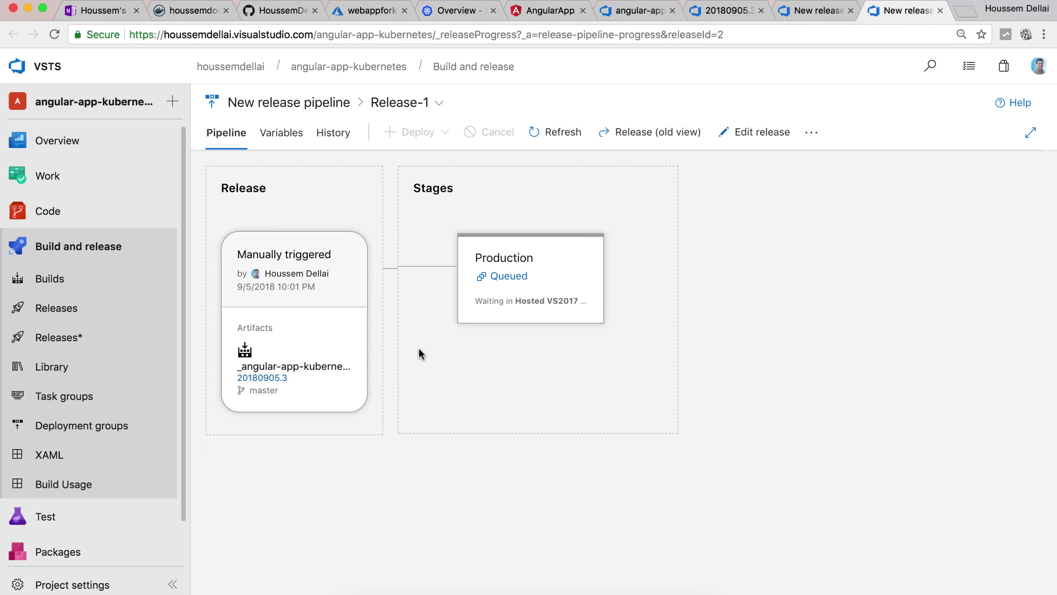
click(505, 278)
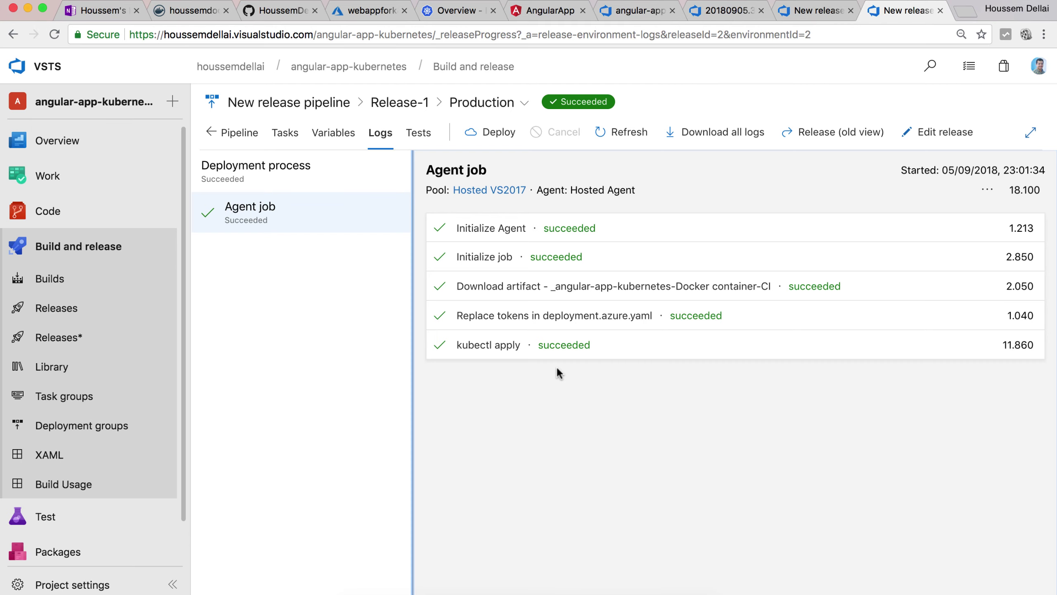
Refresh the Kubernetes dashboard overview and examine the workload statuses, deployments, pods and replica sets in the default namespace.
click(450, 9)
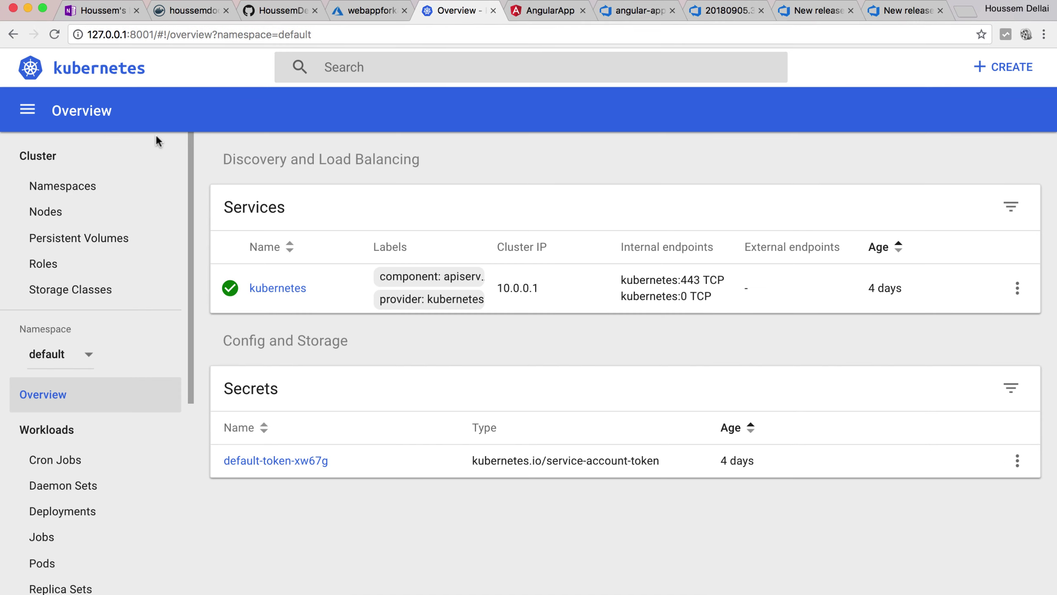
click(54, 35)
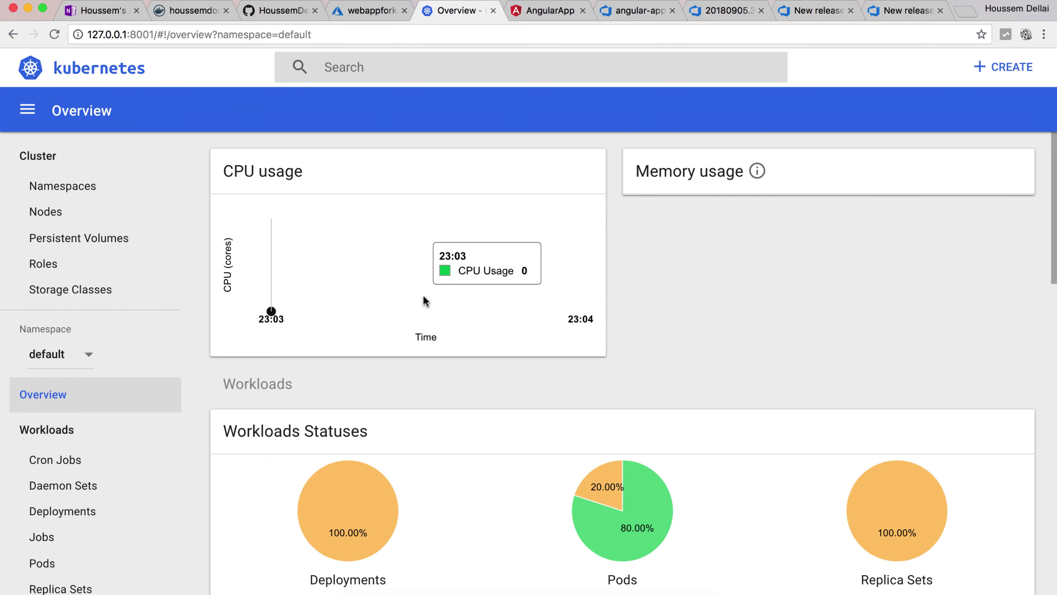
scroll(424, 302, down, 3)
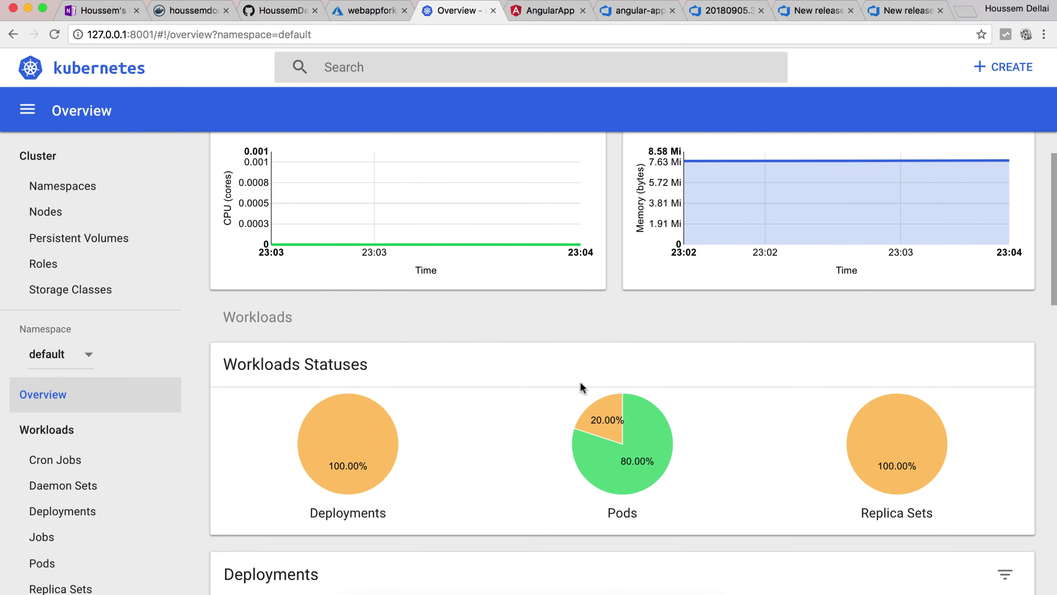
scroll(640, 375, down, 5)
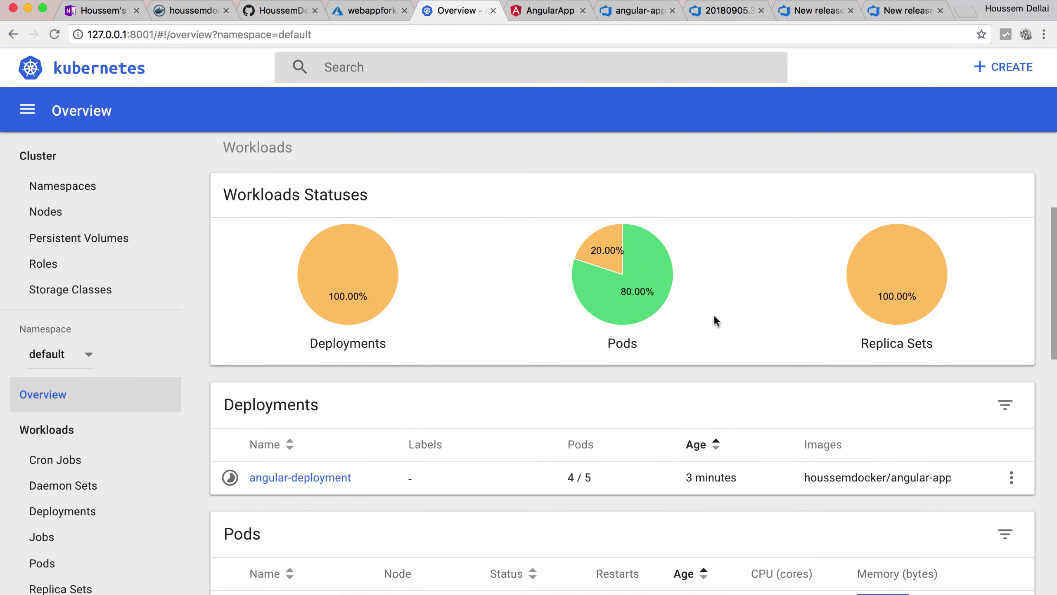
scroll(746, 385, down, 1)
scroll(746, 382, down, 6)
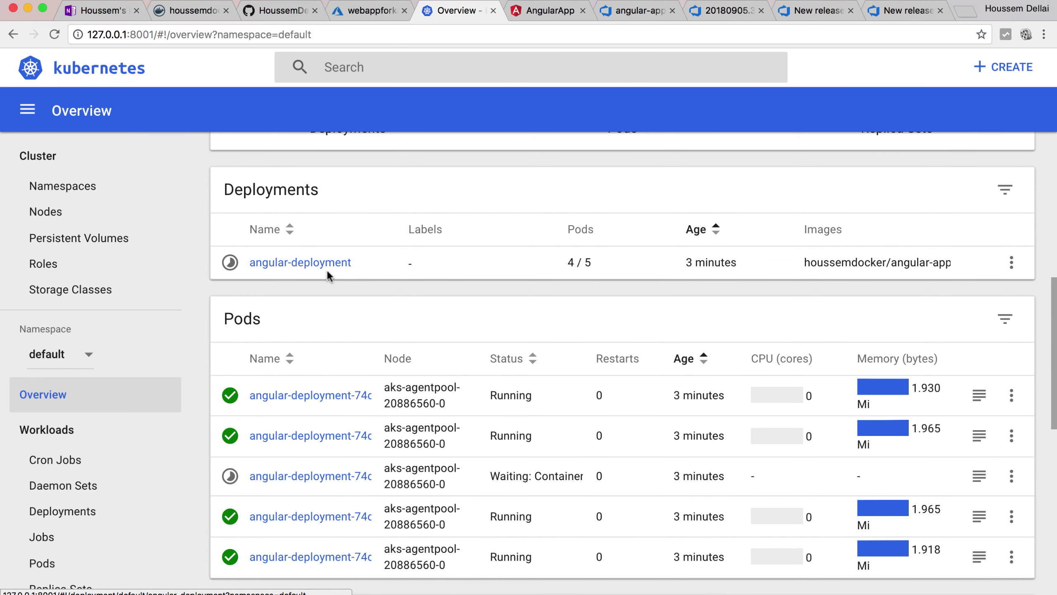
scroll(335, 293, down, 1)
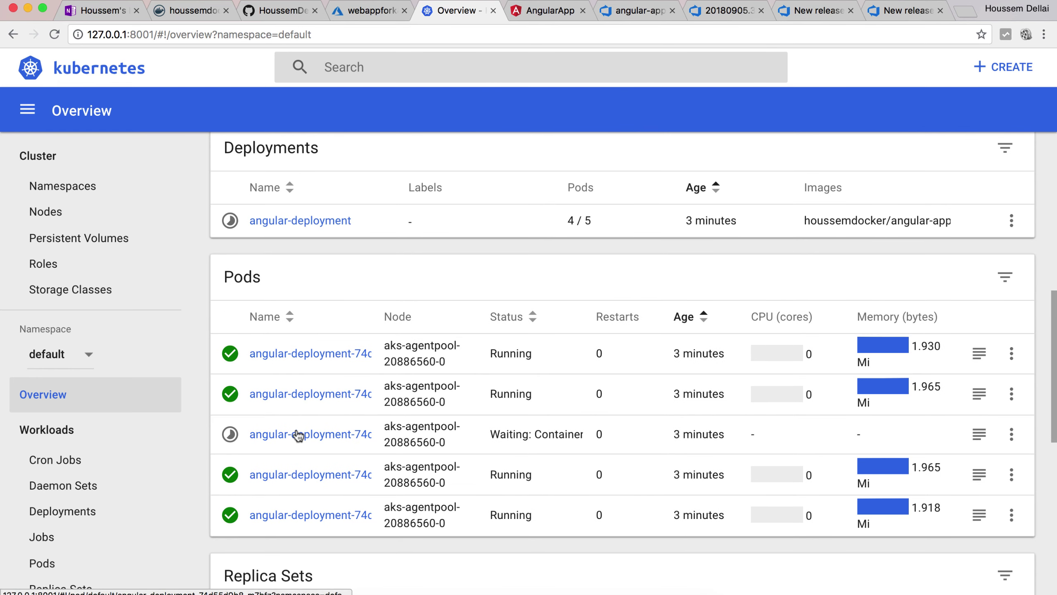
scroll(308, 448, down, 1)
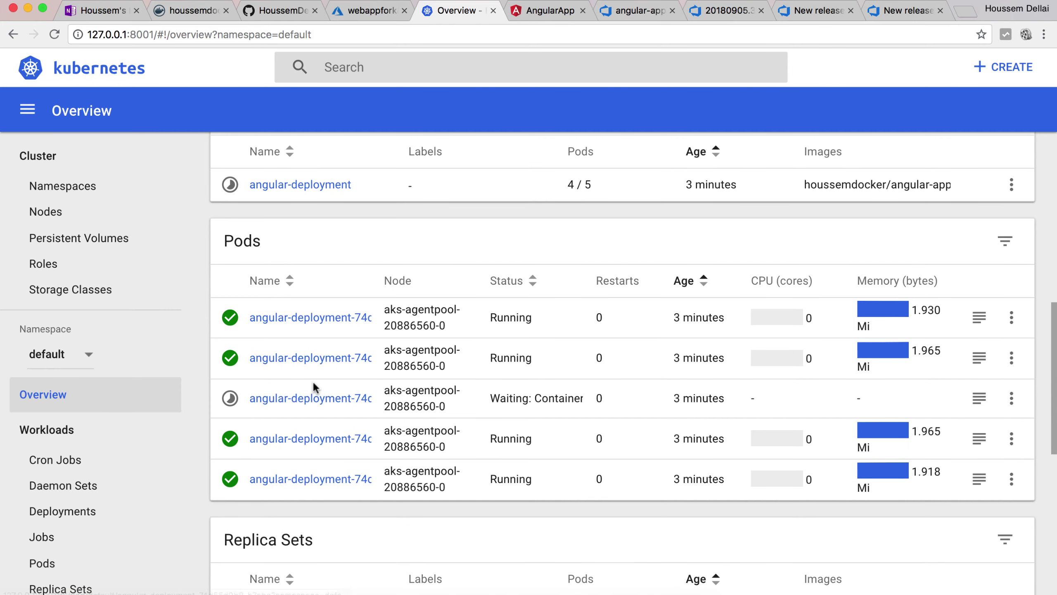
scroll(316, 396, down, 1)
scroll(316, 396, down, 3)
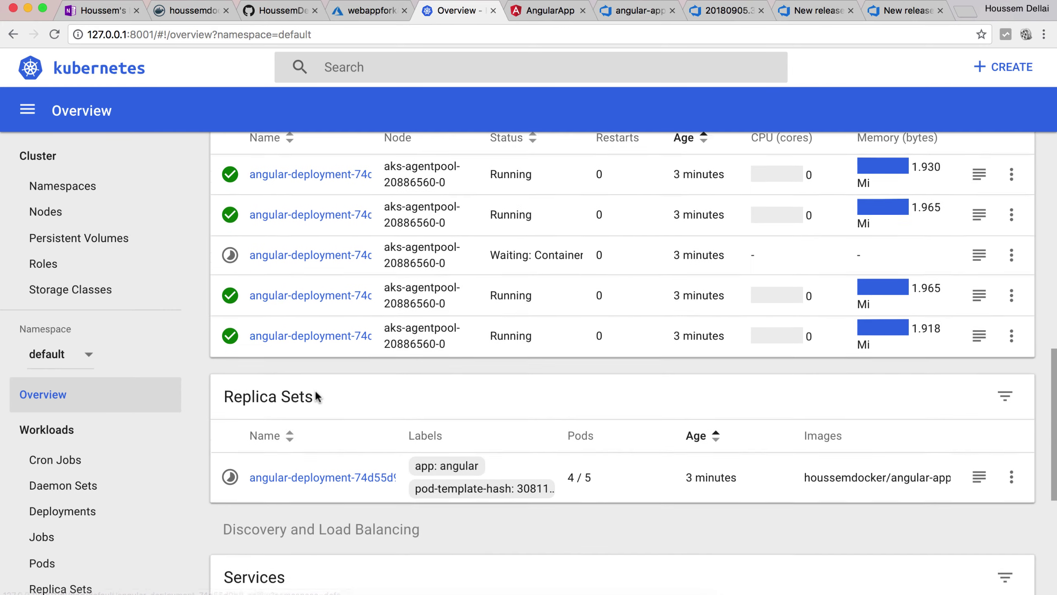
Examine the replica set and services in the Kubernetes dashboard, and refresh the overview to recheck the workload statuses.
scroll(316, 393, down, 5)
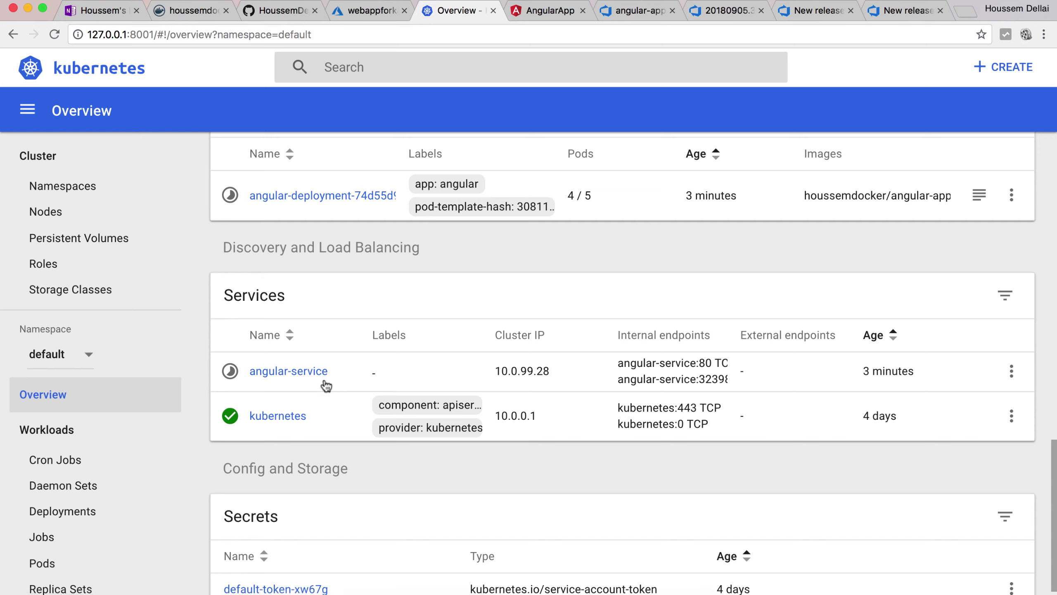
scroll(327, 384, down, 1)
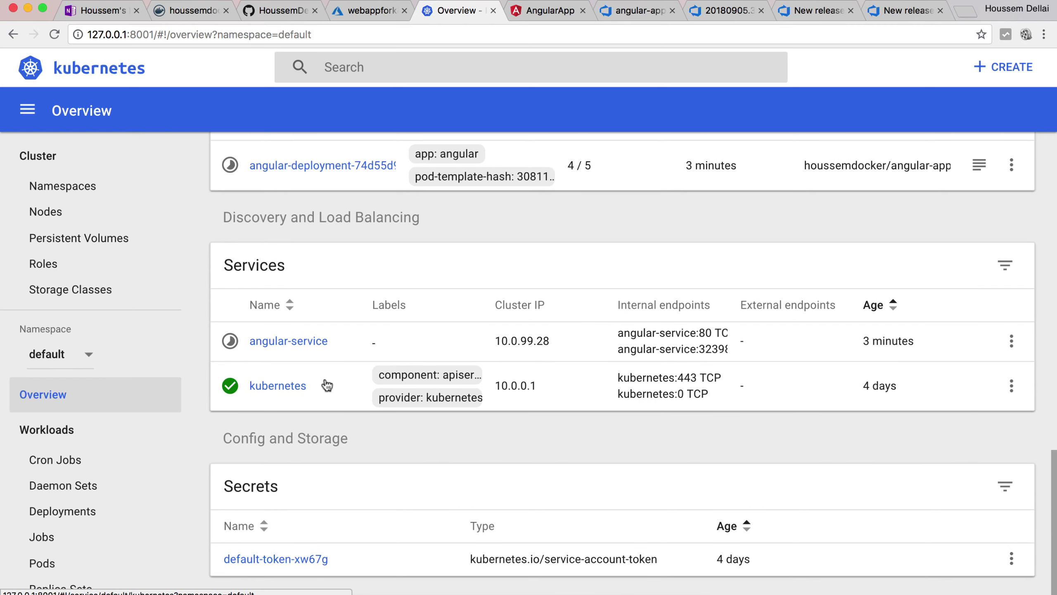
scroll(326, 385, up, 15)
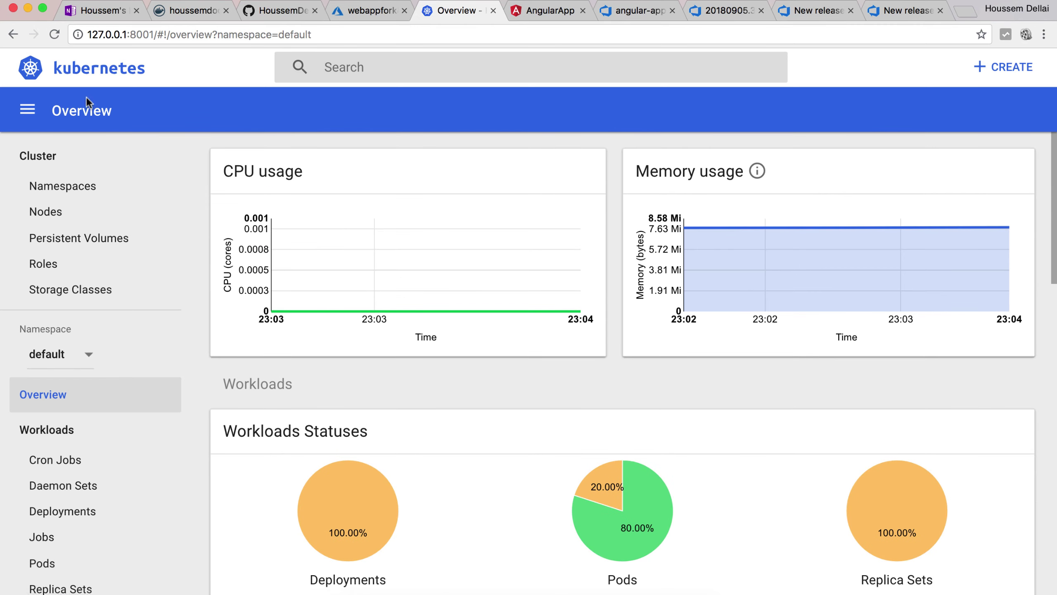
click(54, 35)
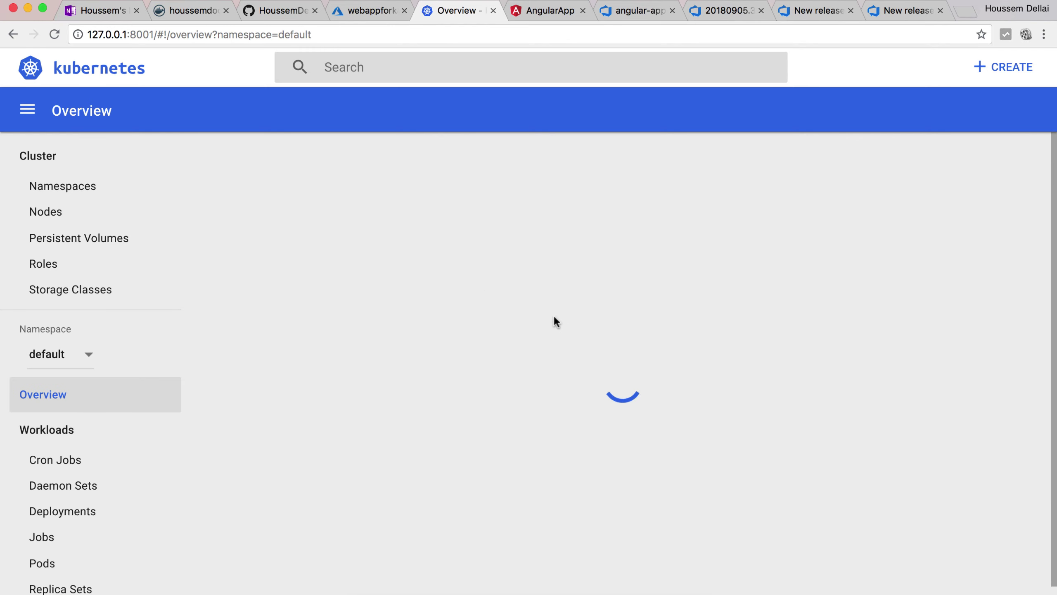
scroll(581, 390, down, 6)
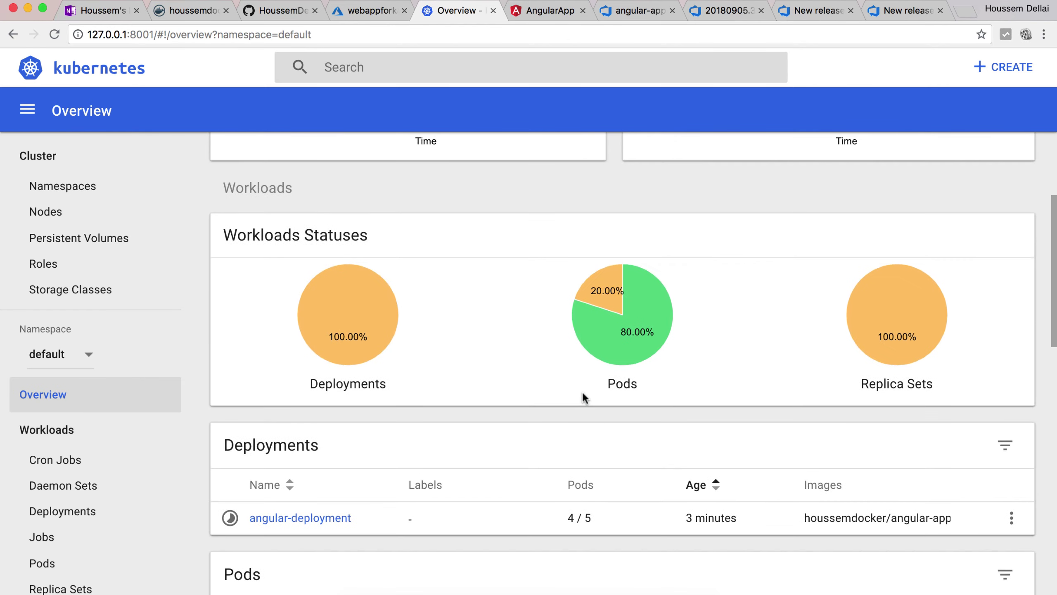
scroll(583, 396, down, 10)
Refresh the dashboard overview once more and examine the deployment, pods, replica set and angular-service's external endpoint.
click(54, 35)
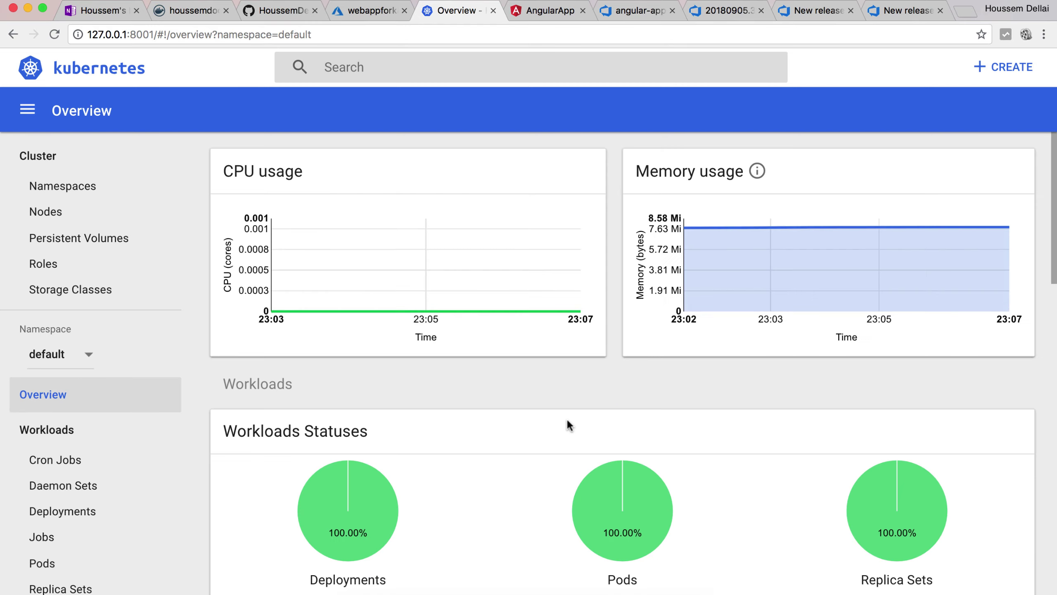
scroll(566, 417, down, 10)
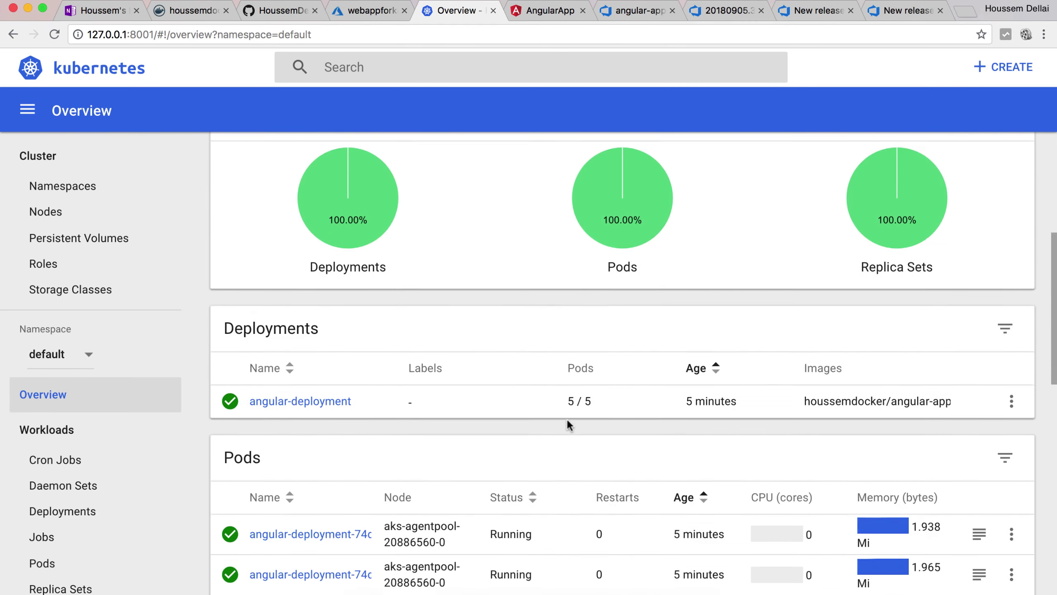
scroll(566, 417, down, 5)
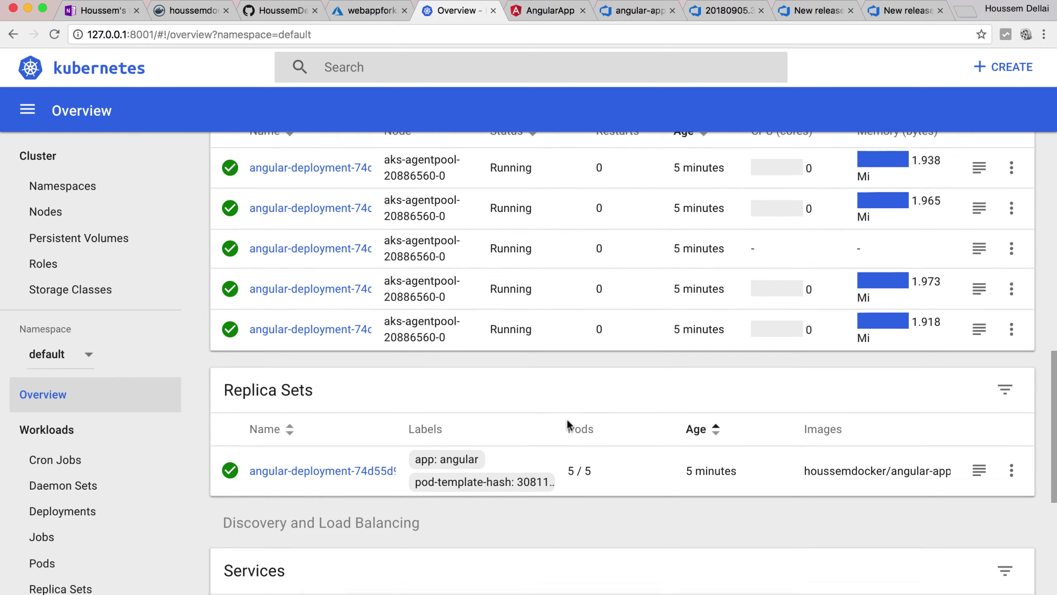
scroll(567, 418, down, 4)
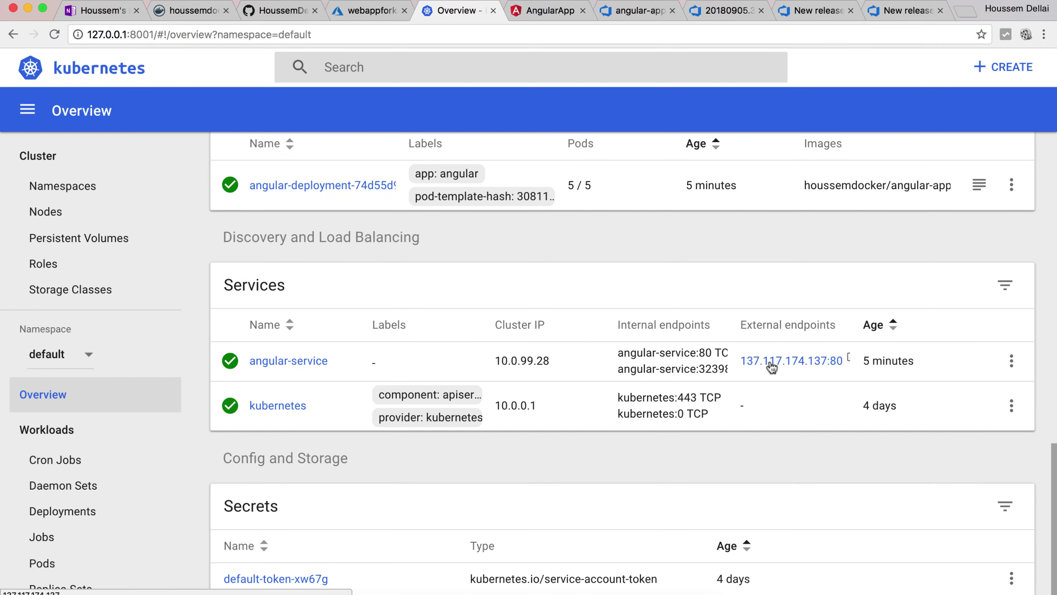
Open angular-service's external endpoint and compare the deployed page's heading with the Angular app page already open in the browser.
click(797, 361)
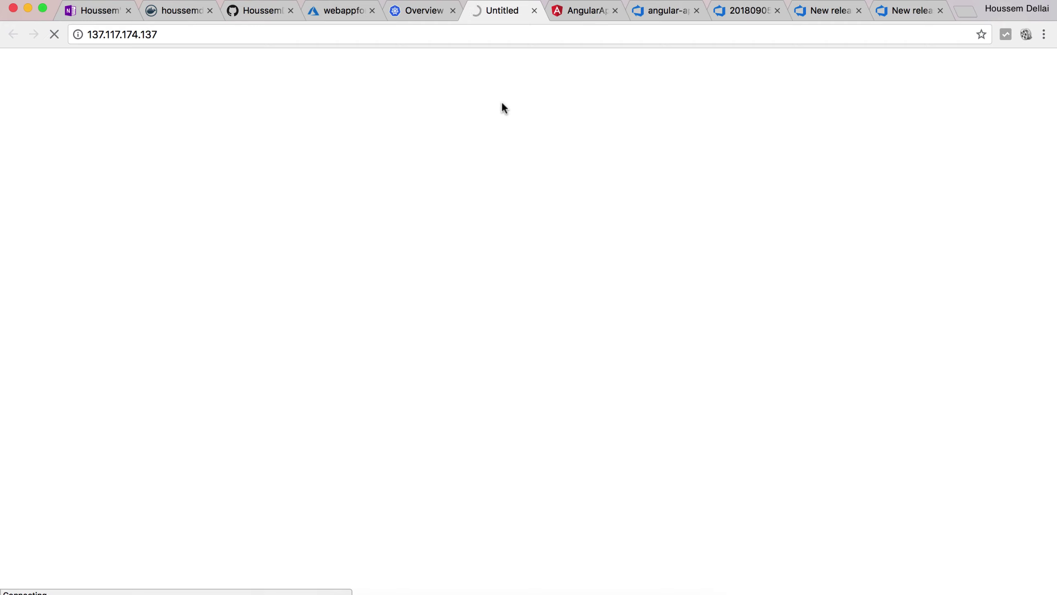
click(585, 12)
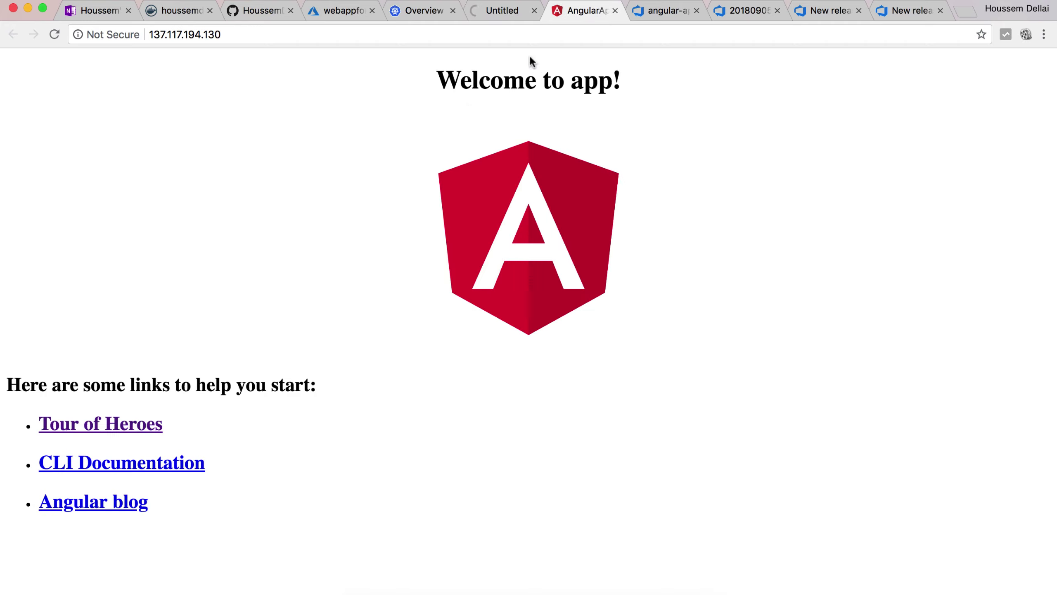
click(490, 12)
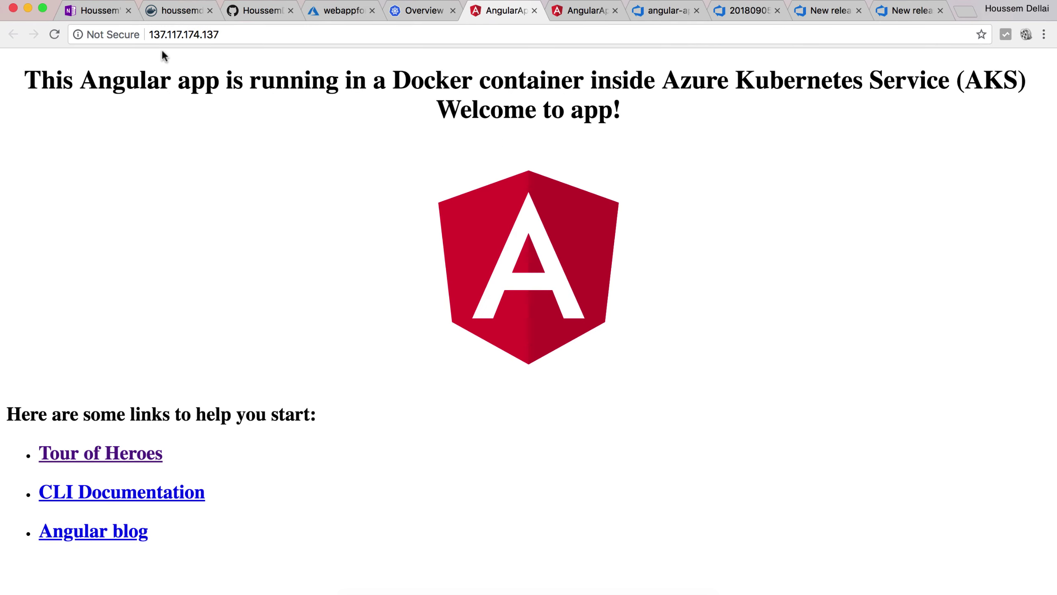
drag(31, 79, 571, 79)
click(525, 69)
drag(505, 50, 1055, 91)
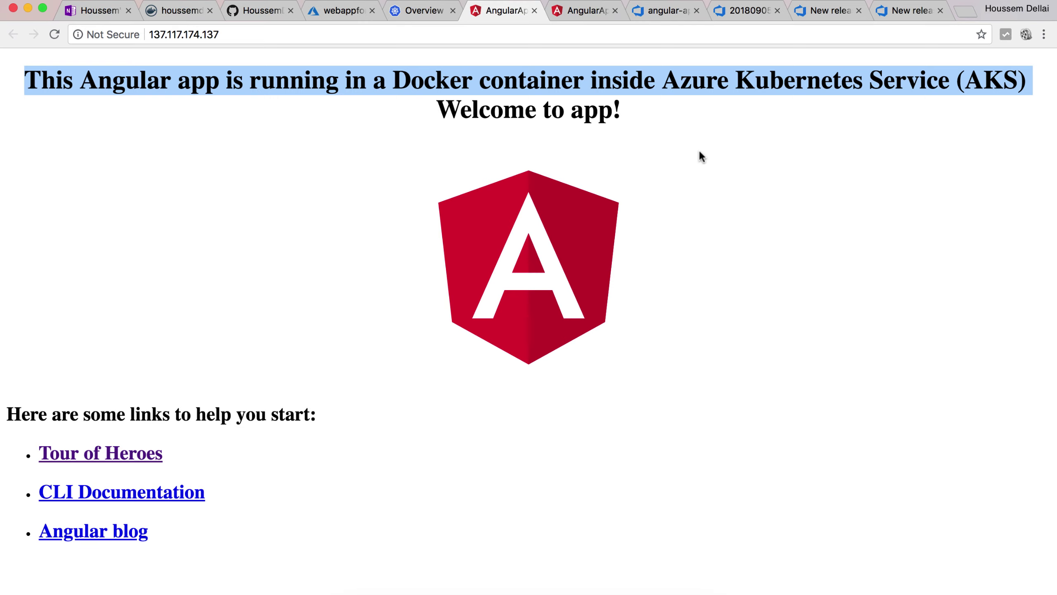
click(699, 201)
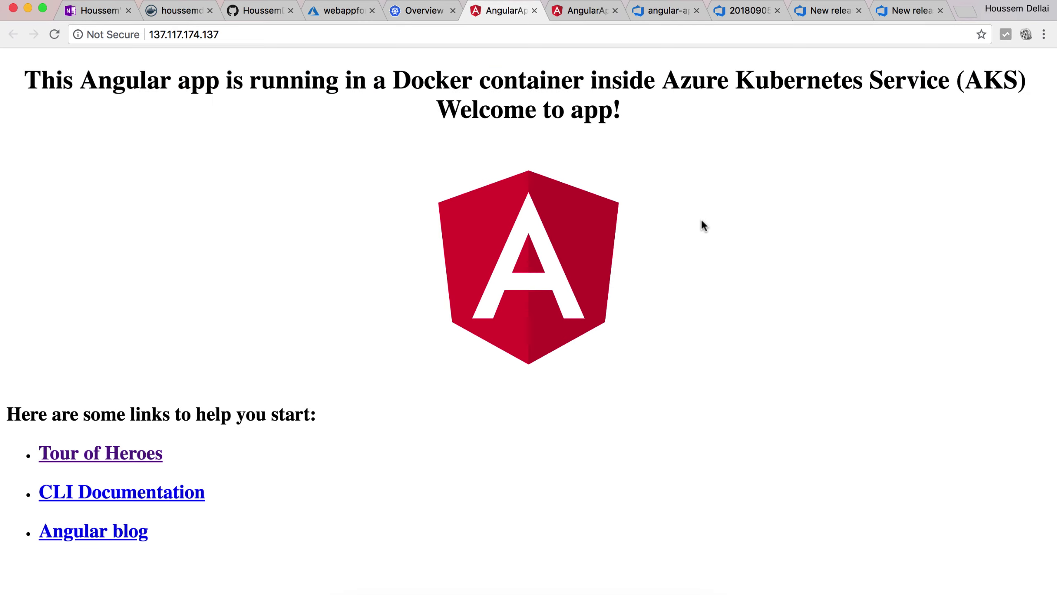
Return to the Kubernetes dashboard overview and review its services and replica set.
key(ctrl+Left)
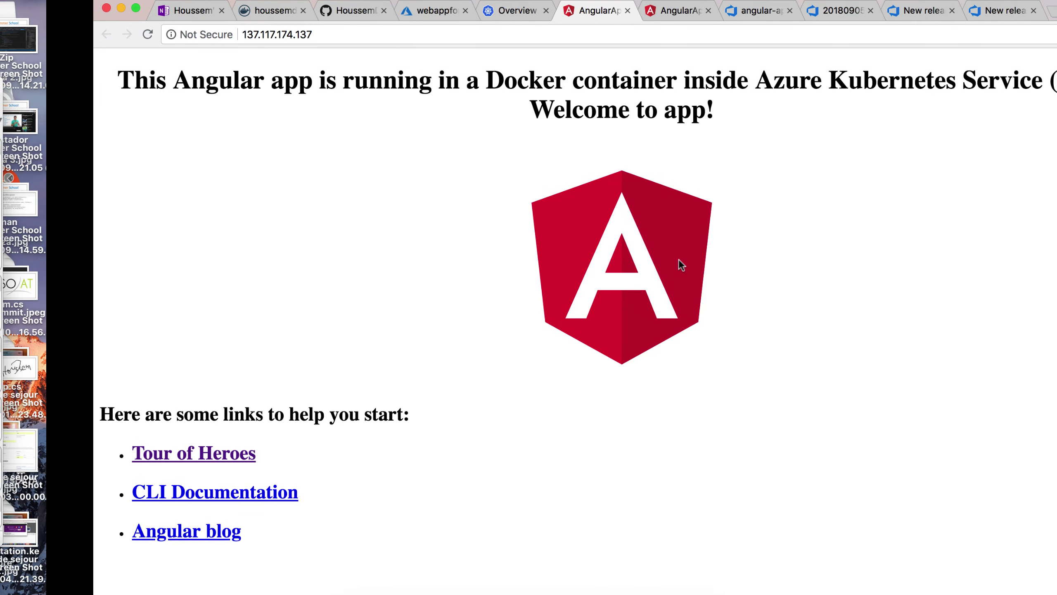
key(ctrl+Left)
key(ctrl+Right)
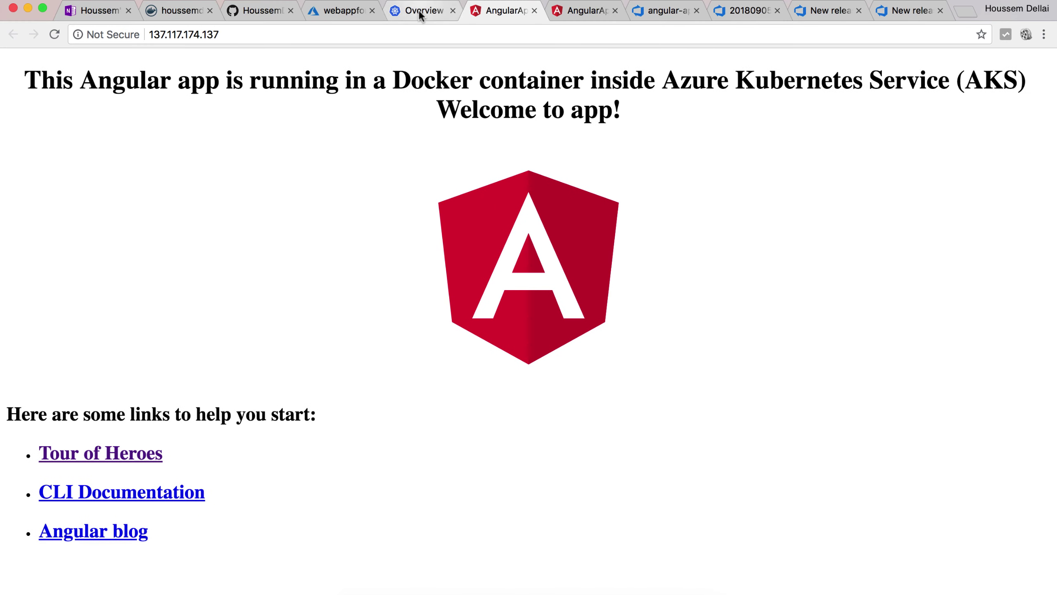
click(419, 10)
scroll(483, 273, down, 1)
scroll(483, 273, up, 1)
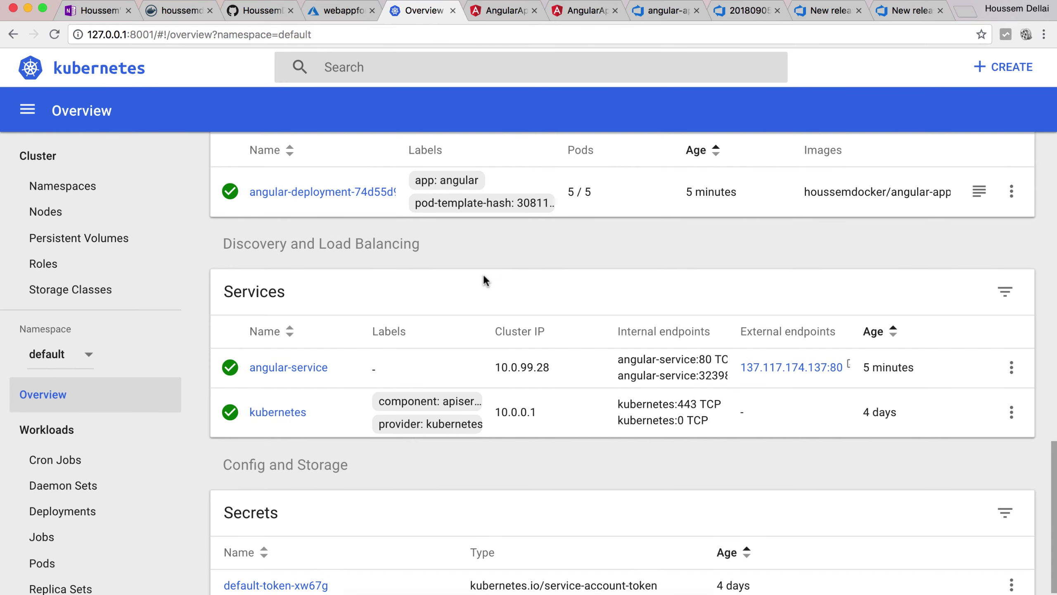
scroll(482, 273, up, 4)
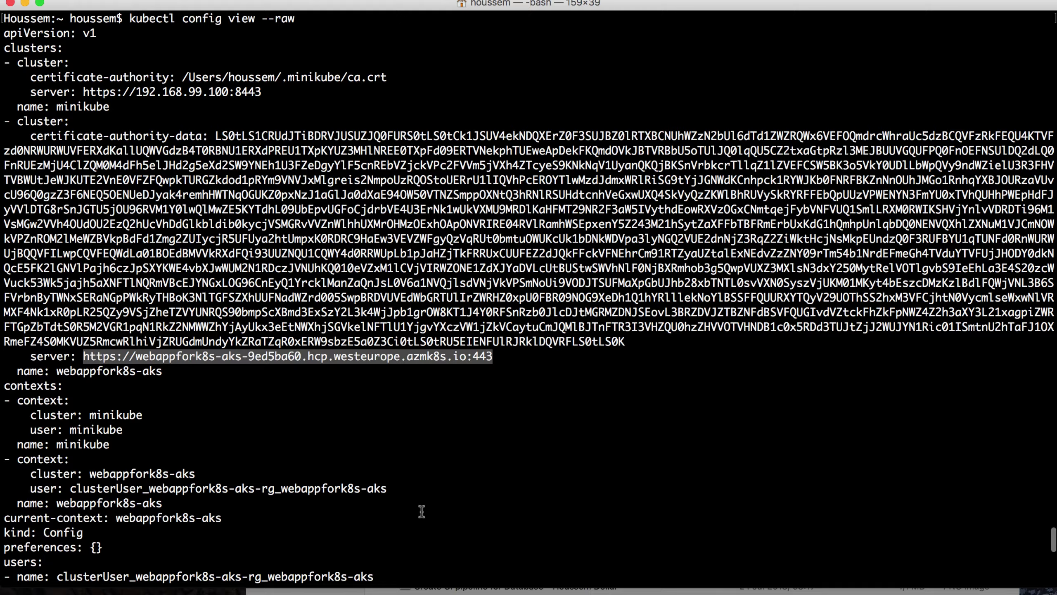
Switch to the terminal, clear its earlier kubectl config output and enlarge its text by four increments.
scroll(422, 512, down, 10)
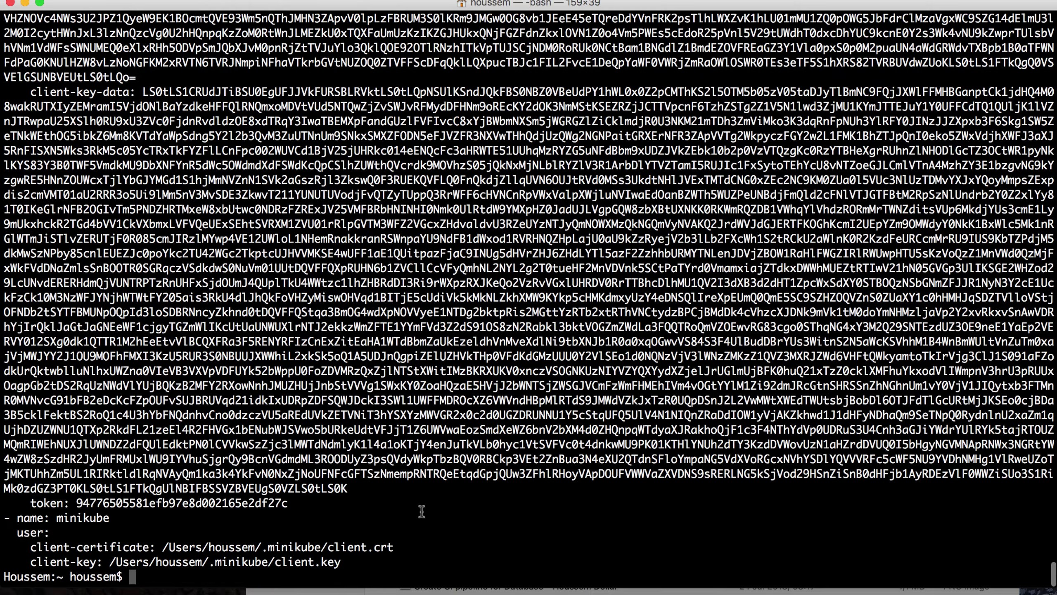
text(clear)
key(Return)
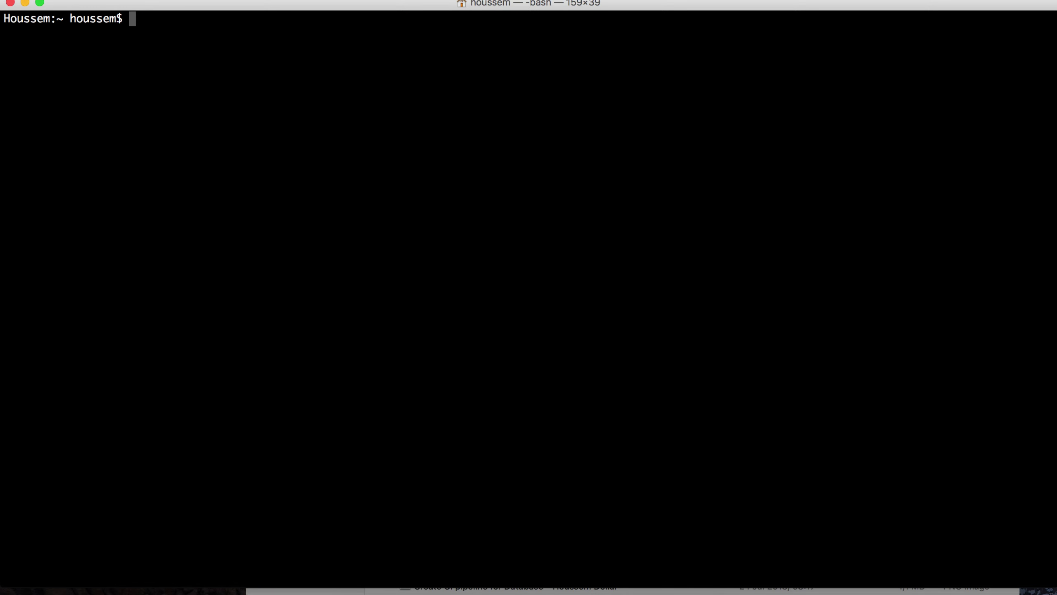
key(super+plus)
key(super+plus)
key(super+plus)
key(super+plus)
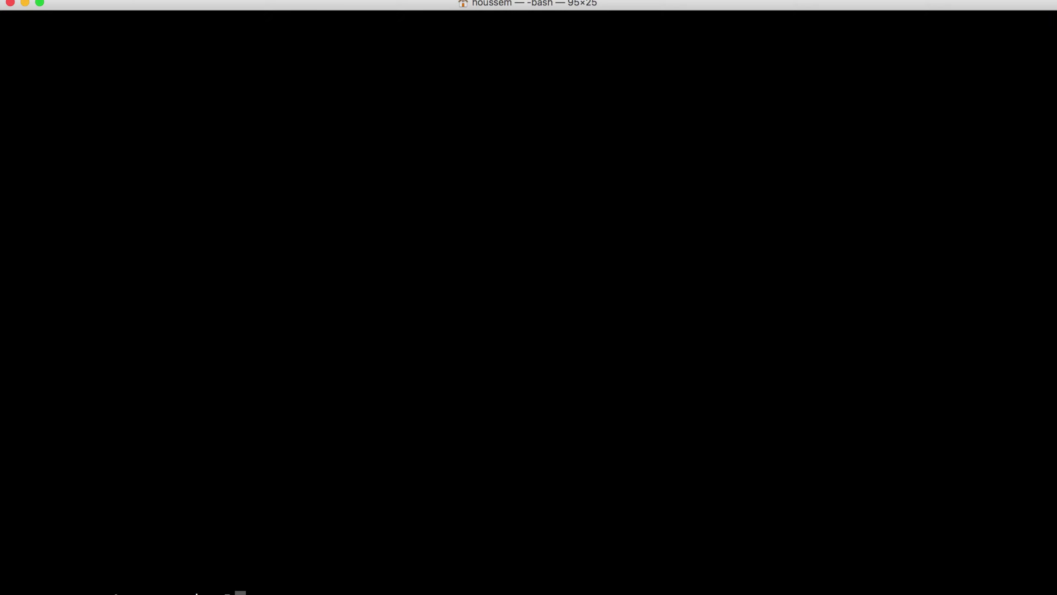
key(ctrl+l)
Run kubectl get services in the terminal and highlight the angular-service row.
text(kubectl g)
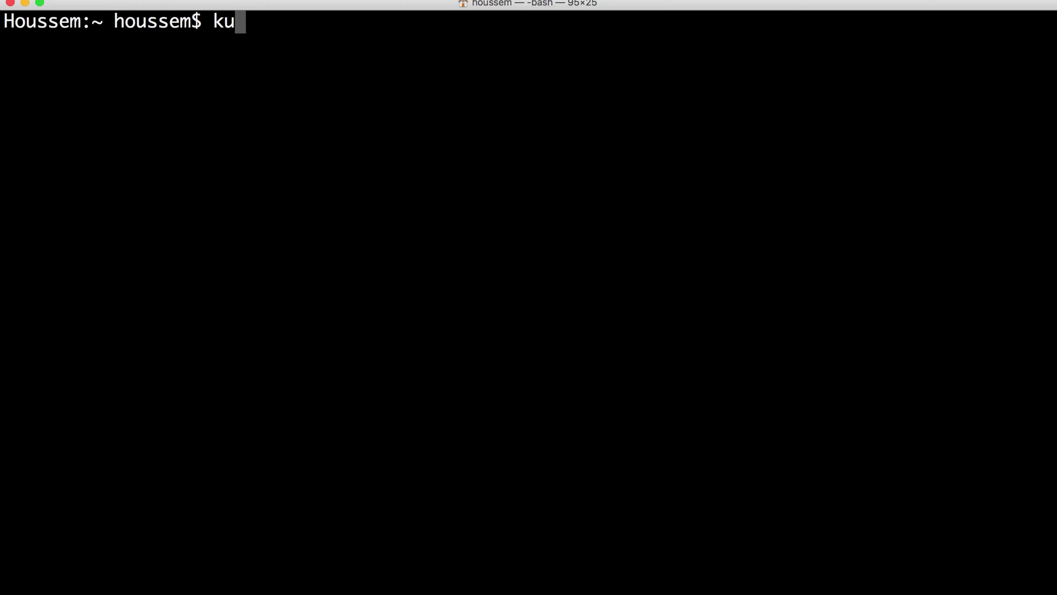
text(et services)
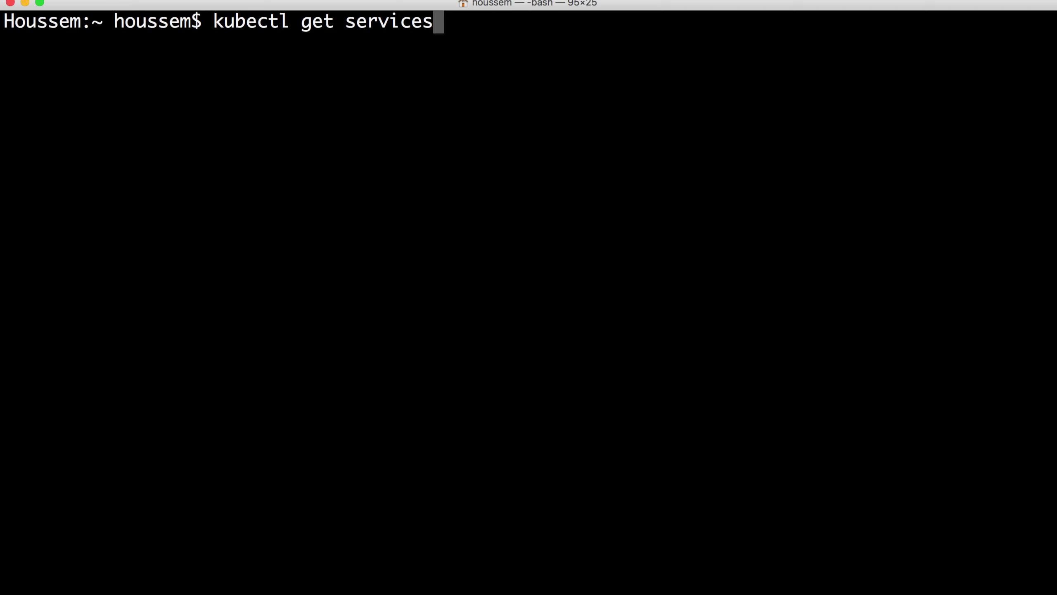
key(Return)
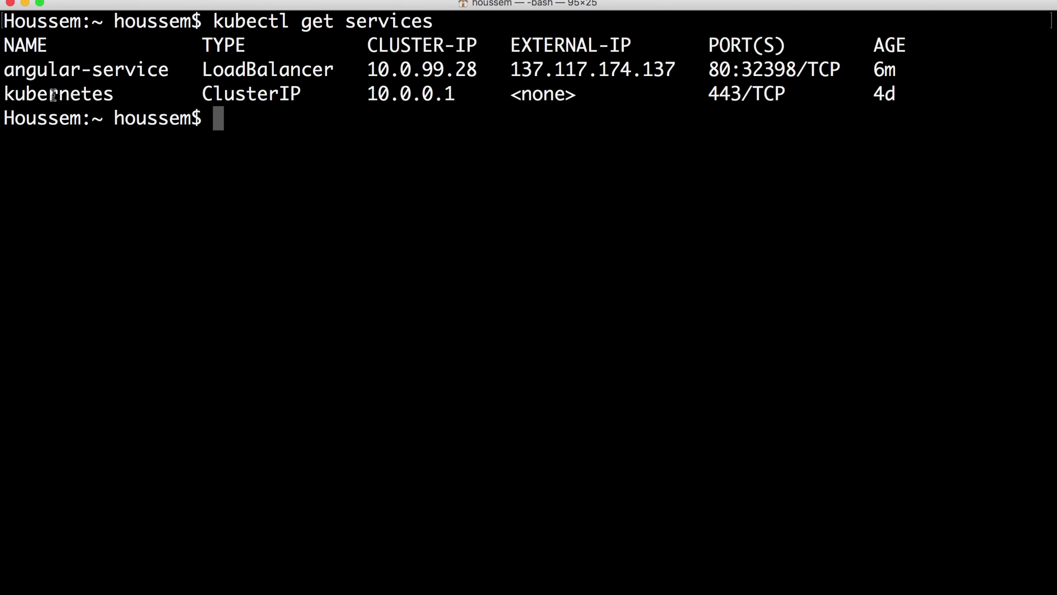
drag(5, 68, 939, 69)
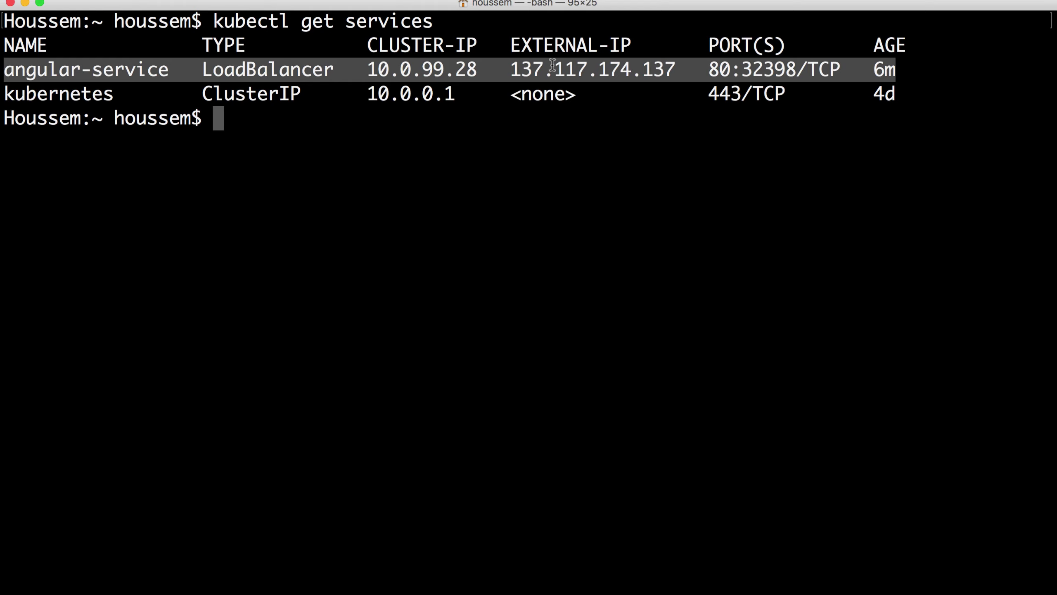
click(331, 120)
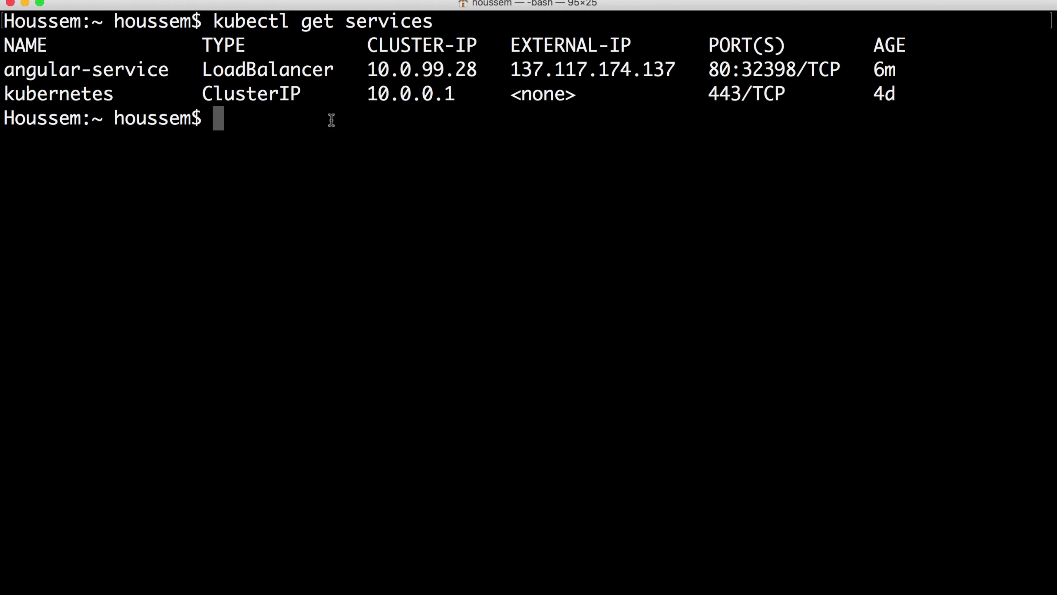
List the cluster's pods from the terminal with kubectl get pods.
key(Up)
key(BackSpace)
key(BackSpace)
key(BackSpace)
key(BackSpace)
key(BackSpace)
key(BackSpace)
key(BackSpace)
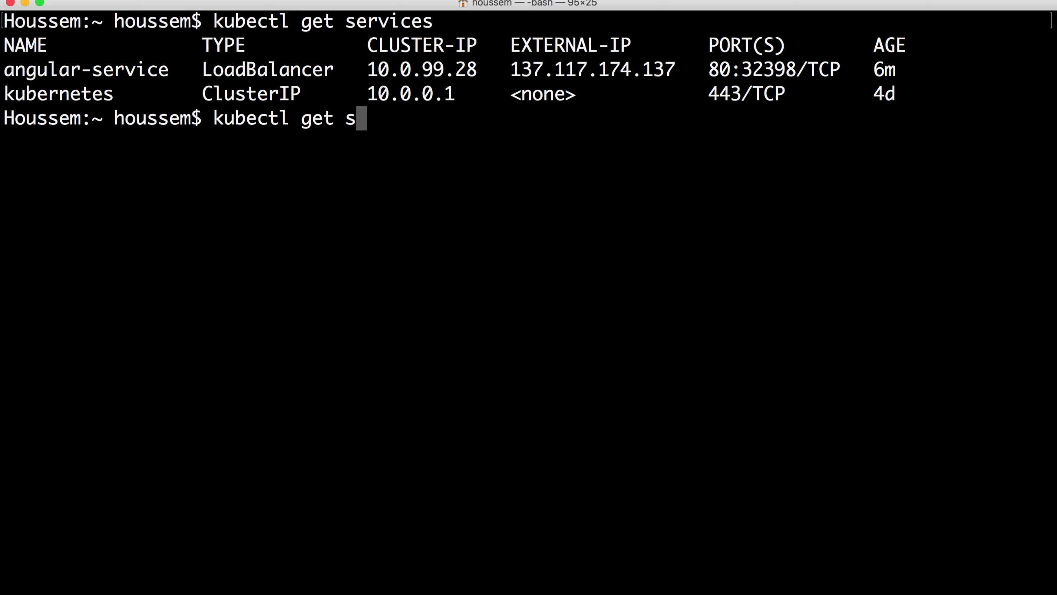
key(BackSpace)
text(pods)
key(Return)
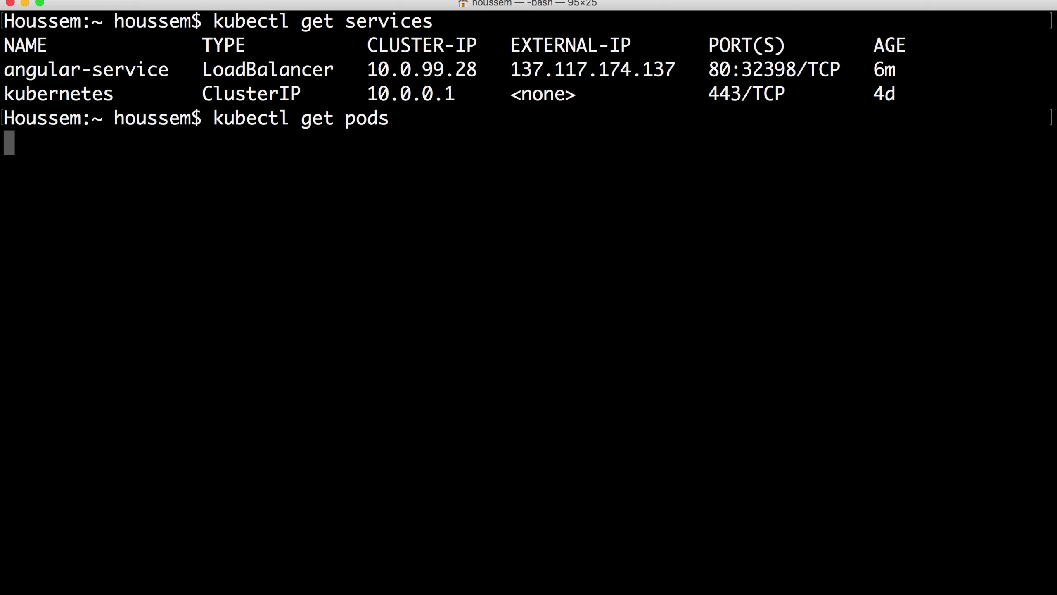
List the cluster's deployments from the terminal with kubectl get deployments.
key(Up)
key(BackSpace)
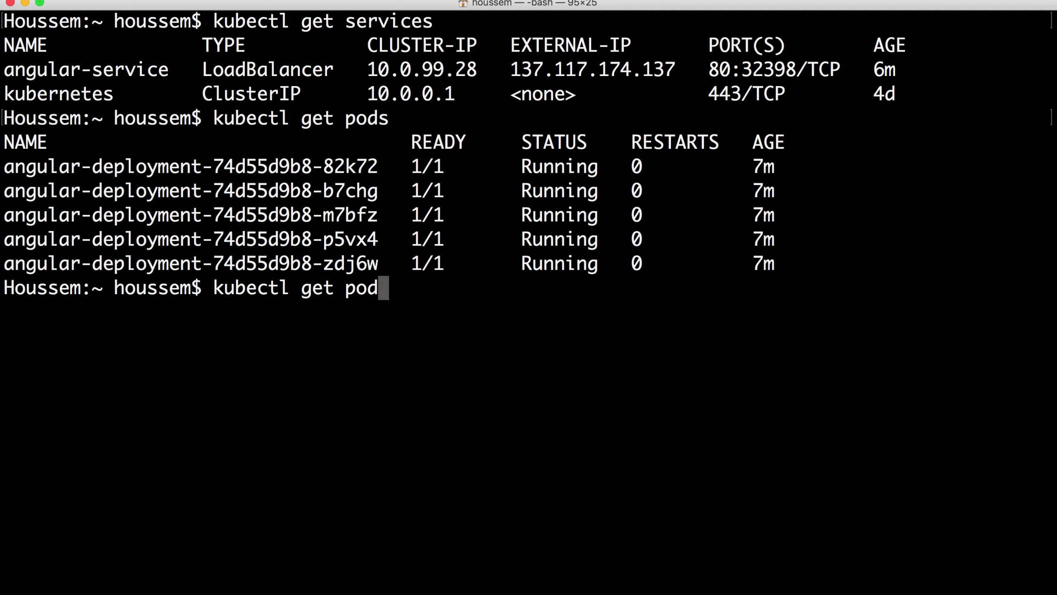
key(BackSpace)
key(BackSpace)
key(BackSpace)
text(deploy)
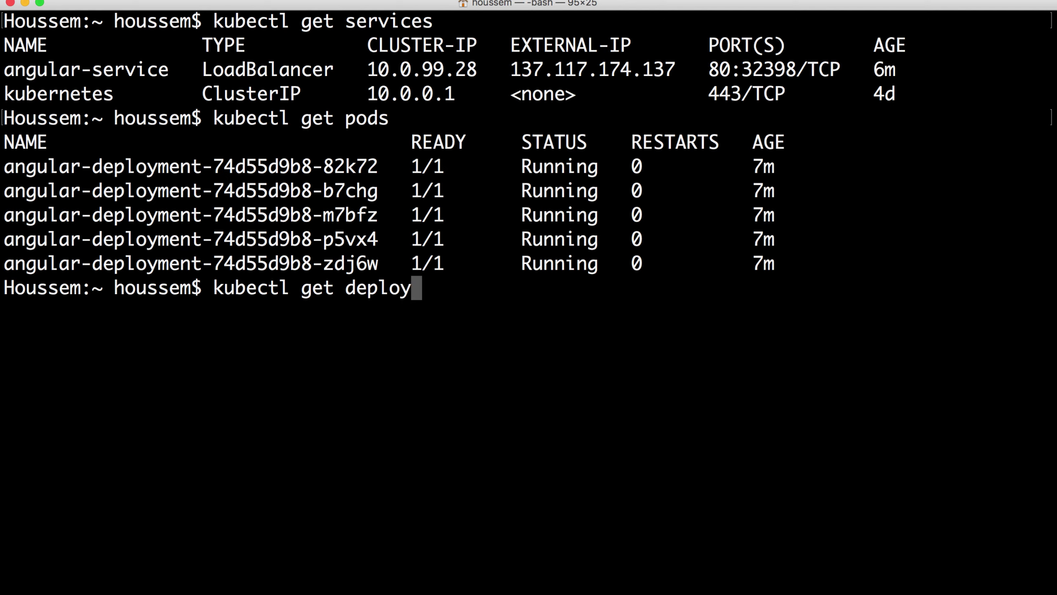
text(ments)
key(Return)
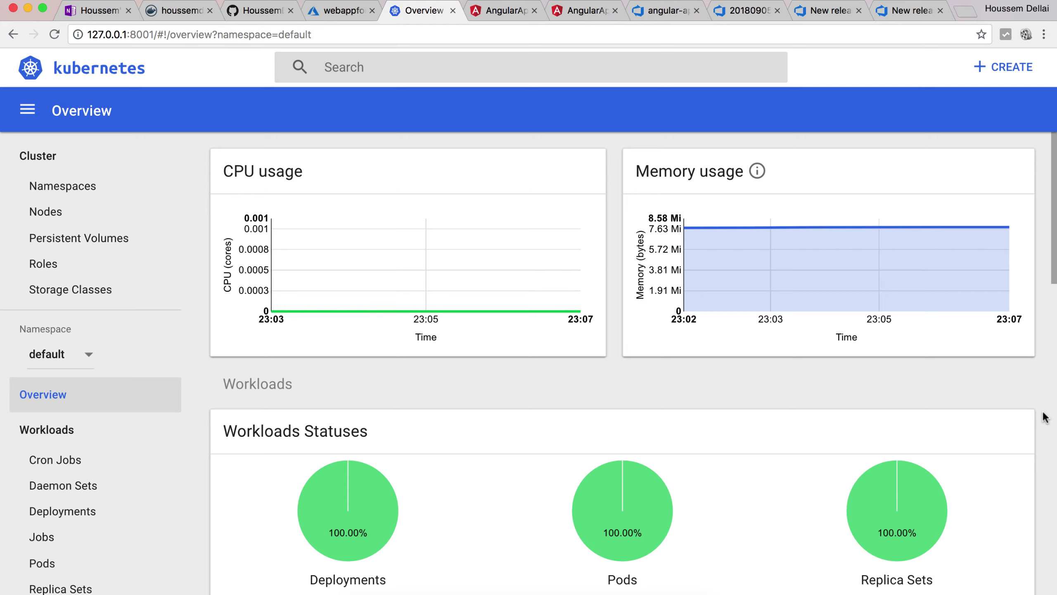
Switch back to the browser and review the build pipeline's tasks and the release pipeline's Production tasks, dismissing the queued-build notification.
scroll(1045, 416, down, 3)
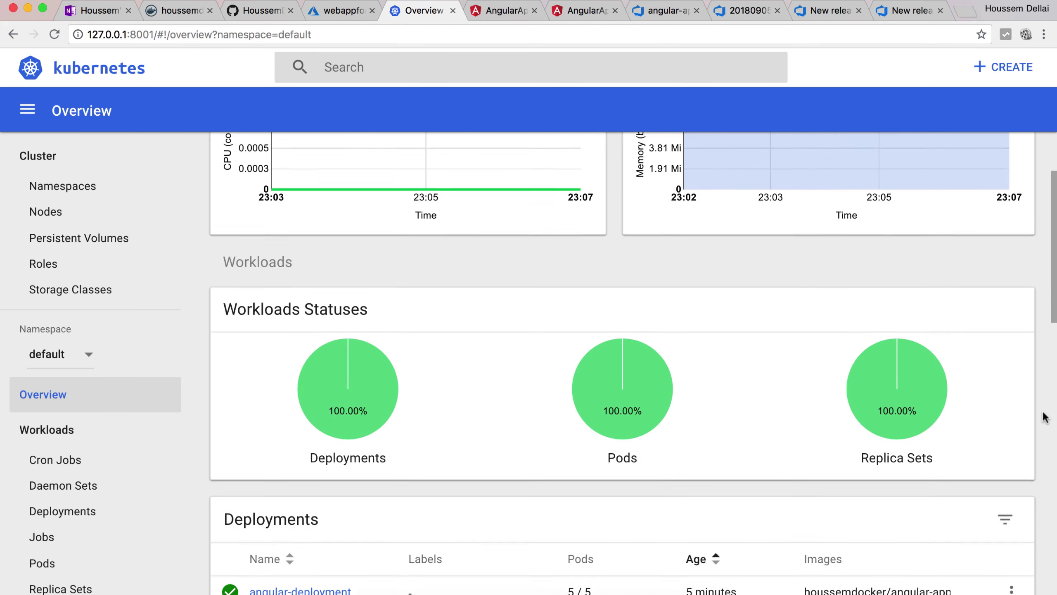
scroll(1045, 417, up, 5)
click(662, 12)
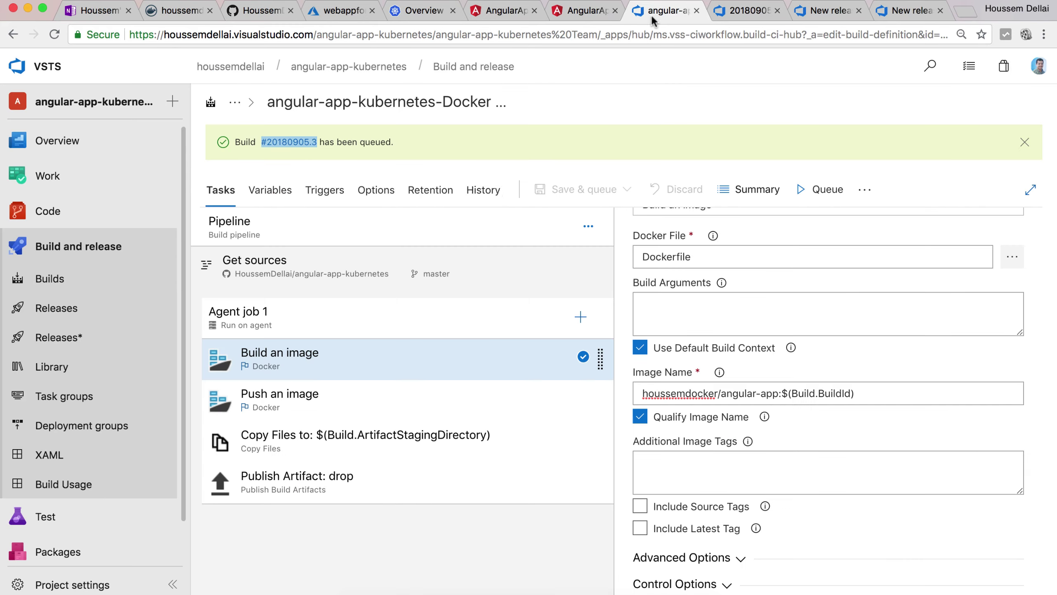
click(1024, 142)
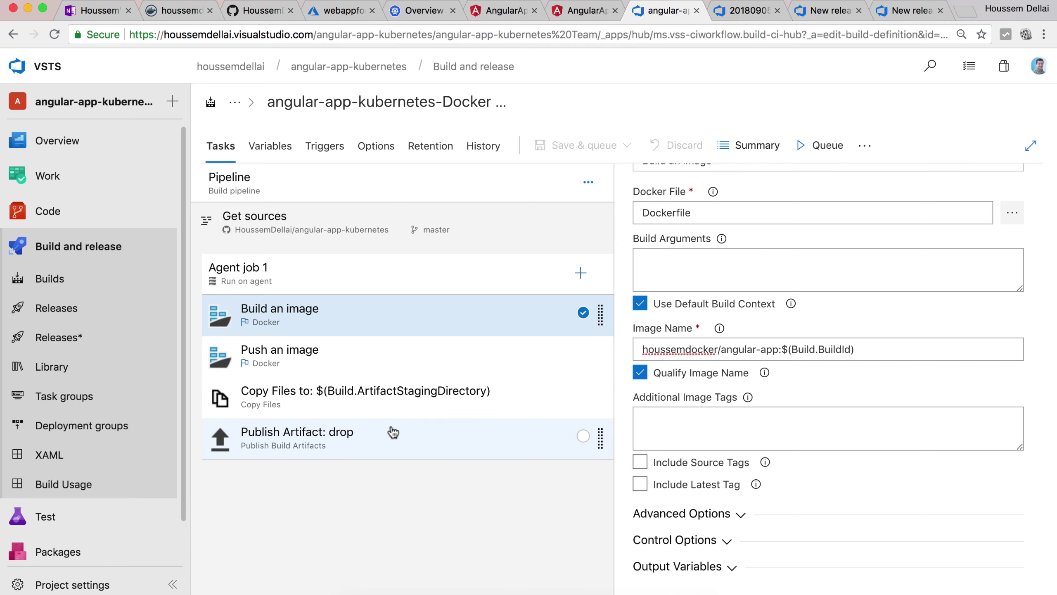
click(830, 11)
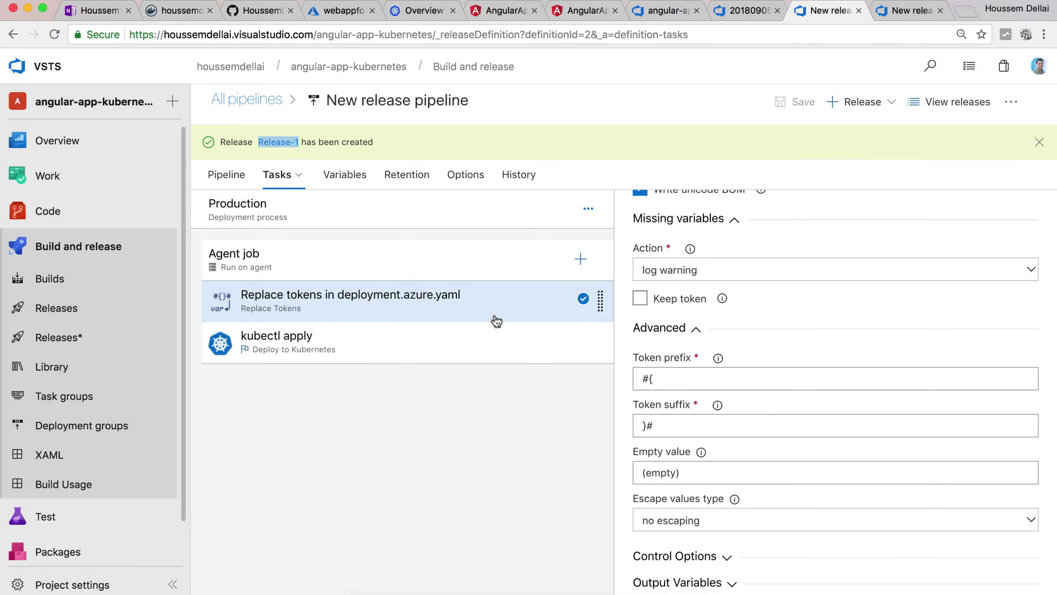
click(458, 401)
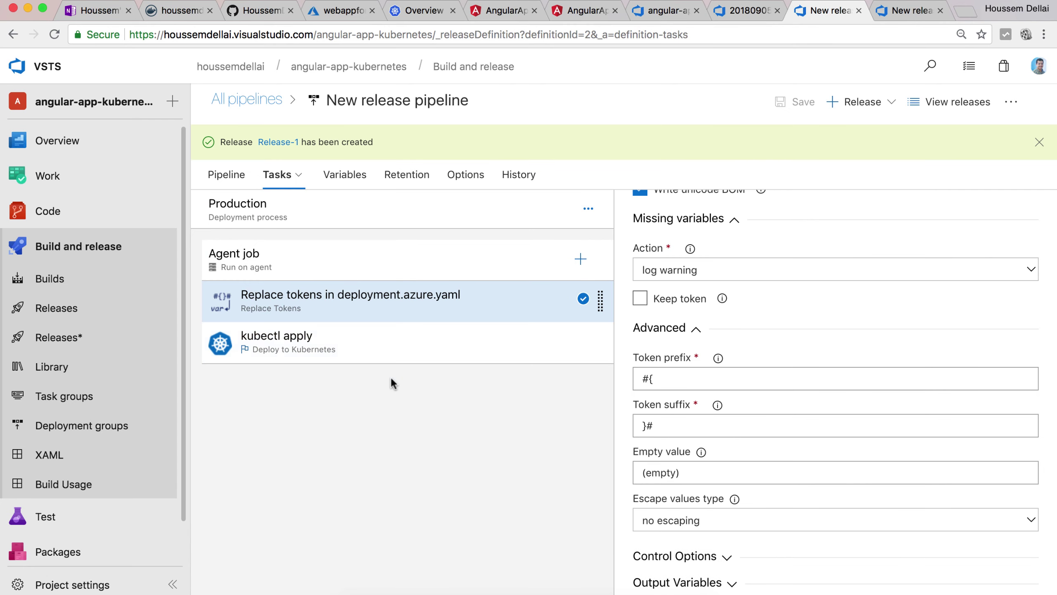